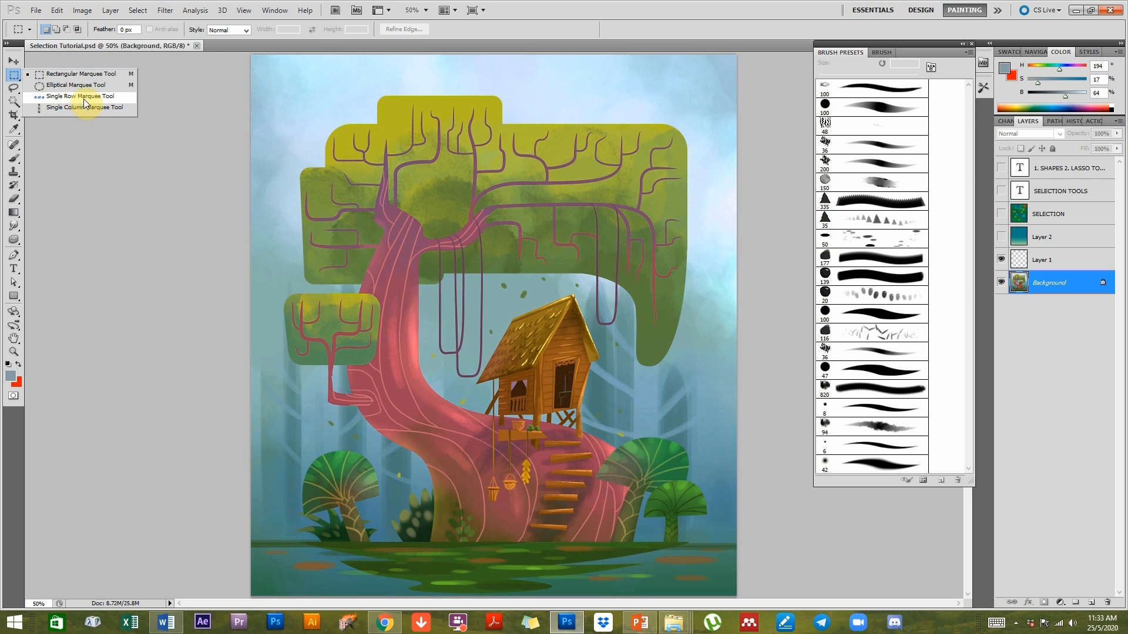
# Select a single pixel row across the sky above the tree, and try a thin full-width strip there with the Rectangular Marquee.
pyautogui.click(86, 96)
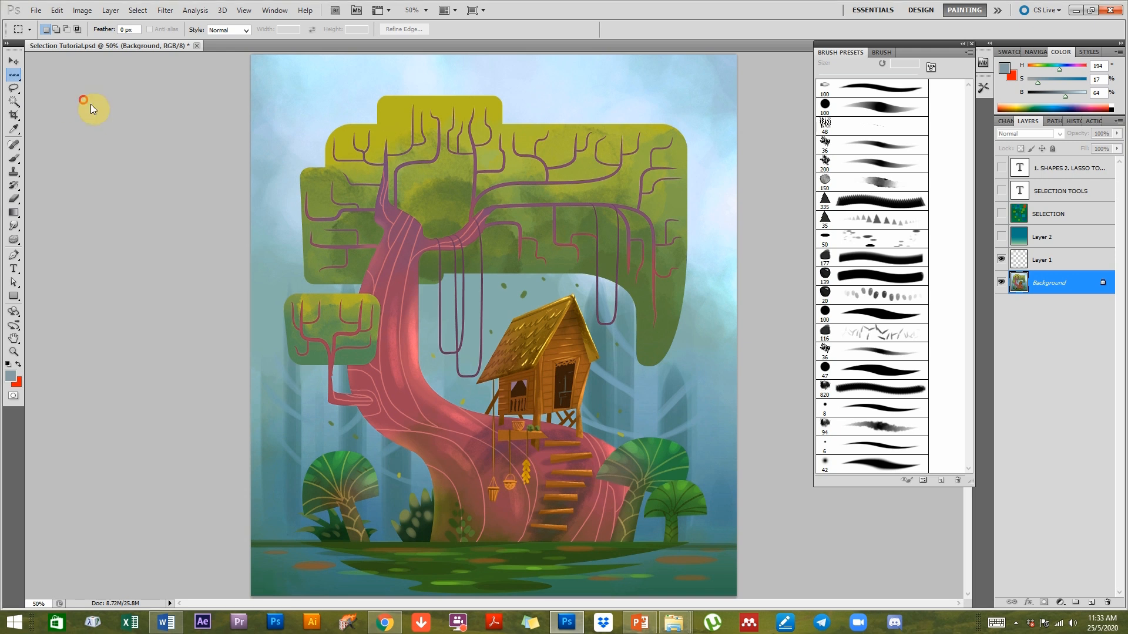
pyautogui.moveTo(375, 146); pyautogui.dragTo(390, 80)
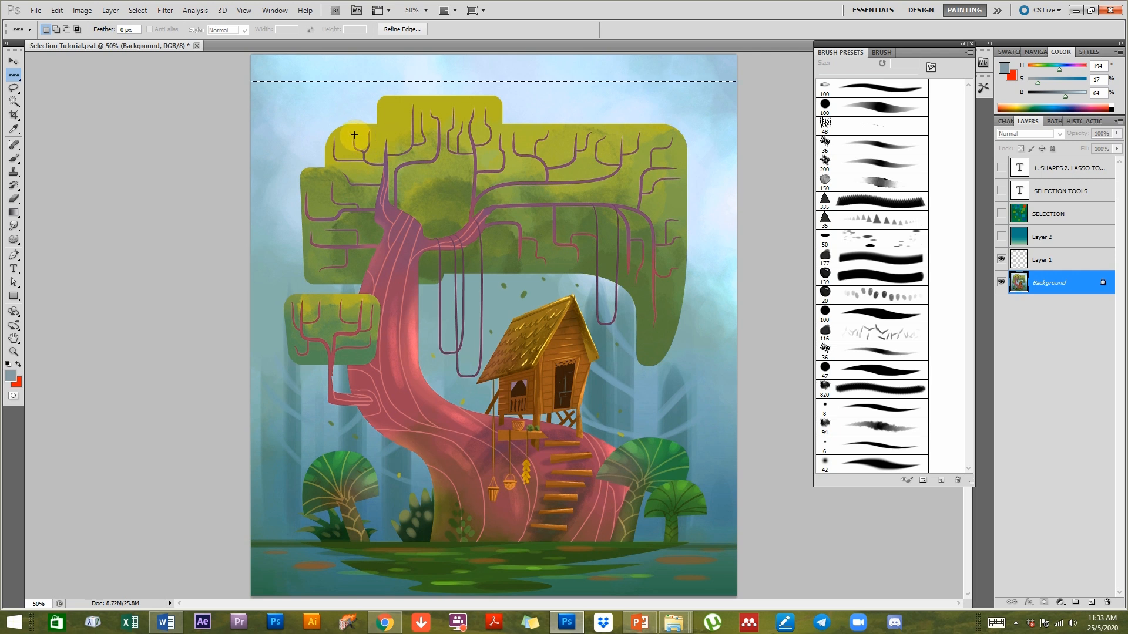
pyautogui.rightClick(13, 74)
pyautogui.click(52, 73)
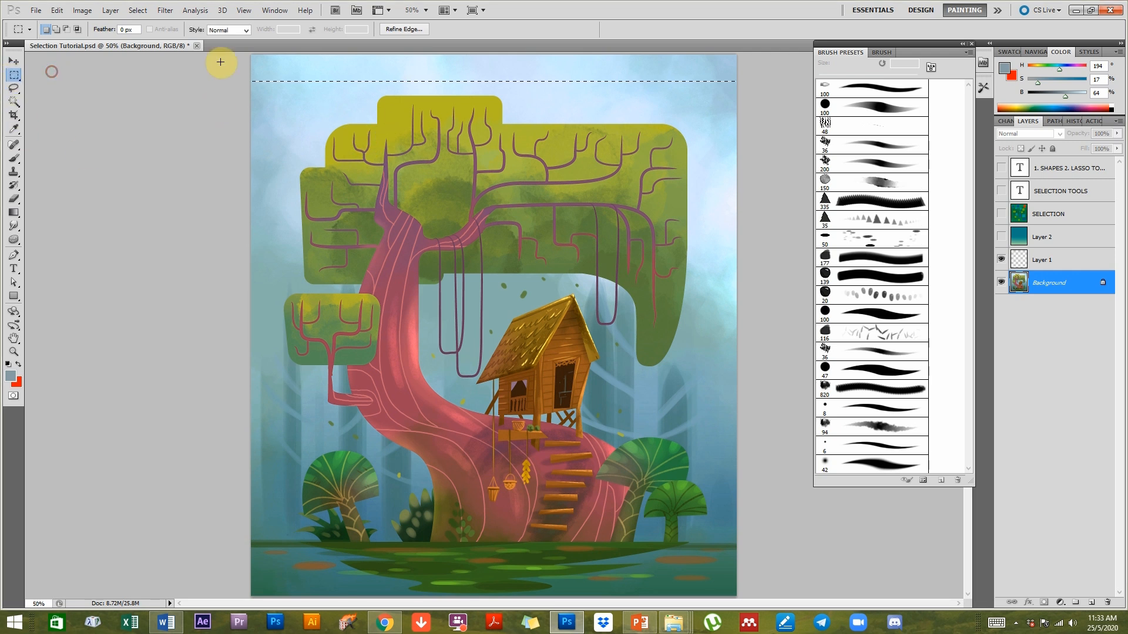
pyautogui.moveTo(232, 75); pyautogui.dragTo(866, 76)
# Draw a rectangular selection around the treehouse with the Rectangular Marquee and reposition it to frame the house.
pyautogui.rightClick(13, 74)
pyautogui.click(52, 86)
pyautogui.click(50, 73)
pyautogui.rightClick(15, 78)
pyautogui.click(52, 74)
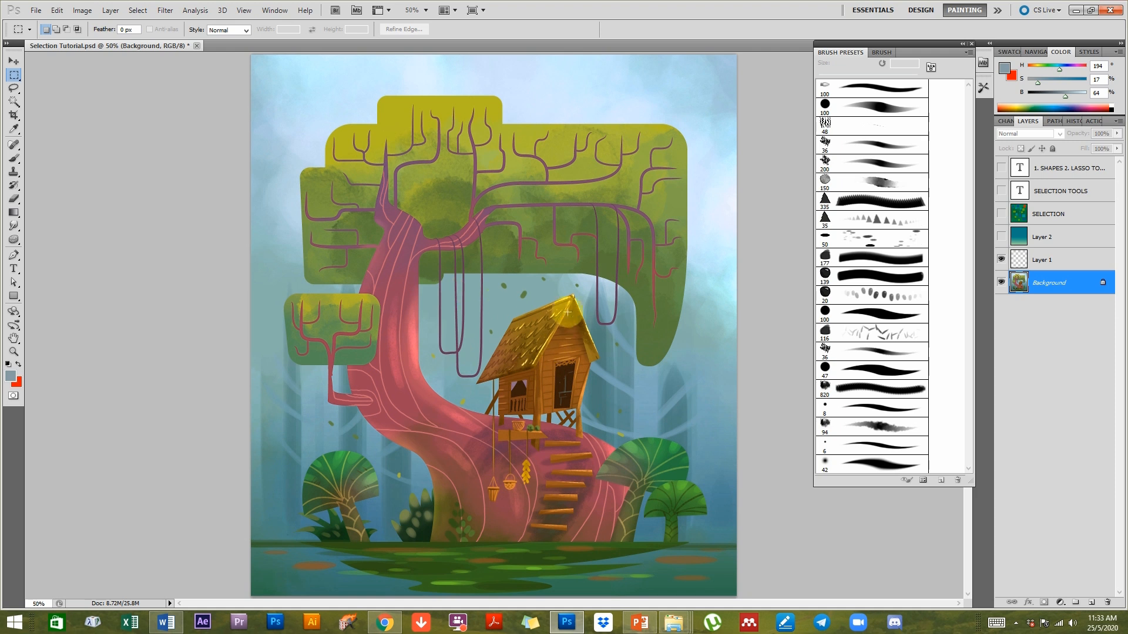
pyautogui.moveTo(440, 283); pyautogui.dragTo(658, 447)
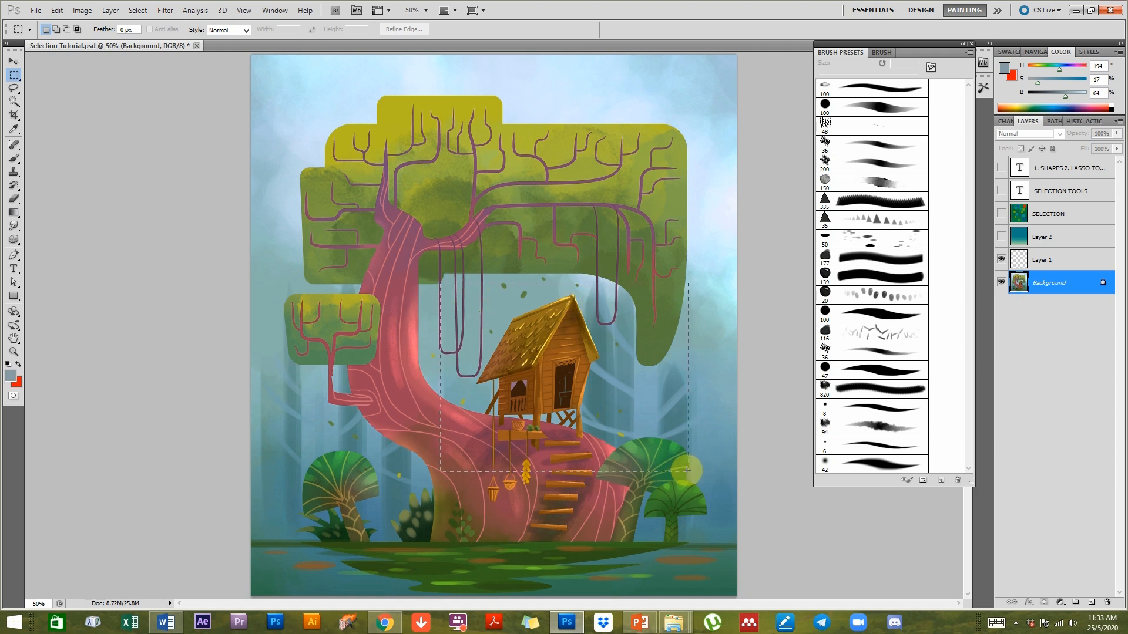
pyautogui.moveTo(688, 470); pyautogui.dragTo(685, 469)
pyautogui.moveTo(605, 399)
pyautogui.mouseDown()
pyautogui.moveTo(583, 390)
pyautogui.moveTo(618, 412)
pyautogui.mouseUp()
pyautogui.moveTo(608, 341); pyautogui.dragTo(635, 343)
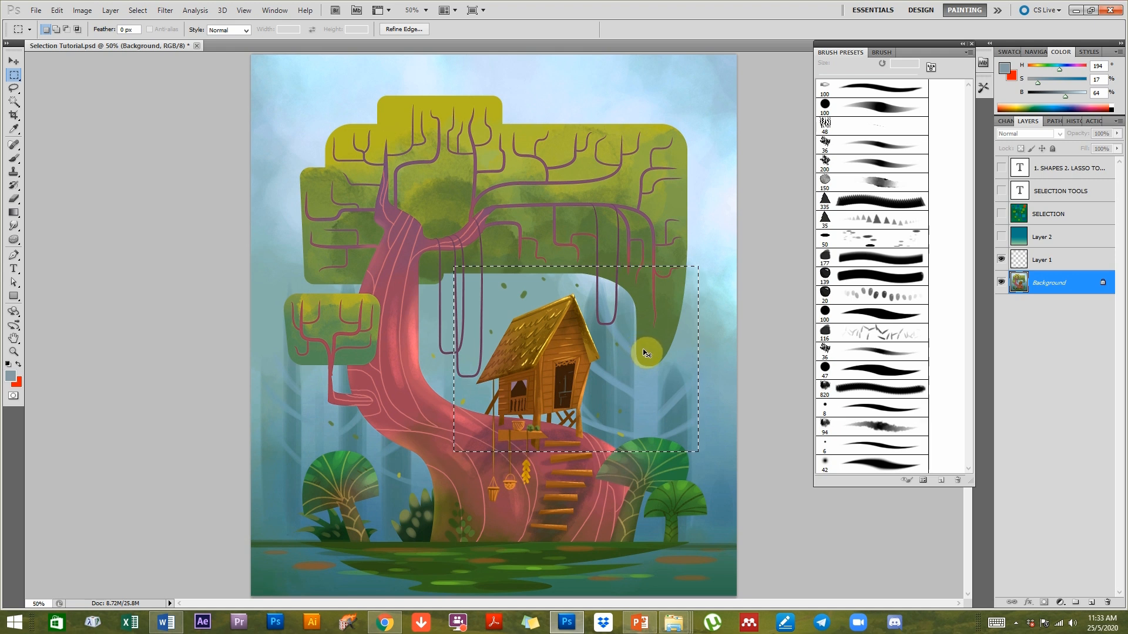
# Copy the selected treehouse area onto a new layer and hide the Background to view the copy alone.
pyautogui.hotkey('ctrl', 'c')
pyautogui.hotkey('ctrl', 'v')
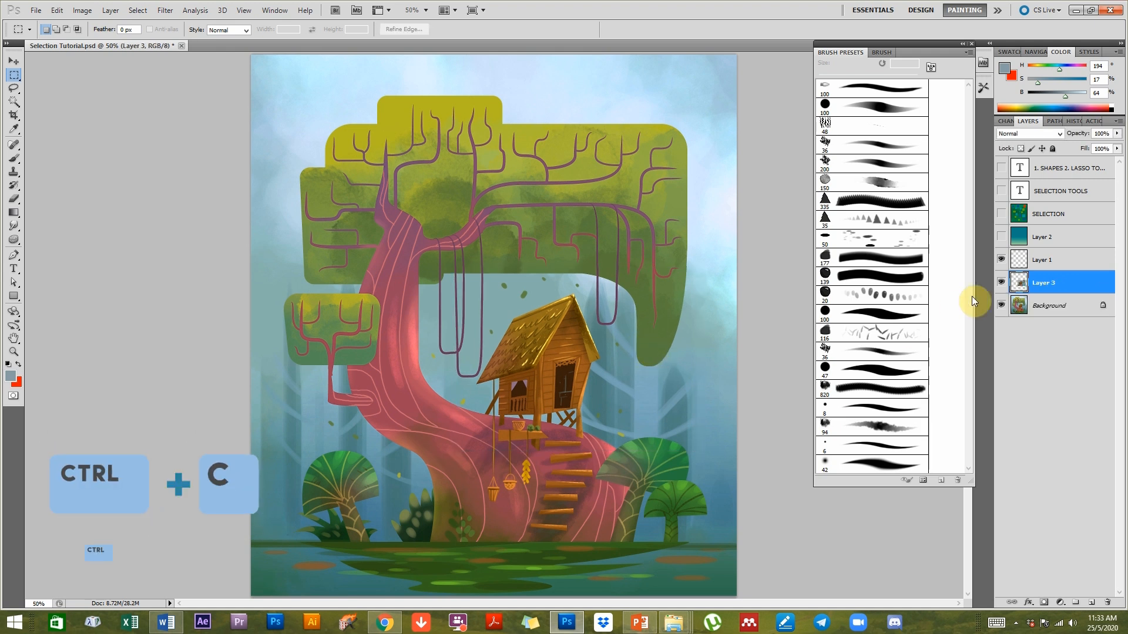
pyautogui.click(1008, 306)
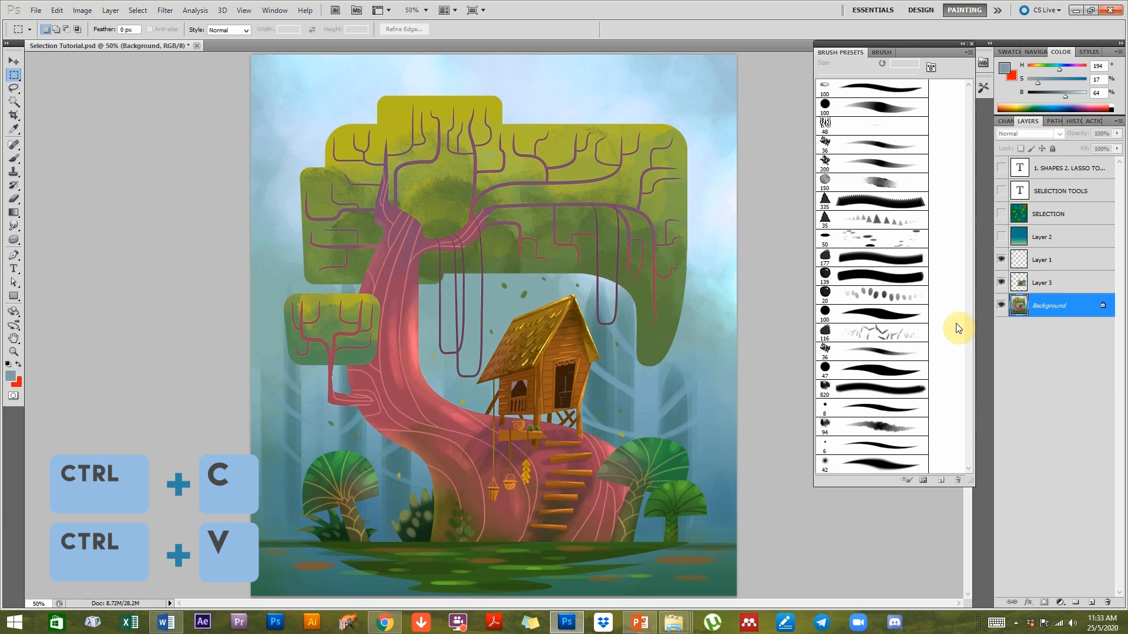
pyautogui.click(1001, 305)
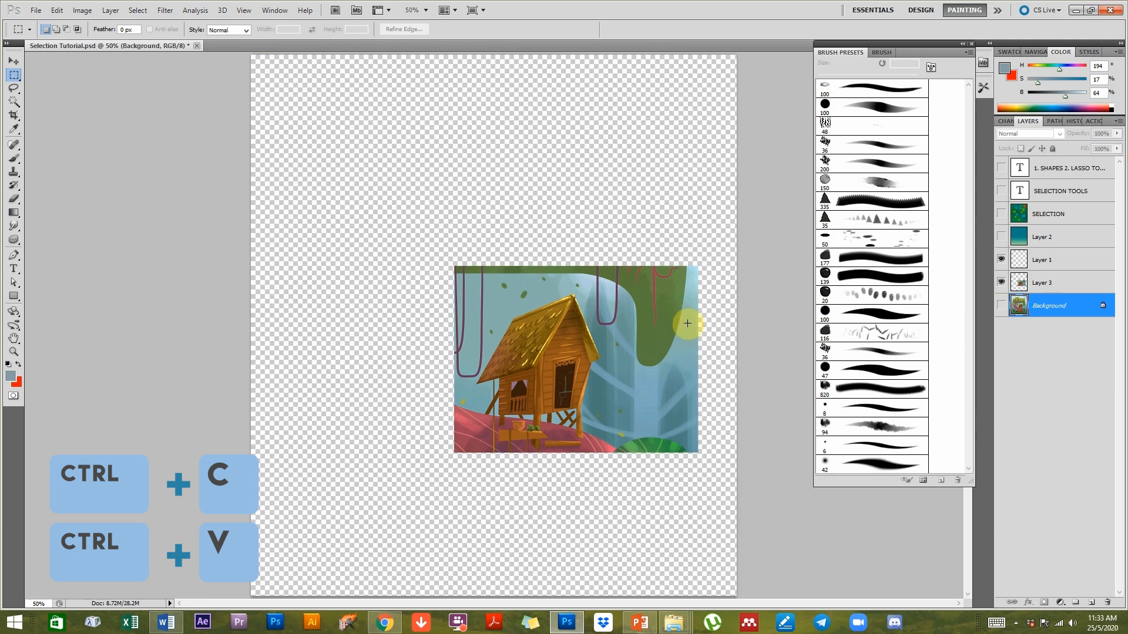
# Show the Background again and delete the layer holding the treehouse copy.
pyautogui.click(1001, 305)
pyautogui.click(1000, 283)
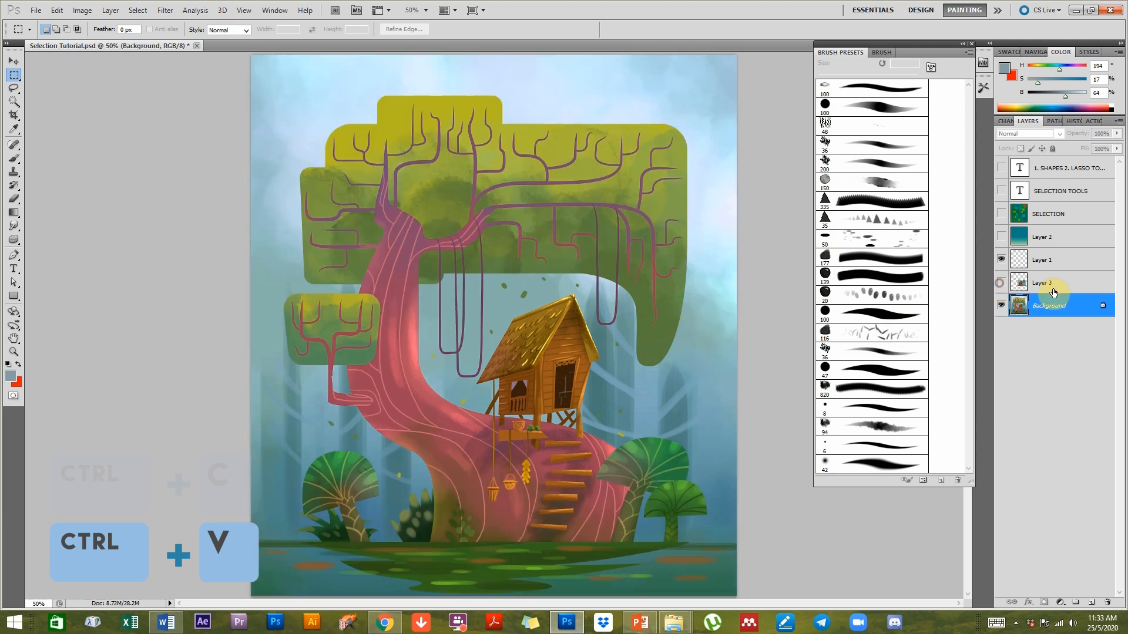
pyautogui.moveTo(1075, 289); pyautogui.dragTo(1107, 602)
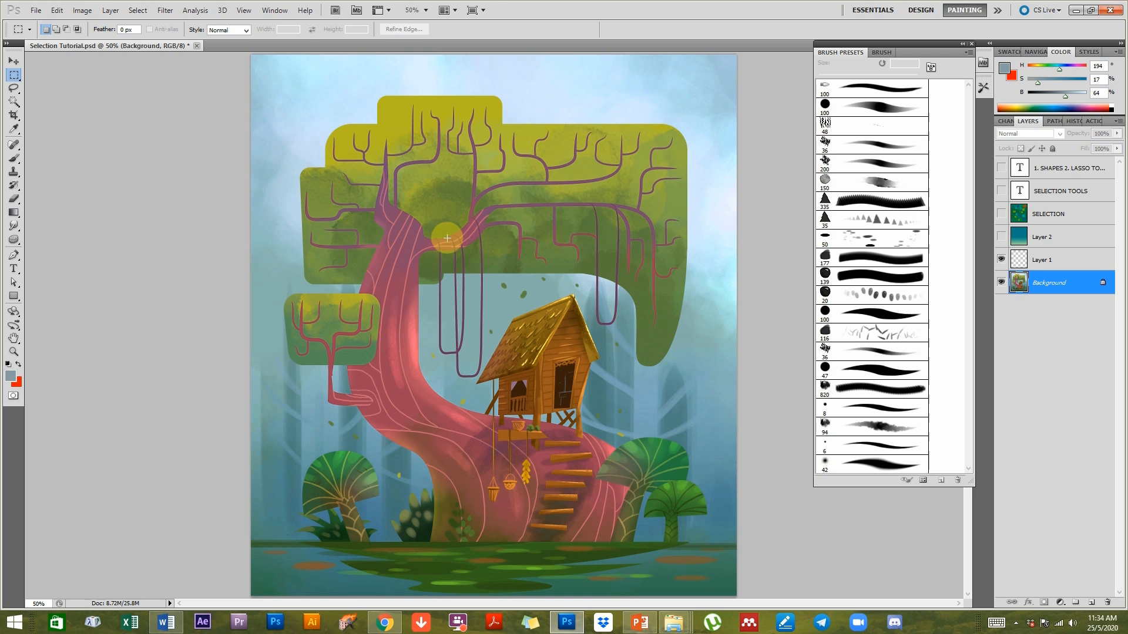
# Select a rectangular area and move the selection outline so it encloses the treehouse.
pyautogui.moveTo(414, 230); pyautogui.dragTo(661, 377)
pyautogui.click(679, 245)
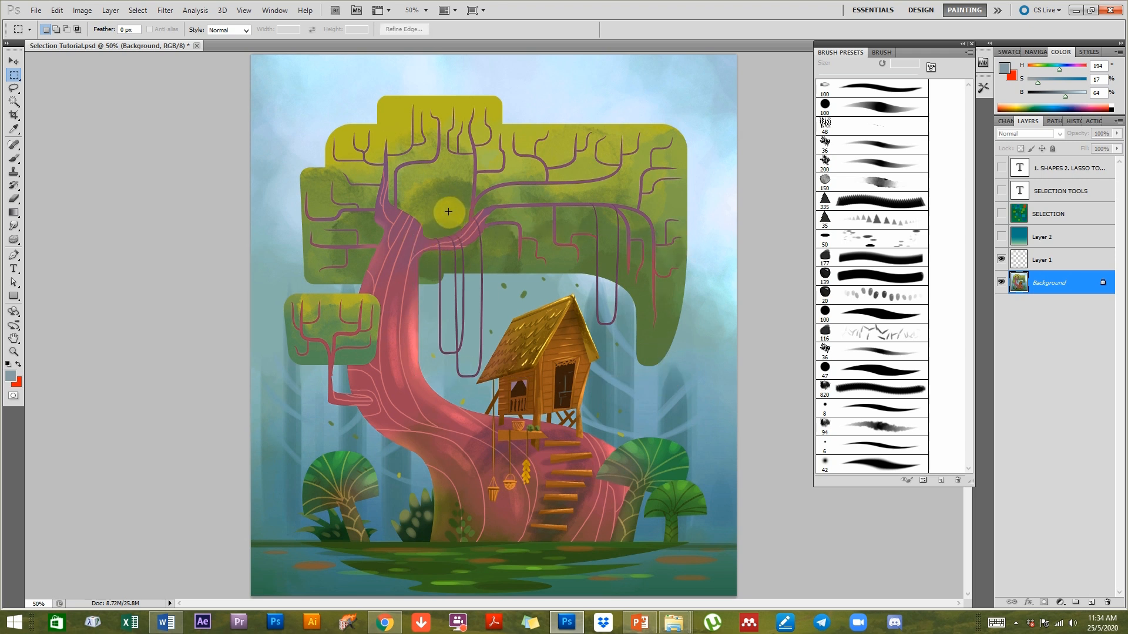
pyautogui.moveTo(446, 207); pyautogui.dragTo(666, 374)
pyautogui.moveTo(553, 291); pyautogui.dragTo(576, 370)
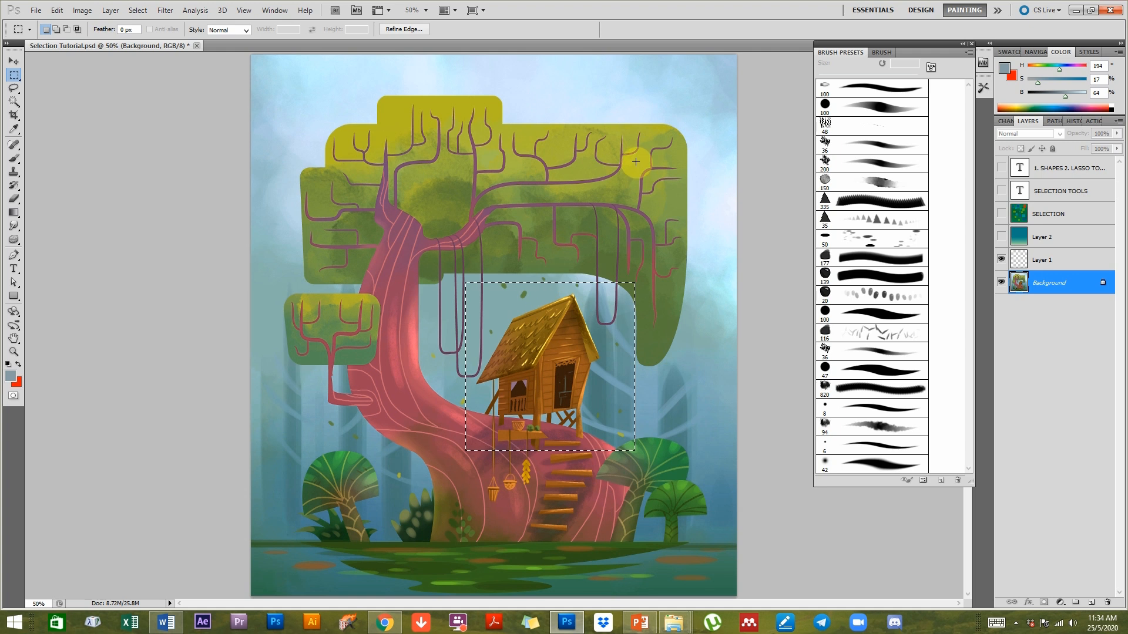
# Add a second rectangular area over the right part of the tree canopy to the treehouse selection.
pyautogui.press('shift')
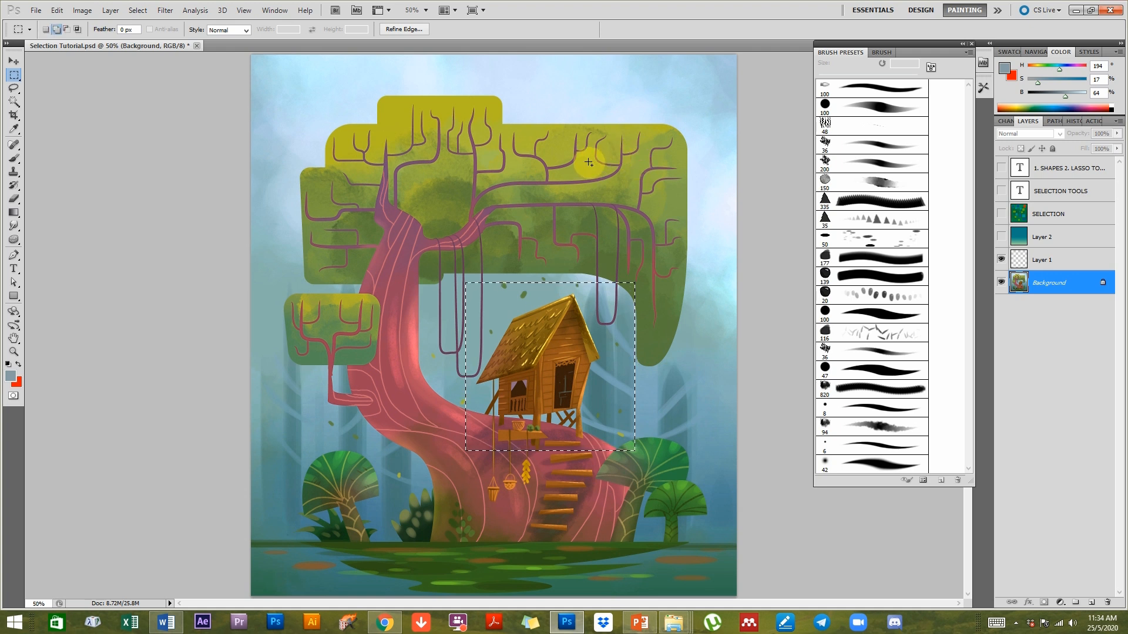
pyautogui.moveTo(572, 118); pyautogui.dragTo(718, 257)
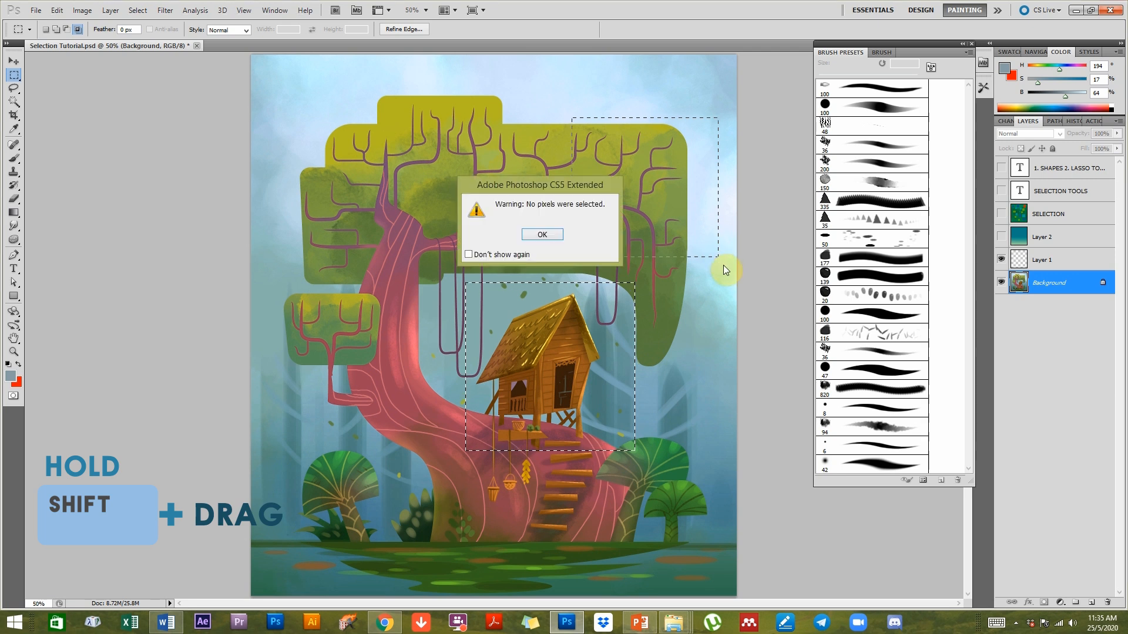
pyautogui.click(551, 237)
pyautogui.moveTo(529, 107); pyautogui.dragTo(690, 243)
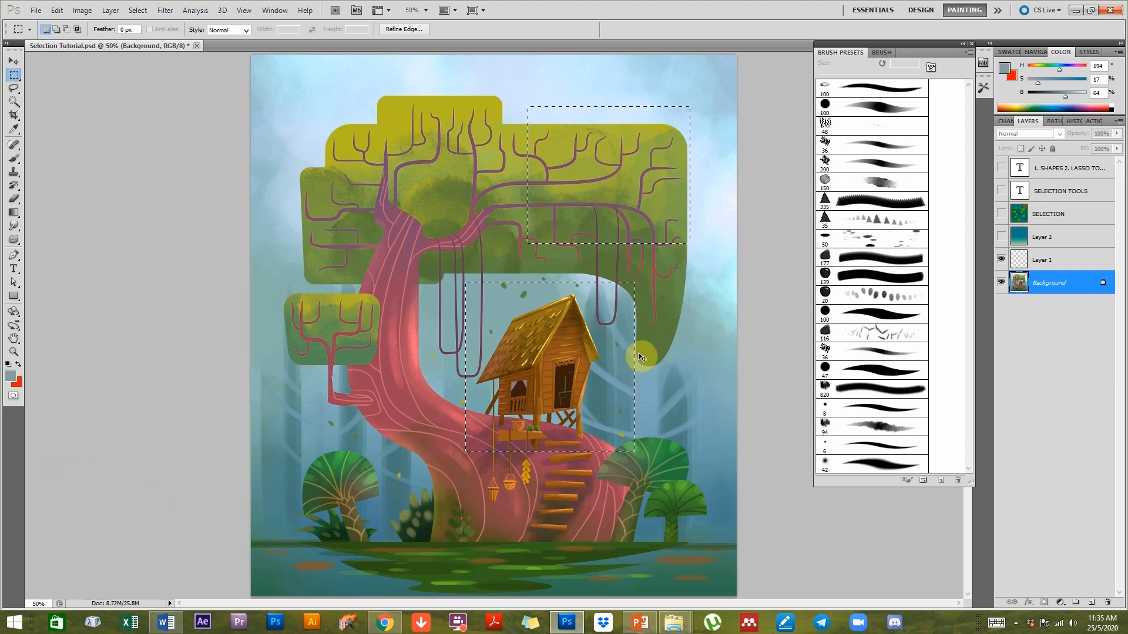
# Copy both selected areas to a new layer, previewed with the Background hidden, and delete that layer.
pyautogui.hotkey('ctrl', 'j')
pyautogui.click(1000, 306)
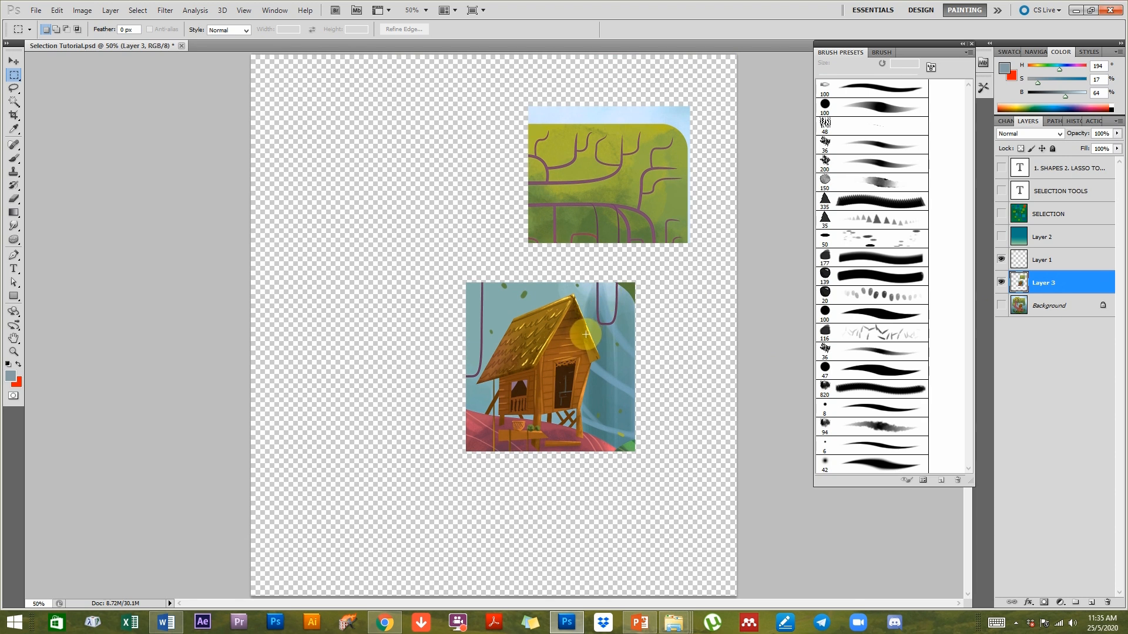
pyautogui.click(1002, 306)
pyautogui.click(1000, 285)
pyautogui.moveTo(1049, 291); pyautogui.dragTo(1108, 603)
# Build one selection from nine separate rectangles over the treehouse, canopy, branches, small trees and right edge of the artwork.
pyautogui.moveTo(402, 313); pyautogui.dragTo(583, 460)
pyautogui.moveTo(510, 150); pyautogui.dragTo(634, 261)
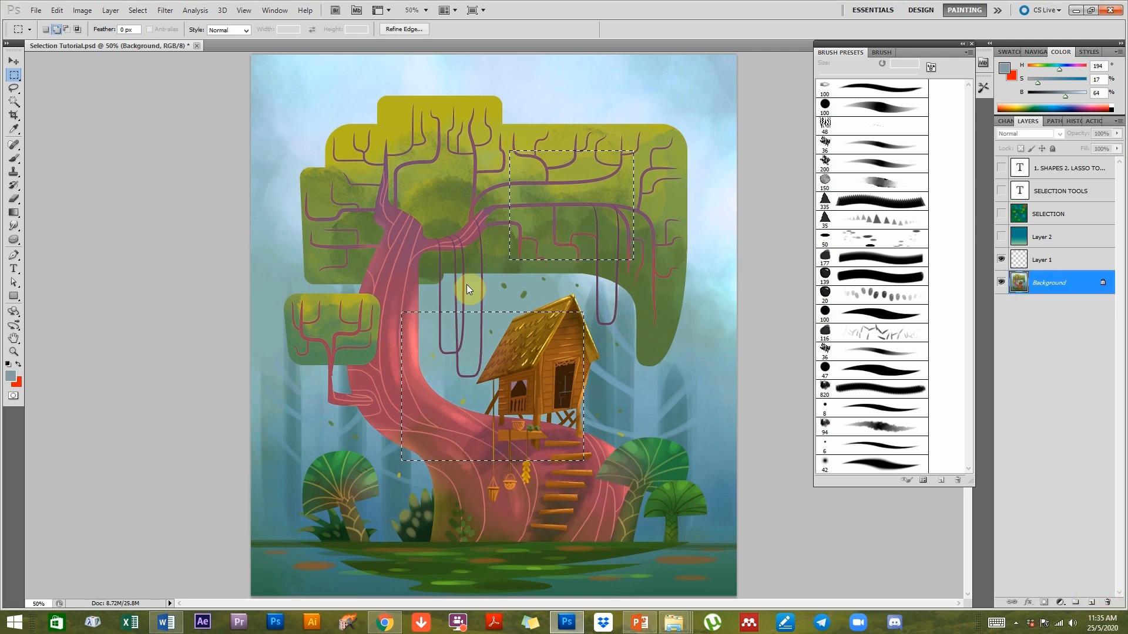
pyautogui.moveTo(306, 97); pyautogui.dragTo(422, 176)
pyautogui.moveTo(407, 222); pyautogui.dragTo(460, 256)
pyautogui.moveTo(449, 171); pyautogui.dragTo(480, 196)
pyautogui.moveTo(307, 285); pyautogui.dragTo(373, 363)
pyautogui.moveTo(305, 451); pyautogui.dragTo(382, 549)
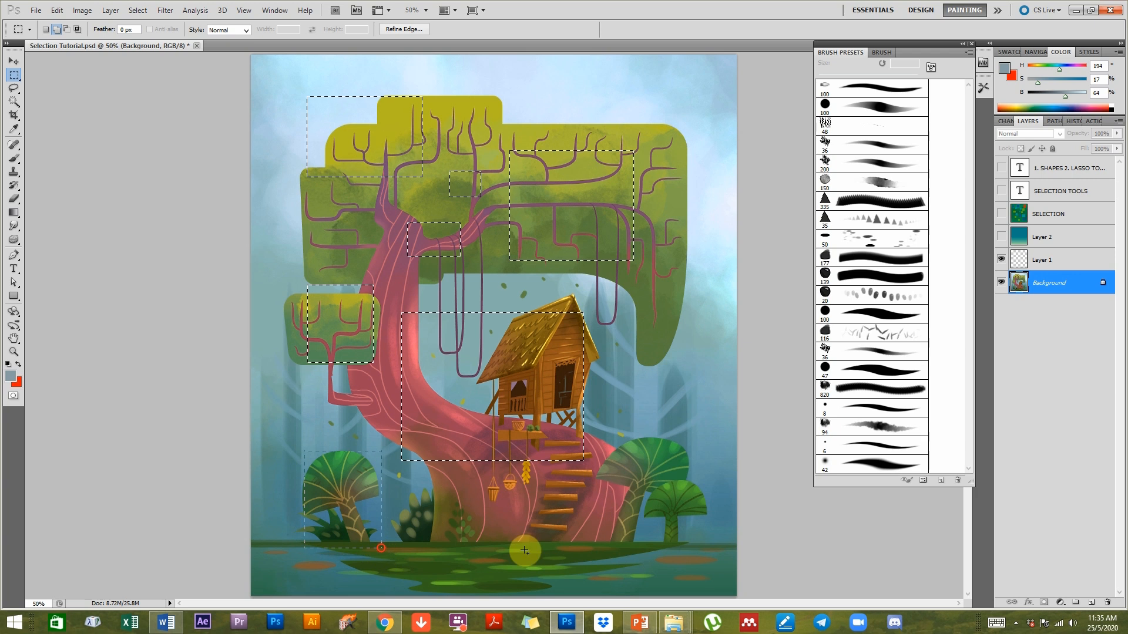
pyautogui.moveTo(649, 465); pyautogui.dragTo(712, 510)
pyautogui.moveTo(671, 353); pyautogui.dragTo(741, 385)
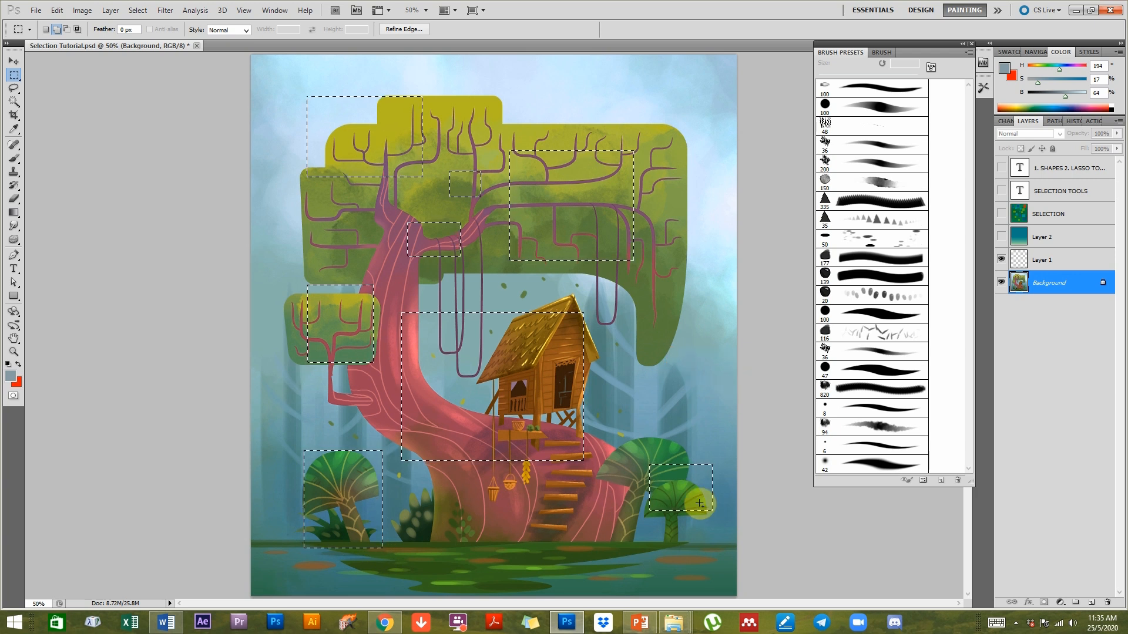
# Copy the nine selected areas to a new layer, previewed with the Background hidden, and delete that layer.
pyautogui.hotkey('ctrl', 'j')
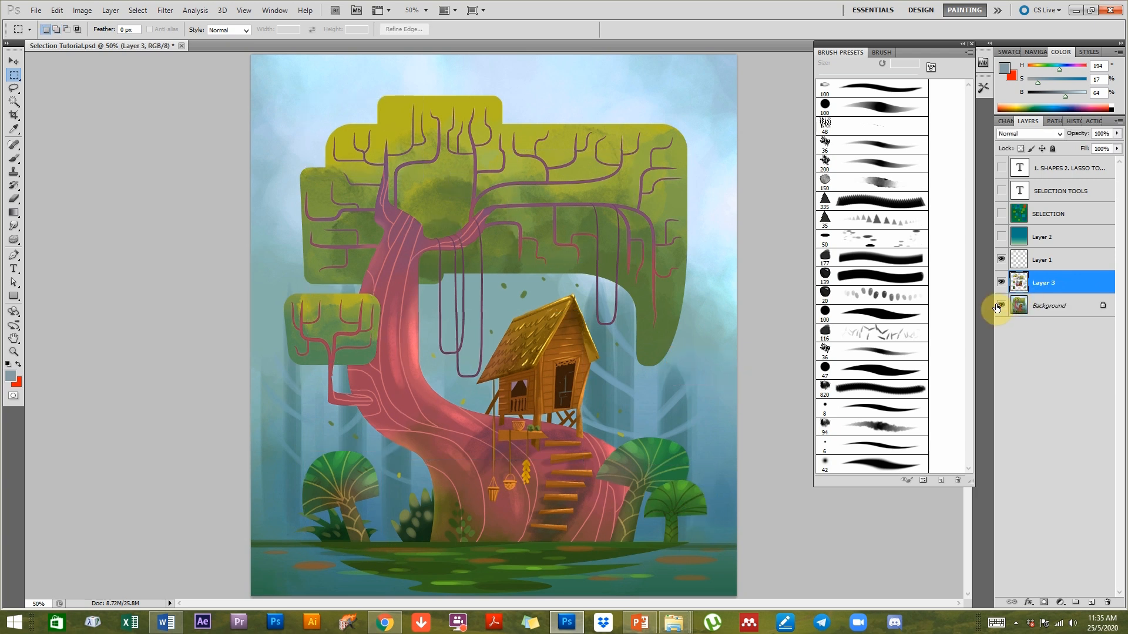
pyautogui.click(1001, 306)
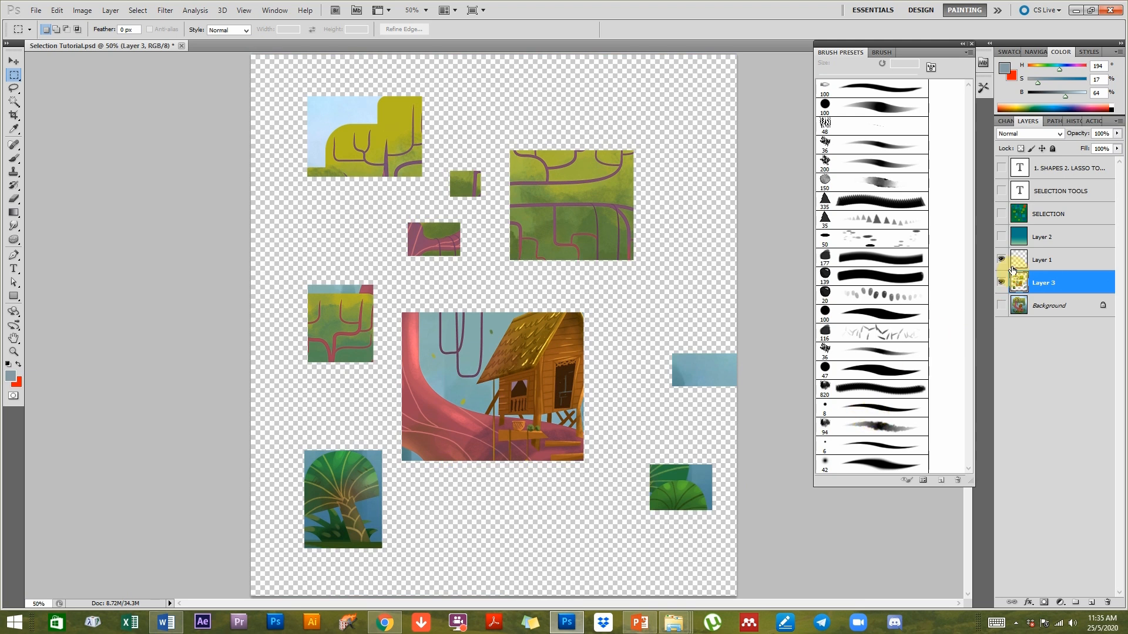
pyautogui.click(1001, 283)
pyautogui.moveTo(1040, 283)
pyautogui.mouseDown()
pyautogui.moveTo(1060, 406)
pyautogui.moveTo(1057, 578)
pyautogui.moveTo(1092, 585)
pyautogui.moveTo(1107, 602)
pyautogui.mouseUp()
pyautogui.click(1001, 283)
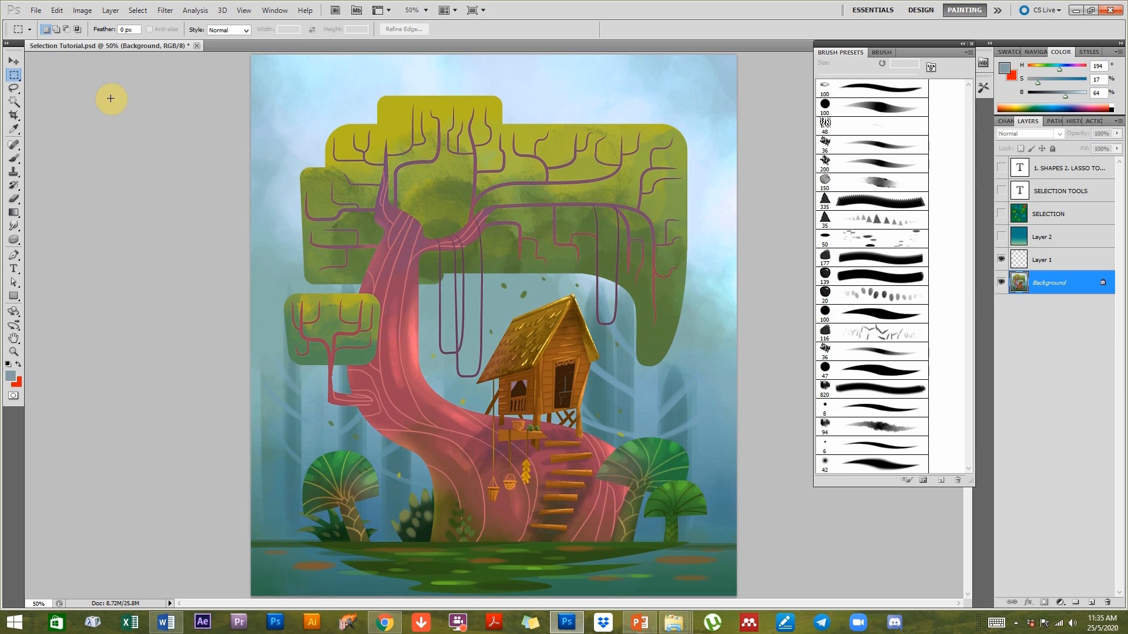
# Try circular and oval selections over the tree canopy with the Elliptical Marquee, clearing each one.
pyautogui.moveTo(14, 84); pyautogui.dragTo(49, 88)
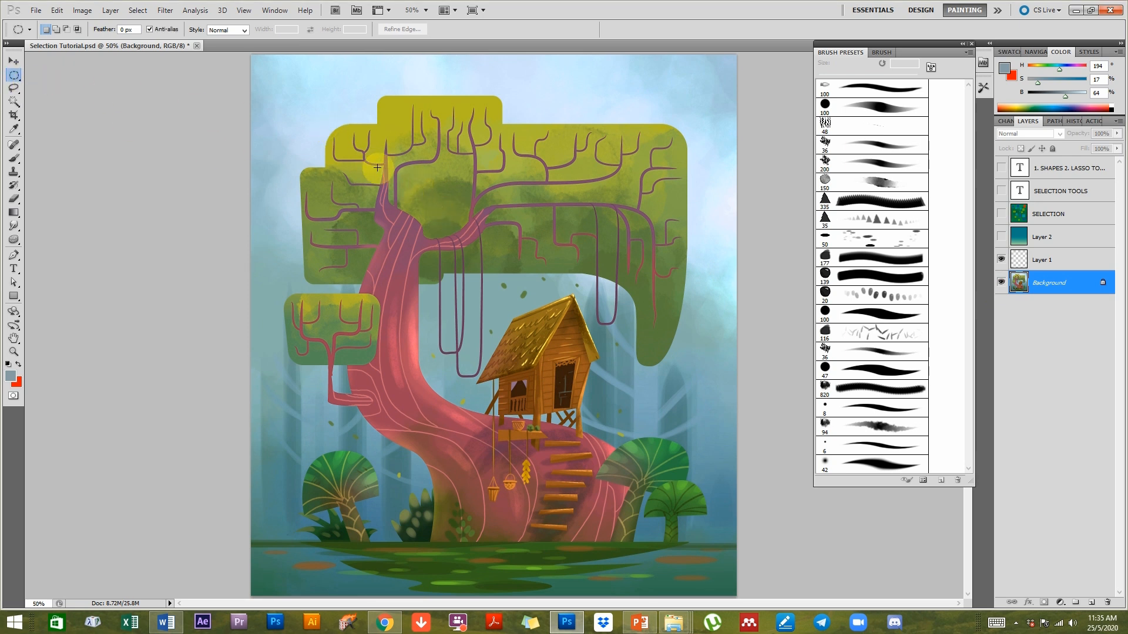
pyautogui.moveTo(339, 113); pyautogui.dragTo(577, 351)
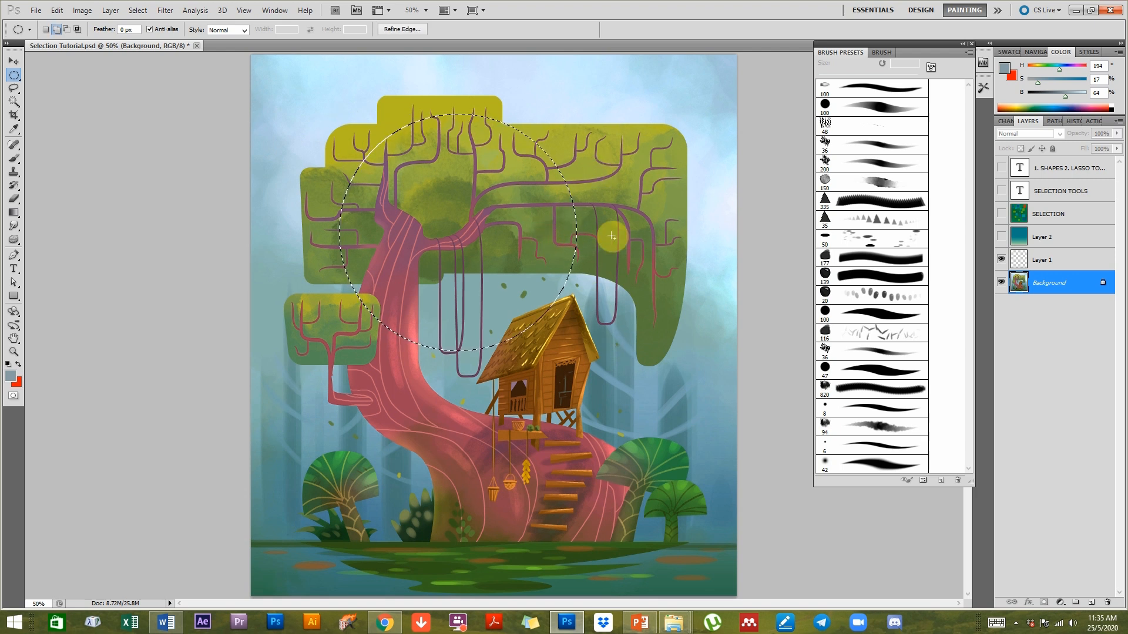
pyautogui.click(556, 89)
pyautogui.click(617, 297)
pyautogui.moveTo(346, 161); pyautogui.dragTo(598, 346)
pyautogui.click(571, 175)
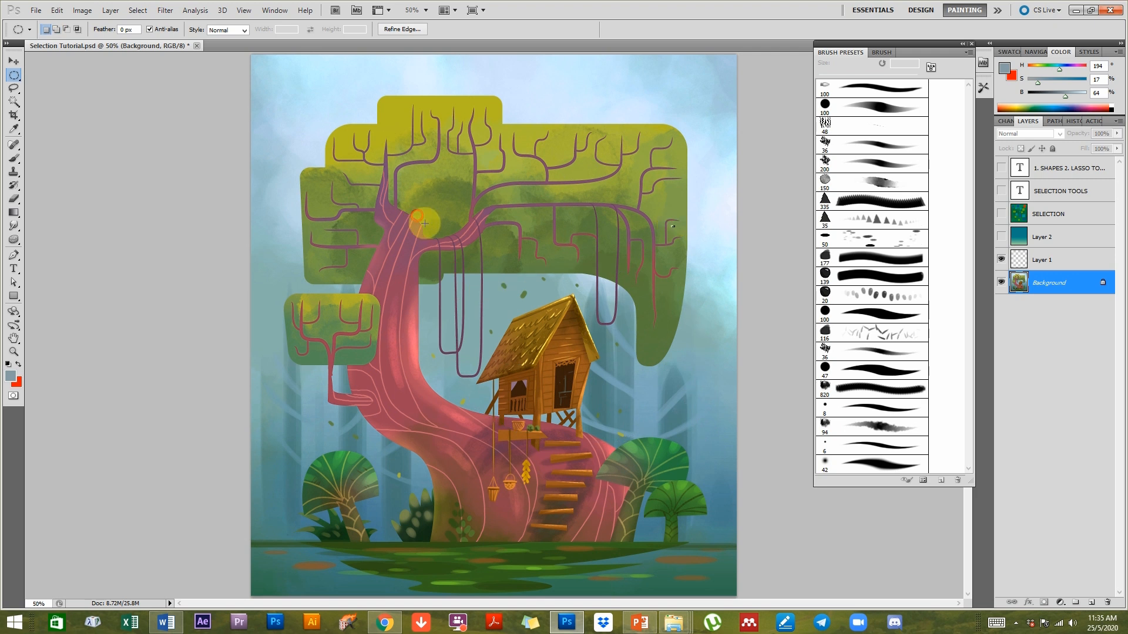
# Select a circular area around the treehouse and copy it to a new layer, viewed with the Background hidden.
pyautogui.moveTo(424, 223); pyautogui.dragTo(717, 496)
pyautogui.moveTo(645, 336)
pyautogui.mouseDown()
pyautogui.moveTo(626, 336)
pyautogui.moveTo(651, 325)
pyautogui.mouseUp()
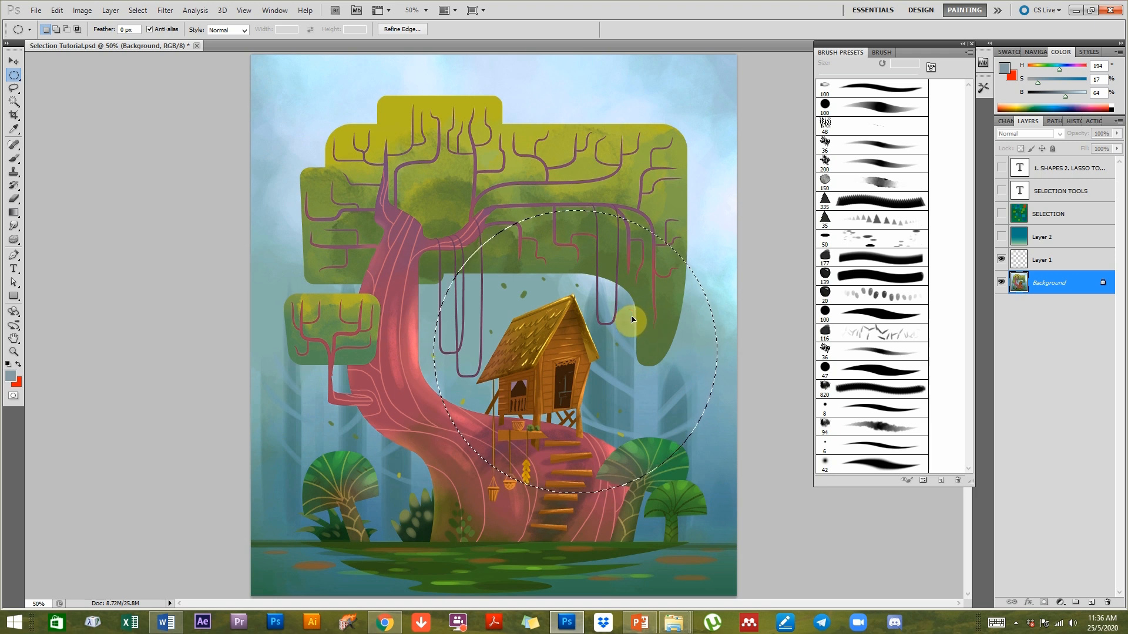
pyautogui.hotkey('ctrl', 'j')
pyautogui.click(1001, 305)
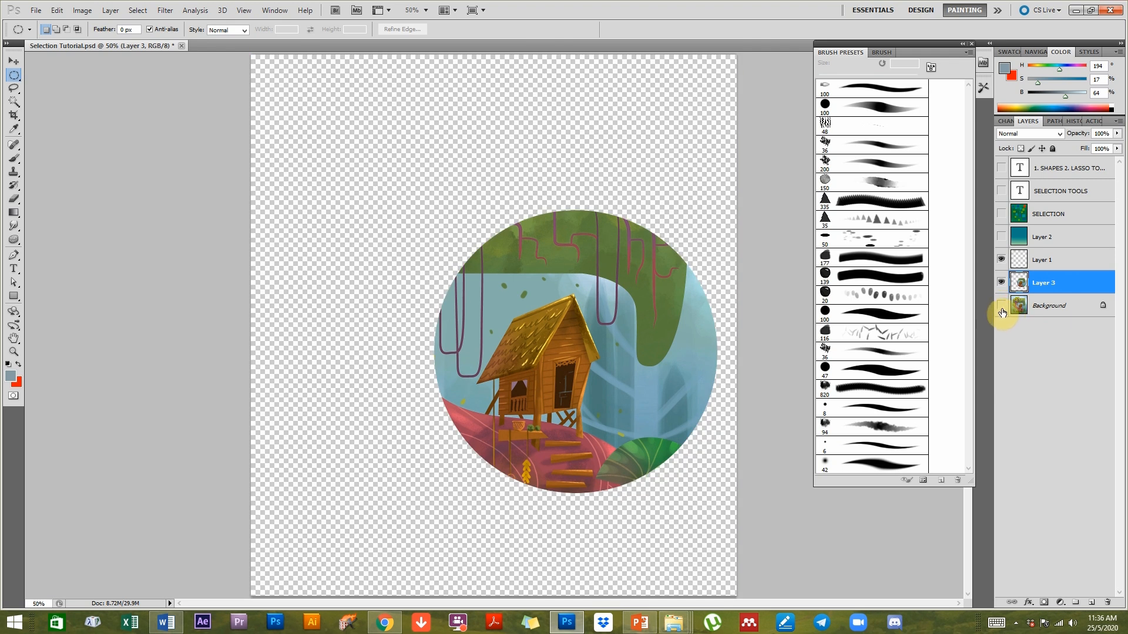
# Delete the circular copy's layer with the Background shown again, and return to the Rectangular Marquee tool.
pyautogui.click(1001, 304)
pyautogui.click(1001, 282)
pyautogui.moveTo(1049, 283); pyautogui.dragTo(1103, 597)
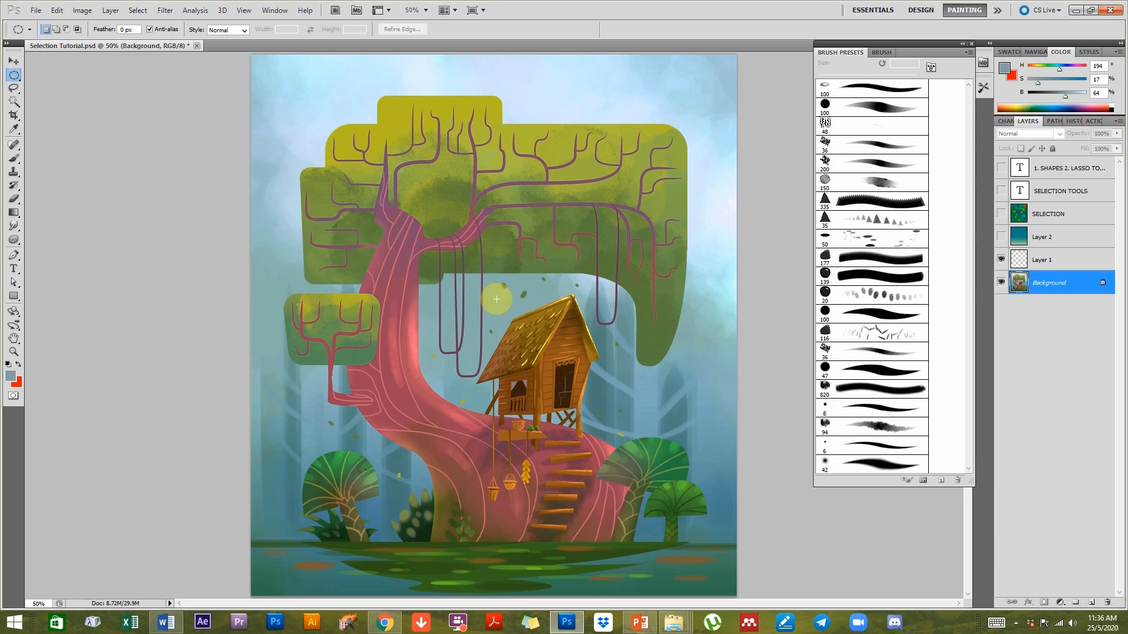
pyautogui.moveTo(16, 79); pyautogui.dragTo(47, 72)
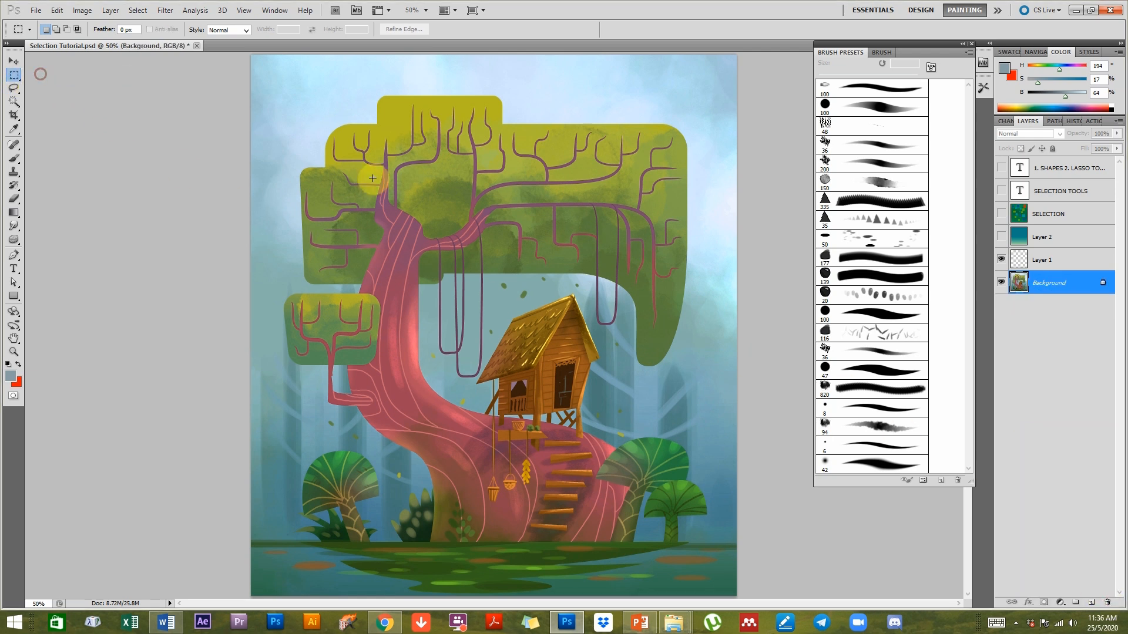
# Show Layer 2, the SELECTION TOOLS title layer and the numbered list text layer.
pyautogui.click(1001, 237)
pyautogui.click(1001, 190)
pyautogui.click(1001, 168)
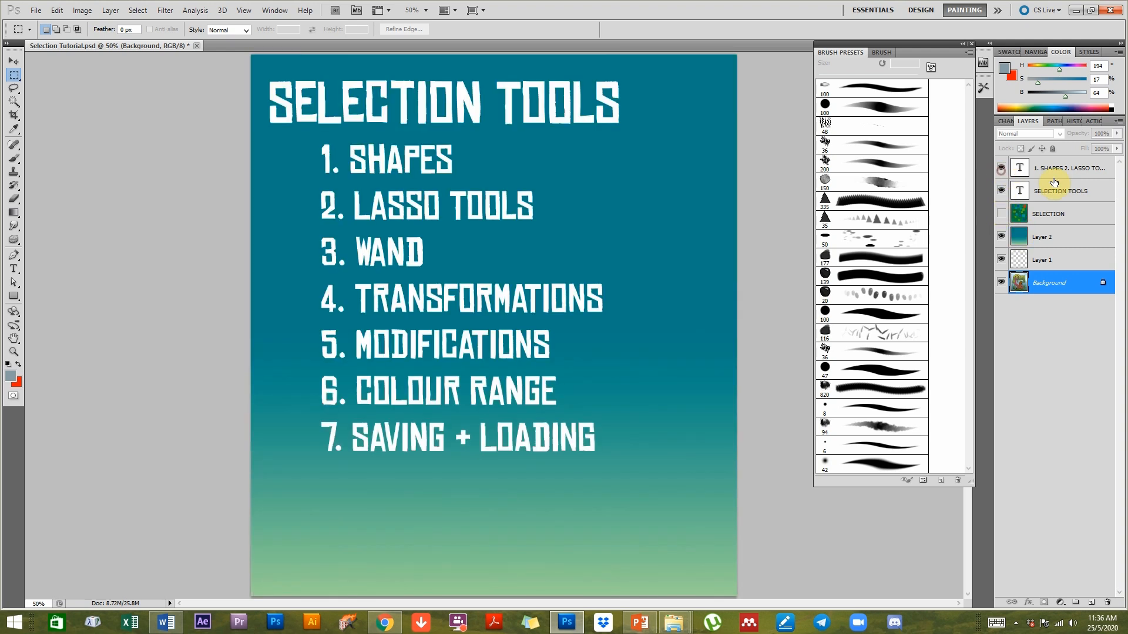
# Move Layer 2 directly beneath the two text layers and merge all three into one layer.
pyautogui.keyDown('shift'); pyautogui.click(1062, 192); pyautogui.keyUp('shift')
pyautogui.click(1062, 192)
pyautogui.moveTo(1051, 237); pyautogui.dragTo(1041, 203)
pyautogui.keyDown('shift'); pyautogui.click(1055, 171); pyautogui.keyUp('shift')
pyautogui.hotkey('ctrl', 'e')
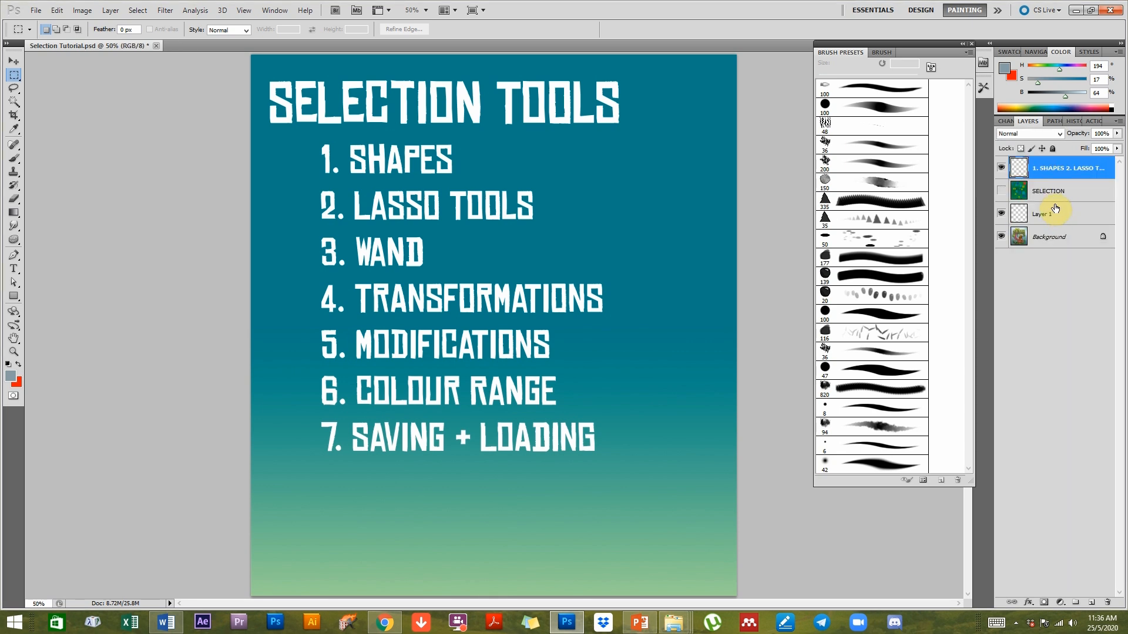
# Hide the merged list layer and activate the Lasso tool with the Background as the active layer.
pyautogui.click(1001, 169)
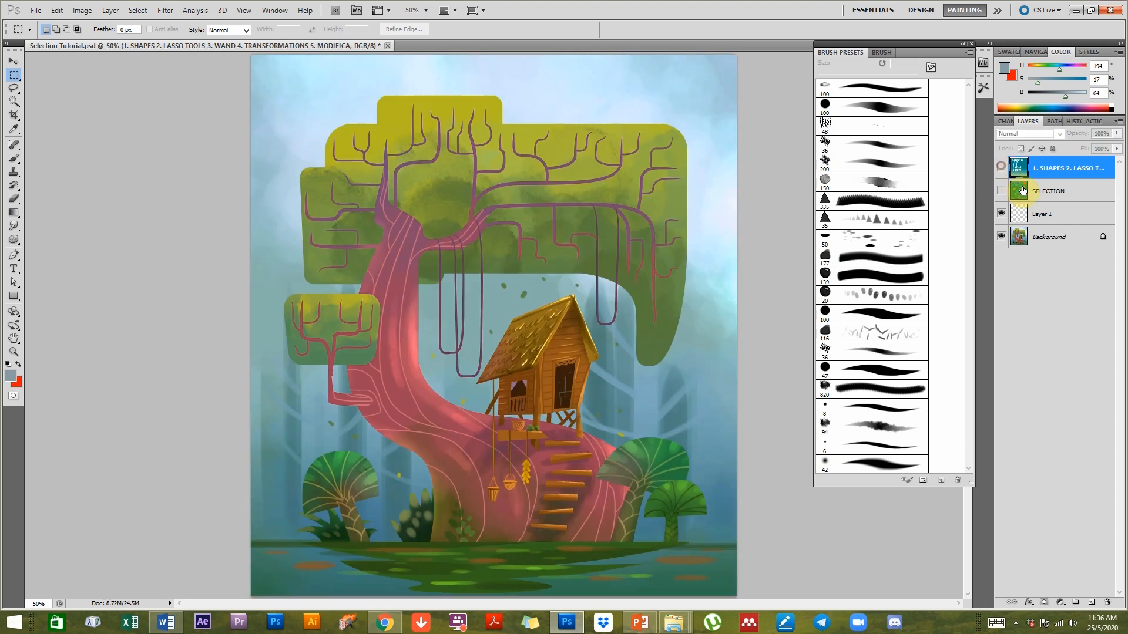
pyautogui.click(1047, 237)
pyautogui.click(13, 90)
pyautogui.click(15, 76)
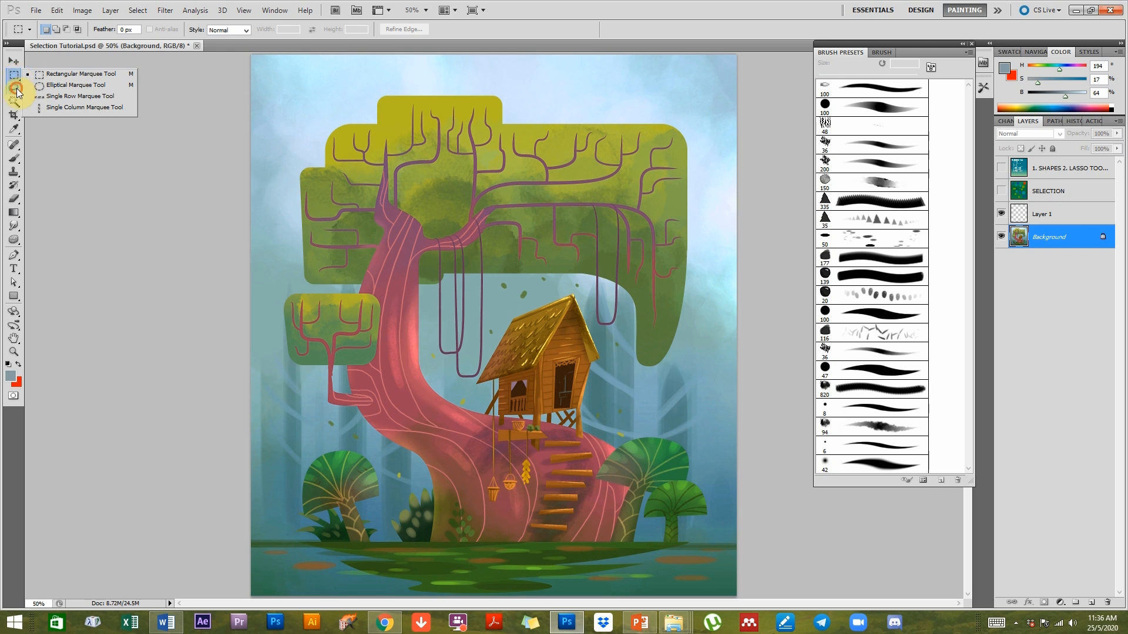
pyautogui.click(17, 90)
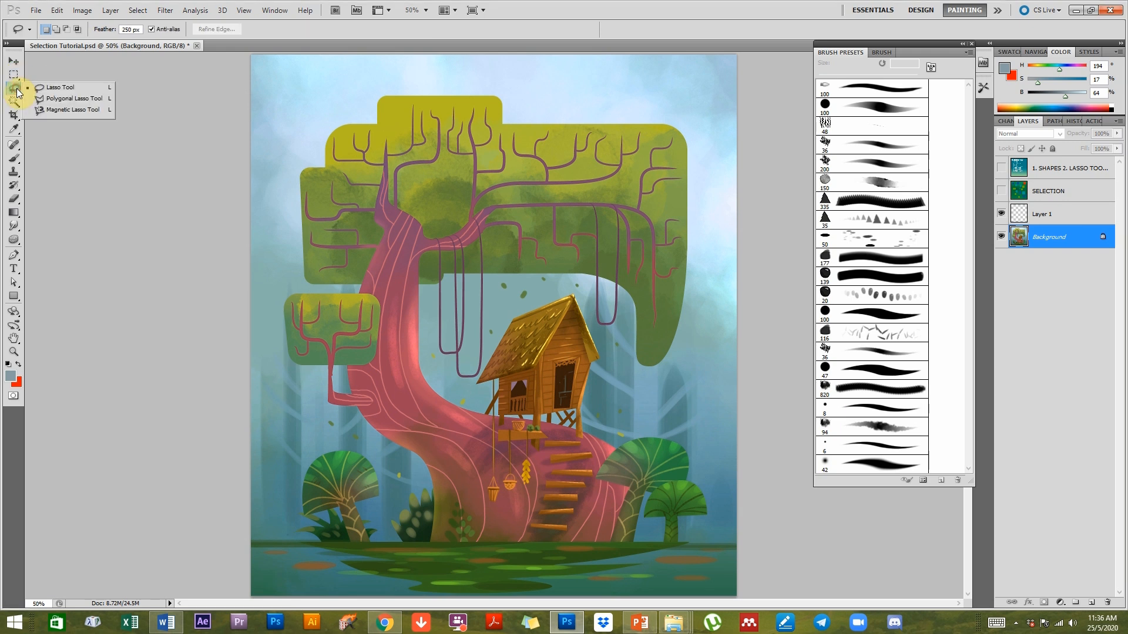
# Try to outline the crown of the fan-shaped tree left of the big trunk with the Lasso tool at a 250 px feather.
pyautogui.click(56, 90)
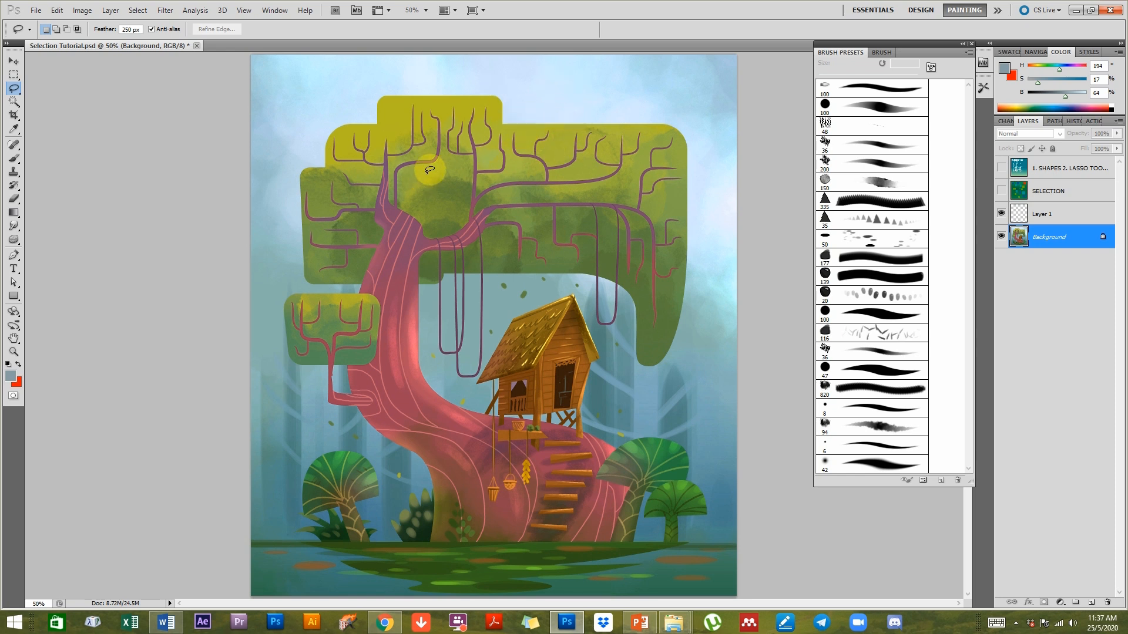
pyautogui.rightClick(13, 91)
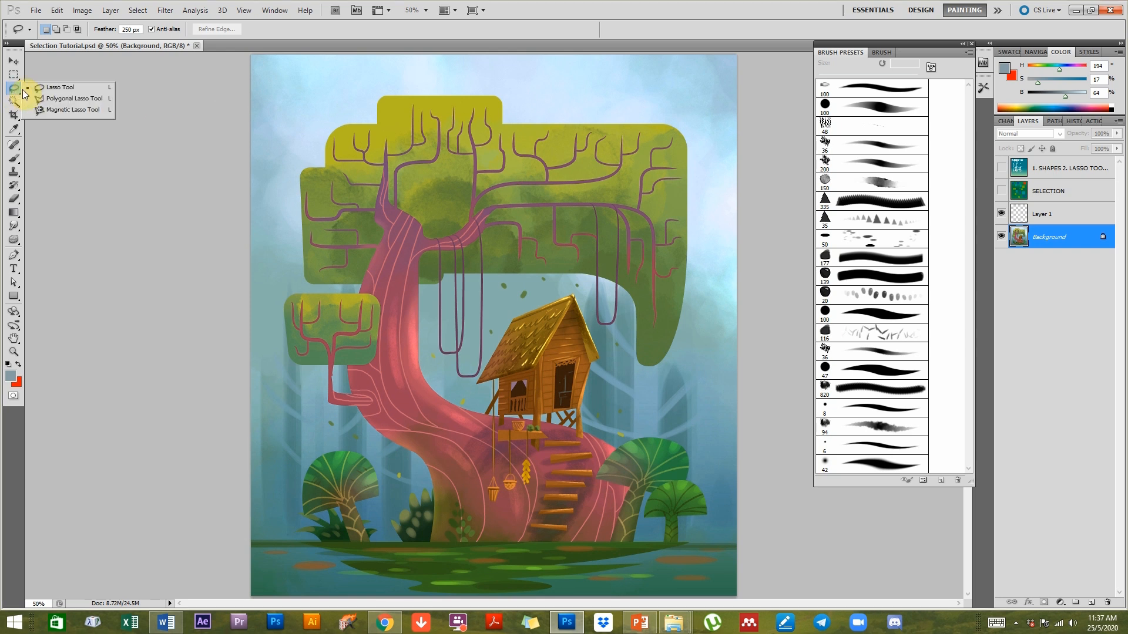
pyautogui.click(77, 91)
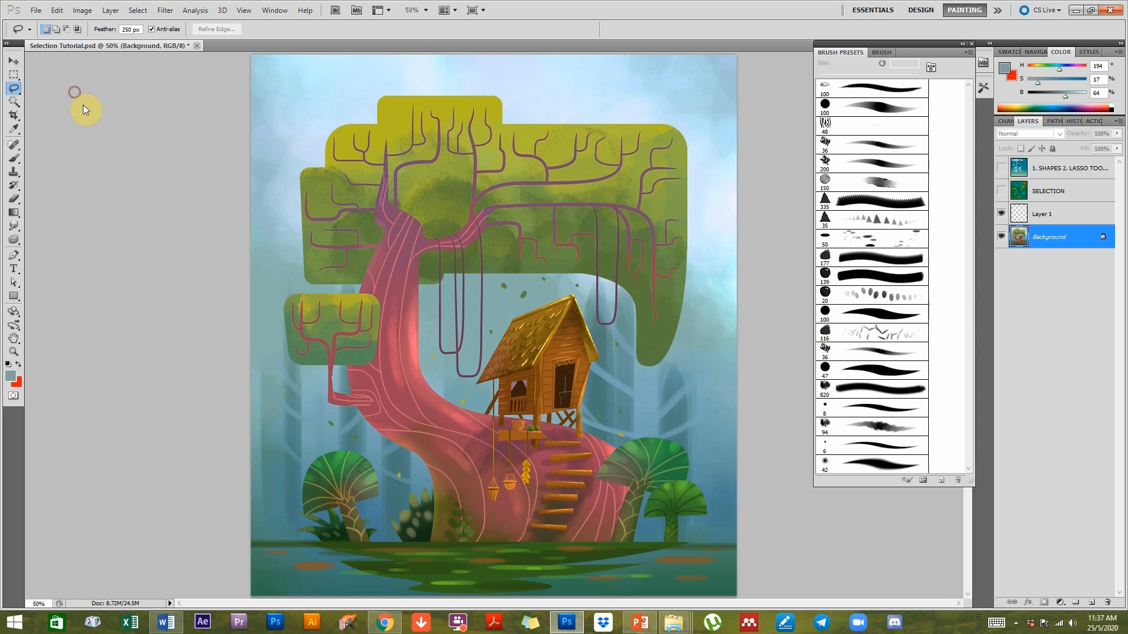
pyautogui.keyDown('ctrl'); pyautogui.click(558, 380); pyautogui.keyUp('ctrl')
pyautogui.moveTo(486, 524); pyautogui.dragTo(670, 378)
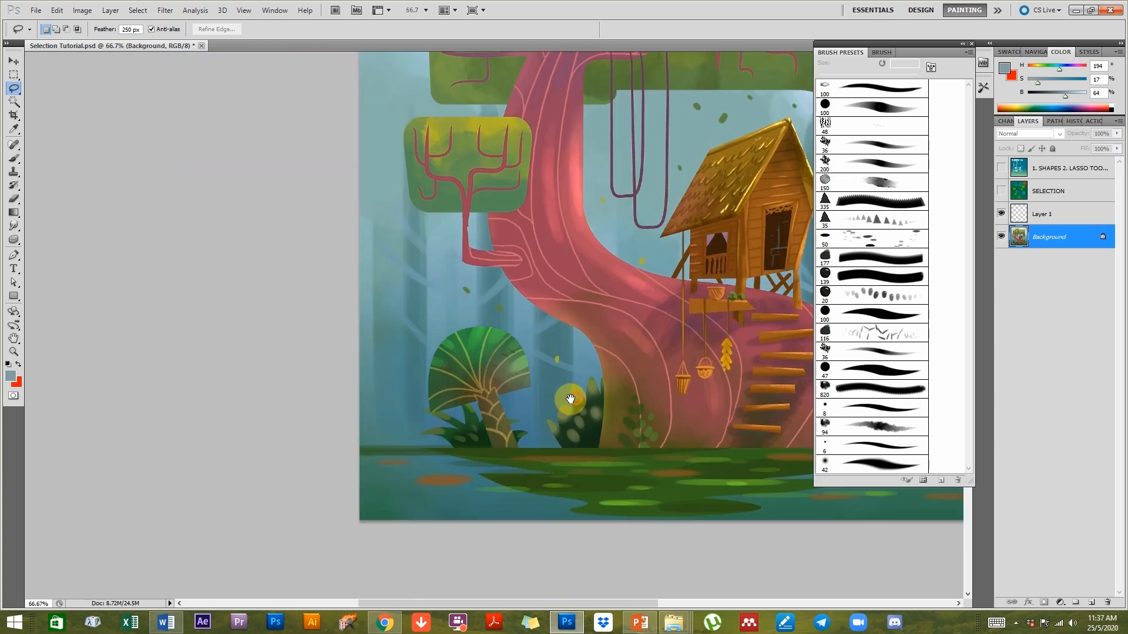
pyautogui.moveTo(575, 399); pyautogui.dragTo(573, 487)
pyautogui.moveTo(467, 512); pyautogui.dragTo(386, 525)
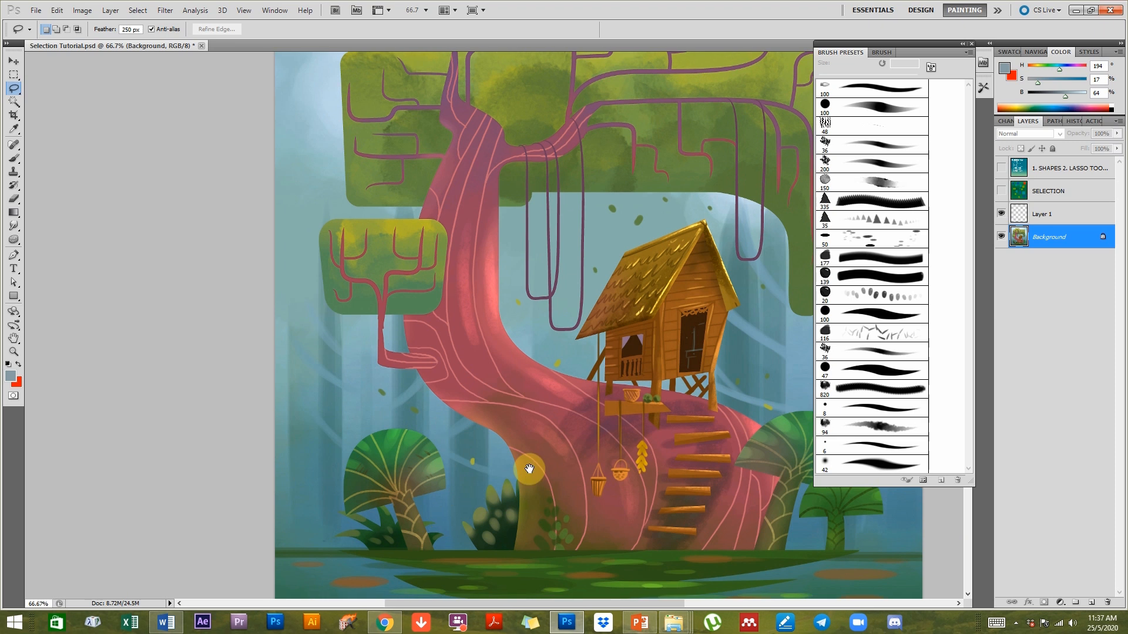
pyautogui.moveTo(533, 455); pyautogui.dragTo(620, 398)
pyautogui.moveTo(478, 422); pyautogui.dragTo(529, 325)
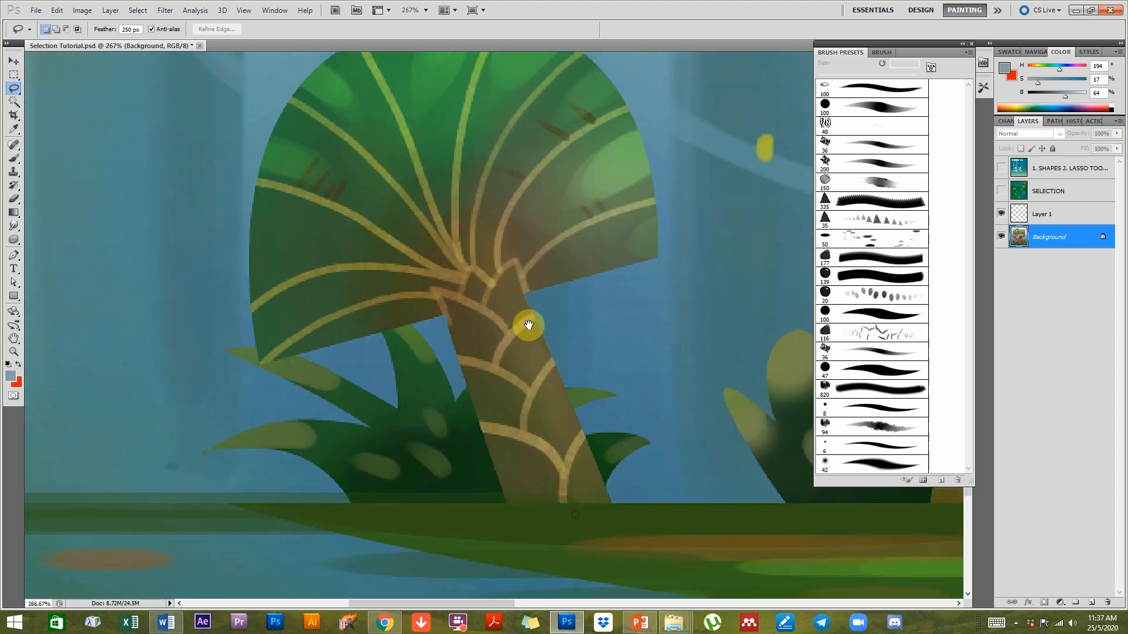
pyautogui.moveTo(563, 400); pyautogui.dragTo(527, 357)
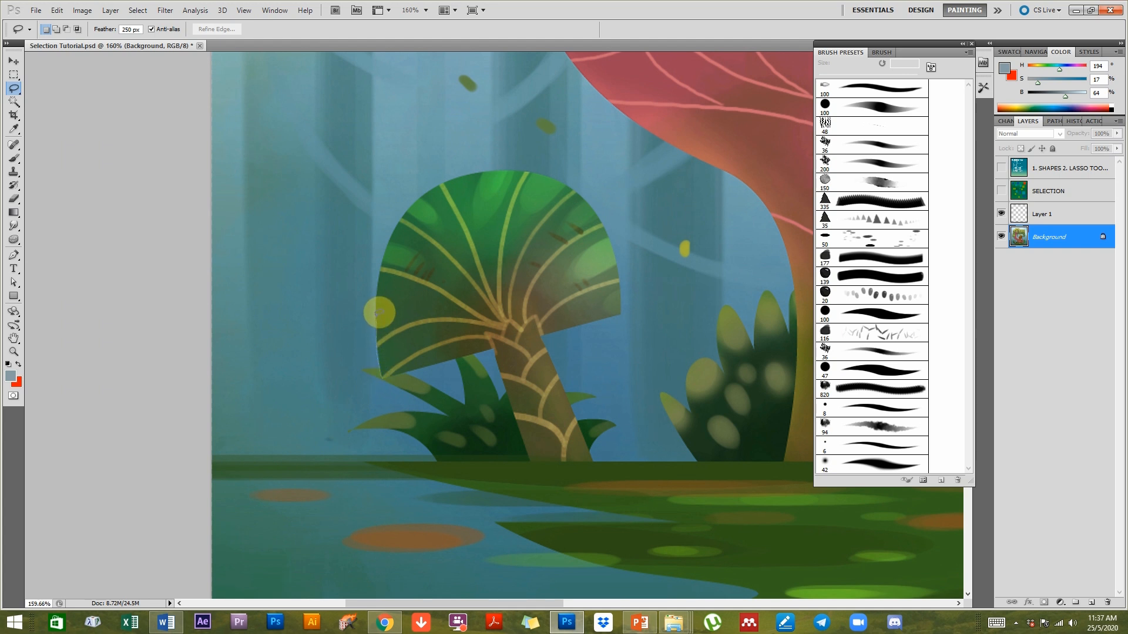
pyautogui.moveTo(380, 304); pyautogui.dragTo(386, 251)
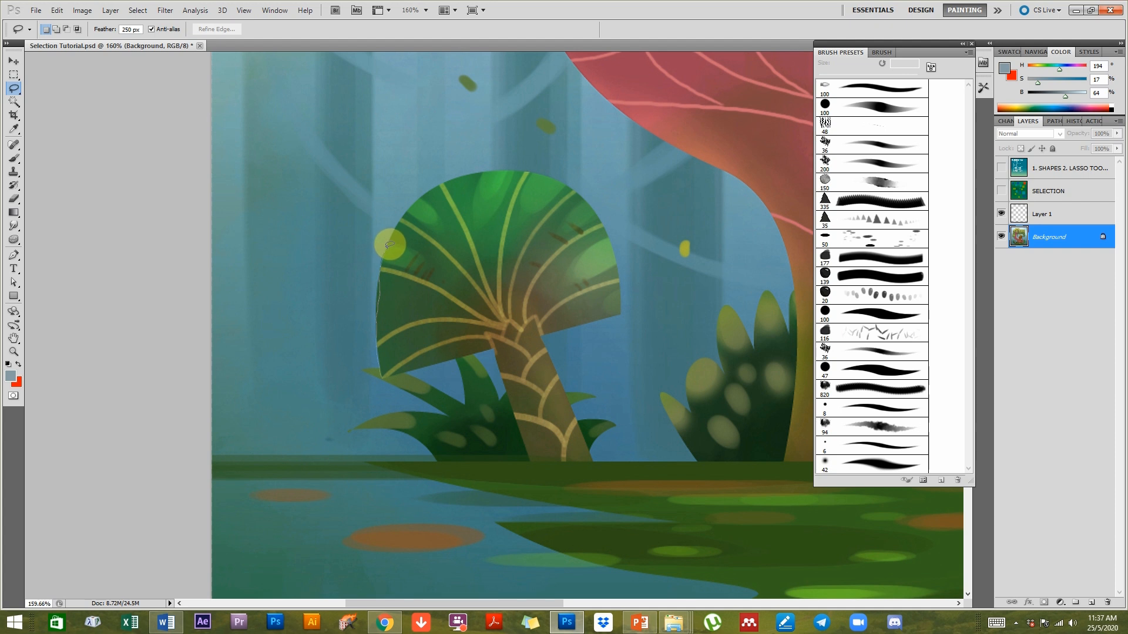
pyautogui.moveTo(398, 223)
pyautogui.mouseDown()
pyautogui.moveTo(422, 191)
pyautogui.moveTo(457, 175)
pyautogui.moveTo(562, 172)
pyautogui.moveTo(618, 256)
pyautogui.moveTo(625, 304)
pyautogui.moveTo(613, 314)
pyautogui.moveTo(492, 343)
pyautogui.moveTo(448, 429)
pyautogui.moveTo(467, 430)
pyautogui.mouseUp()
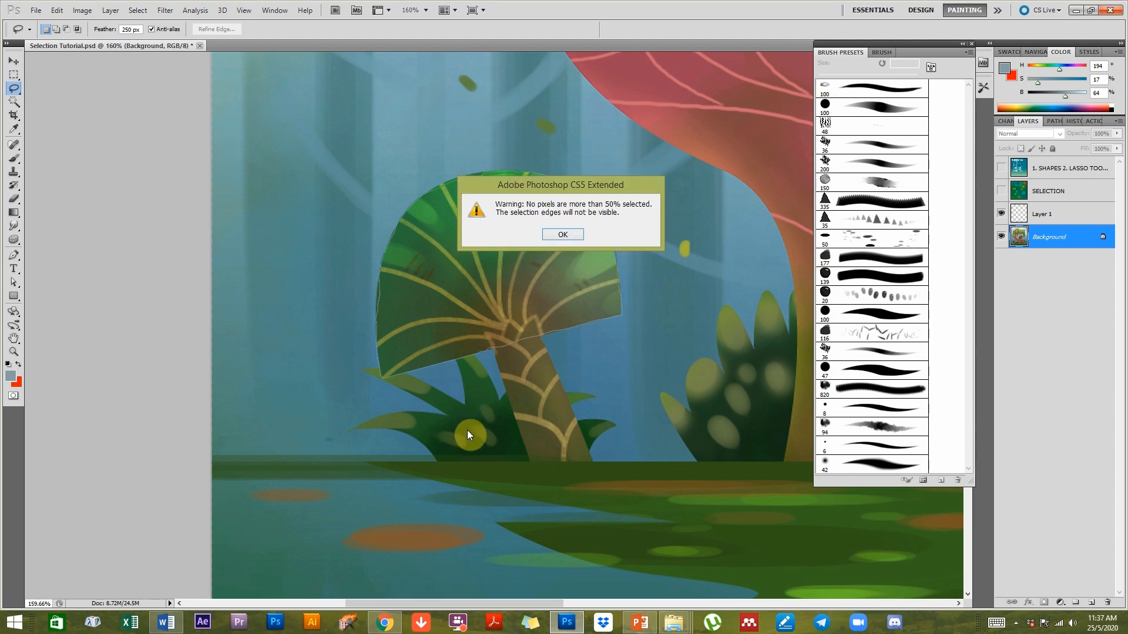
pyautogui.click(562, 234)
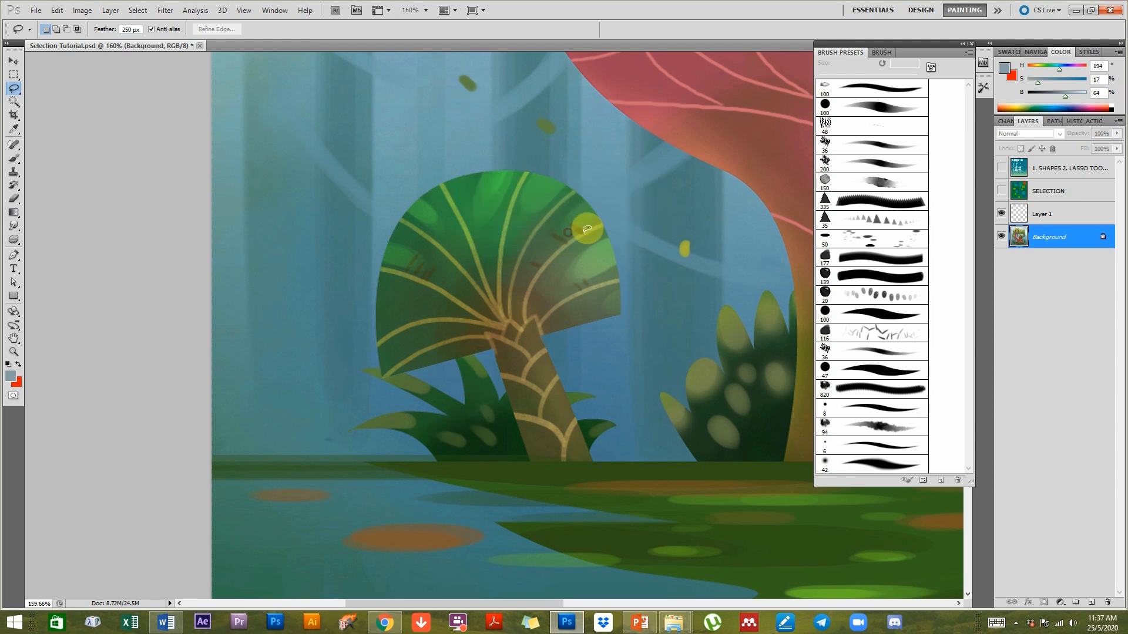
# Set the Lasso's feather to 0 px and select the left fan-shaped tree's crown freehand.
pyautogui.click(127, 29)
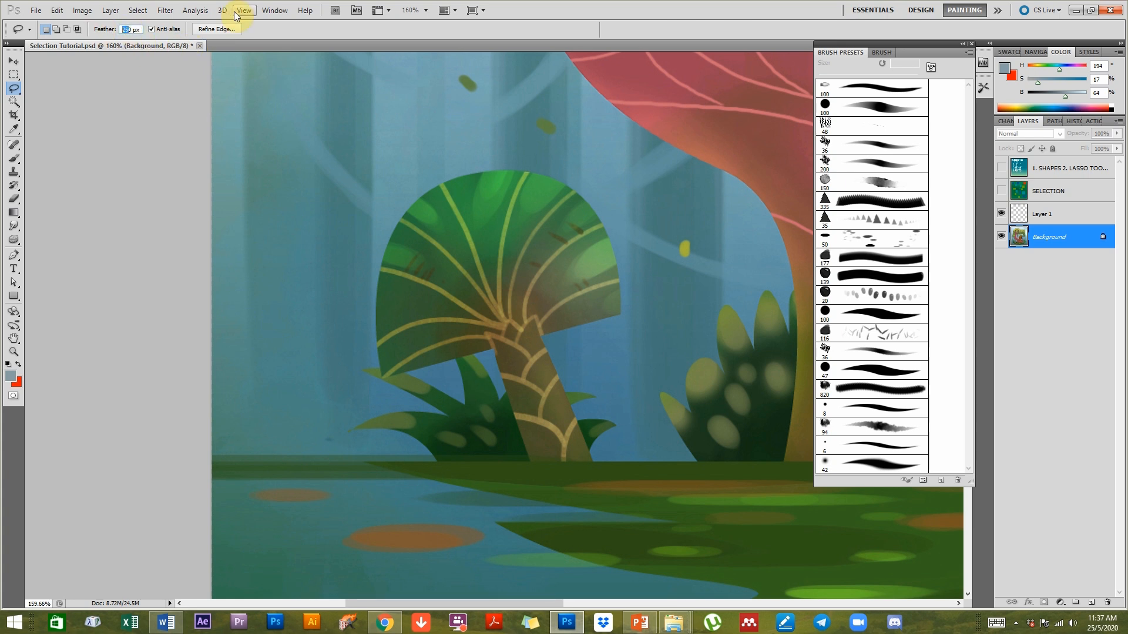
pyautogui.write('0')
pyautogui.moveTo(383, 373)
pyautogui.mouseDown()
pyautogui.moveTo(379, 265)
pyautogui.moveTo(411, 204)
pyautogui.moveTo(464, 176)
pyautogui.moveTo(542, 170)
pyautogui.moveTo(582, 189)
pyautogui.moveTo(605, 221)
pyautogui.moveTo(625, 309)
pyautogui.moveTo(486, 358)
pyautogui.mouseUp()
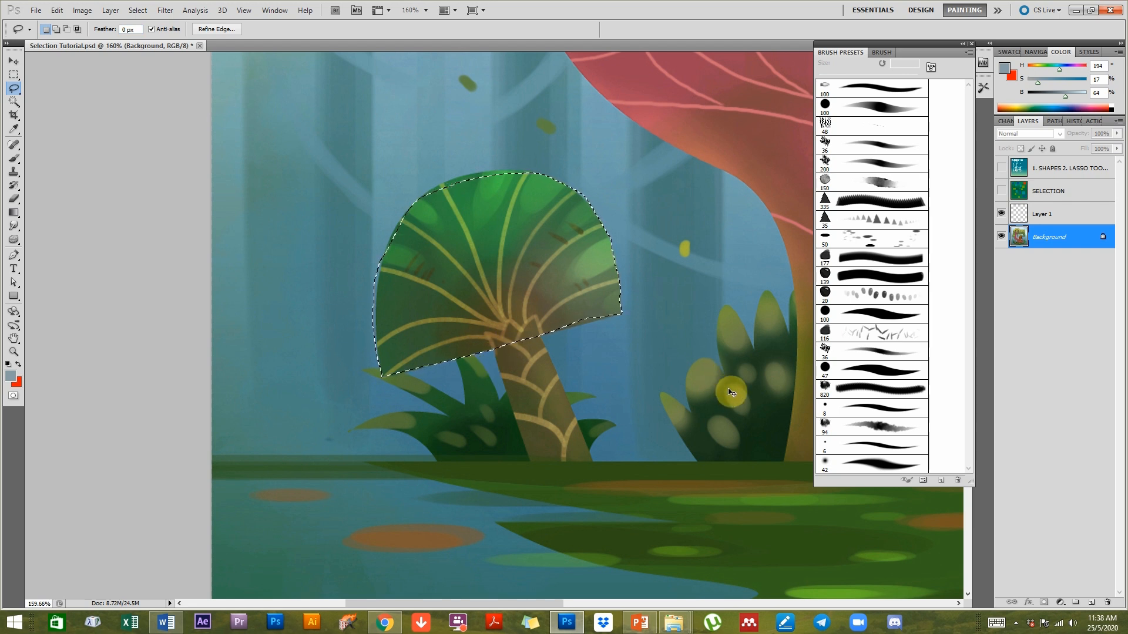
# Copy the selected crown to a new layer, inspect it with the Background hidden, and hide the copy with the Background shown again.
pyautogui.hotkey('ctrl', 'j')
pyautogui.click(1001, 259)
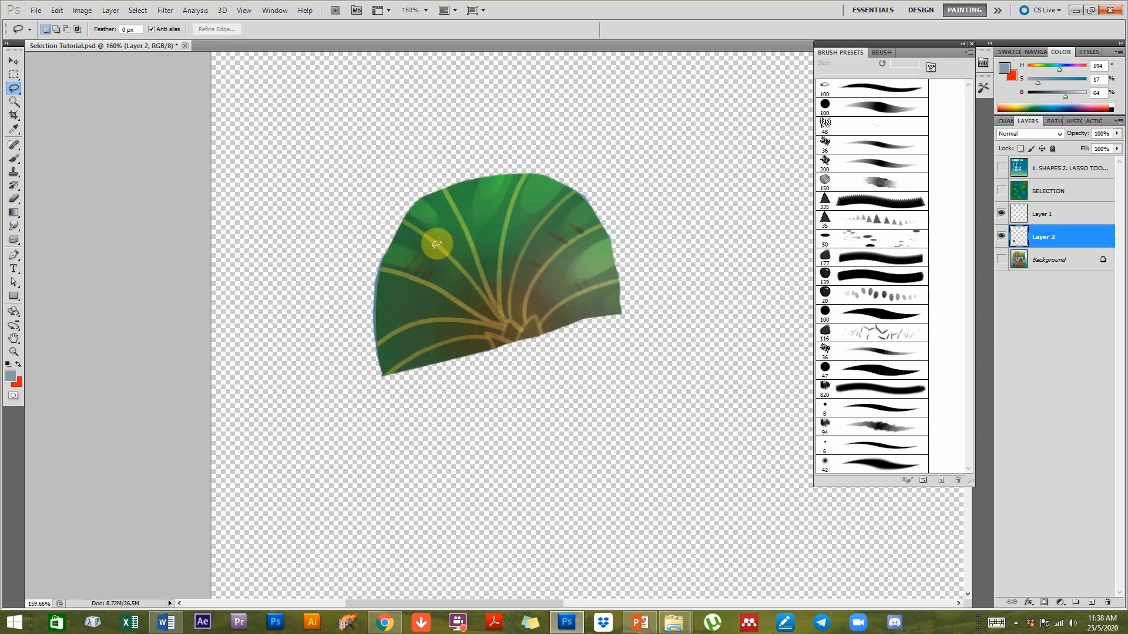
pyautogui.click(1001, 259)
pyautogui.click(1000, 238)
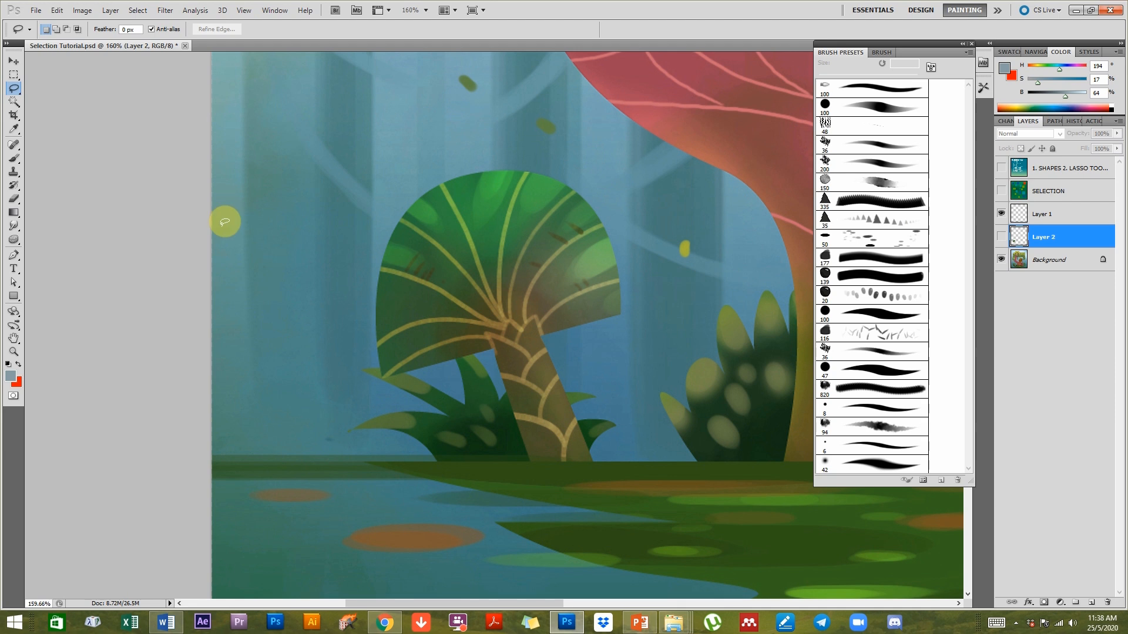
# Select the whole left fan-shaped tree, crown and trunk, by outlining it with the Polygonal Lasso tool.
pyautogui.moveTo(11, 92); pyautogui.dragTo(52, 99)
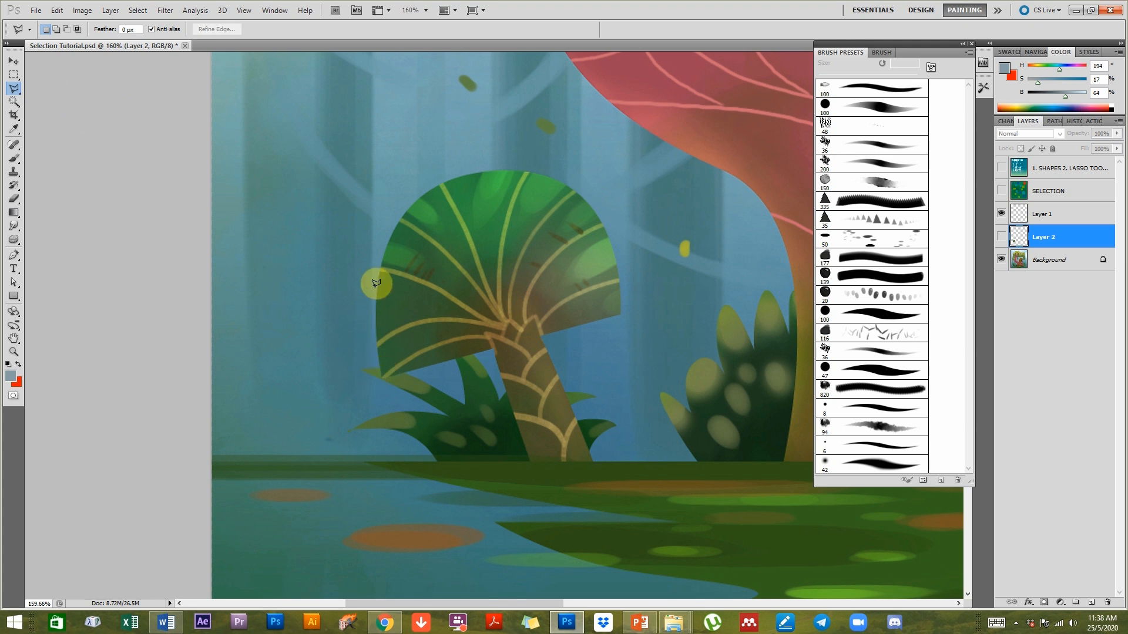
pyautogui.moveTo(16, 91); pyautogui.dragTo(38, 91)
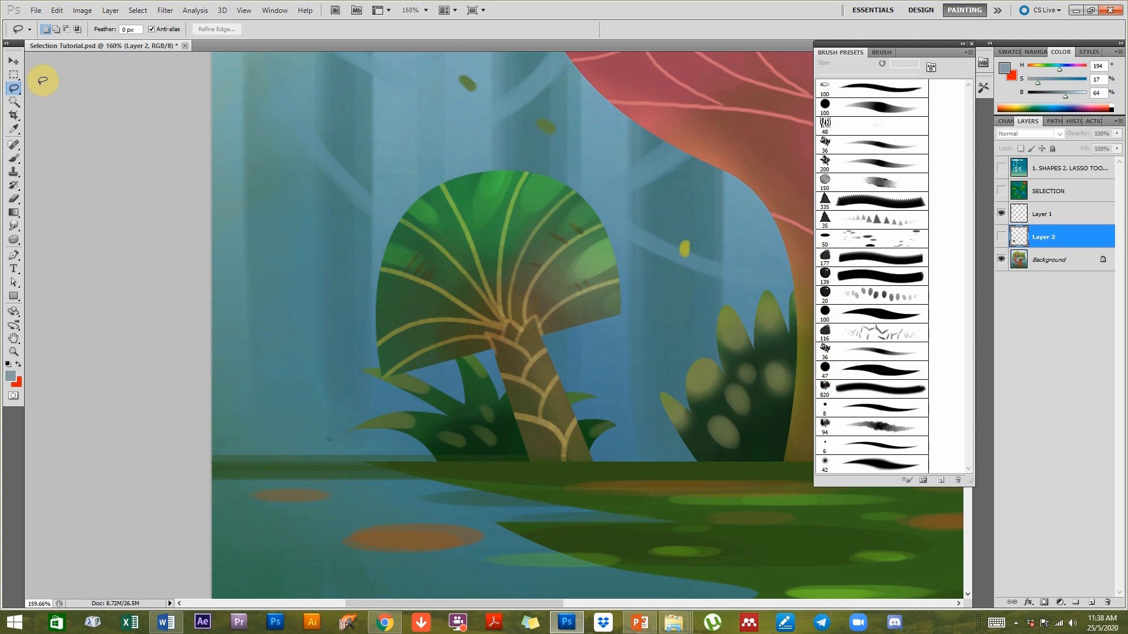
pyautogui.click(13, 89)
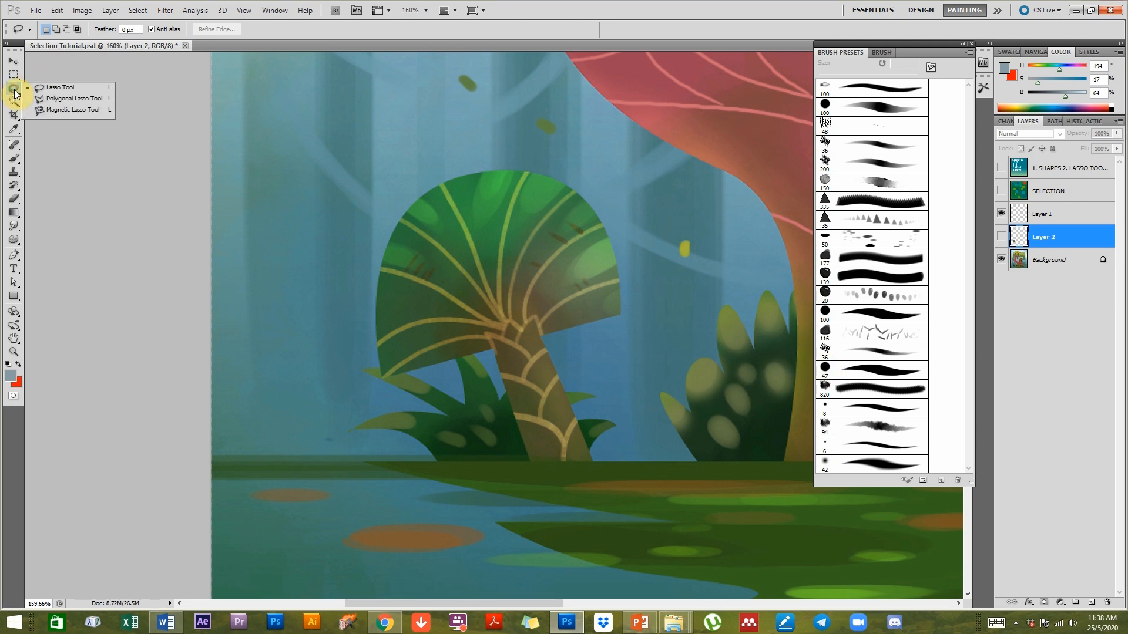
pyautogui.click(43, 101)
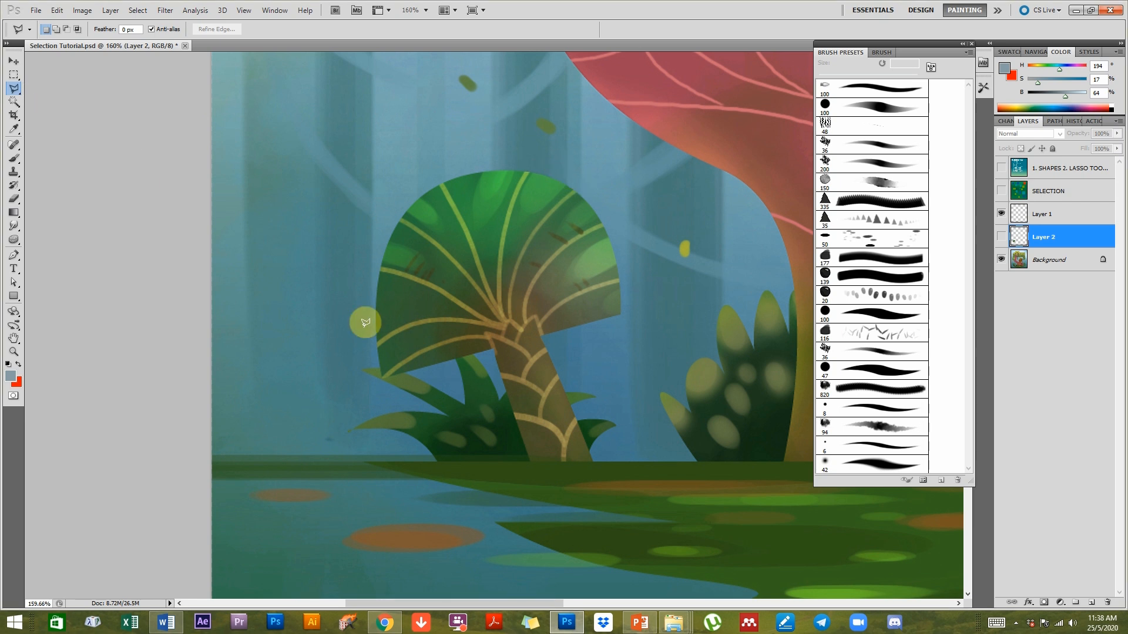
pyautogui.click(382, 374)
pyautogui.click(377, 333)
pyautogui.click(378, 294)
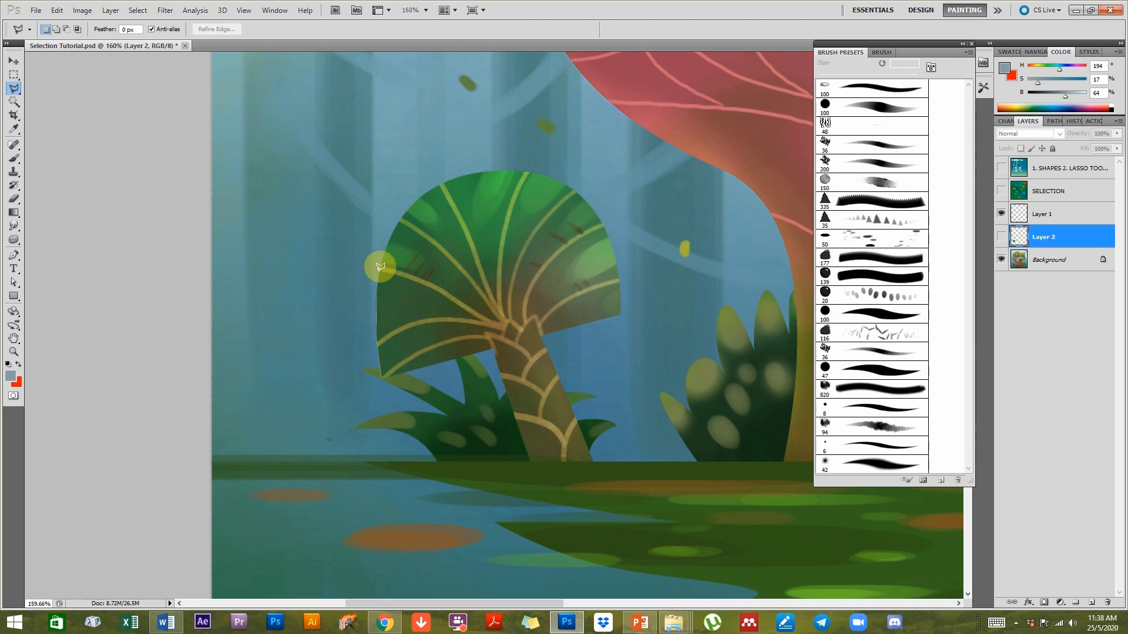
pyautogui.click(392, 231)
pyautogui.click(479, 168)
pyautogui.click(519, 163)
pyautogui.click(542, 170)
pyautogui.click(590, 199)
pyautogui.click(624, 263)
pyautogui.click(592, 461)
pyautogui.click(537, 455)
pyautogui.click(493, 340)
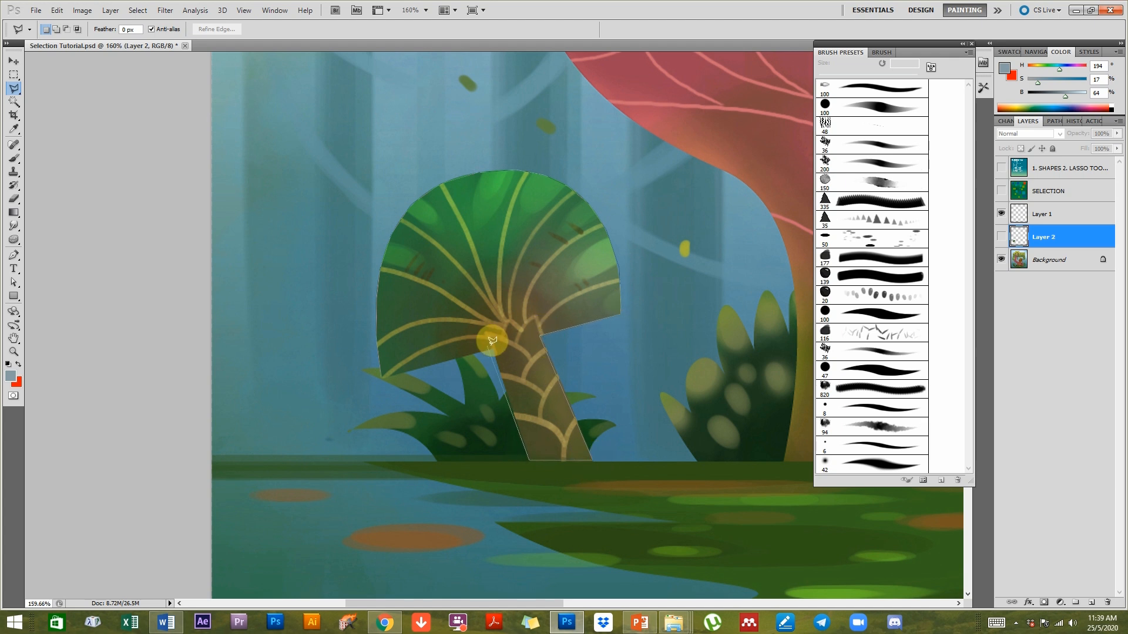
pyautogui.click(382, 376)
# Try to copy the tree selection to a new layer from Layer 2, and compare the copies by toggling layer visibility.
pyautogui.scroll(-5, 645, 396)
pyautogui.moveTo(720, 400); pyautogui.dragTo(571, 419)
pyautogui.hotkey('ctrl', 'j')
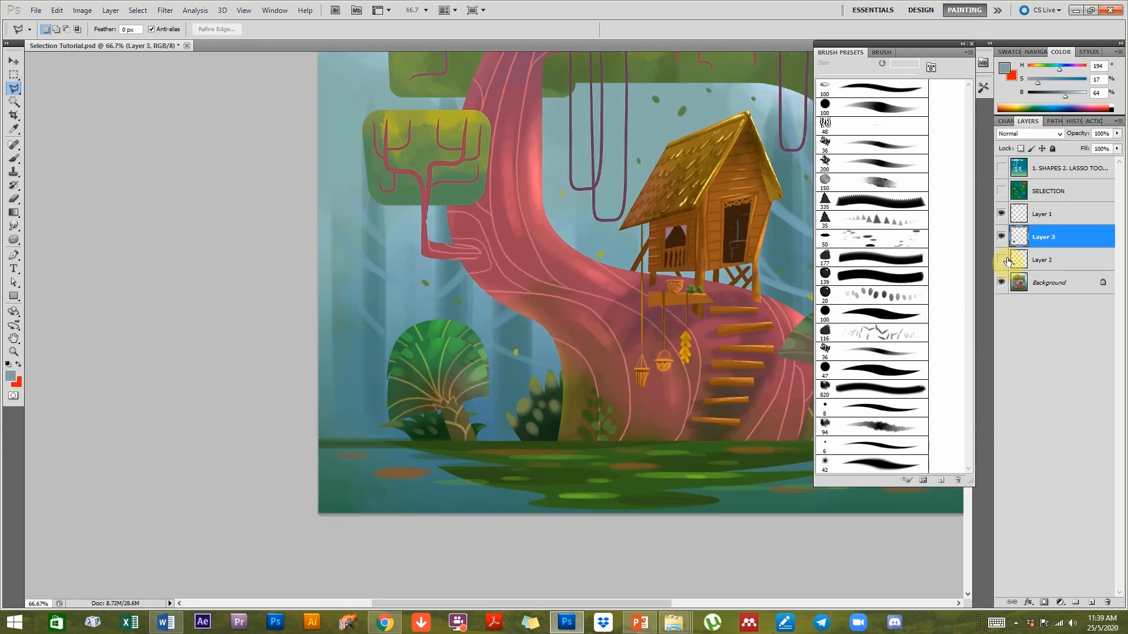
pyautogui.click(1001, 260)
pyautogui.click(1001, 282)
pyautogui.click(1001, 238)
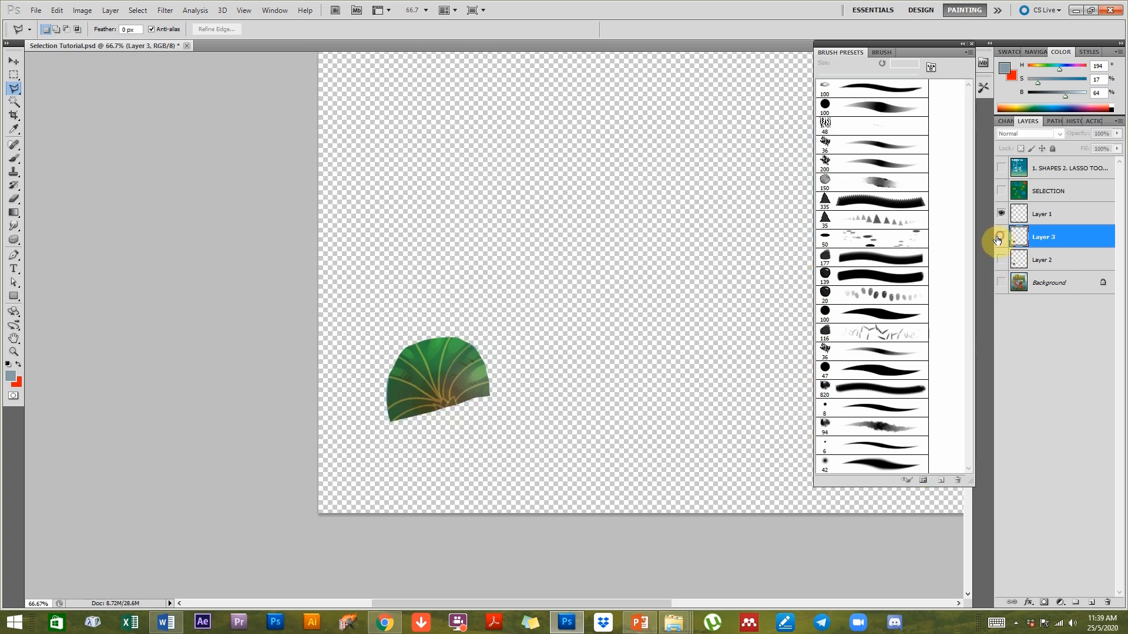
pyautogui.click(1001, 238)
pyautogui.click(1001, 260)
pyautogui.click(1001, 238)
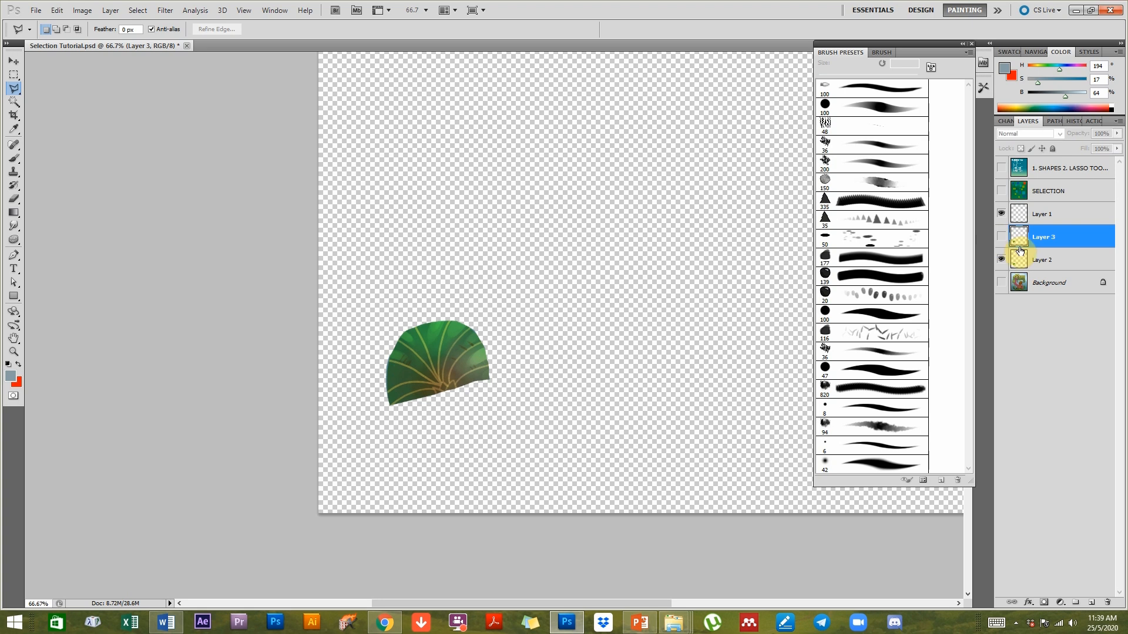
# Revert the history to the Polygonal Lasso state and make the Background the active layer.
pyautogui.click(1073, 121)
pyautogui.click(1067, 368)
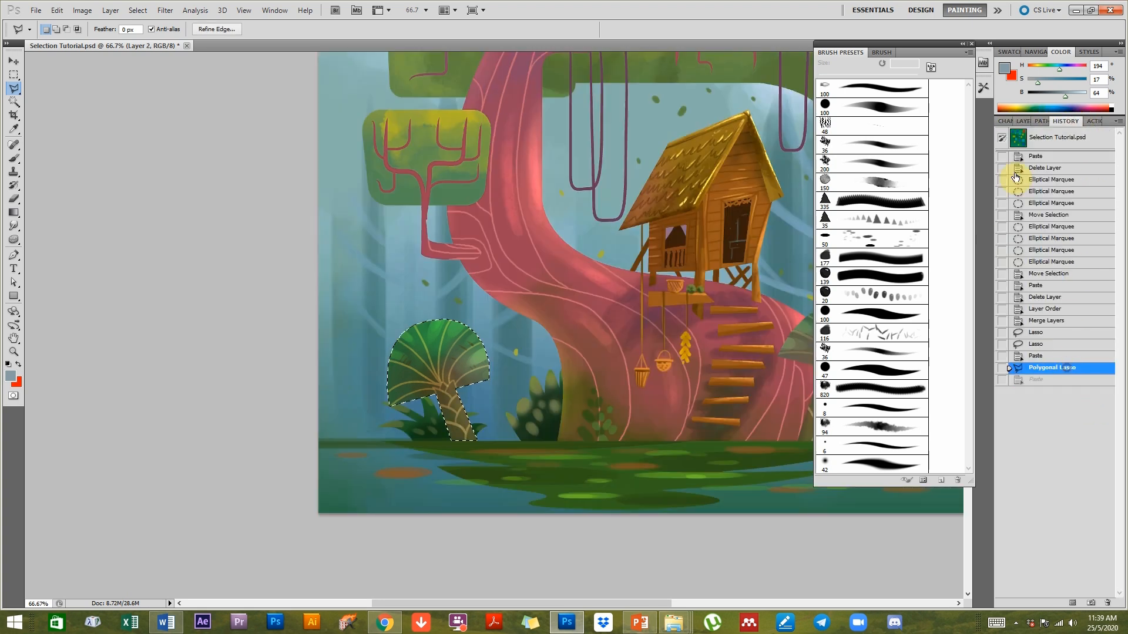
pyautogui.click(1023, 121)
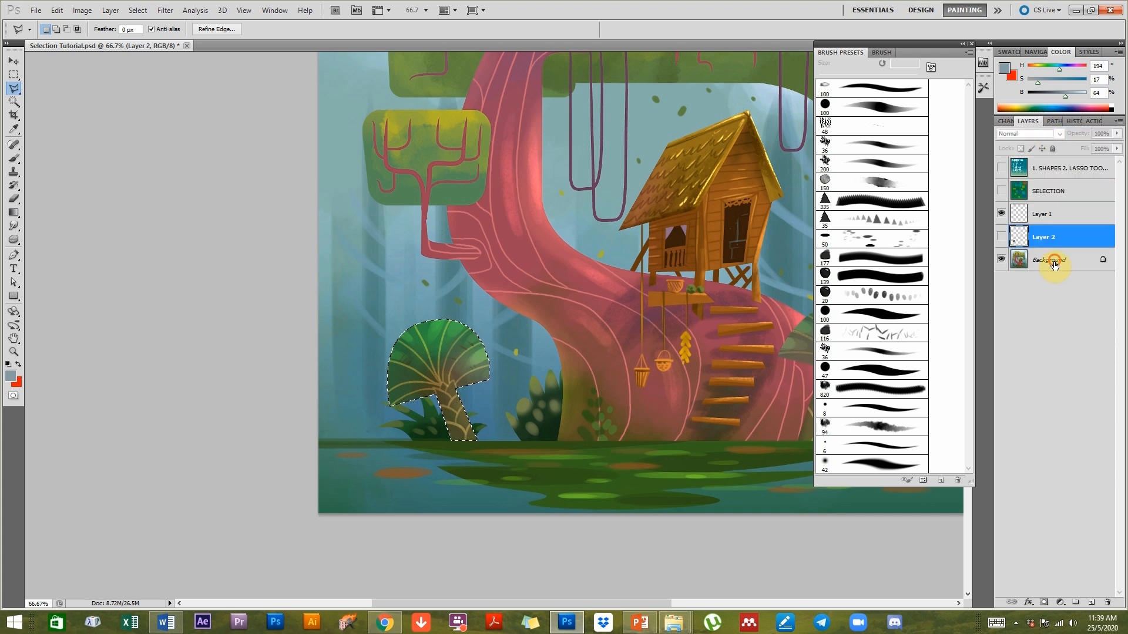
pyautogui.click(1053, 265)
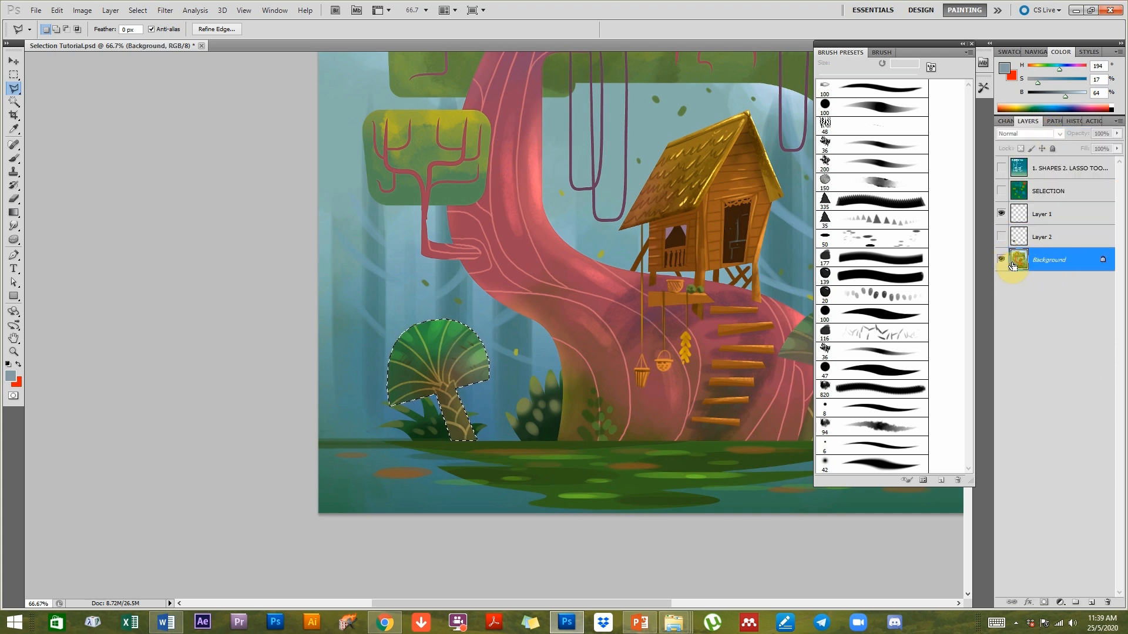
# Copy the selected tree from the Background to a new layer, inspect the cutout with the Background hidden, and show the Background again.
pyautogui.hotkey('ctrl', 'j')
pyautogui.click(1000, 283)
pyautogui.moveTo(499, 393); pyautogui.dragTo(547, 434)
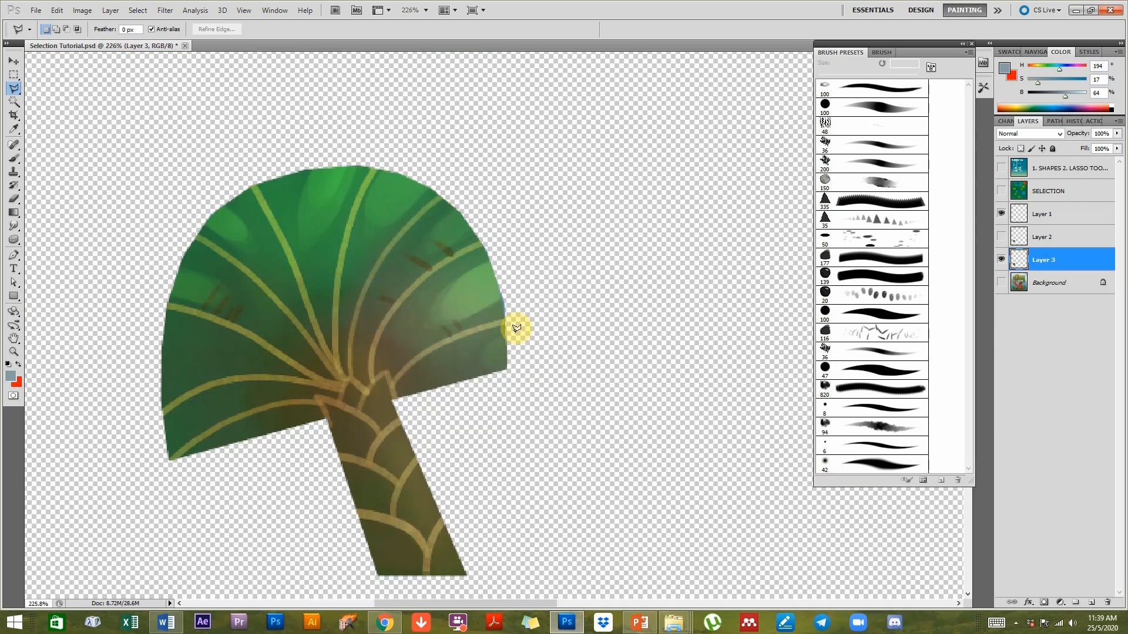
pyautogui.click(1001, 282)
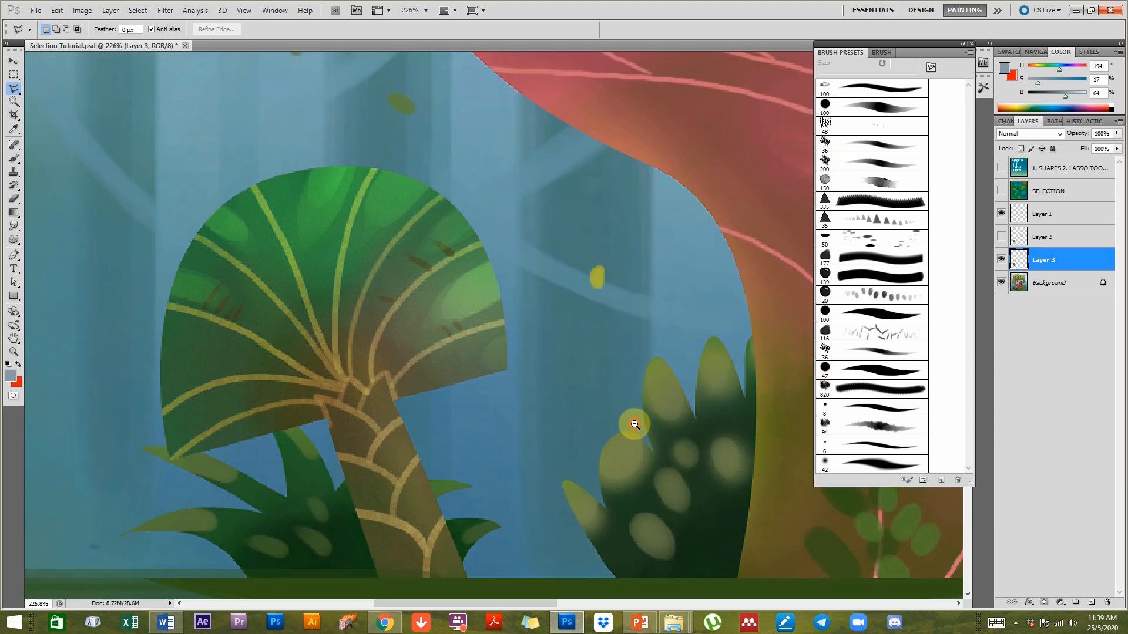
# Select the treehouse by outlining its walls, roof and front post with the Polygonal Lasso, and return to the Lasso tool with the Background active.
pyautogui.keyDown('alt'); pyautogui.click(635, 425); pyautogui.keyUp('alt')
pyautogui.keyDown('alt'); pyautogui.click(695, 372); pyautogui.keyUp('alt')
pyautogui.moveTo(693, 329); pyautogui.dragTo(464, 480)
pyautogui.moveTo(706, 160)
pyautogui.mouseDown()
pyautogui.moveTo(586, 231)
pyautogui.moveTo(577, 212)
pyautogui.mouseUp()
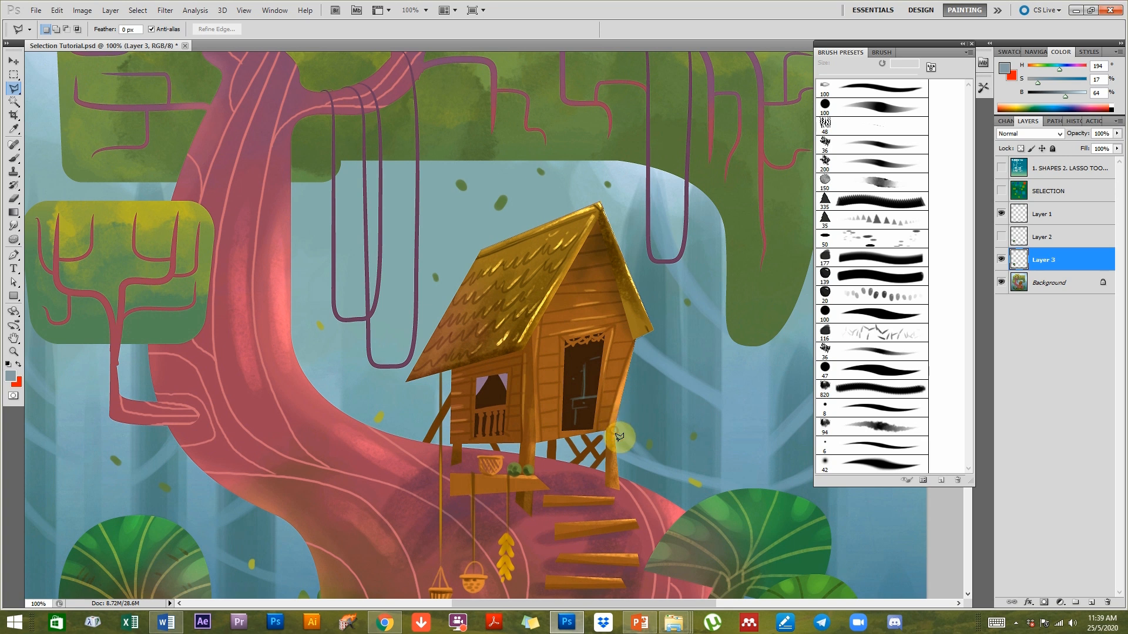
pyautogui.click(620, 488)
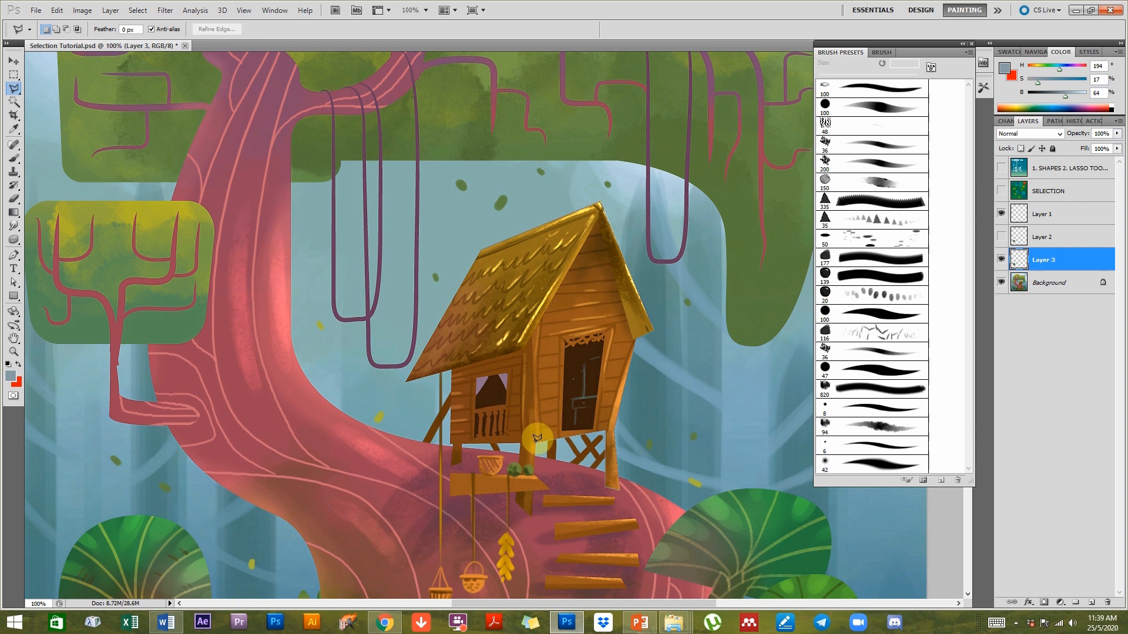
pyautogui.click(536, 442)
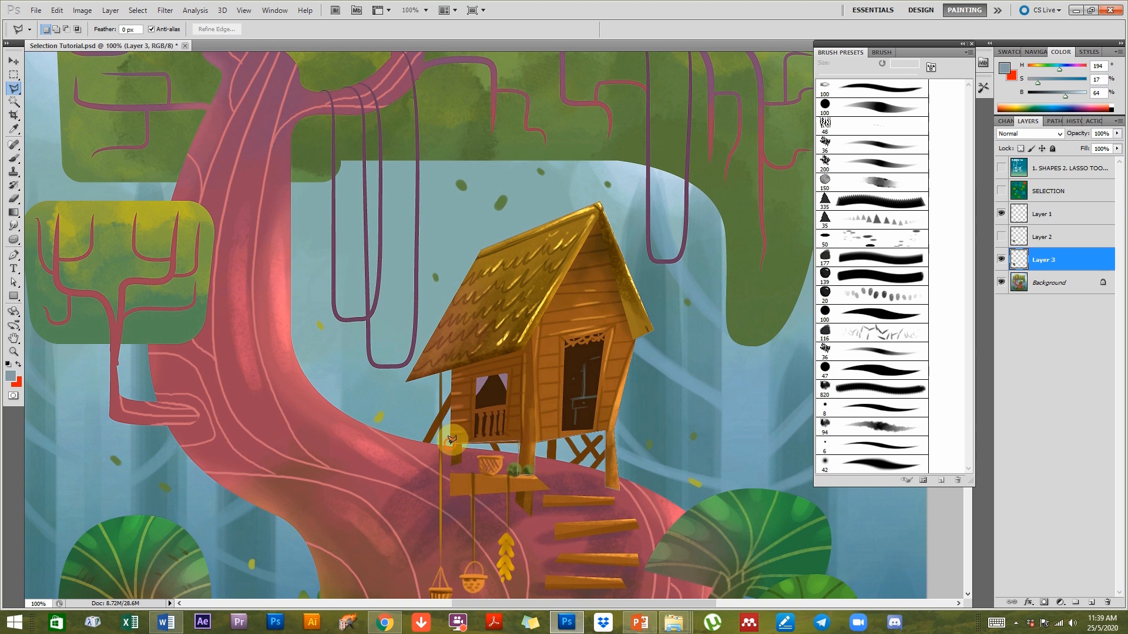
pyautogui.click(450, 442)
pyautogui.click(451, 369)
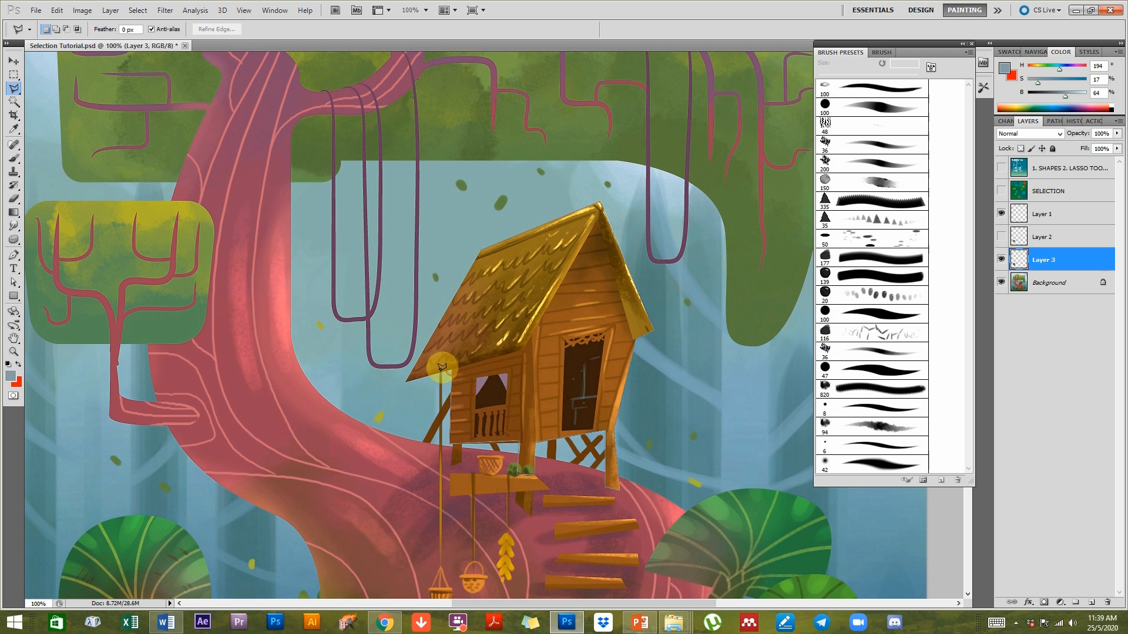
pyautogui.click(407, 382)
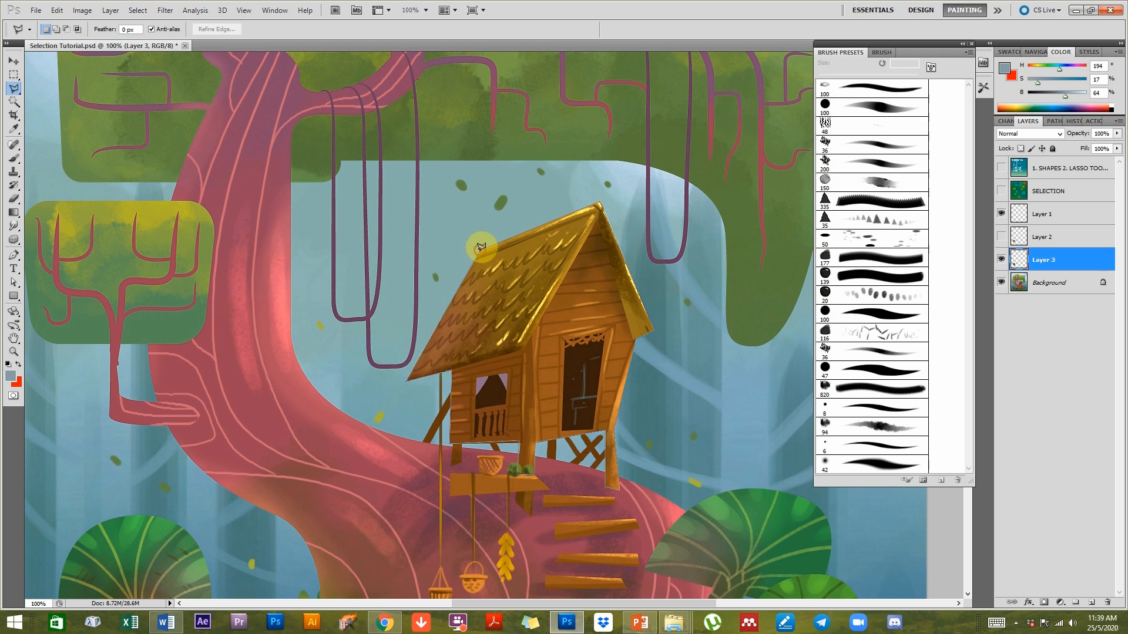
pyautogui.doubleClick(480, 248)
pyautogui.moveTo(13, 94); pyautogui.dragTo(41, 85)
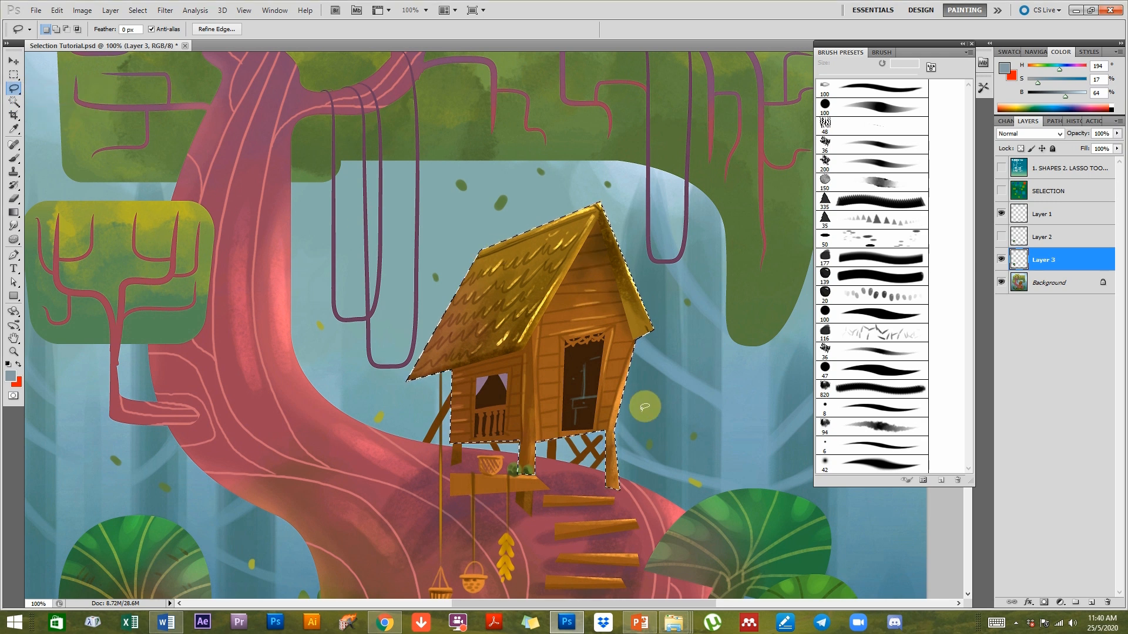
pyautogui.click(1035, 285)
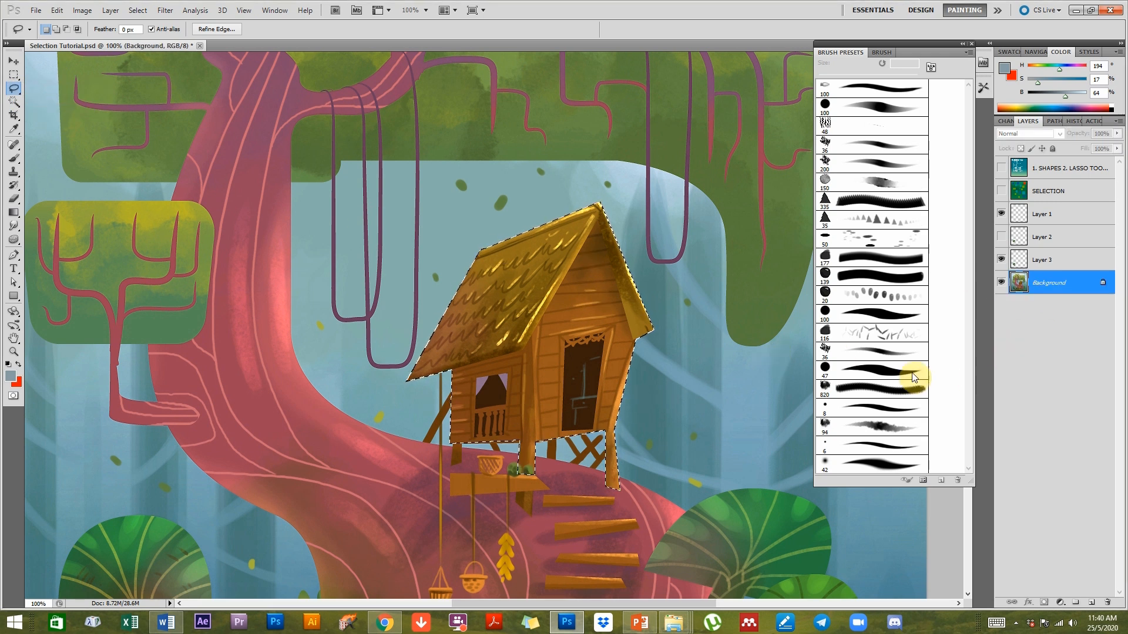
# Copy the selected treehouse to a new layer, inspect the cutout with the Background hidden, and make the Background visible and active again.
pyautogui.hotkey('ctrl', 'j')
pyautogui.click(1001, 306)
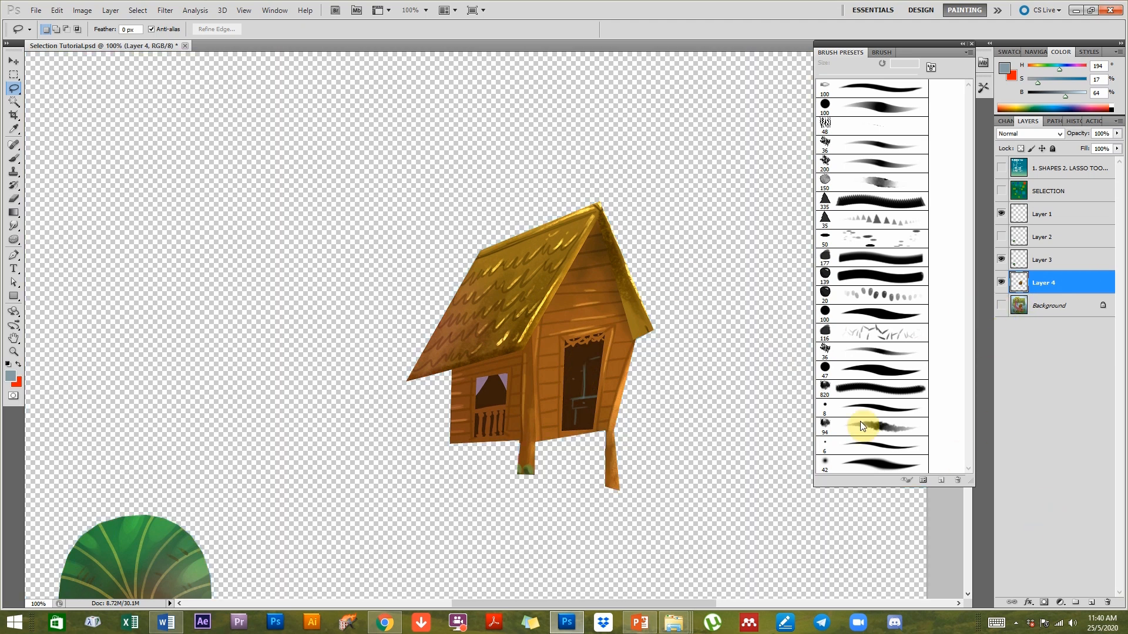
pyautogui.click(12, 90)
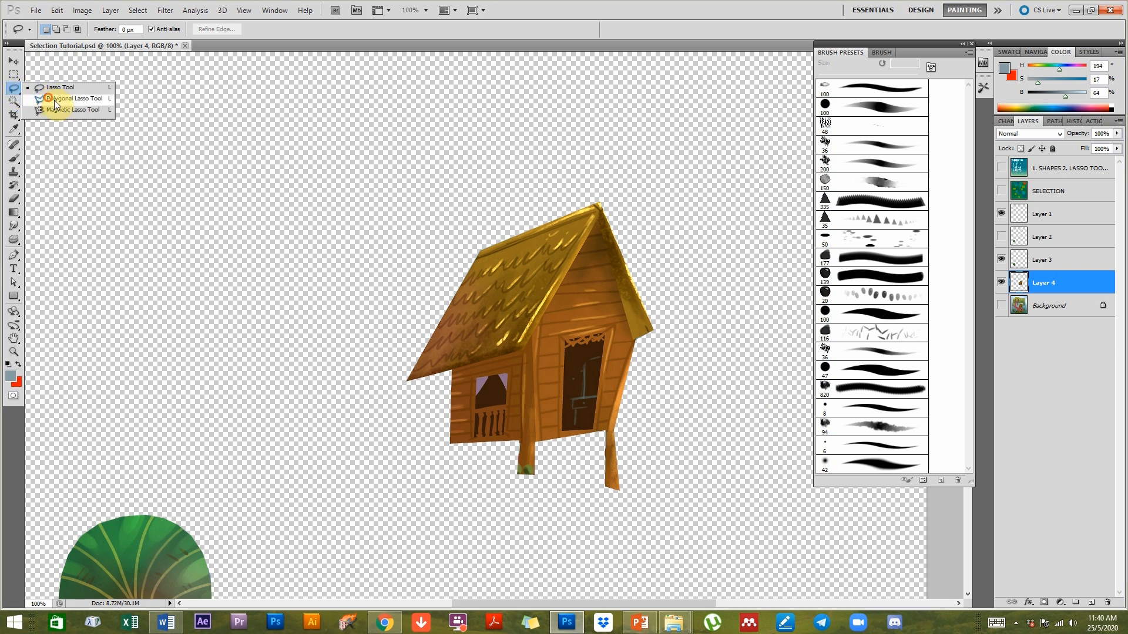
pyautogui.click(55, 96)
pyautogui.click(1003, 305)
pyautogui.click(1048, 306)
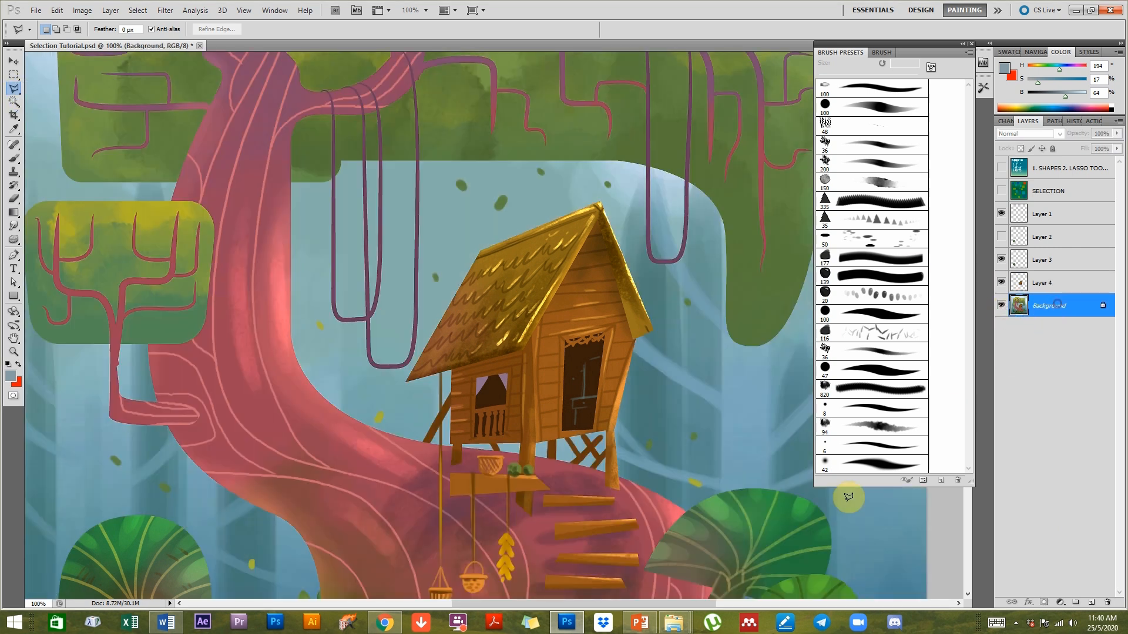
# Select a curved branch inside the small square-crowned tree by tracing its edges with the Magnetic Lasso.
pyautogui.moveTo(385, 378); pyautogui.dragTo(658, 231)
pyautogui.click(13, 89)
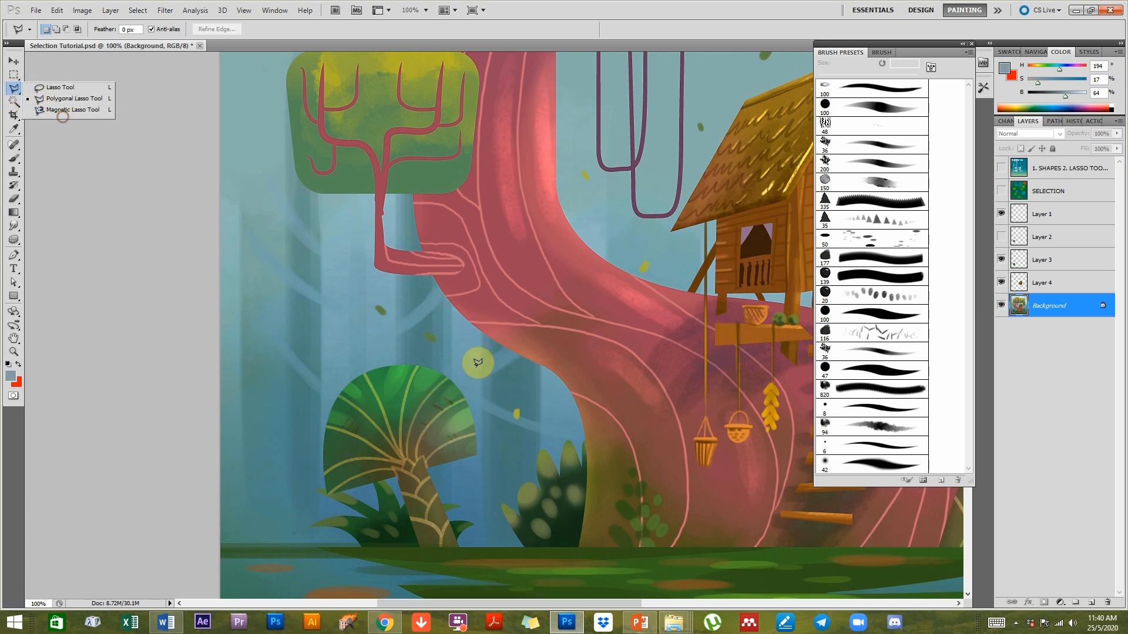
pyautogui.click(82, 110)
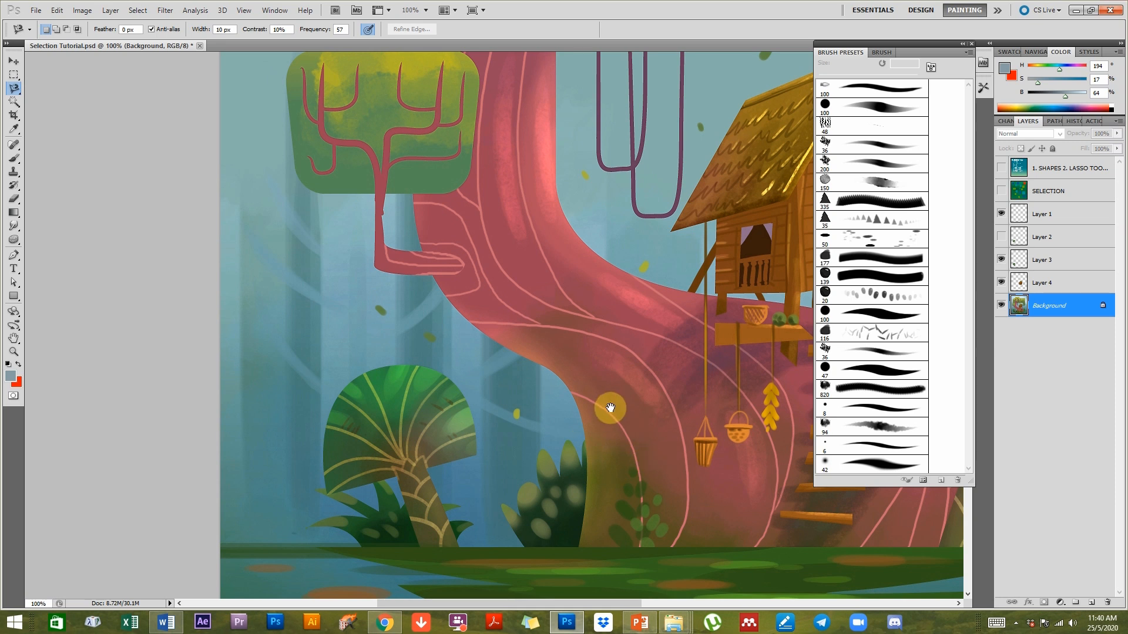
pyautogui.moveTo(655, 335); pyautogui.dragTo(524, 431)
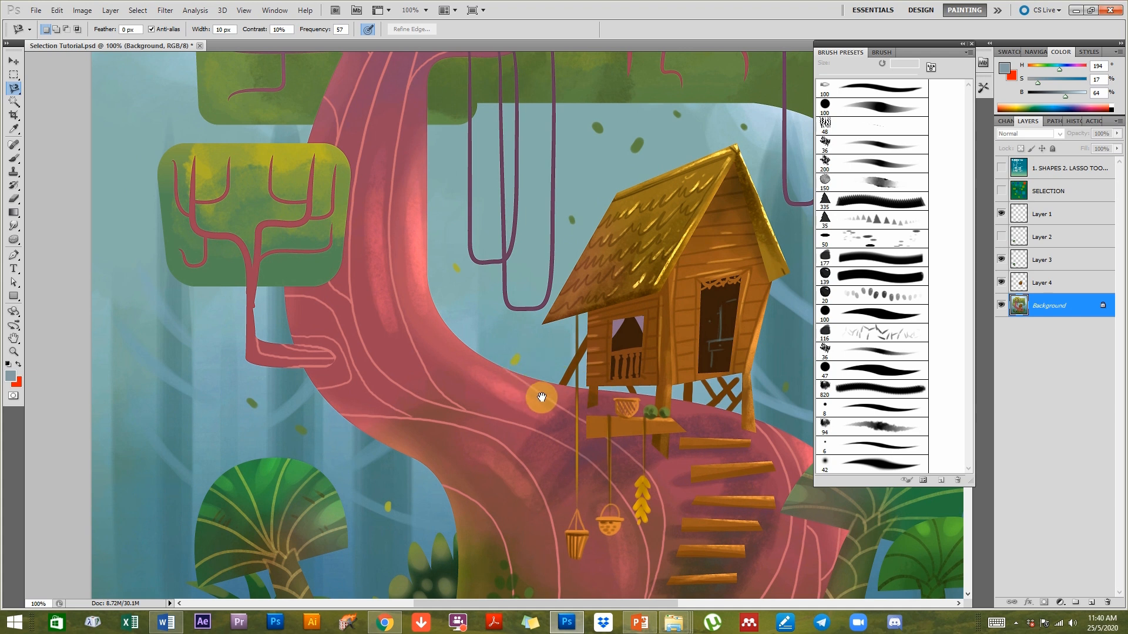
pyautogui.moveTo(465, 364); pyautogui.dragTo(458, 428)
pyautogui.moveTo(679, 357); pyautogui.dragTo(577, 244)
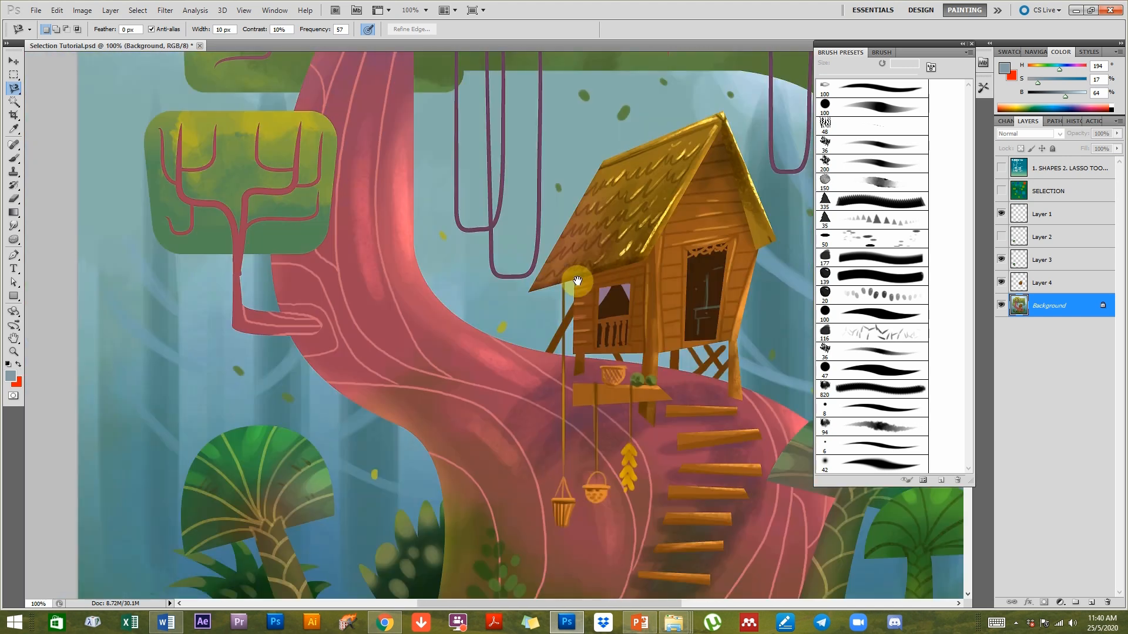
pyautogui.moveTo(635, 300); pyautogui.dragTo(714, 355)
pyautogui.moveTo(421, 258)
pyautogui.mouseDown()
pyautogui.moveTo(483, 305)
pyautogui.moveTo(557, 305)
pyautogui.mouseUp()
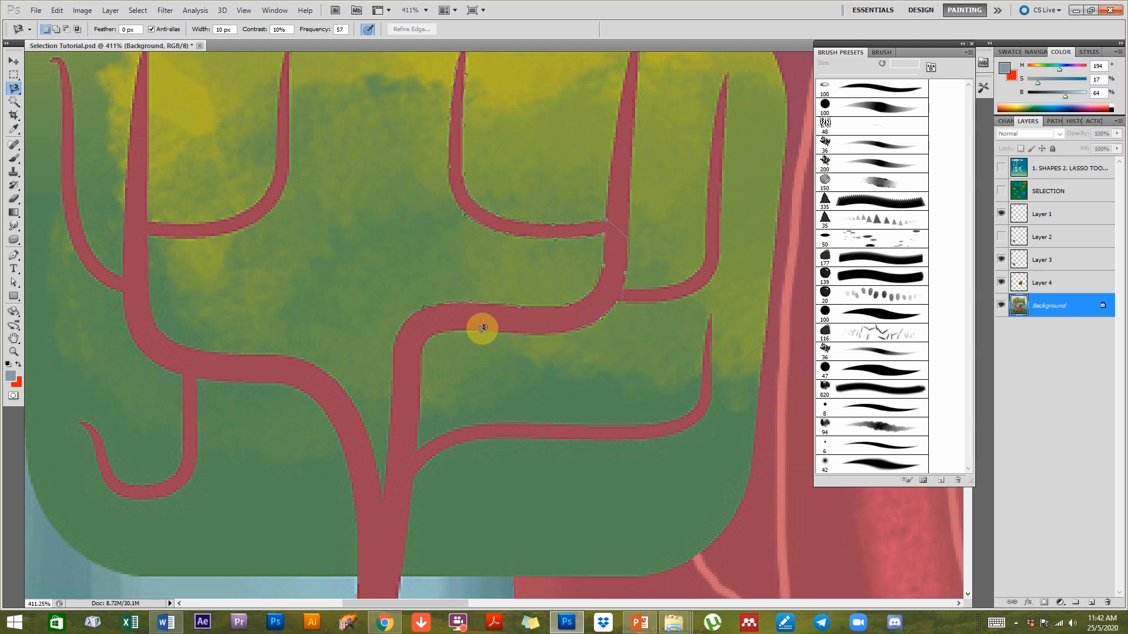
pyautogui.click(426, 303)
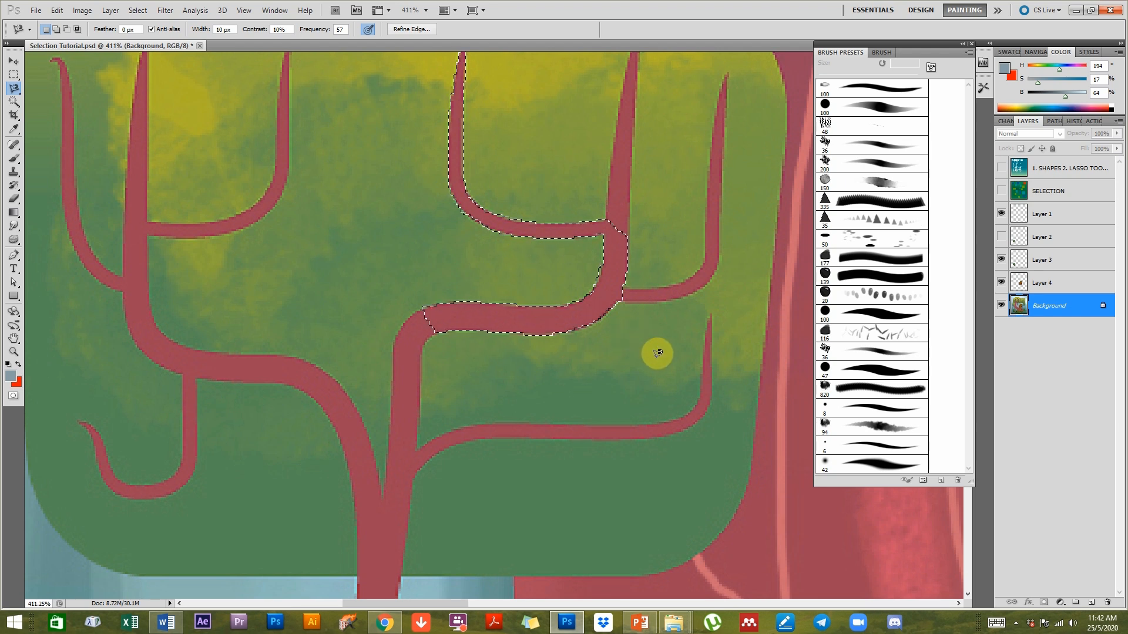
# Trace a dark zigzag shingle line near the treehouse roof's ridge with the Magnetic Lasso, close the selection, and deselect it.
pyautogui.moveTo(571, 385); pyautogui.dragTo(395, 385)
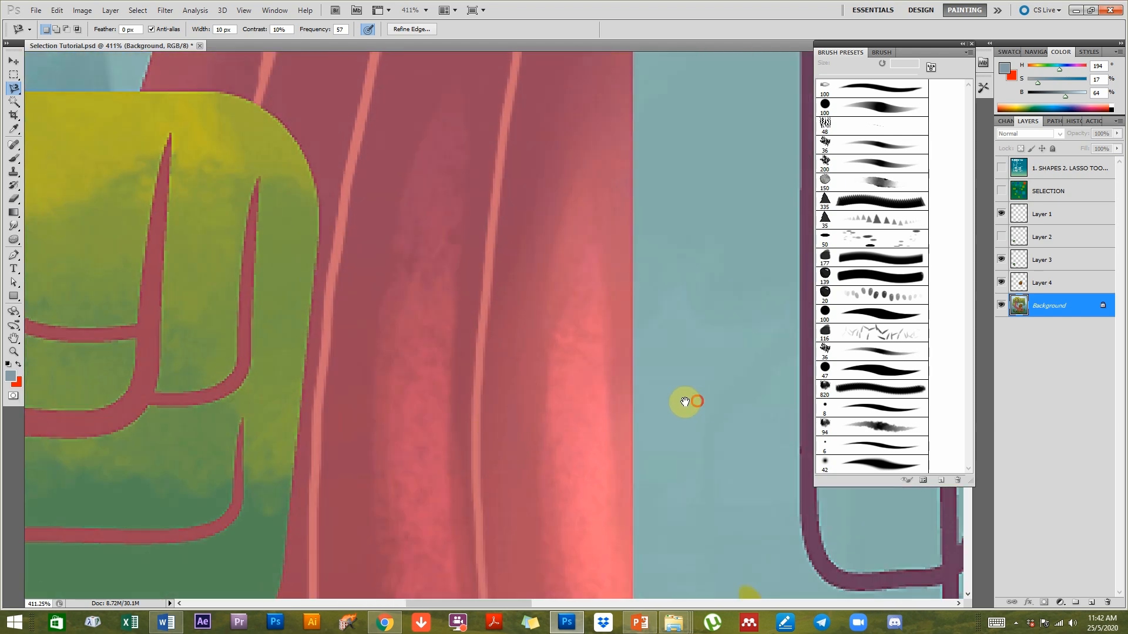
pyautogui.moveTo(682, 400); pyautogui.dragTo(552, 425)
pyautogui.moveTo(471, 307); pyautogui.dragTo(436, 295)
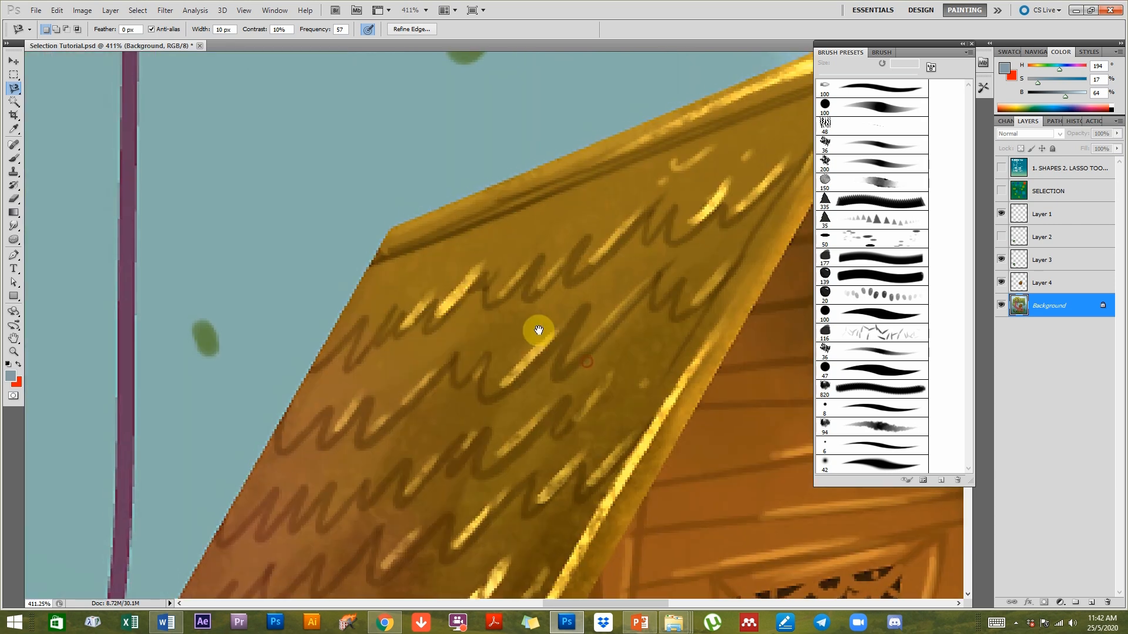
pyautogui.moveTo(546, 237); pyautogui.dragTo(534, 221)
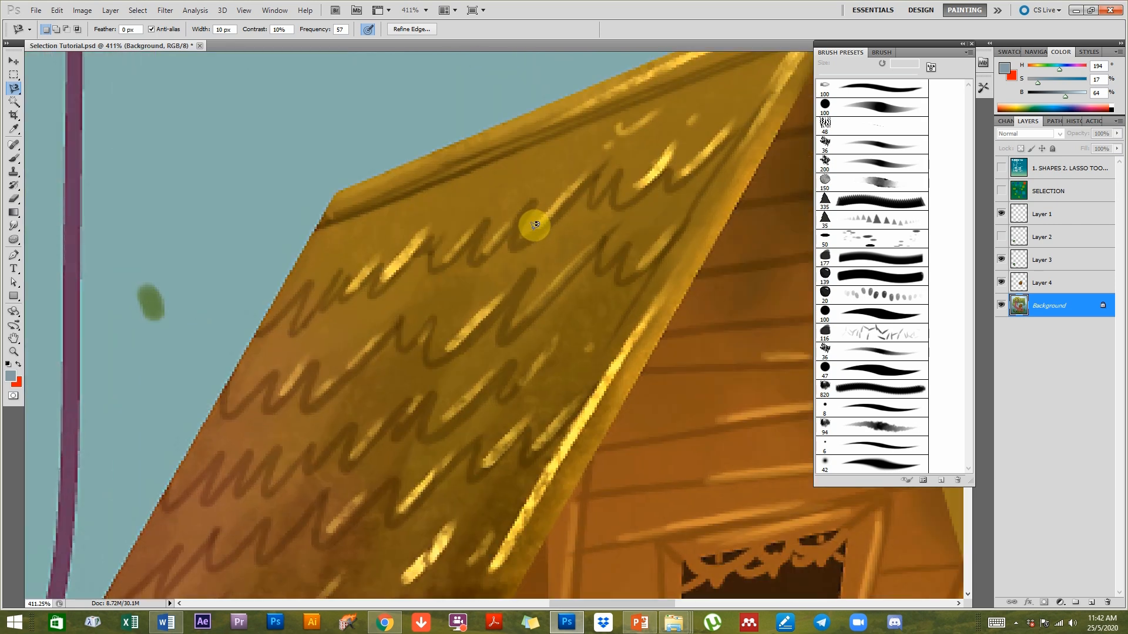
pyautogui.click(509, 250)
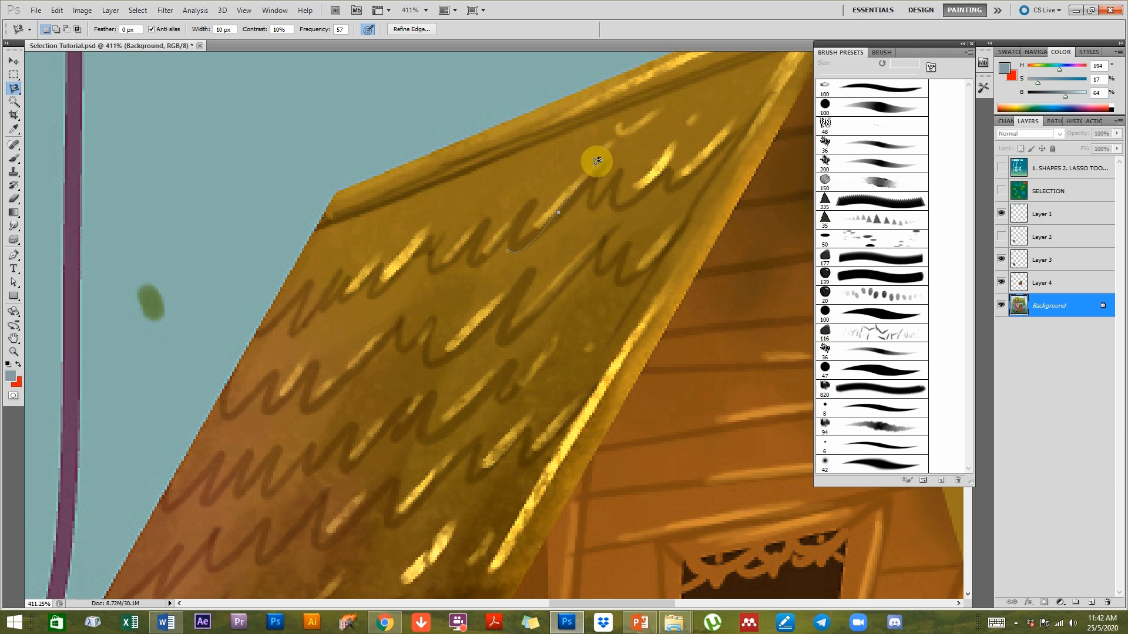
pyautogui.click(595, 204)
pyautogui.click(621, 168)
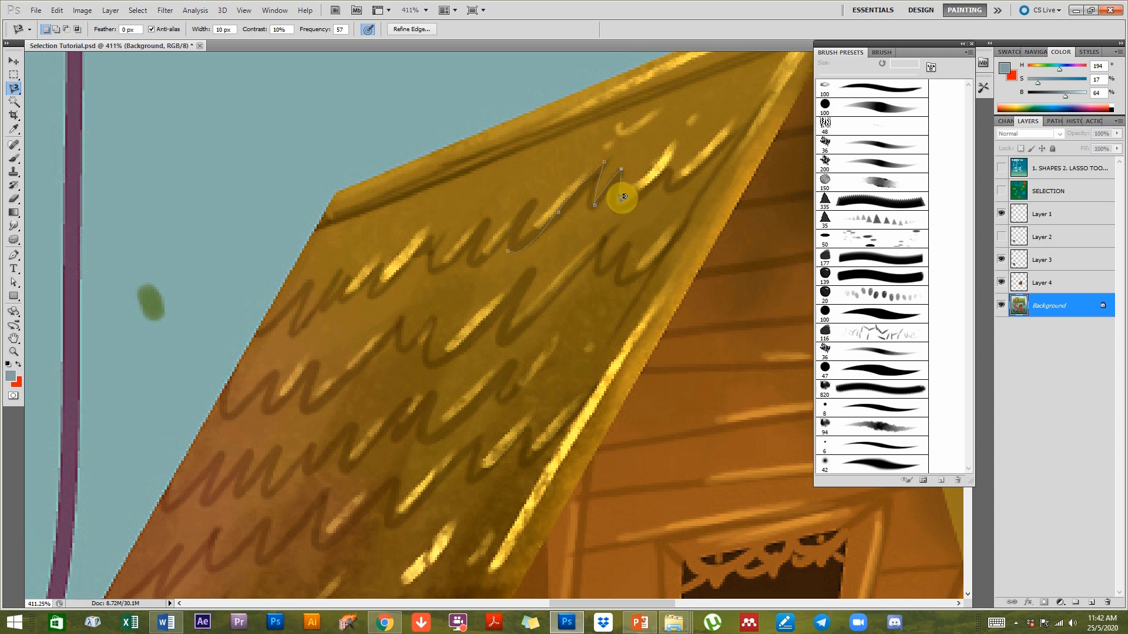
pyautogui.click(619, 204)
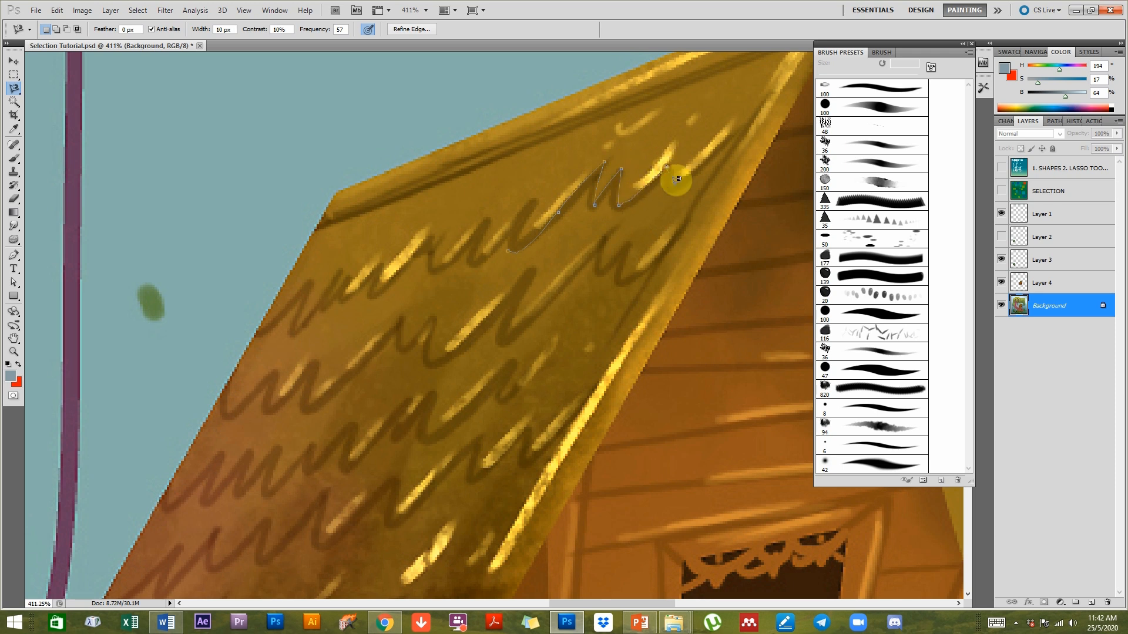
pyautogui.click(742, 128)
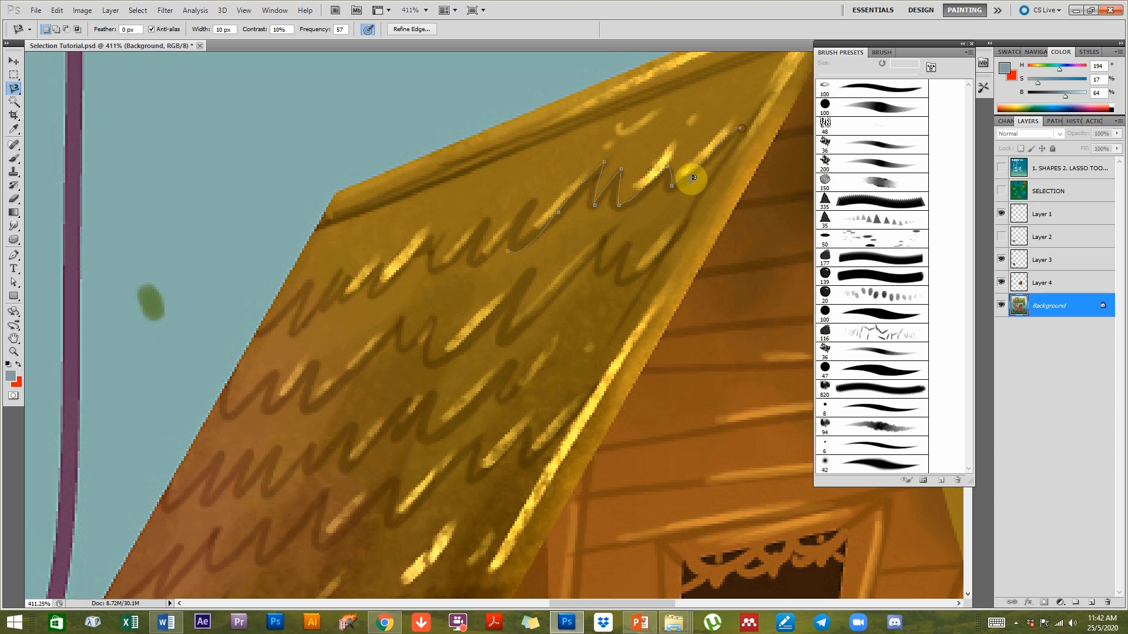
pyautogui.click(686, 185)
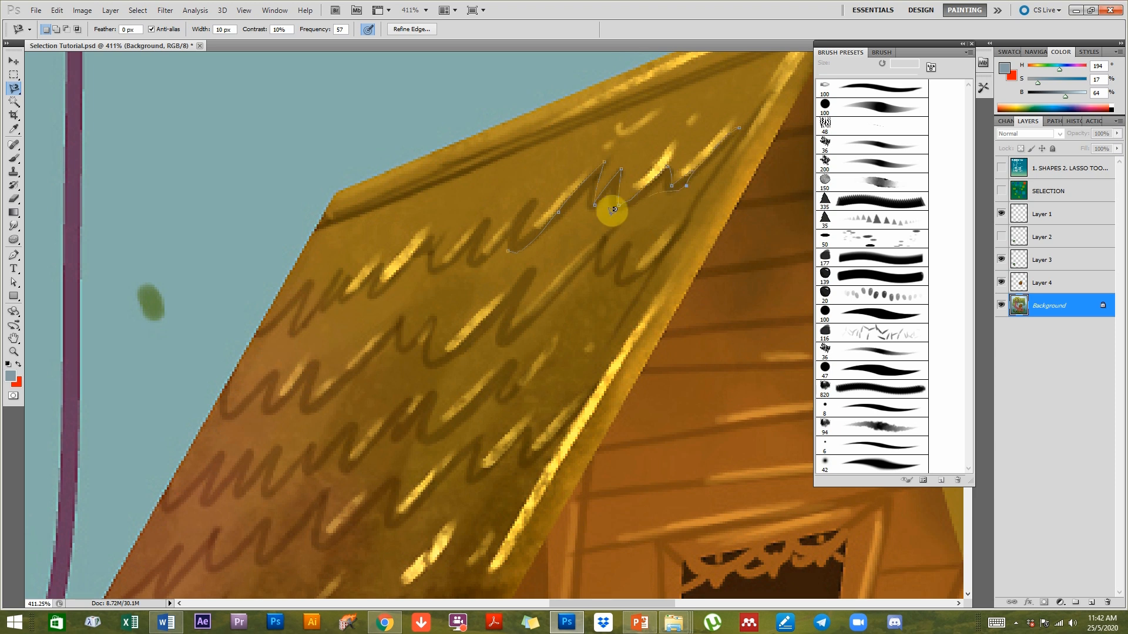
pyautogui.click(662, 180)
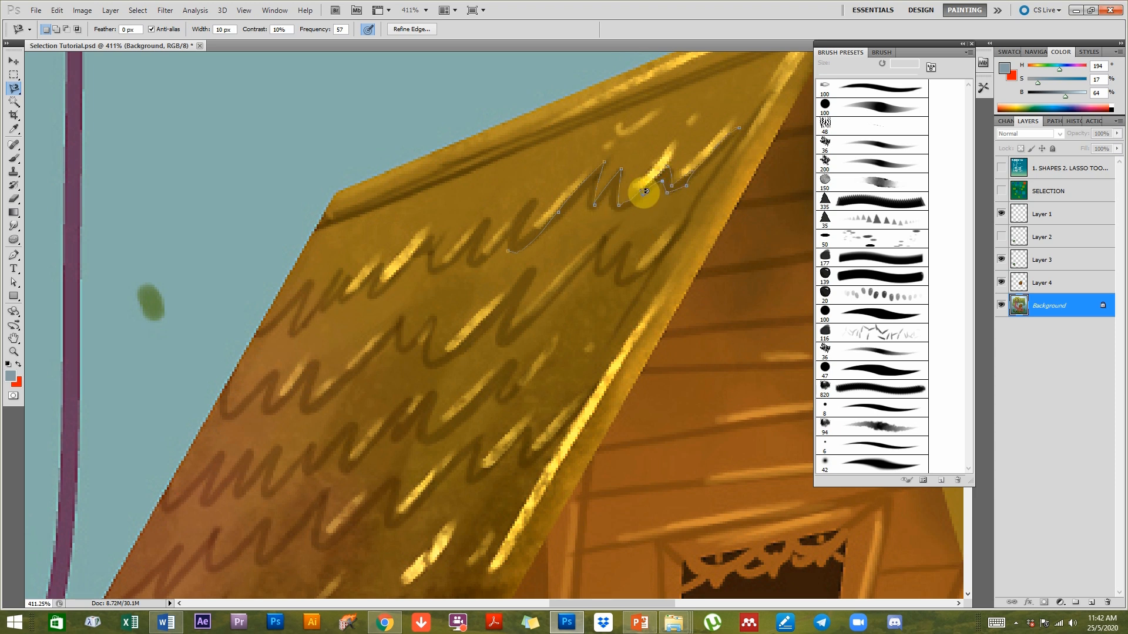
pyautogui.click(632, 206)
pyautogui.click(614, 209)
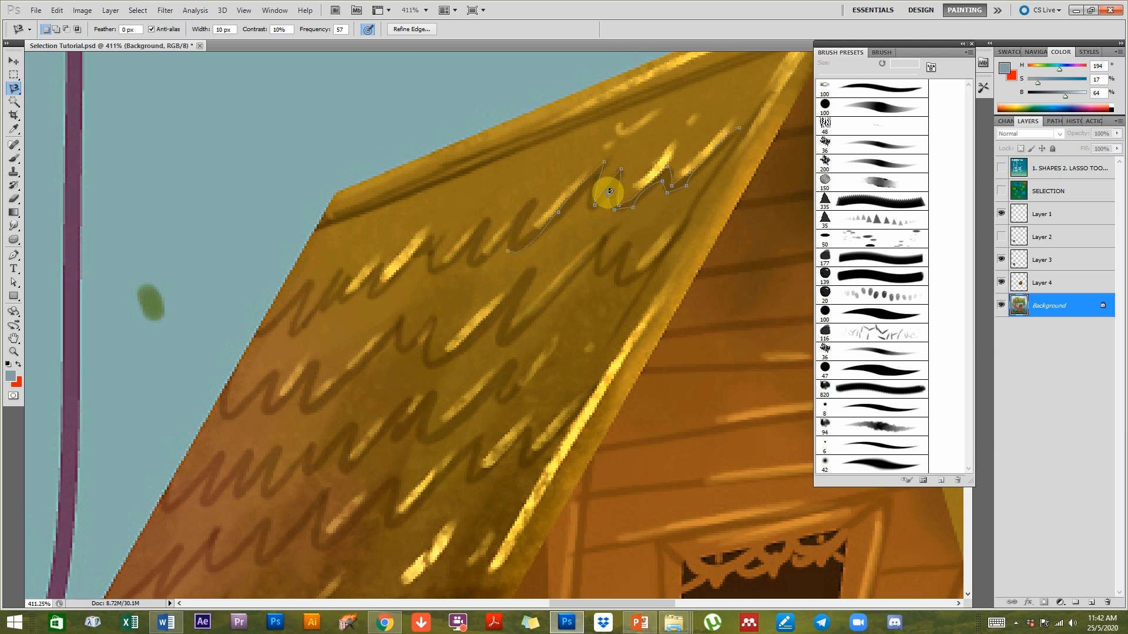
pyautogui.click(609, 192)
pyautogui.click(589, 185)
pyautogui.click(571, 207)
pyautogui.click(556, 227)
pyautogui.click(536, 245)
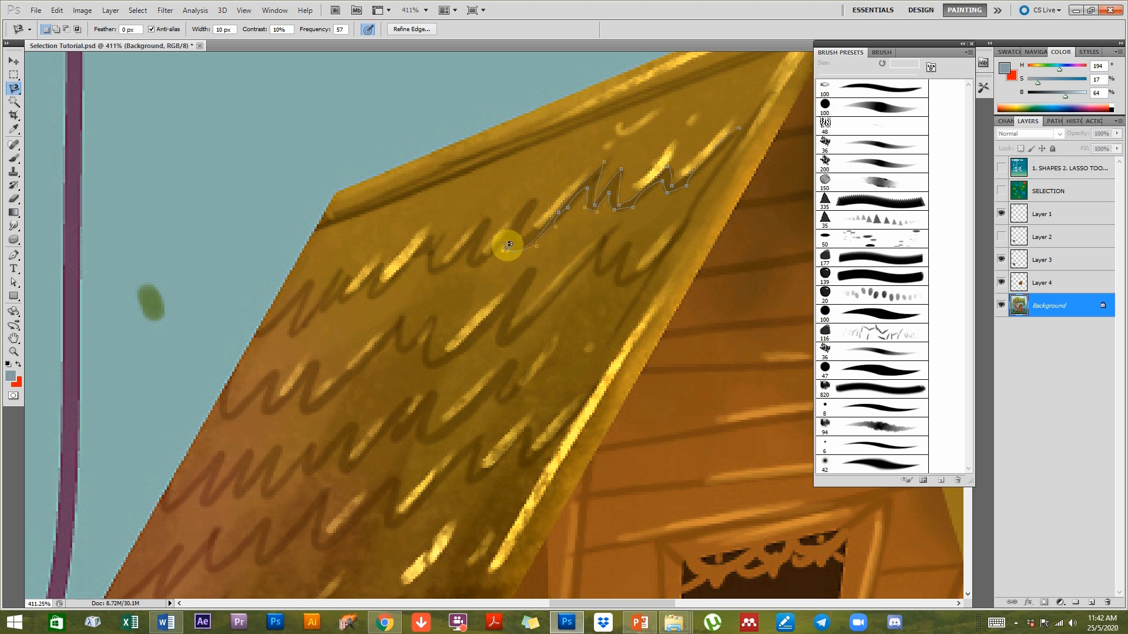
pyautogui.doubleClick(517, 248)
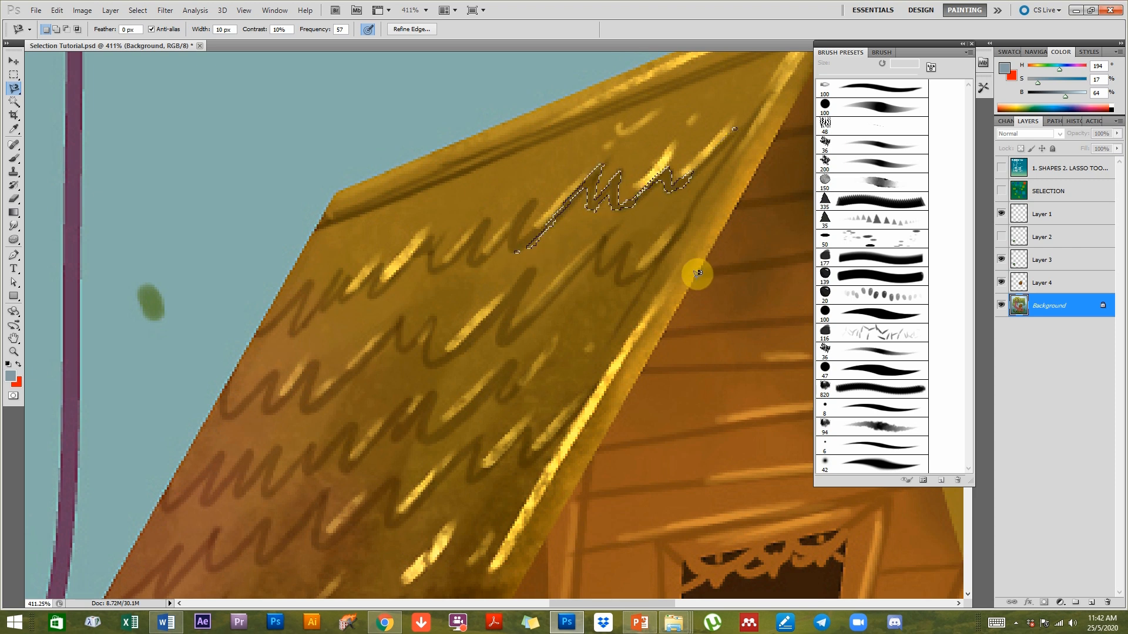
pyautogui.hotkey('ctrl', 'd')
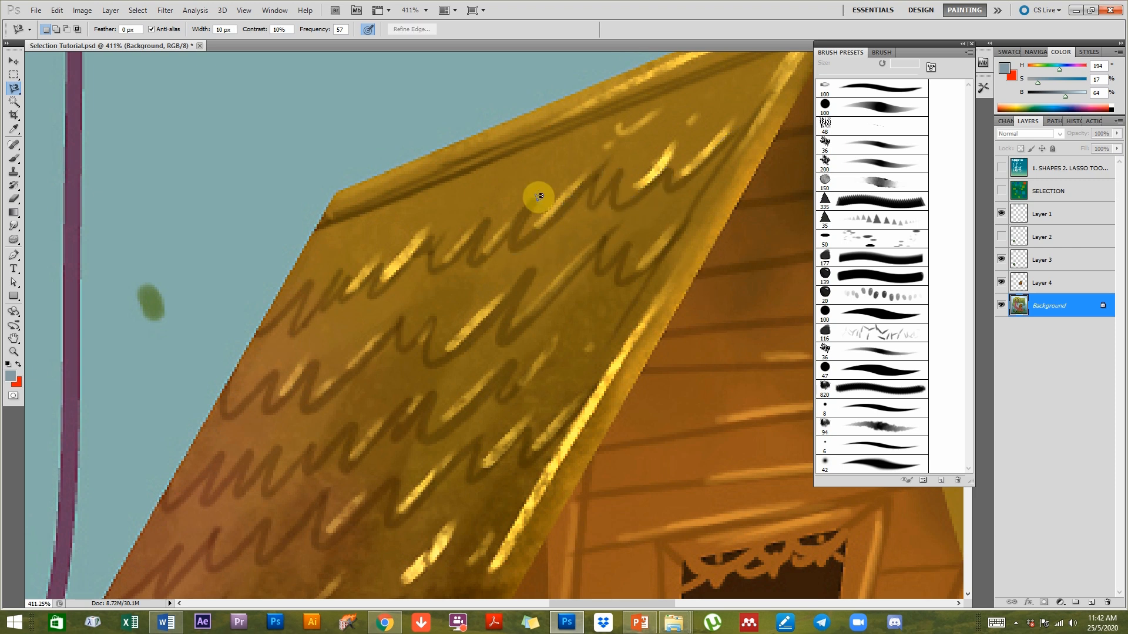
# Review the illustration at 100% with the Move tool active, and briefly show the numbered topic list layer before hiding it again.
pyautogui.click(16, 64)
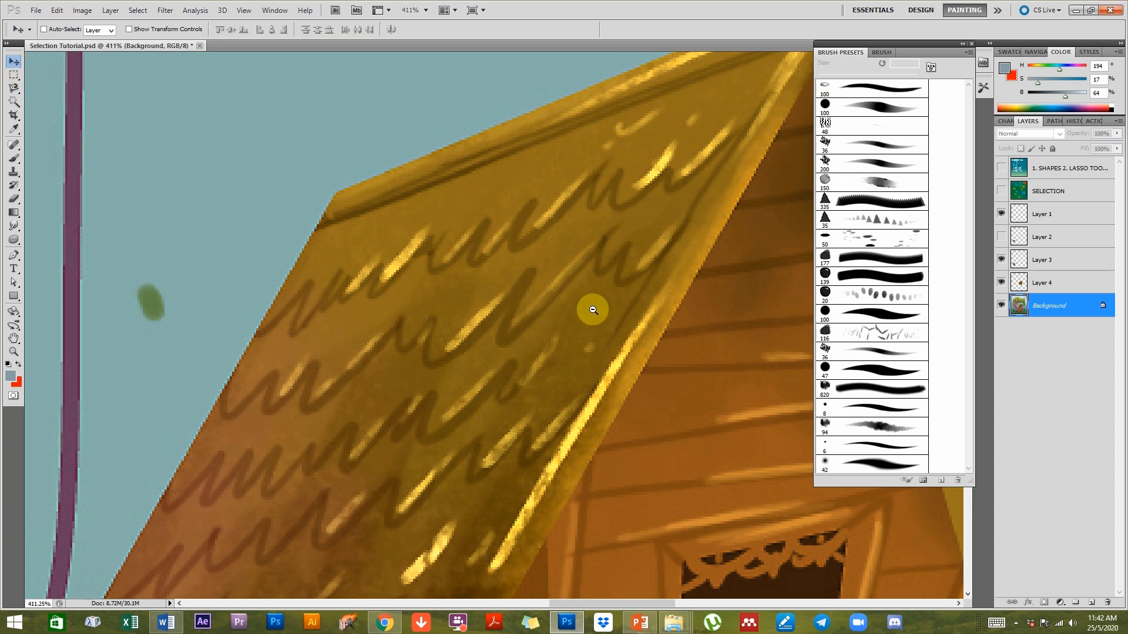
pyautogui.keyDown('alt'); pyautogui.click(611, 313); pyautogui.keyUp('alt')
pyautogui.keyDown('alt'); pyautogui.click(627, 321); pyautogui.keyUp('alt')
pyautogui.keyDown('alt'); pyautogui.click(635, 321); pyautogui.keyUp('alt')
pyautogui.keyDown('alt'); pyautogui.click(632, 320); pyautogui.keyUp('alt')
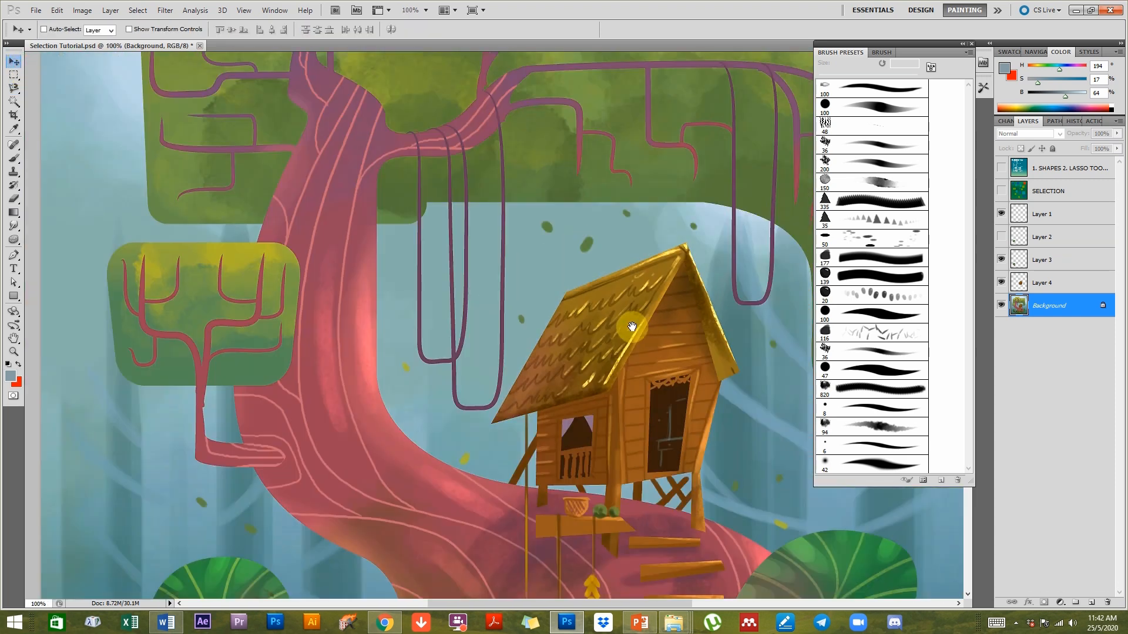
pyautogui.moveTo(657, 301); pyautogui.dragTo(707, 267)
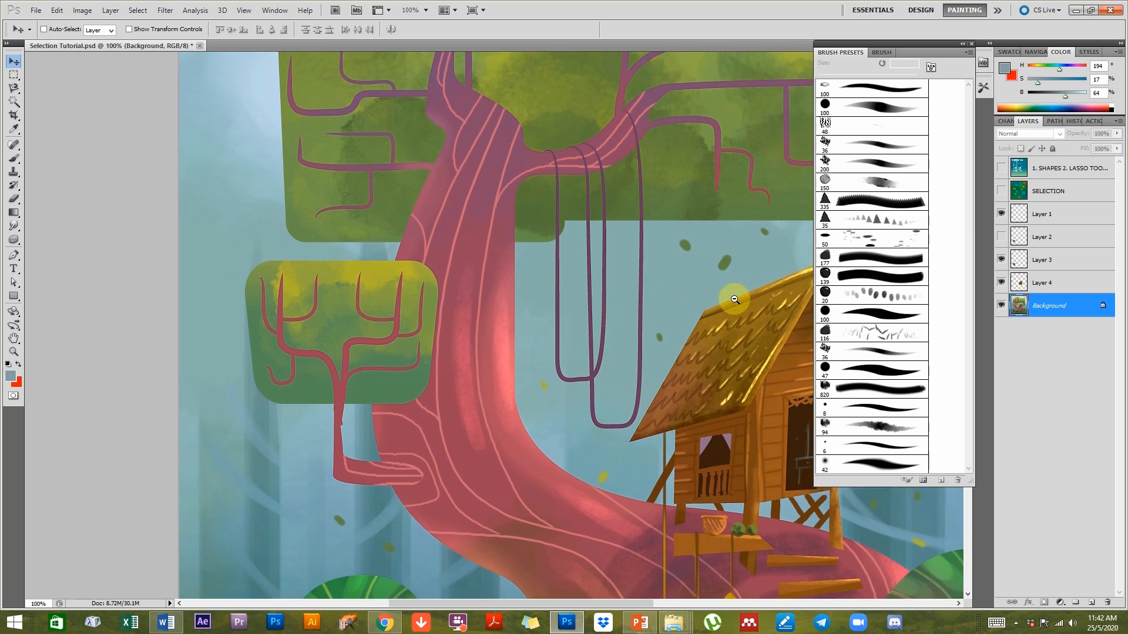
pyautogui.moveTo(706, 335)
pyautogui.mouseDown()
pyautogui.moveTo(667, 357)
pyautogui.moveTo(686, 343)
pyautogui.mouseUp()
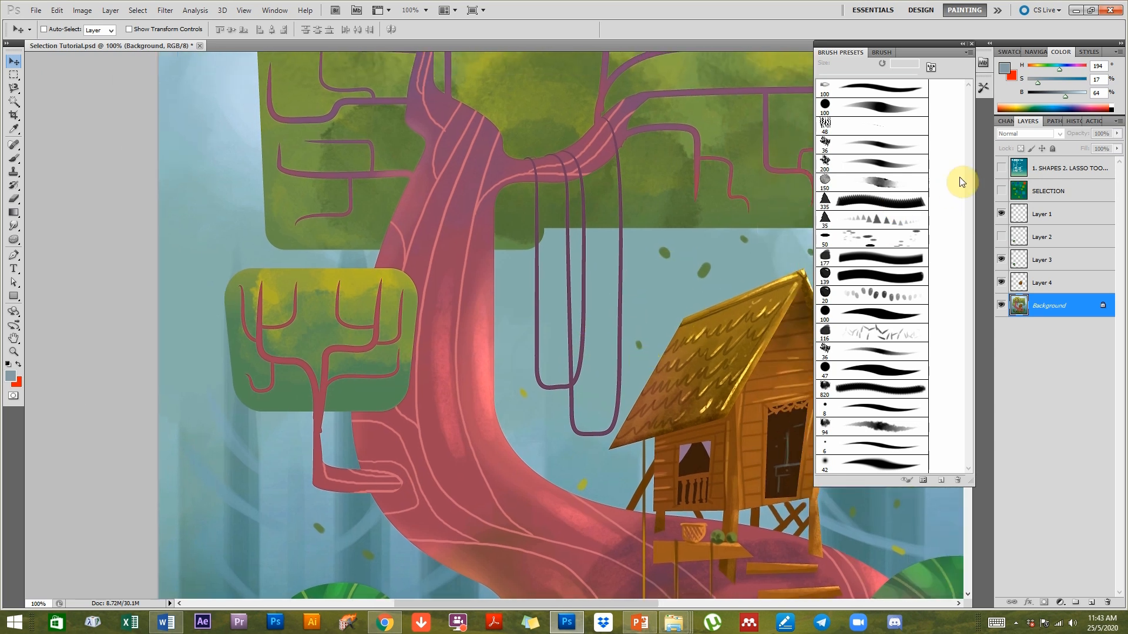
pyautogui.click(1001, 169)
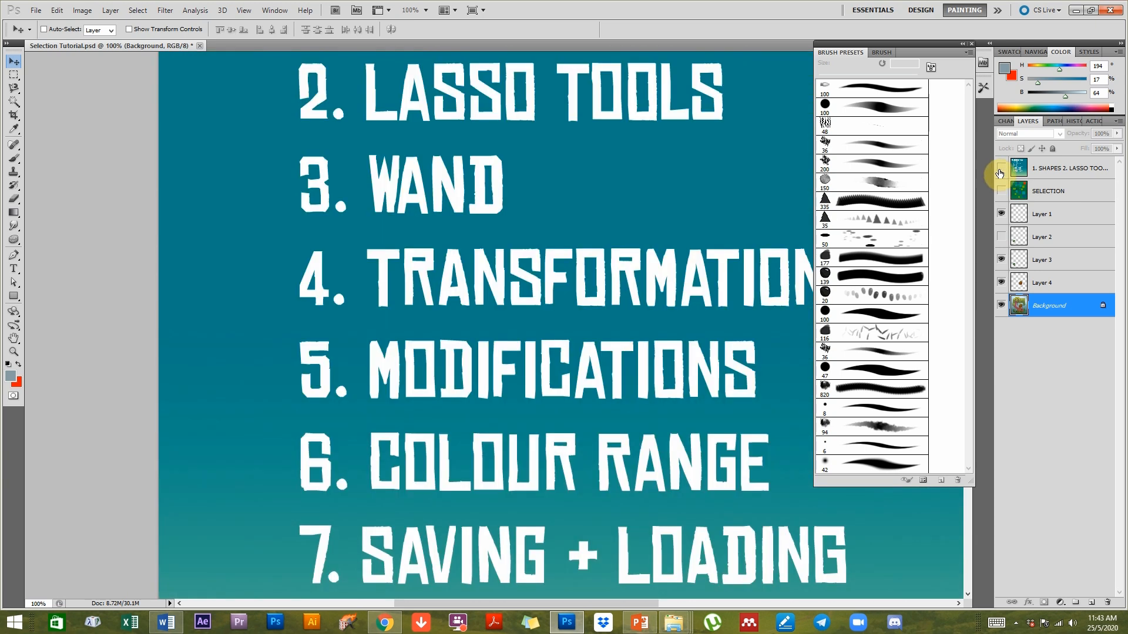
pyautogui.click(1000, 173)
pyautogui.moveTo(605, 373); pyautogui.dragTo(606, 333)
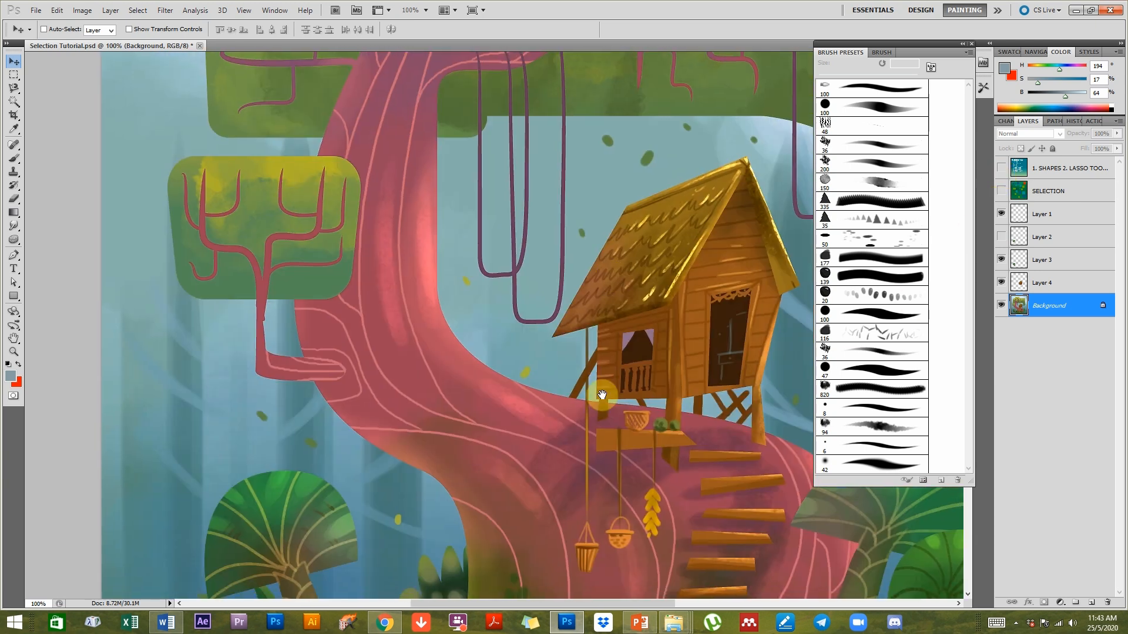
pyautogui.moveTo(662, 372)
pyautogui.mouseDown()
pyautogui.moveTo(587, 360)
pyautogui.moveTo(587, 347)
pyautogui.moveTo(583, 378)
pyautogui.mouseUp()
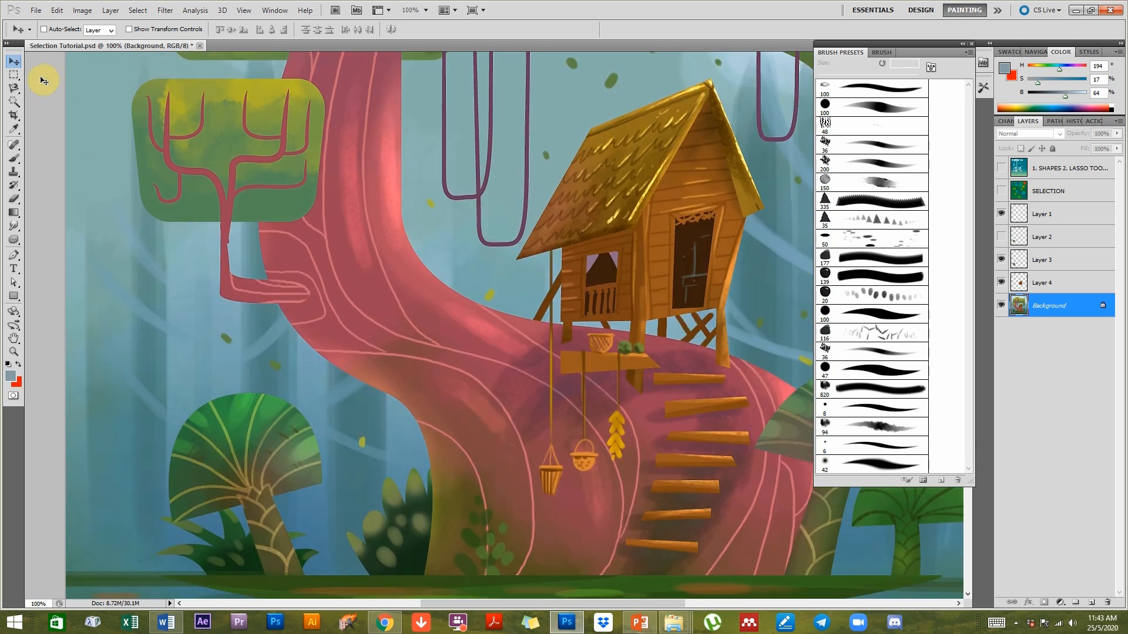
# Select the treehouse's large shingled roof slope with the Polygonal Lasso at 0 px feather and copy it to a new layer.
pyautogui.click(14, 87)
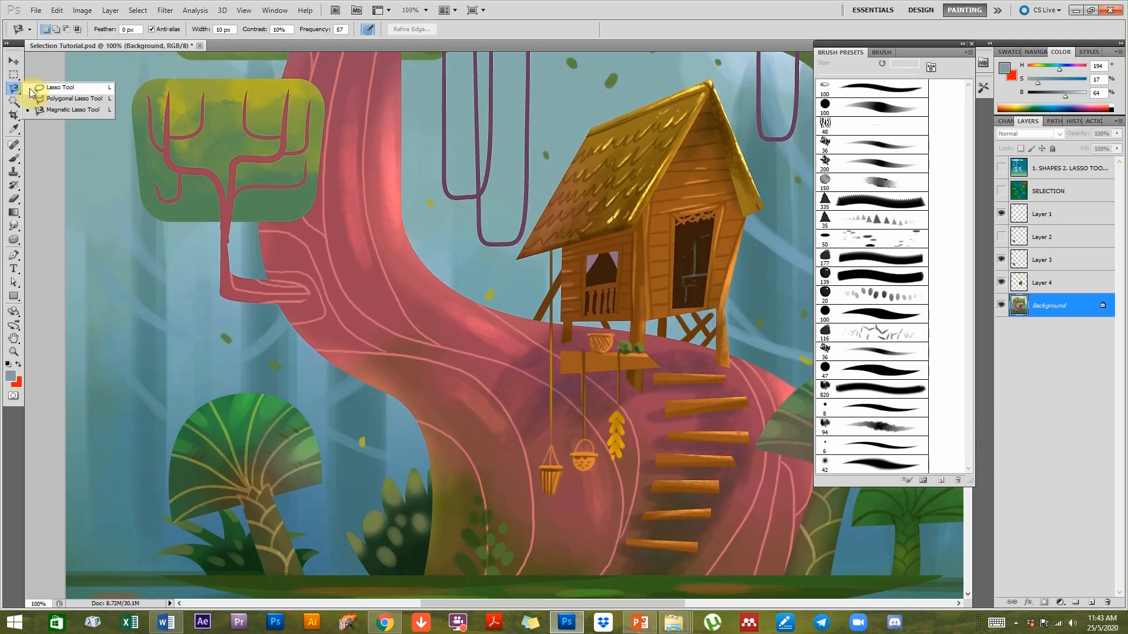
pyautogui.click(43, 99)
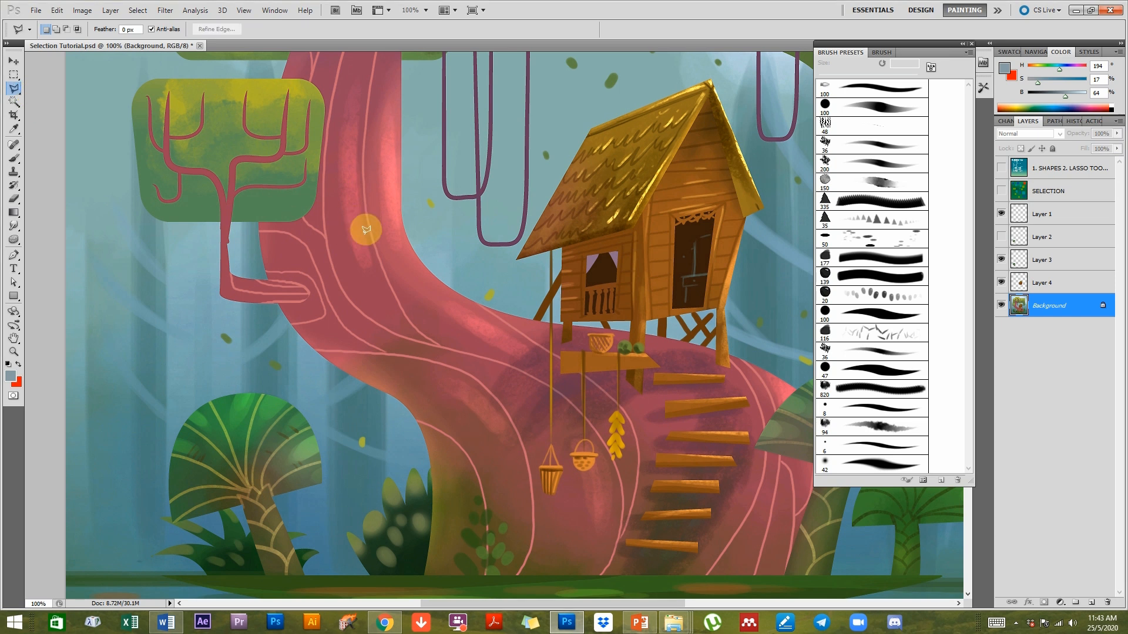
pyautogui.moveTo(404, 481); pyautogui.dragTo(320, 505)
pyautogui.moveTo(575, 199); pyautogui.dragTo(556, 208)
pyautogui.click(536, 253)
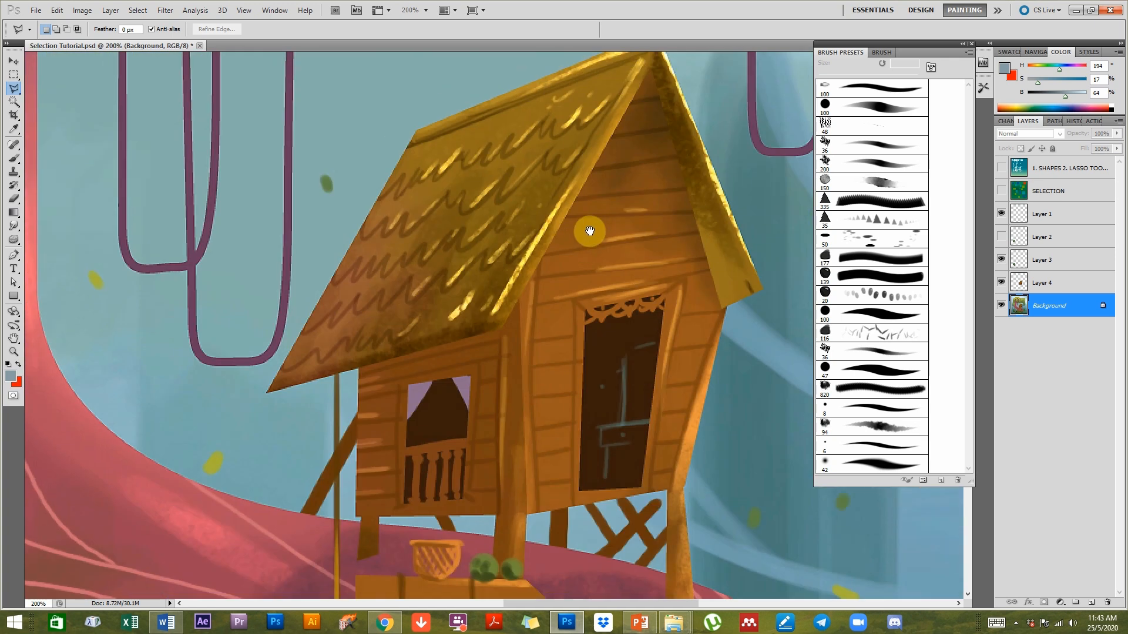
pyautogui.keyDown('alt'); pyautogui.click(627, 209); pyautogui.keyUp('alt')
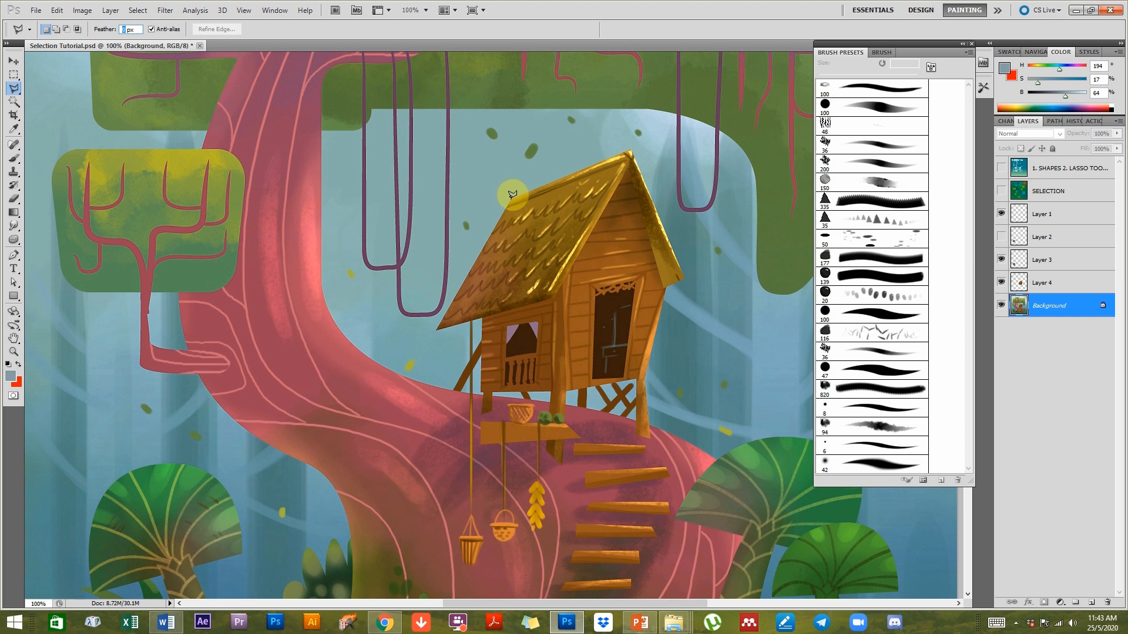
pyautogui.click(633, 156)
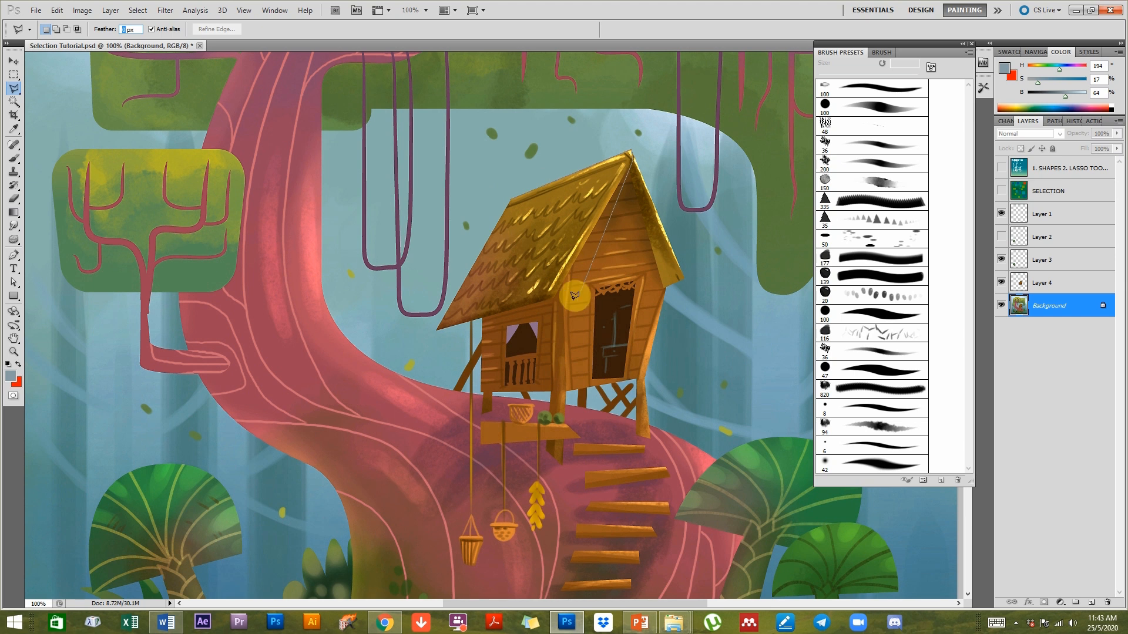
pyautogui.click(554, 292)
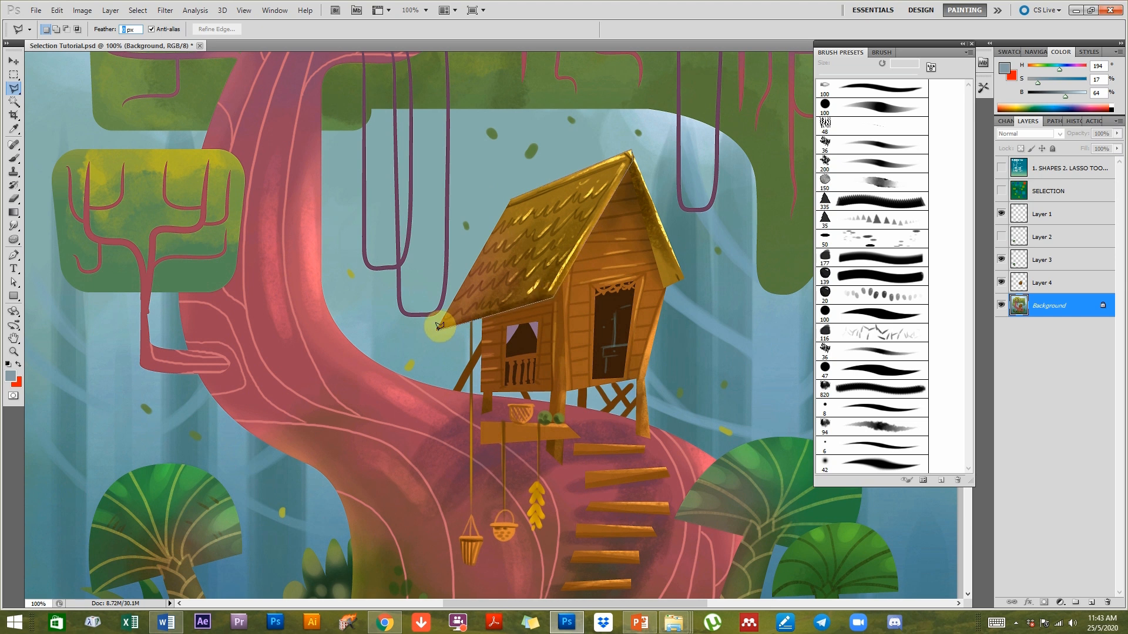
pyautogui.click(438, 326)
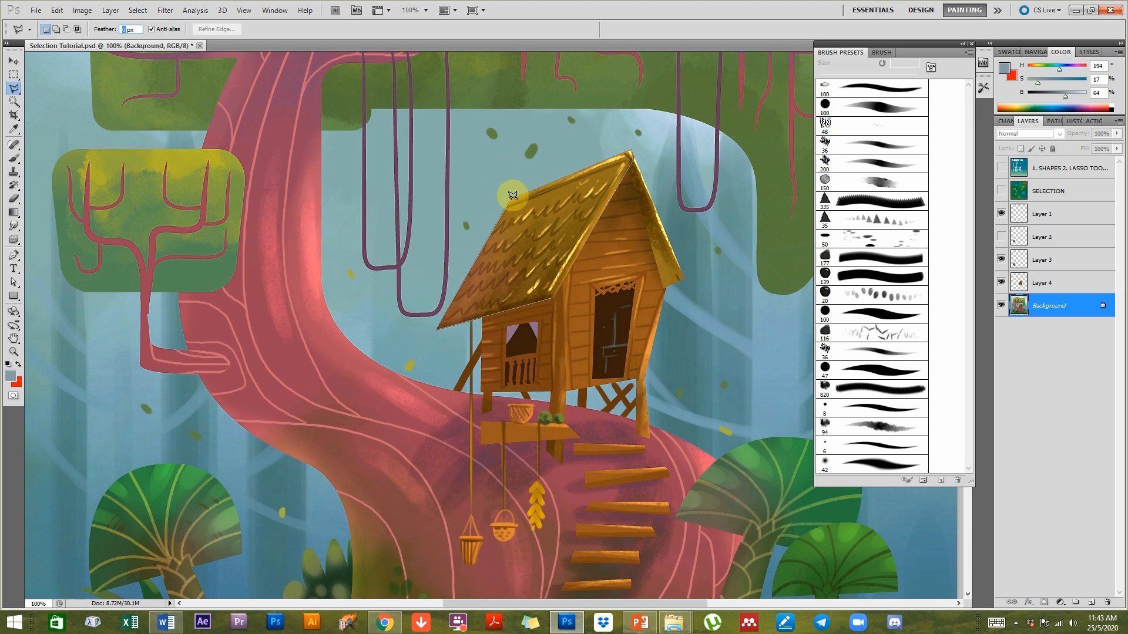
pyautogui.doubleClick(512, 195)
pyautogui.hotkey('ctrl', 'j')
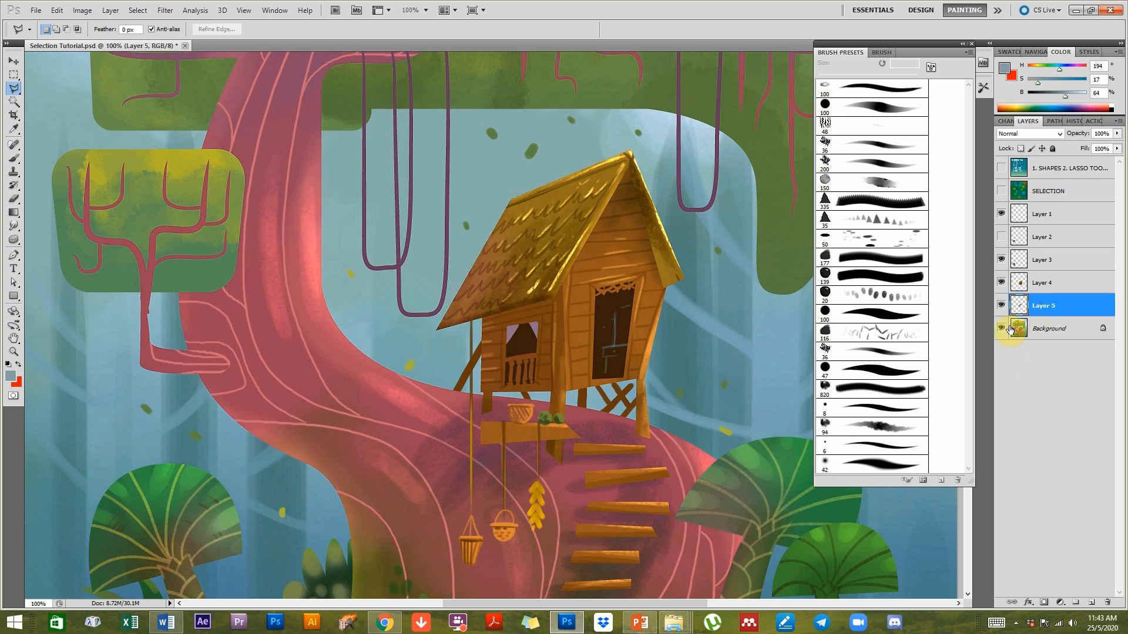
# Hide the Background and Layer 4, and examine the edges of the roof cutout up close.
pyautogui.click(1001, 328)
pyautogui.moveTo(633, 152); pyautogui.dragTo(864, 252)
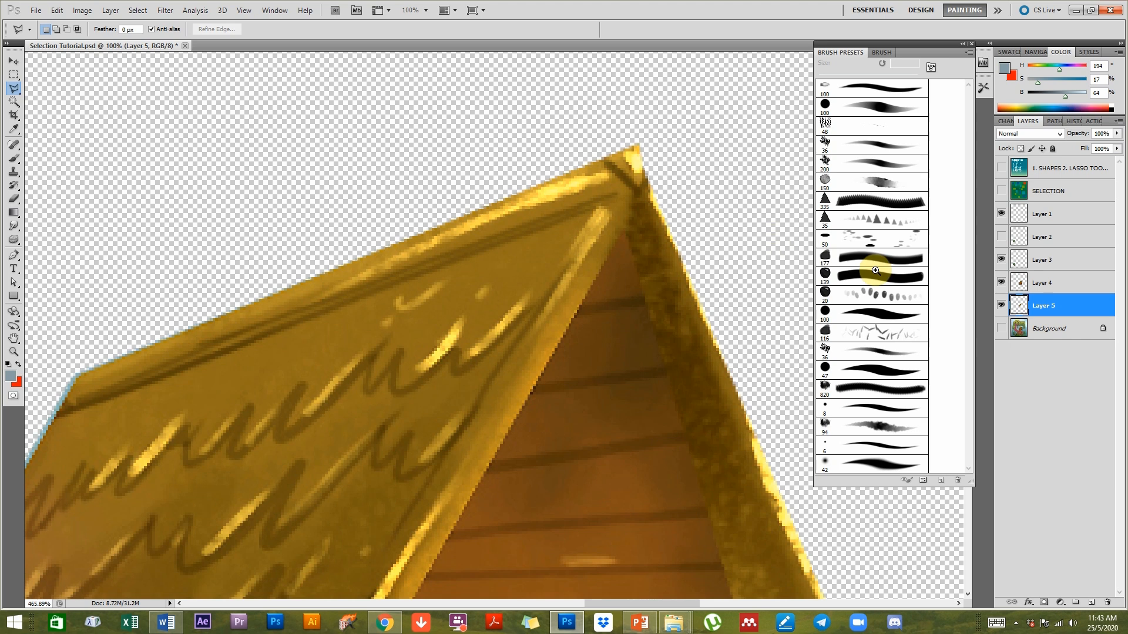
pyautogui.click(1001, 284)
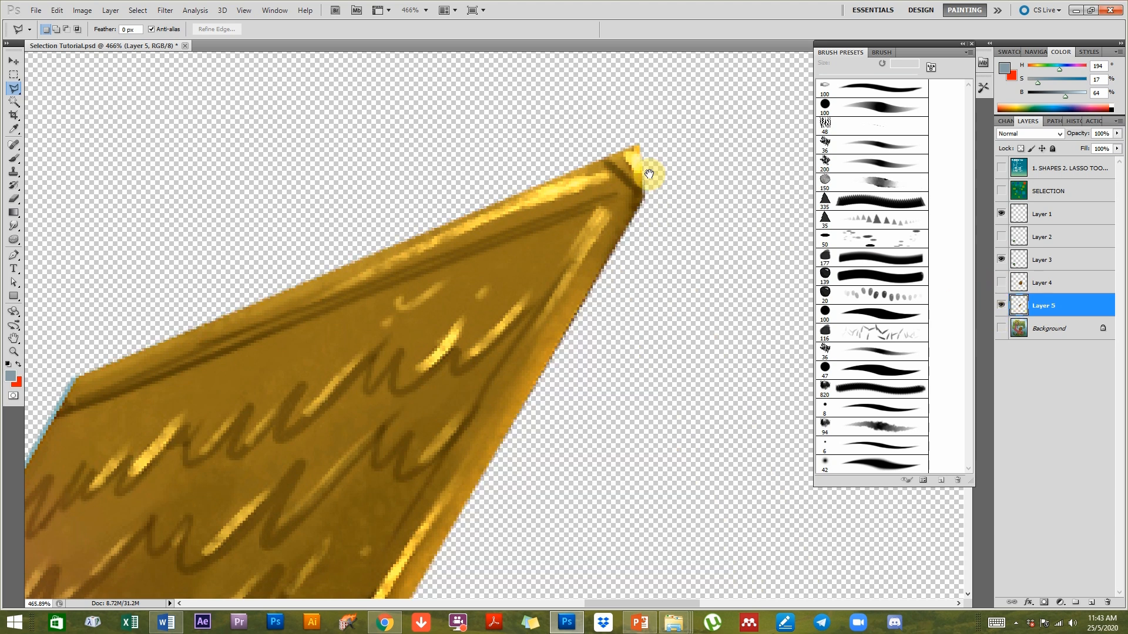
pyautogui.moveTo(608, 205); pyautogui.dragTo(695, 202)
pyautogui.moveTo(522, 217); pyautogui.dragTo(580, 254)
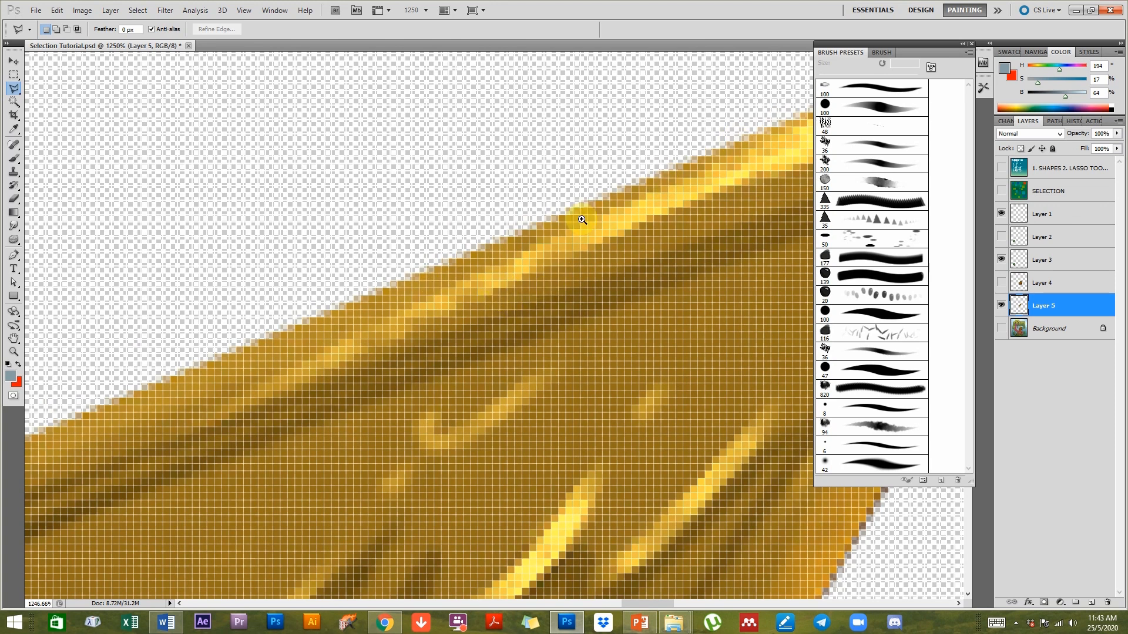
pyautogui.keyDown('ctrl'); pyautogui.keyDown('alt'); pyautogui.click(556, 287); pyautogui.keyUp('alt'); pyautogui.keyUp('ctrl')
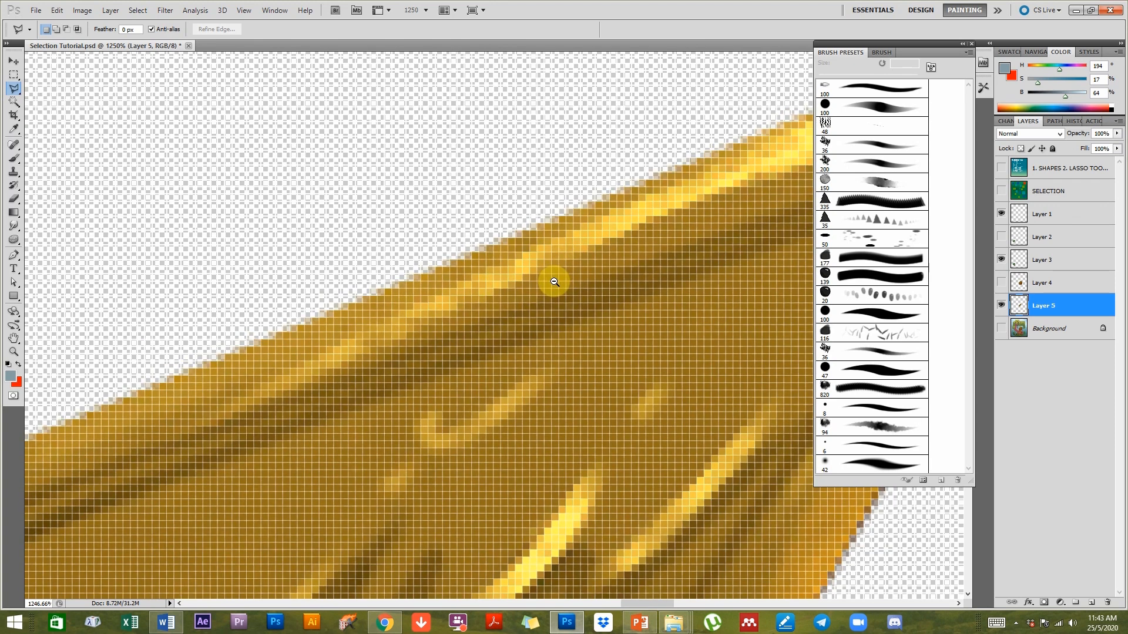
pyautogui.keyDown('ctrl'); pyautogui.keyDown('alt'); pyautogui.click(560, 296); pyautogui.keyUp('alt'); pyautogui.keyUp('ctrl')
pyautogui.keyDown('ctrl'); pyautogui.keyDown('alt'); pyautogui.click(560, 296); pyautogui.keyUp('alt'); pyautogui.keyUp('ctrl')
pyautogui.keyDown('ctrl'); pyautogui.keyDown('alt'); pyautogui.click(561, 296); pyautogui.keyUp('alt'); pyautogui.keyUp('ctrl')
pyautogui.keyDown('ctrl'); pyautogui.keyDown('alt'); pyautogui.click(562, 296); pyautogui.keyUp('alt'); pyautogui.keyUp('ctrl')
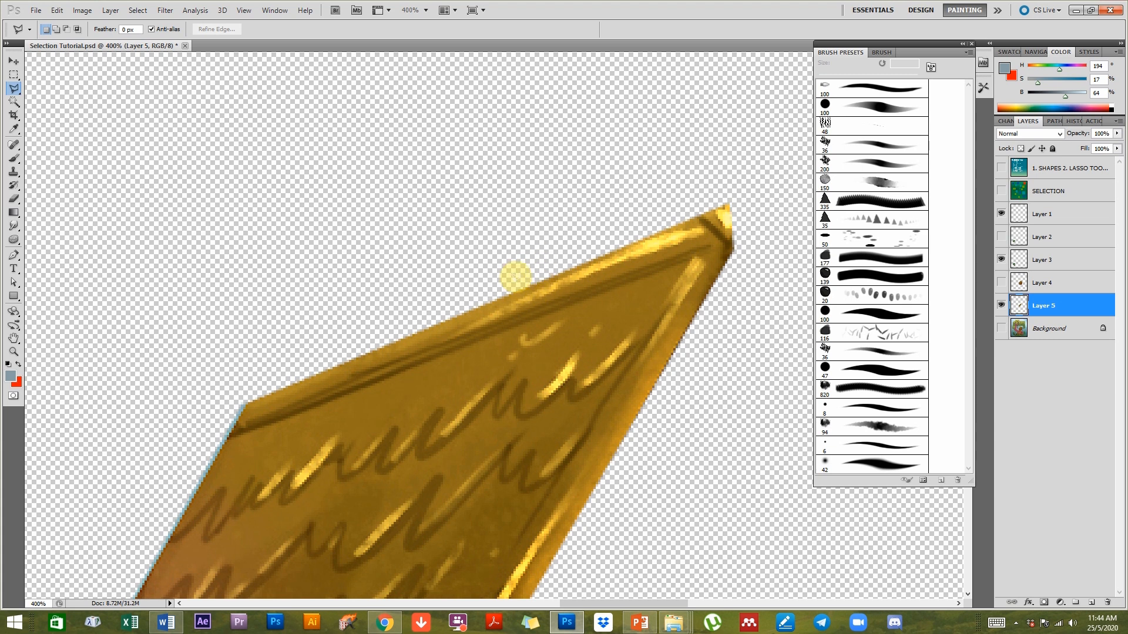
pyautogui.keyDown('ctrl'); pyautogui.keyDown('alt'); pyautogui.click(544, 360); pyautogui.keyUp('alt'); pyautogui.keyUp('ctrl')
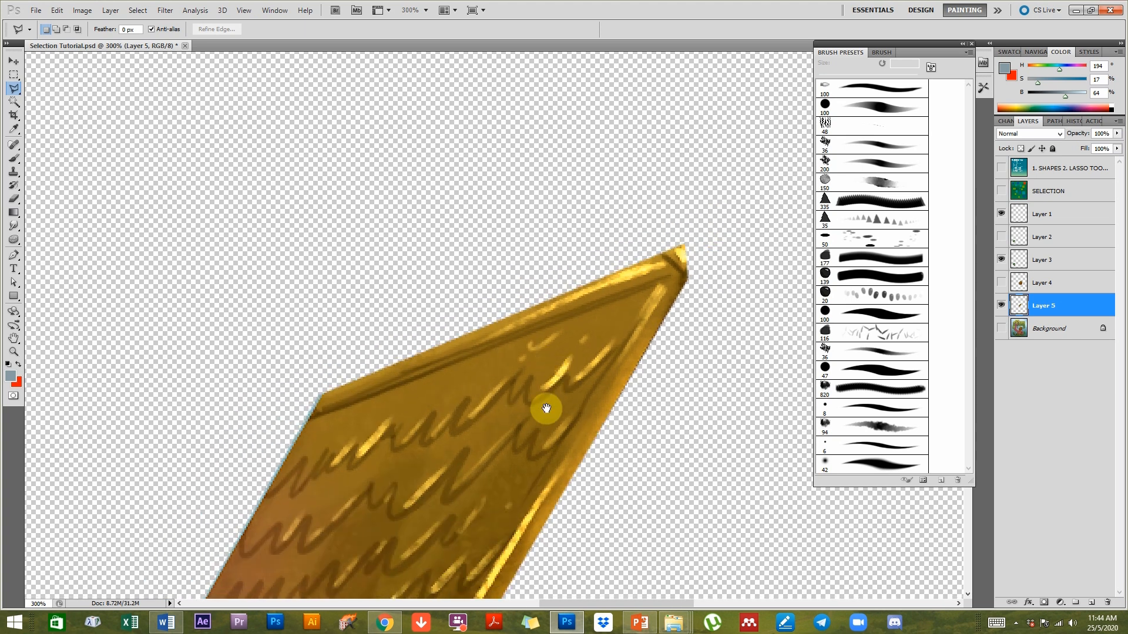
pyautogui.moveTo(544, 408); pyautogui.dragTo(632, 337)
# Hide the roof cutout on Layer 5 and make the Background visible and active again.
pyautogui.click(1000, 309)
pyautogui.click(1001, 329)
pyautogui.click(1042, 329)
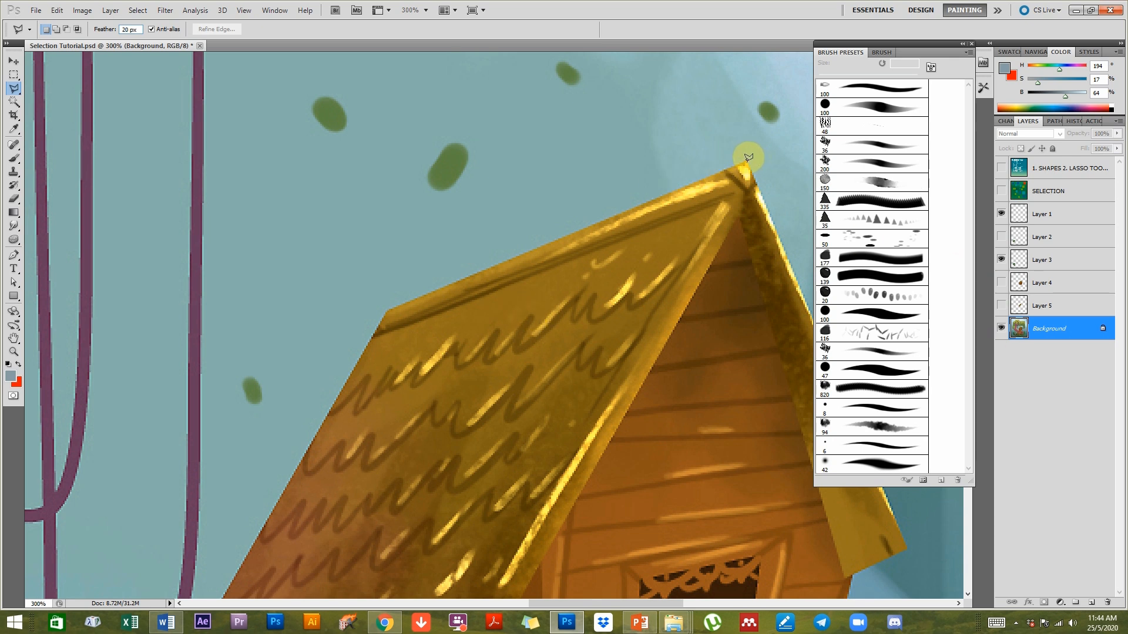
# Select the same shingled roof slope on the Background with the Polygonal Lasso, using a 20 px feather.
pyautogui.click(388, 308)
pyautogui.moveTo(405, 372); pyautogui.dragTo(497, 183)
pyautogui.click(256, 508)
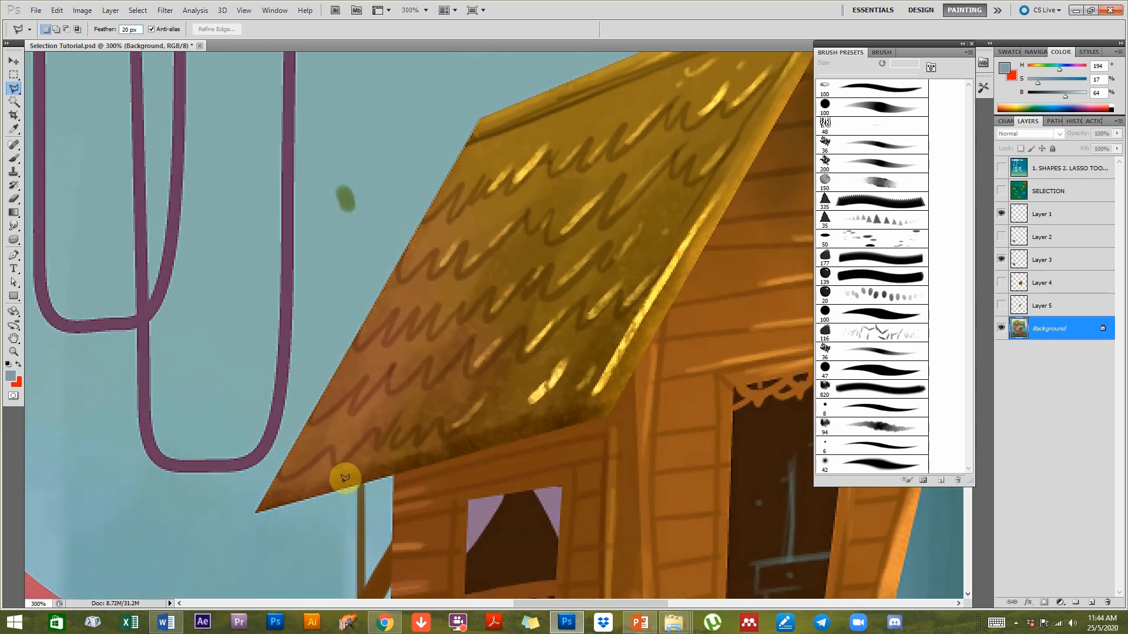
pyautogui.click(609, 415)
pyautogui.moveTo(636, 332); pyautogui.dragTo(513, 516)
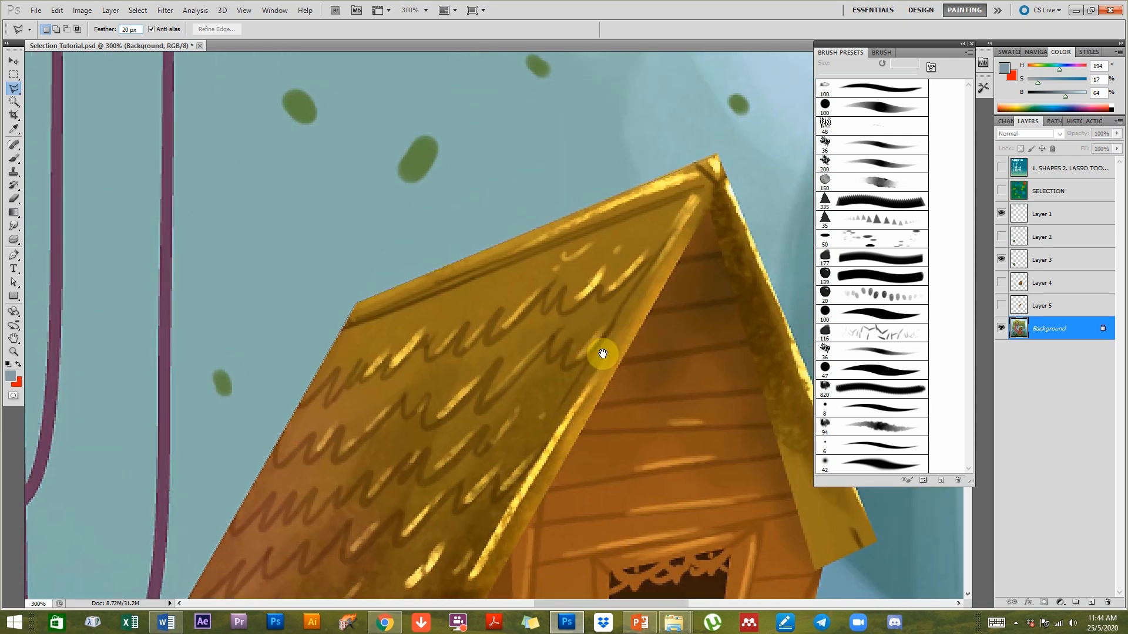
pyautogui.click(709, 203)
pyautogui.click(721, 157)
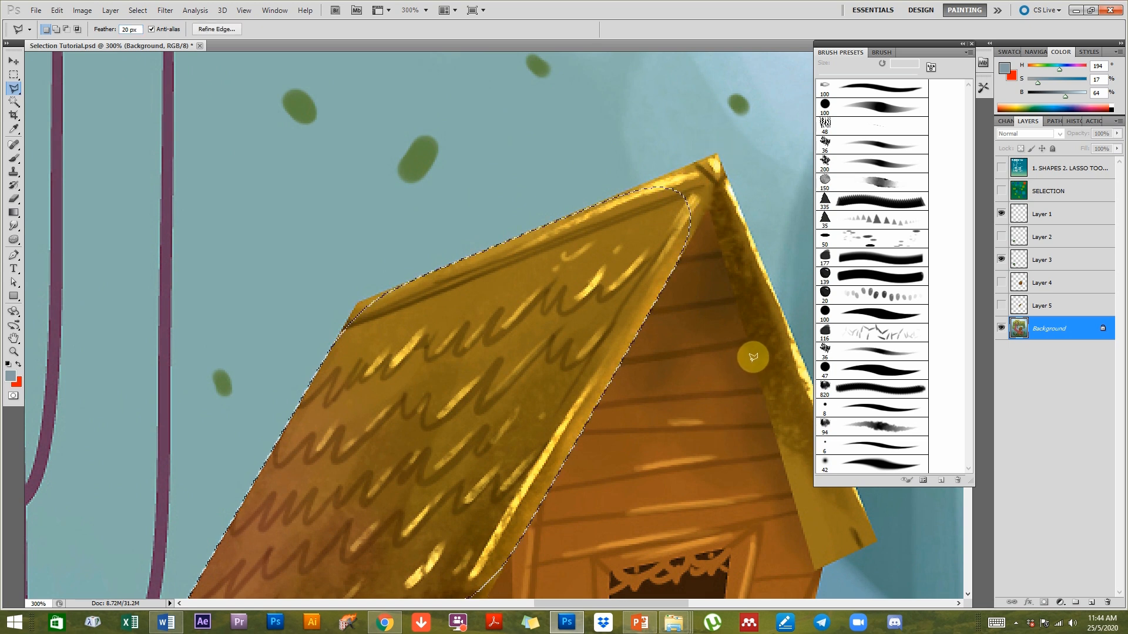
pyautogui.moveTo(613, 395); pyautogui.dragTo(618, 308)
pyautogui.scroll(-1, 616, 353)
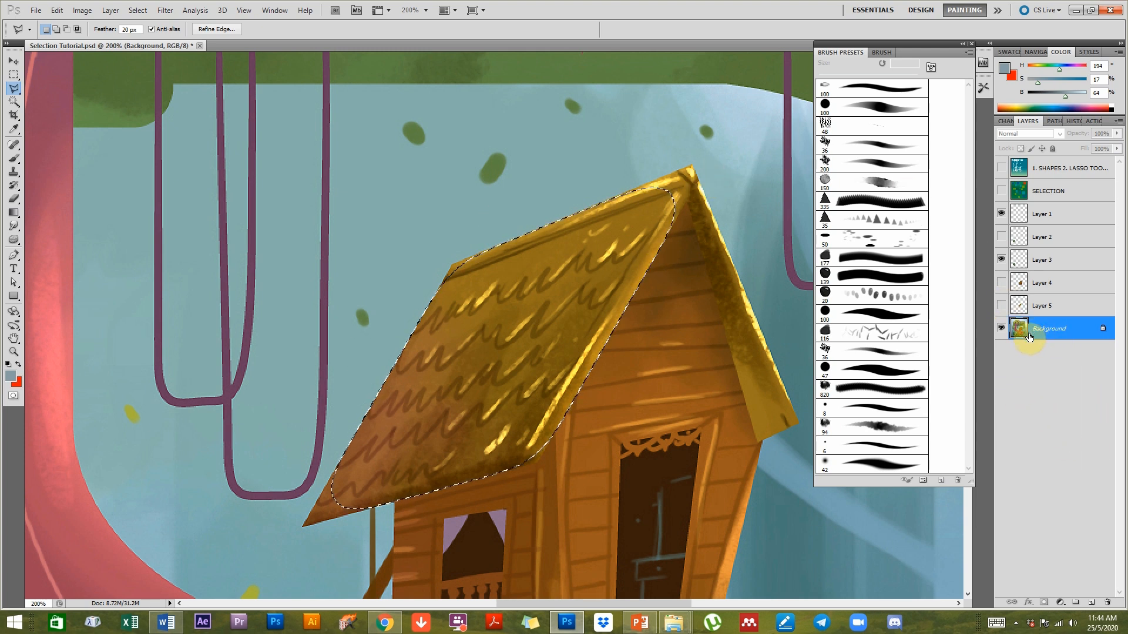
# Copy the feathered roof selection to a new layer and hide the Background to inspect its soft edges.
pyautogui.hotkey('ctrl', 'j')
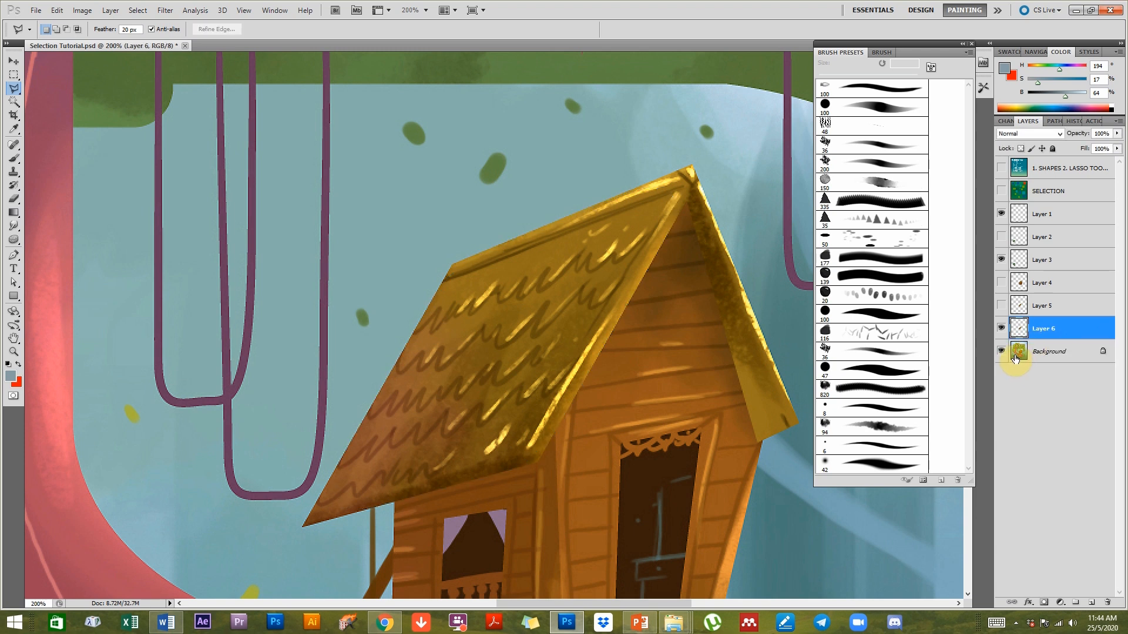
pyautogui.click(1003, 352)
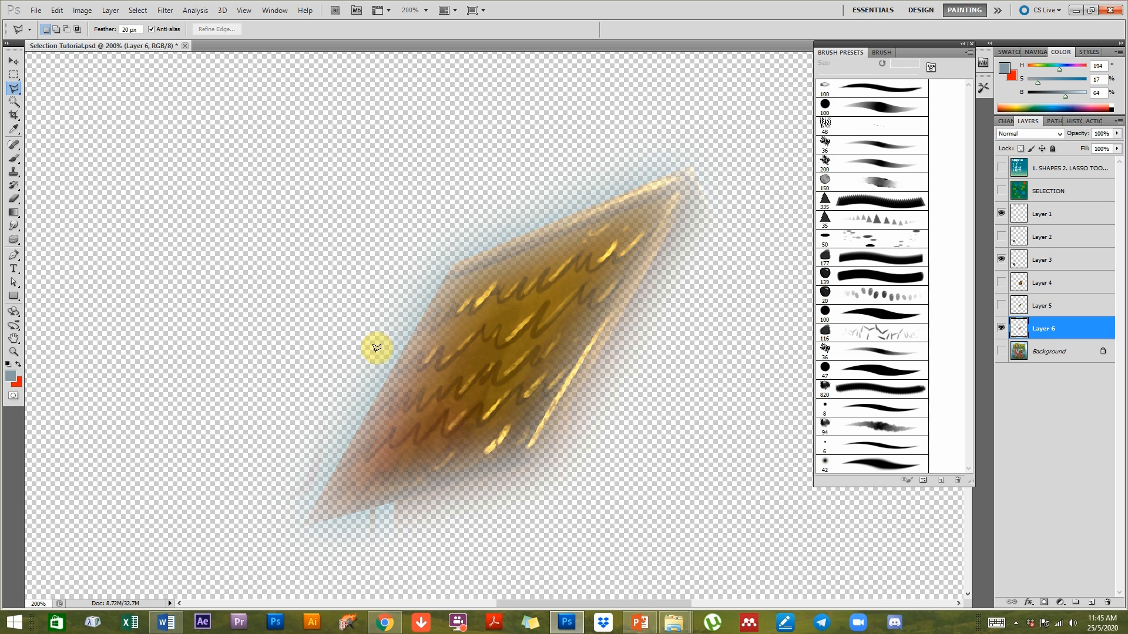
pyautogui.scroll(-1, 540, 368)
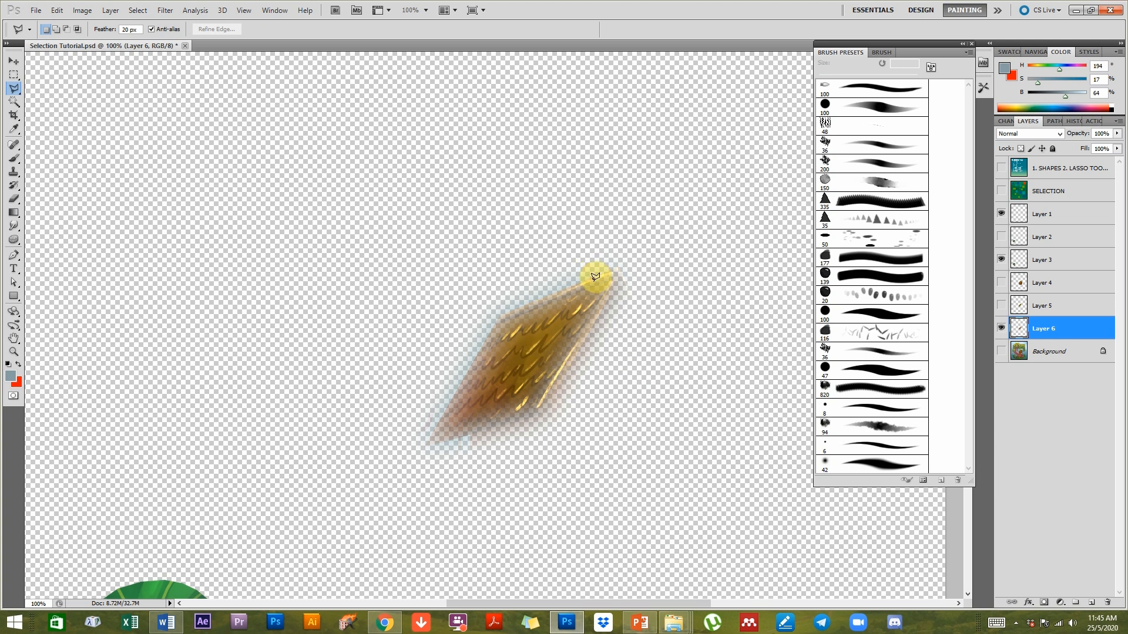
# Hide the feathered roof cutout on Layer 6 and make the Background visible and active again.
pyautogui.click(1001, 329)
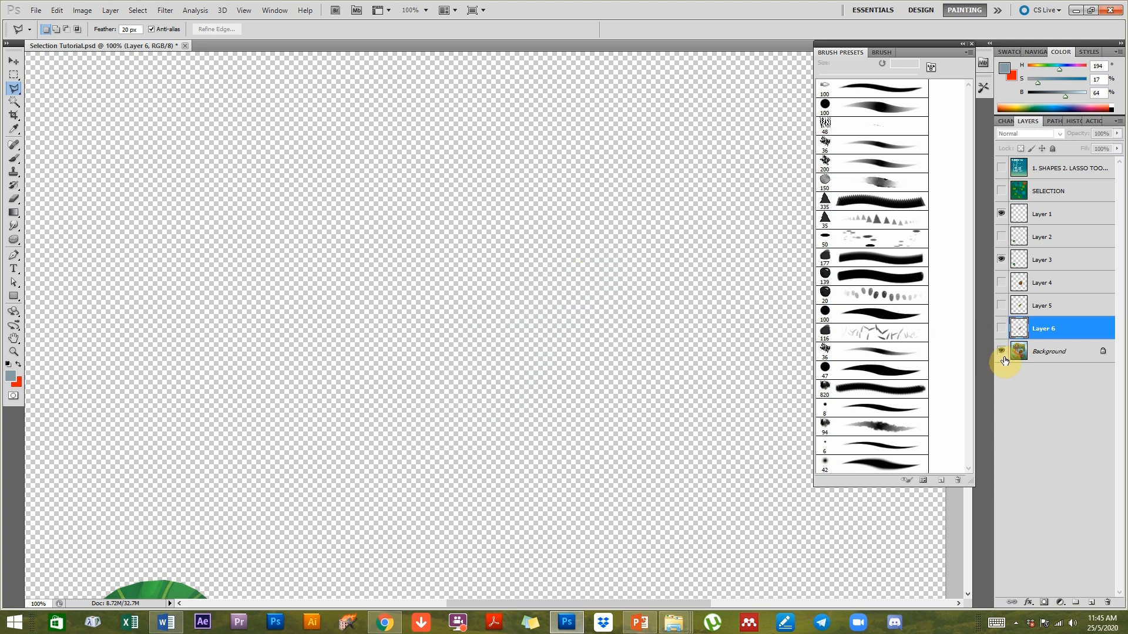
pyautogui.click(1001, 352)
pyautogui.click(1048, 351)
pyautogui.keyDown('ctrl'); pyautogui.keyDown('alt'); pyautogui.click(594, 357); pyautogui.keyUp('alt'); pyautogui.keyUp('ctrl')
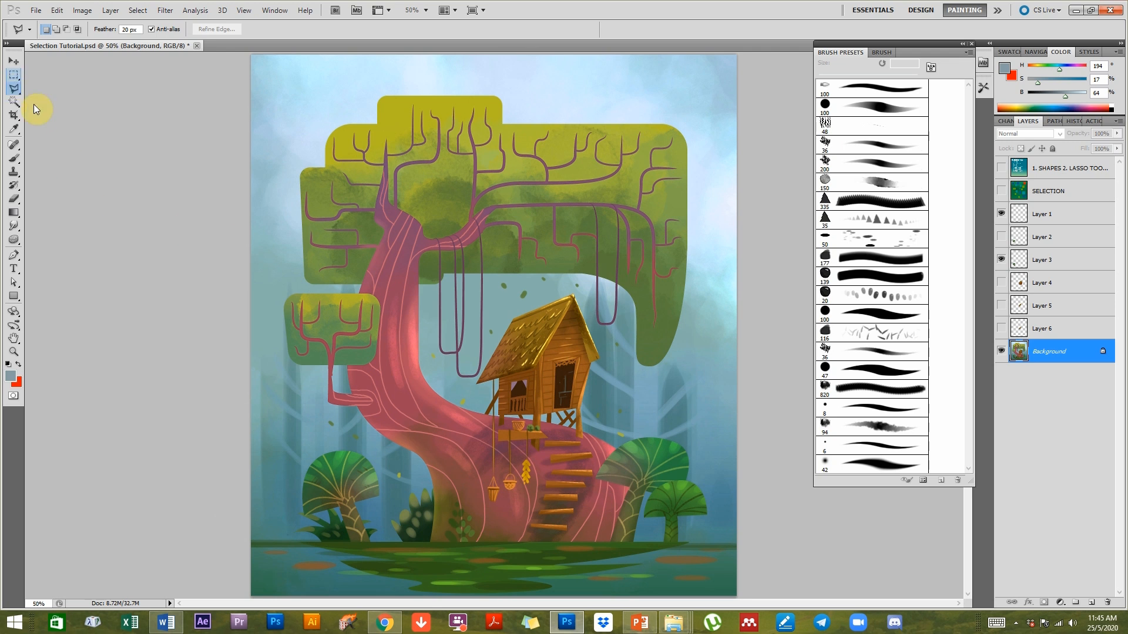
# Switch to the freehand Lasso and set its feather to 120 px.
pyautogui.rightClick(9, 93)
pyautogui.click(50, 85)
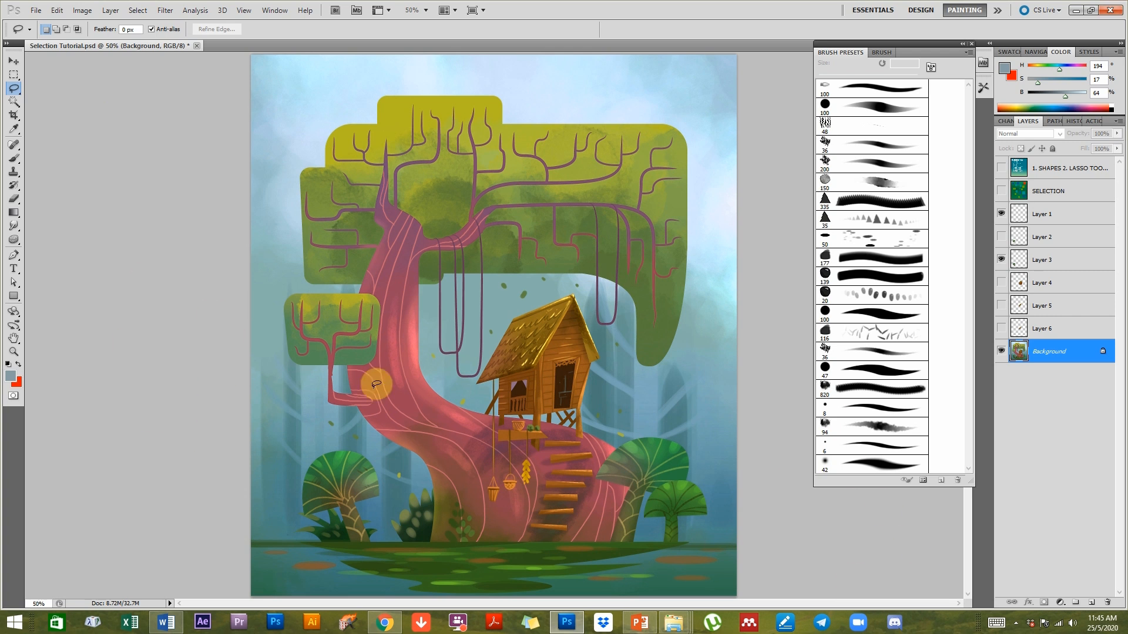
pyautogui.click(124, 30)
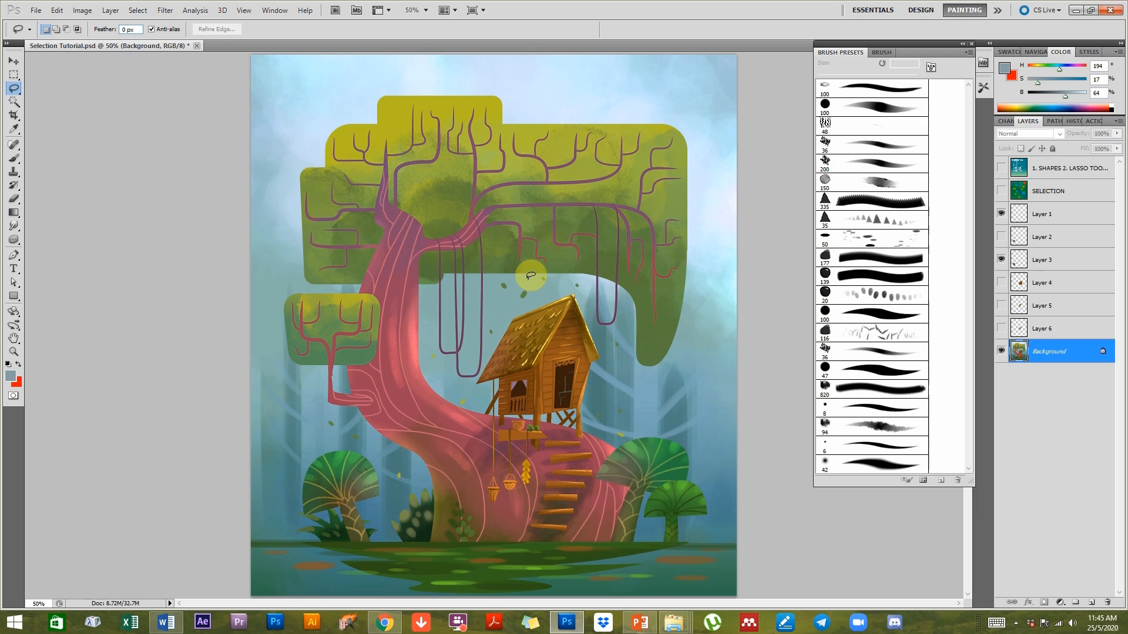
pyautogui.write('12')
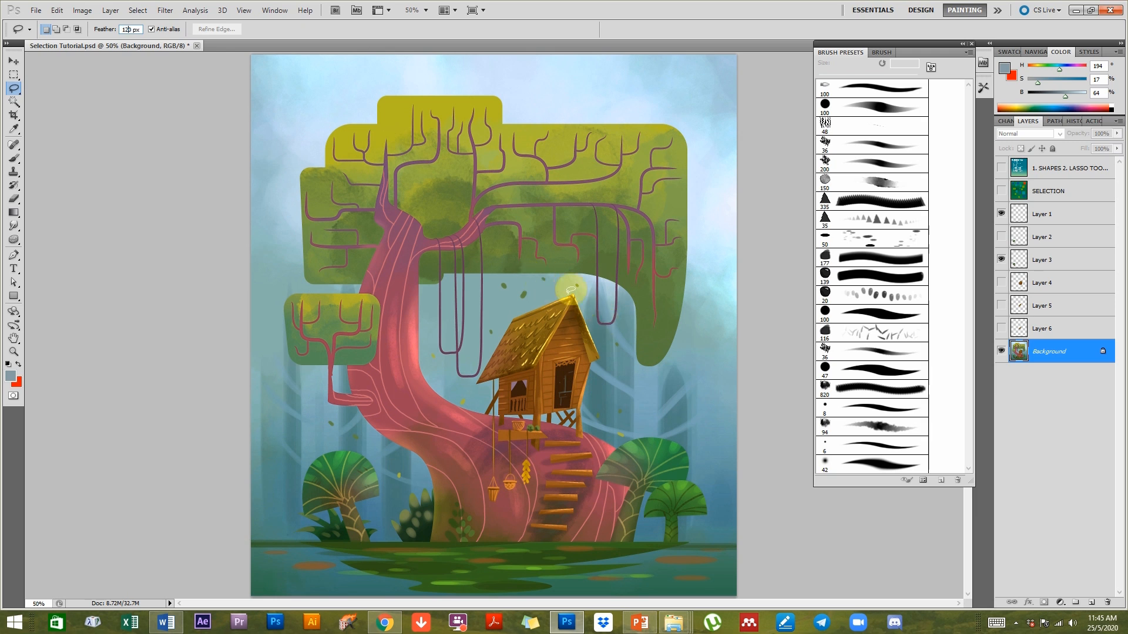
pyautogui.moveTo(207, 342)
pyautogui.mouseDown()
pyautogui.moveTo(232, 322)
pyautogui.moveTo(510, 445)
pyautogui.moveTo(753, 627)
pyautogui.moveTo(168, 383)
pyautogui.mouseUp()
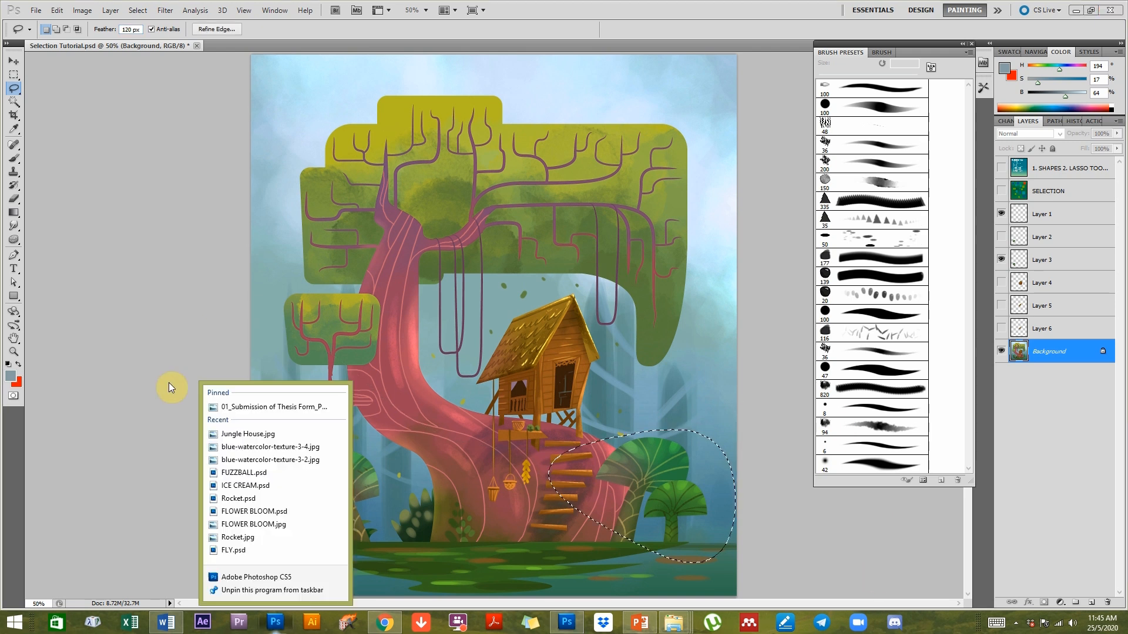
pyautogui.click(475, 378)
pyautogui.hotkey('ctrl', 'd')
# Select the lower part of the illustration with the Lasso, looping loosely around the water, palms, stairs and trunk base.
pyautogui.hotkey('ctrl', '-')
pyautogui.moveTo(262, 330)
pyautogui.mouseDown()
pyautogui.moveTo(334, 320)
pyautogui.moveTo(484, 402)
pyautogui.moveTo(713, 396)
pyautogui.moveTo(587, 563)
pyautogui.moveTo(253, 510)
pyautogui.moveTo(309, 339)
pyautogui.mouseUp()
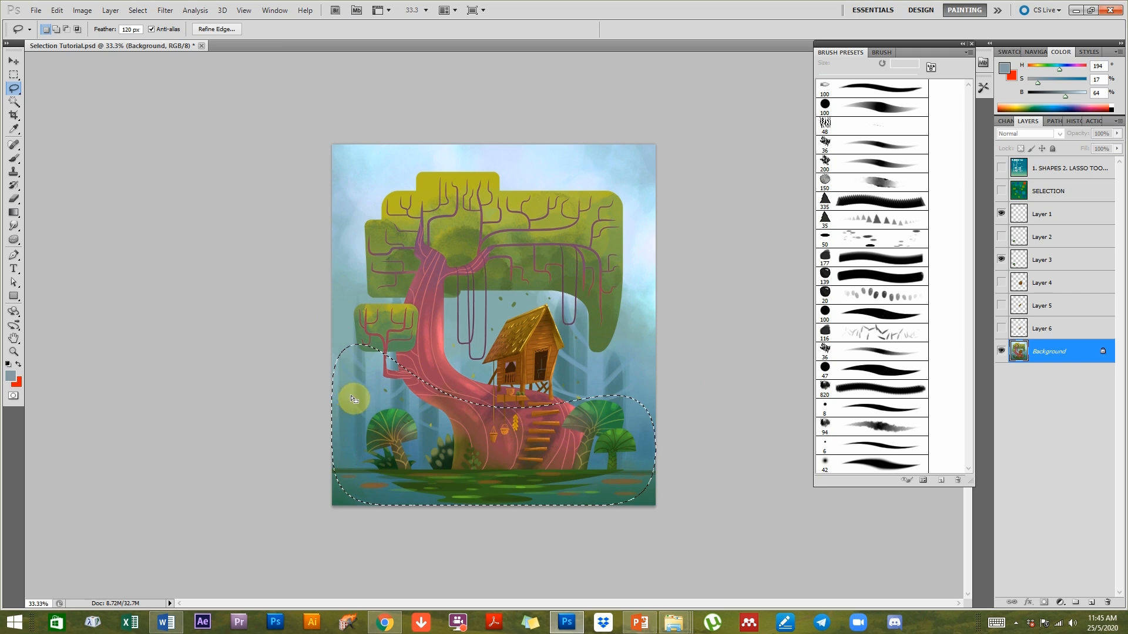
pyautogui.keyDown('ctrl'); pyautogui.click(449, 445); pyautogui.keyUp('ctrl')
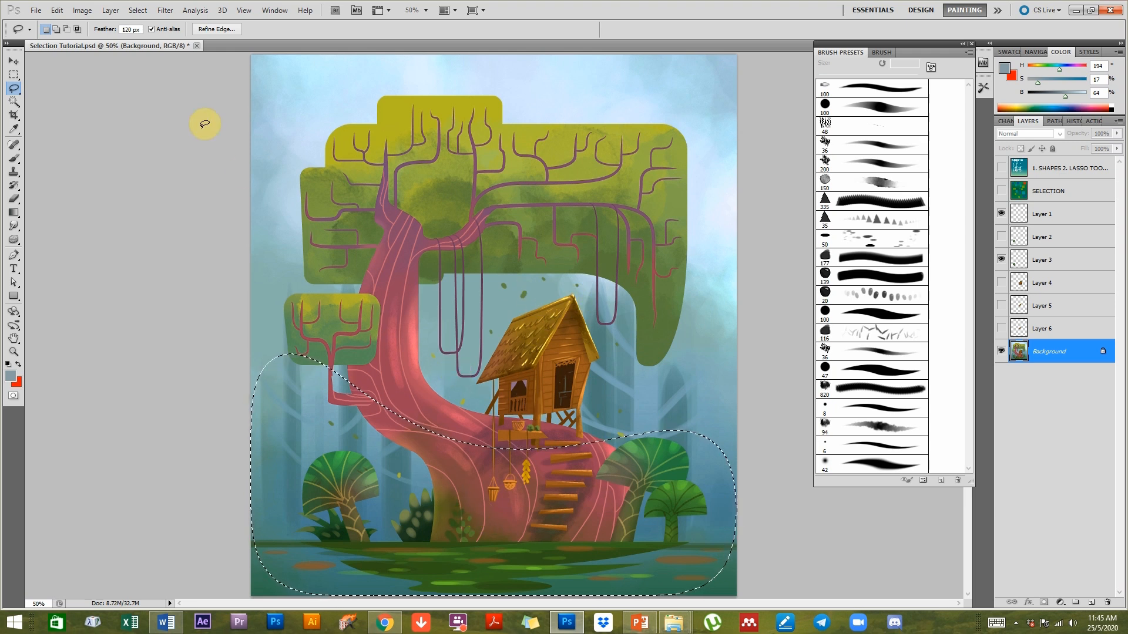
# Darken the selected lower area with Brightness/Contrast at about -43 brightness and -25 contrast, and deselect it.
pyautogui.click(82, 10)
pyautogui.moveTo(100, 39)
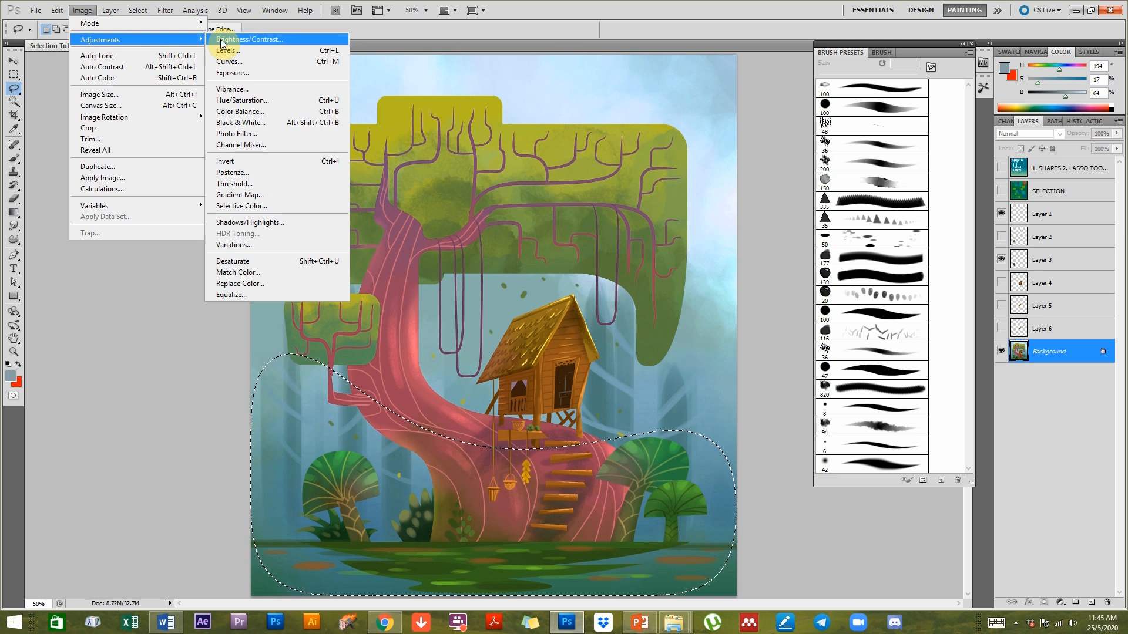
pyautogui.click(241, 40)
pyautogui.moveTo(137, 133); pyautogui.dragTo(131, 159)
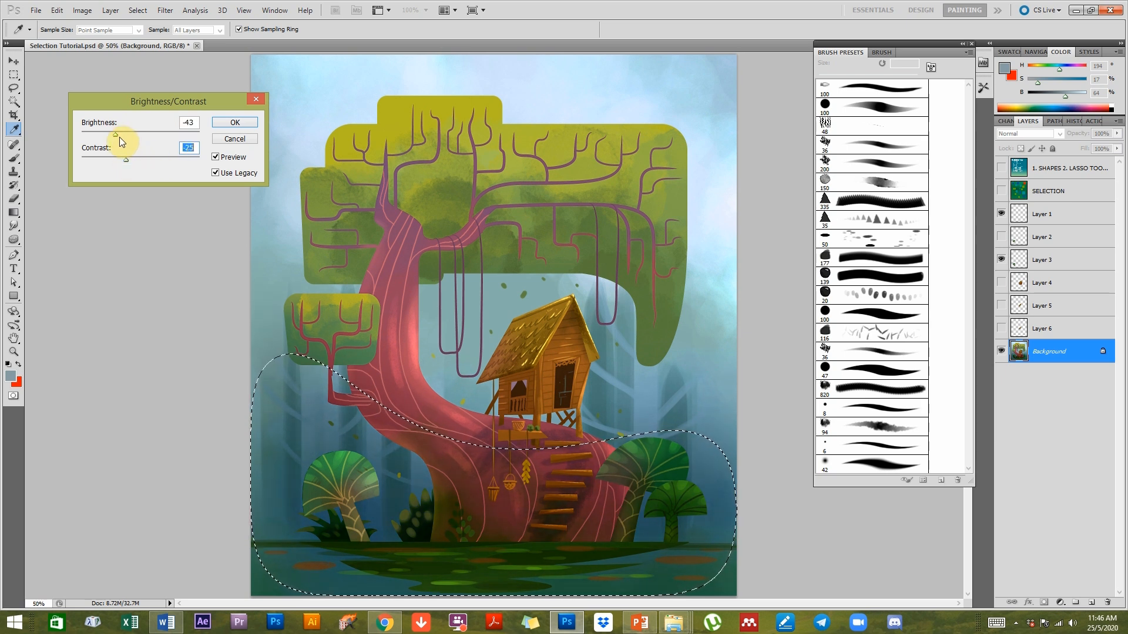
pyautogui.click(234, 122)
pyautogui.press('l')
pyautogui.hotkey('ctrl', 'd')
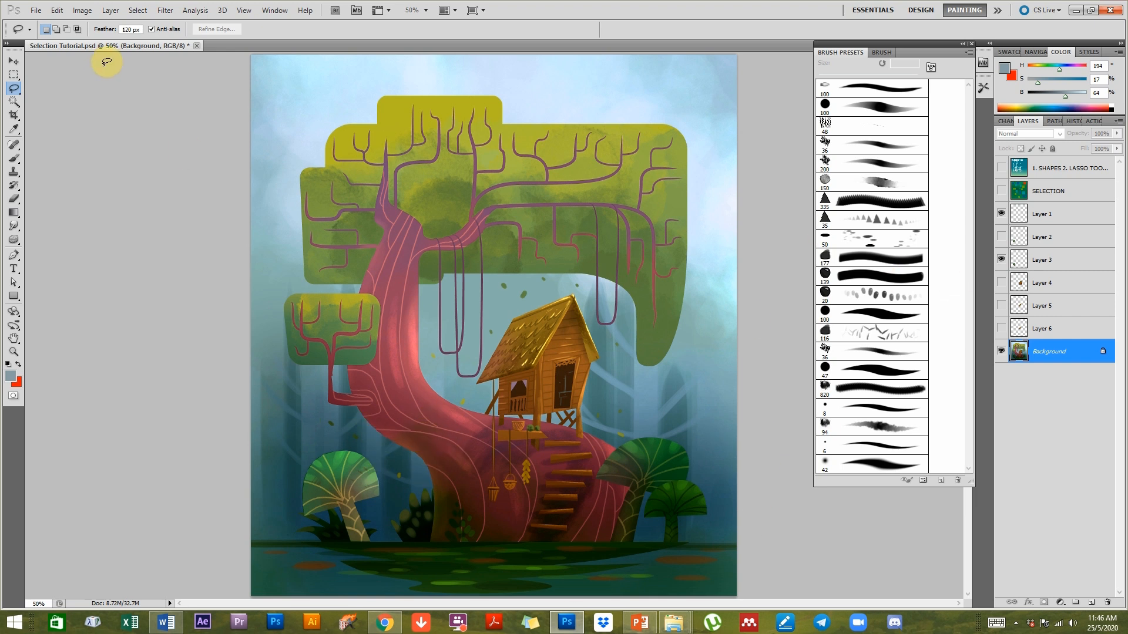
# Step the document history back to the Lasso selection made before the Brightness/Contrast darkening and return to the layer list.
pyautogui.doubleClick(129, 29)
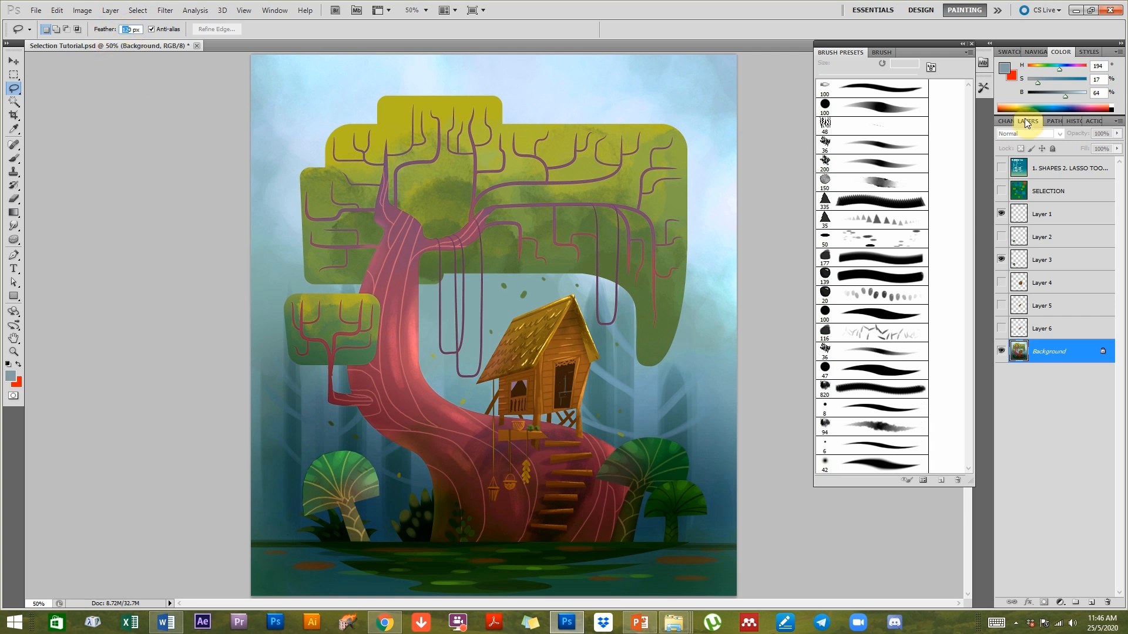
pyautogui.click(1068, 122)
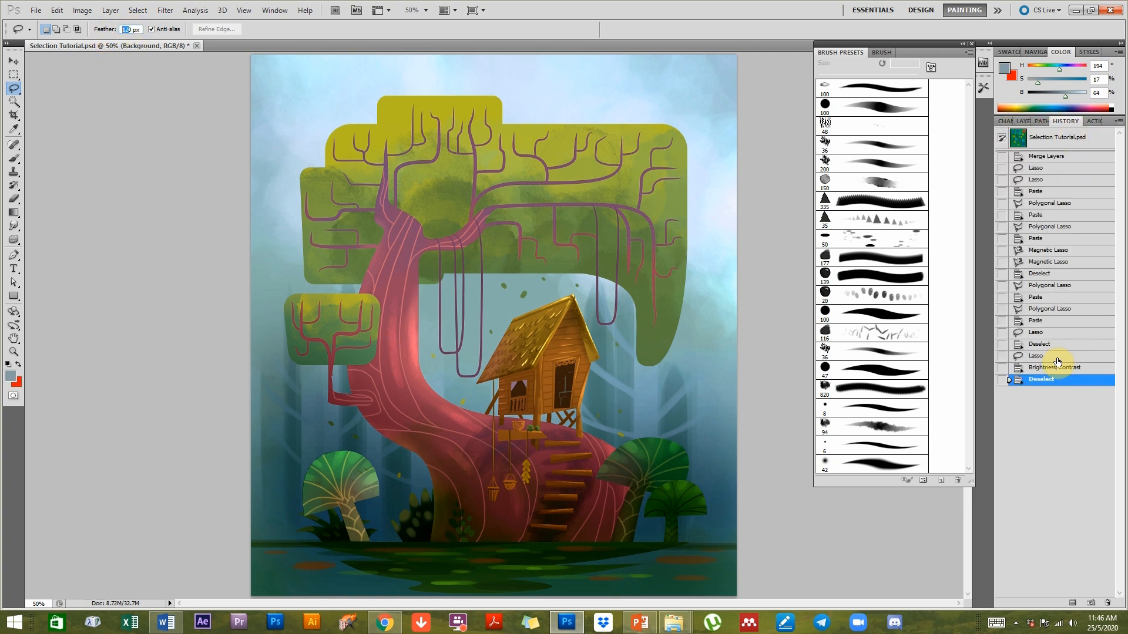
pyautogui.click(1056, 356)
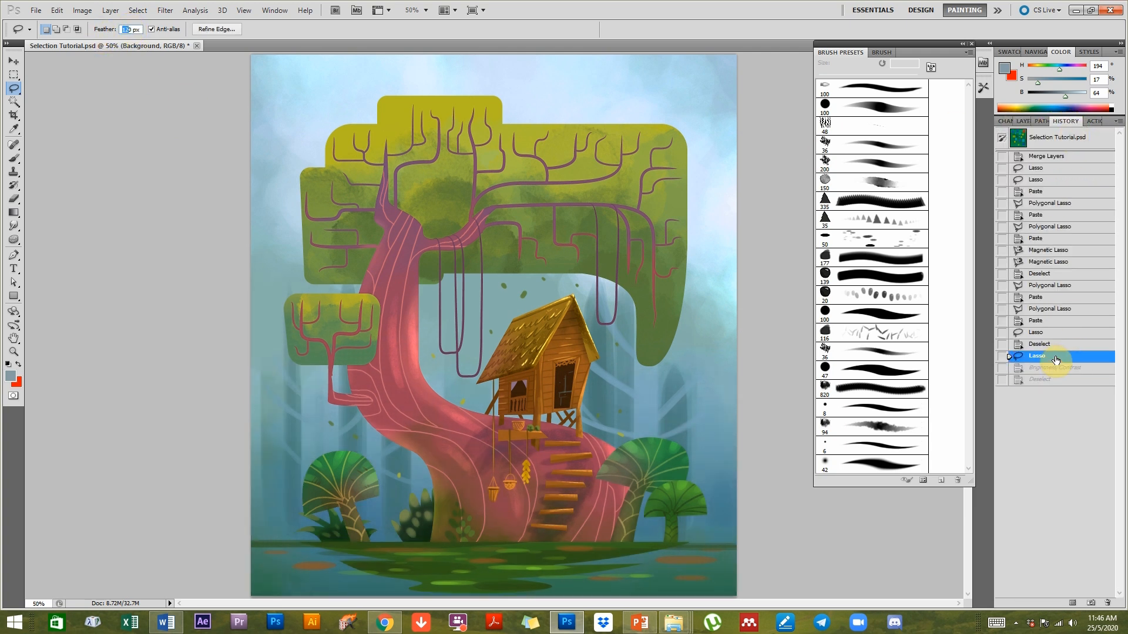
pyautogui.click(1016, 121)
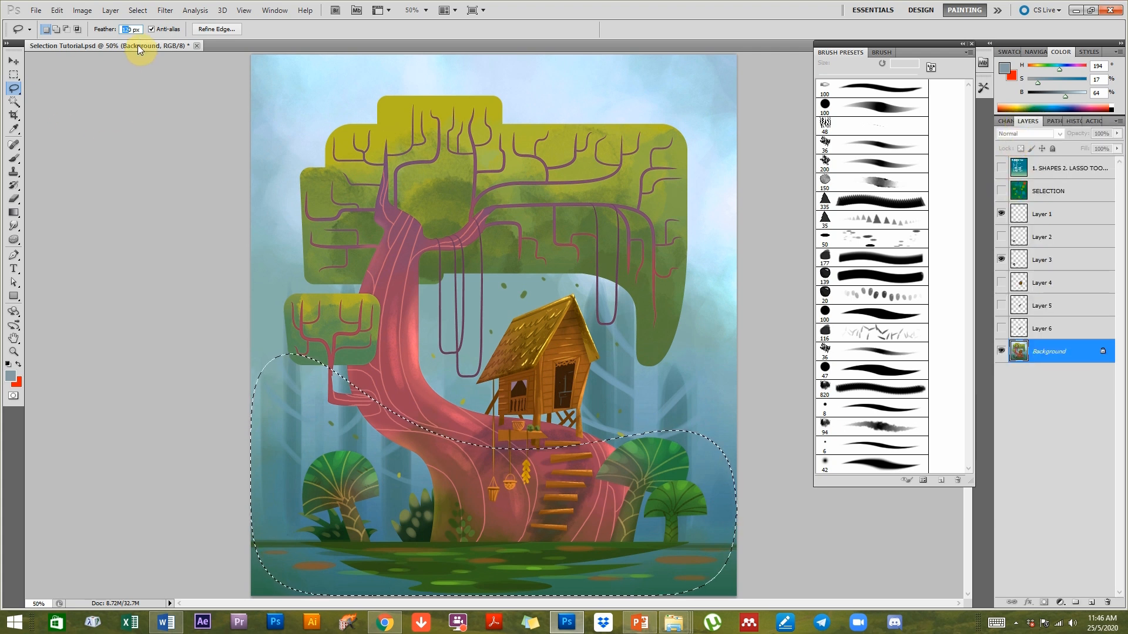
# Set the Lasso feather to 0 px, clear the old selection, and loop a new hard-edged selection around the lower part of the illustration.
pyautogui.write('0')
pyautogui.hotkey('ctrl', 'd')
pyautogui.hotkey('ctrl', '-')
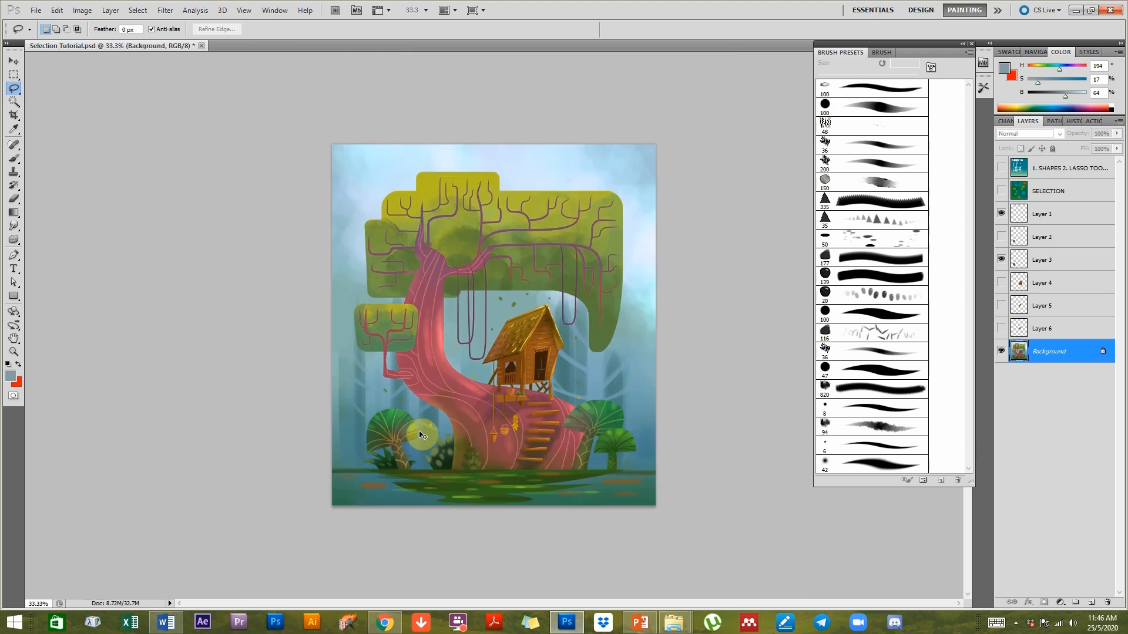
pyautogui.moveTo(294, 330)
pyautogui.mouseDown()
pyautogui.moveTo(393, 340)
pyautogui.moveTo(468, 403)
pyautogui.moveTo(601, 423)
pyautogui.moveTo(685, 544)
pyautogui.moveTo(323, 549)
pyautogui.moveTo(320, 350)
pyautogui.mouseUp()
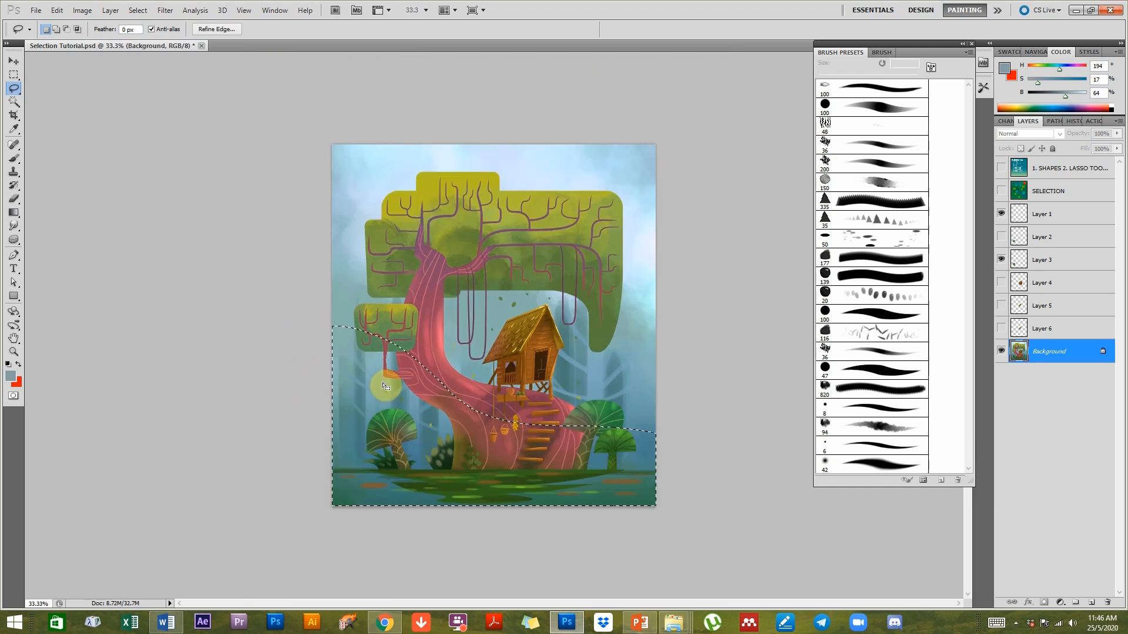
pyautogui.keyDown('ctrl'); pyautogui.click(649, 463); pyautogui.keyUp('ctrl')
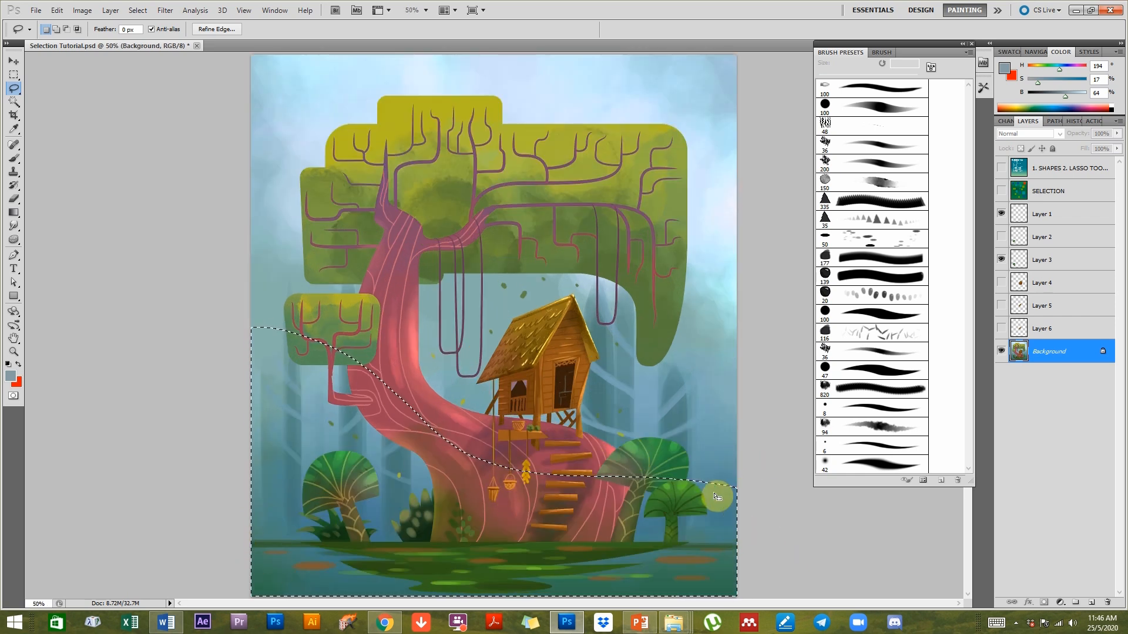
# Darken the hard-edged lower selection with Brightness/Contrast, raising the contrast slightly, and deselect it.
pyautogui.click(138, 10)
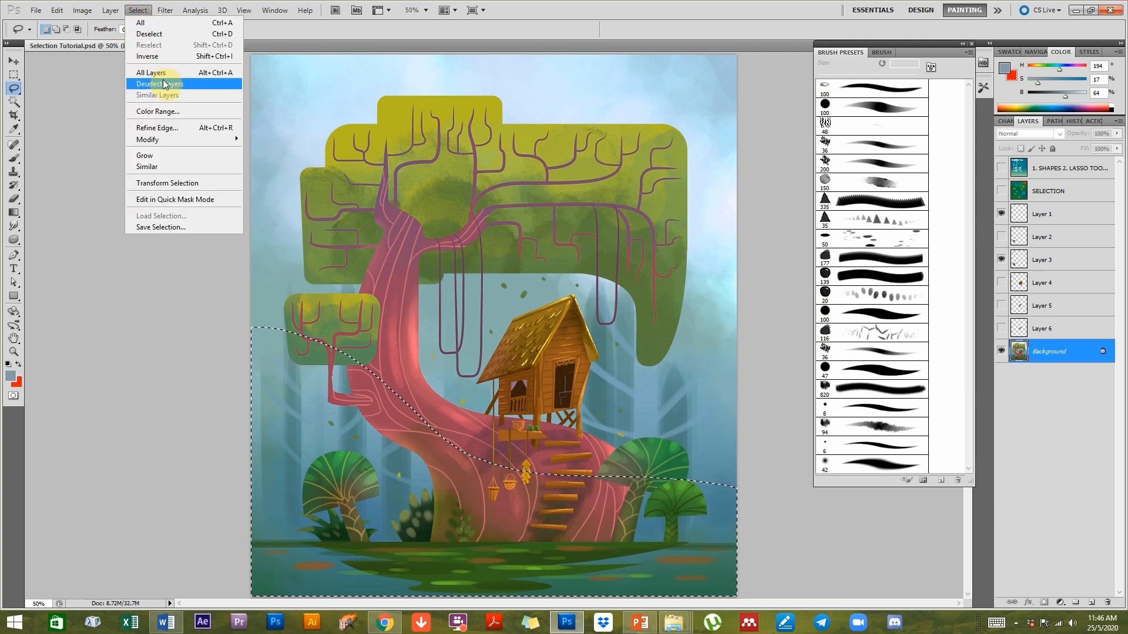
pyautogui.moveTo(100, 40)
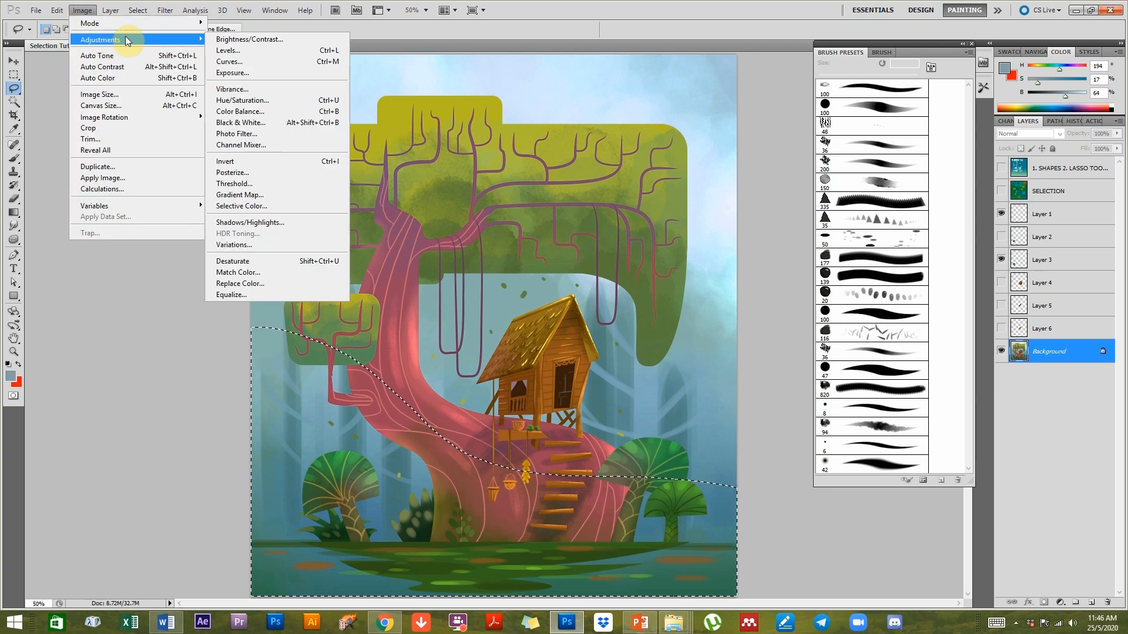
pyautogui.click(255, 39)
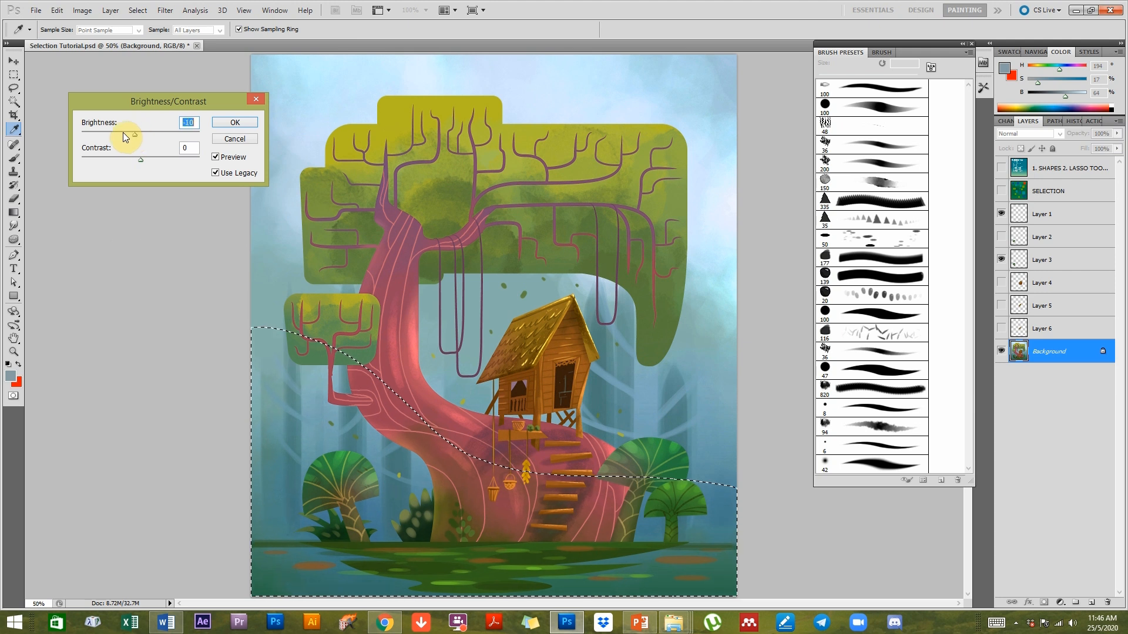
pyautogui.moveTo(141, 160); pyautogui.dragTo(149, 160)
pyautogui.click(235, 123)
pyautogui.press('l')
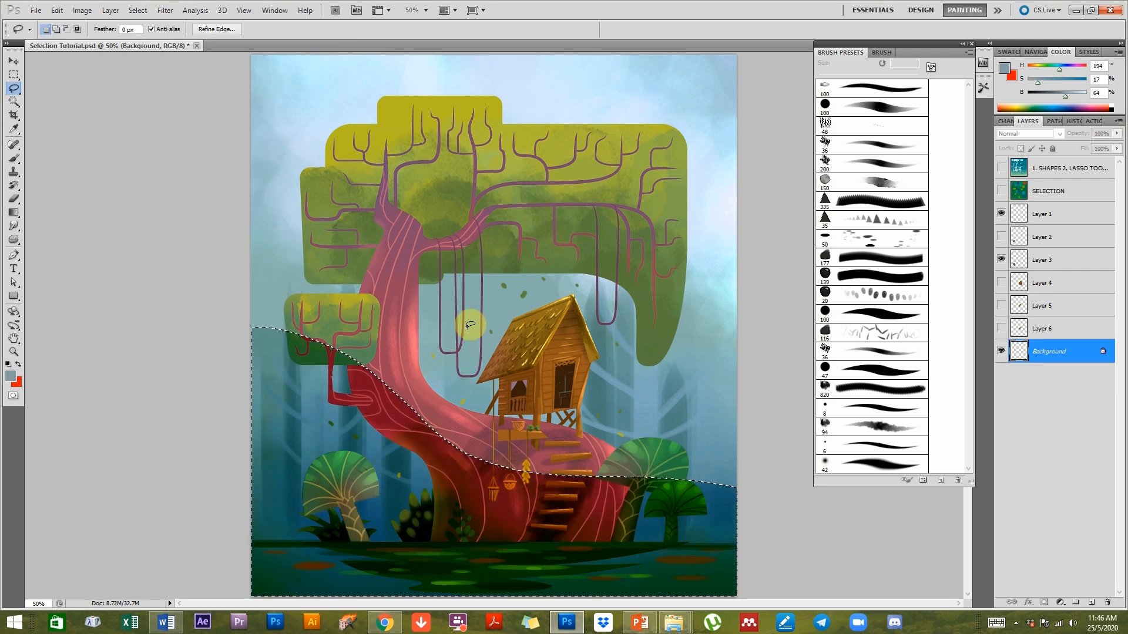
pyautogui.moveTo(470, 324); pyautogui.dragTo(463, 467)
pyautogui.click(543, 236)
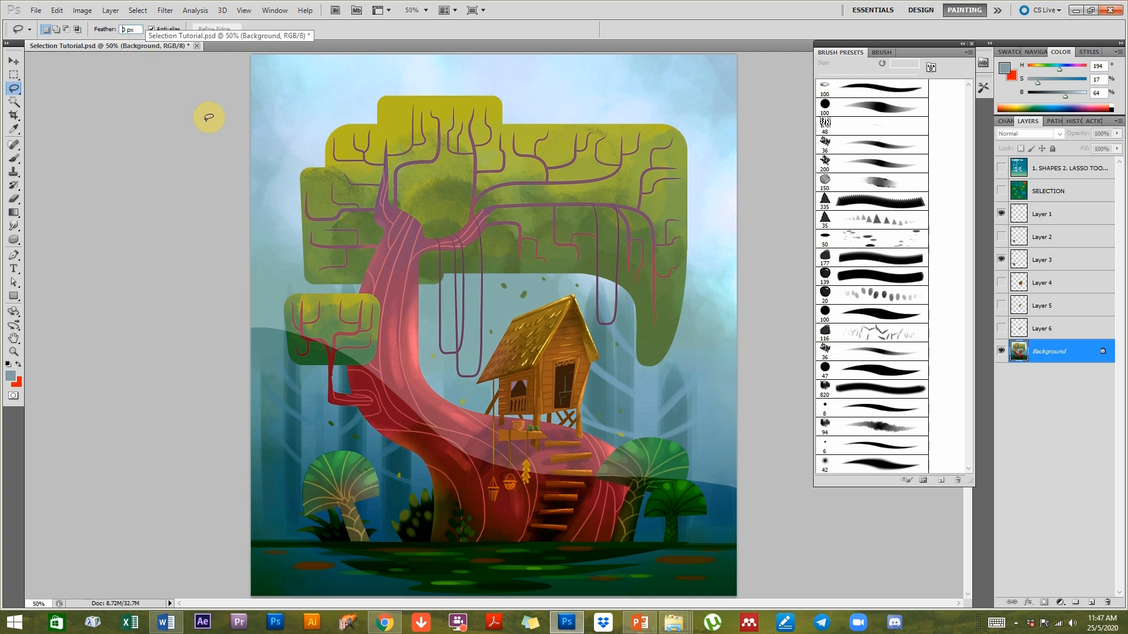
# Revert the hard-edged darkening through the document history and clear the remaining selection.
pyautogui.click(1001, 168)
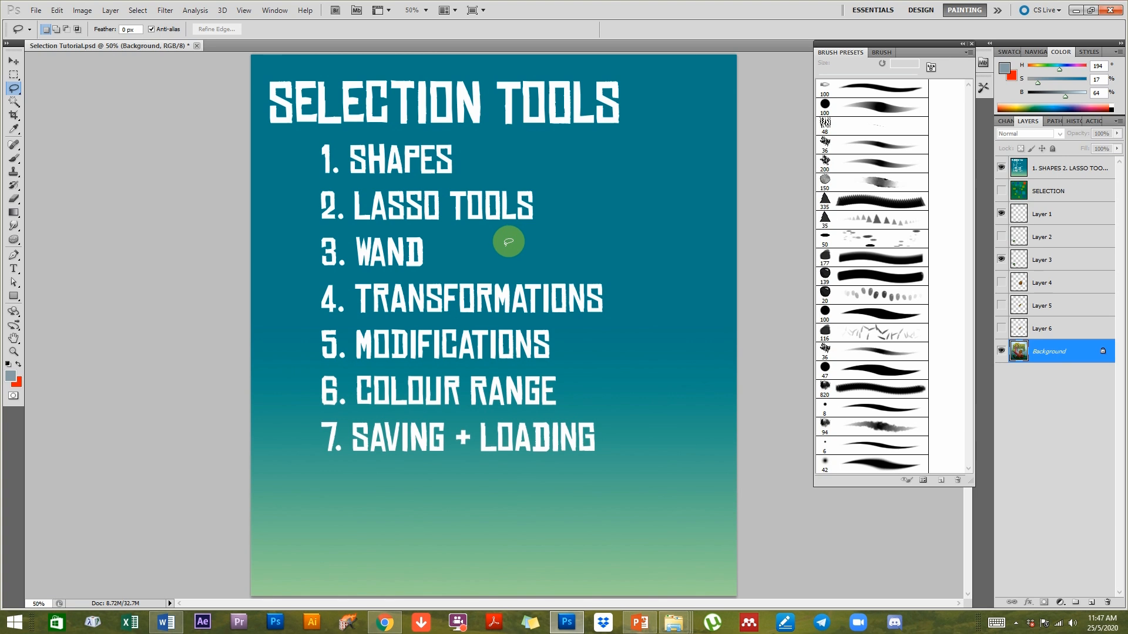
pyautogui.click(1074, 121)
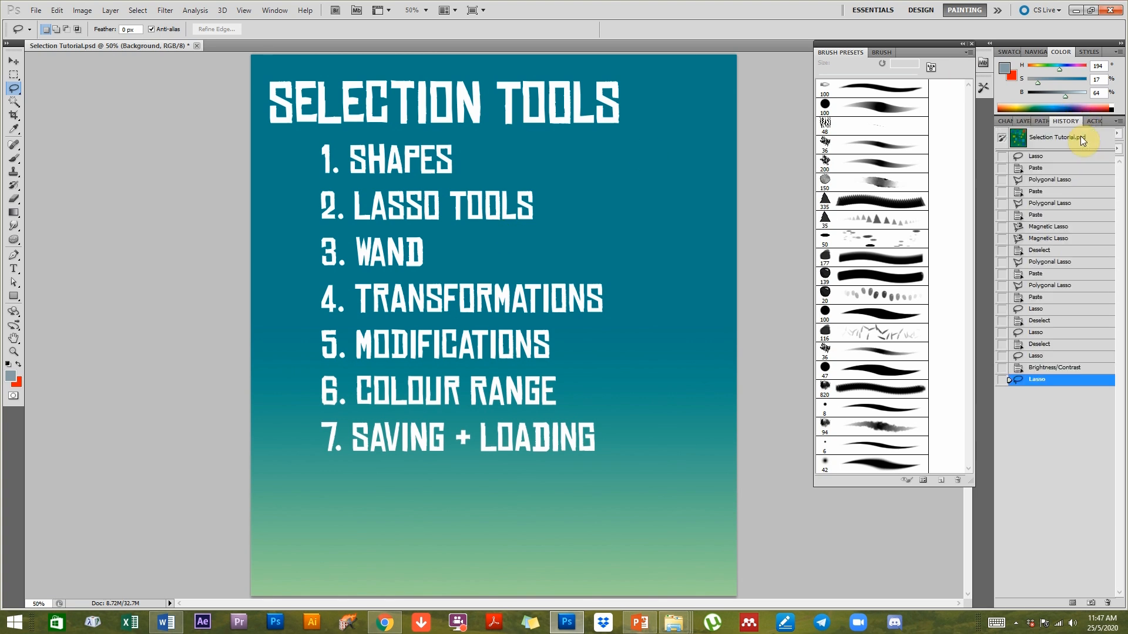
pyautogui.click(1058, 367)
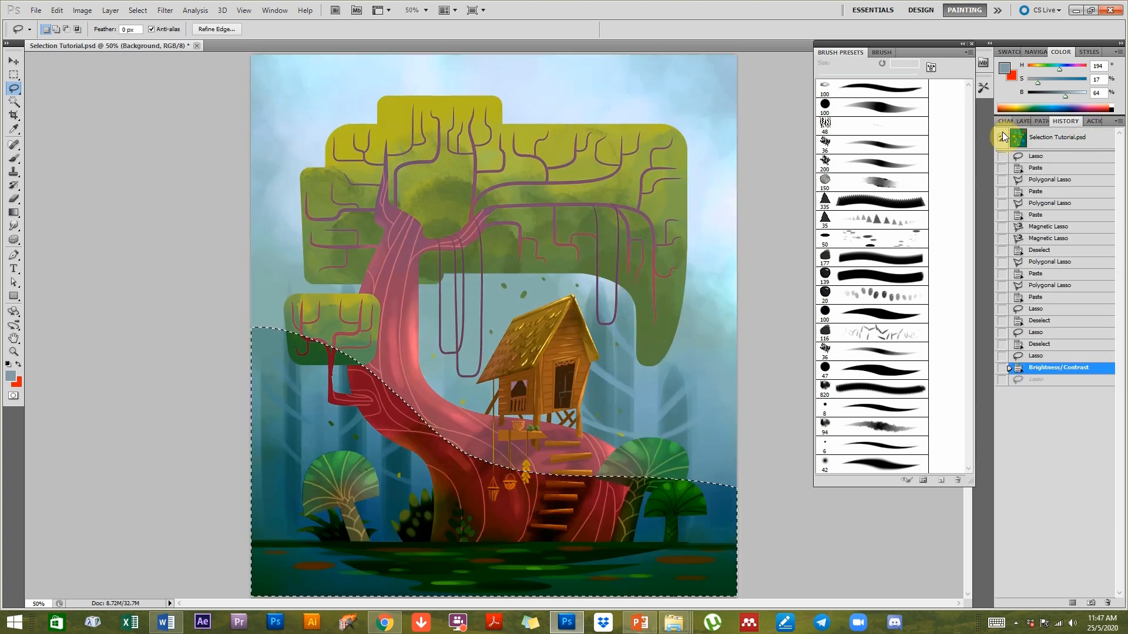
pyautogui.click(1059, 357)
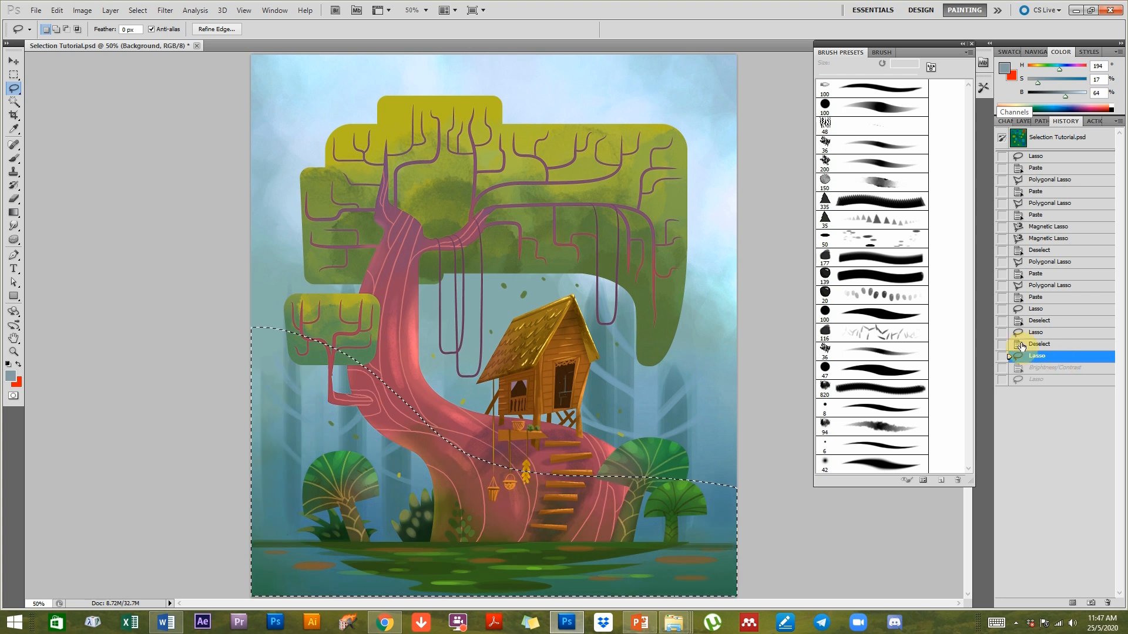
pyautogui.click(696, 309)
pyautogui.click(1024, 124)
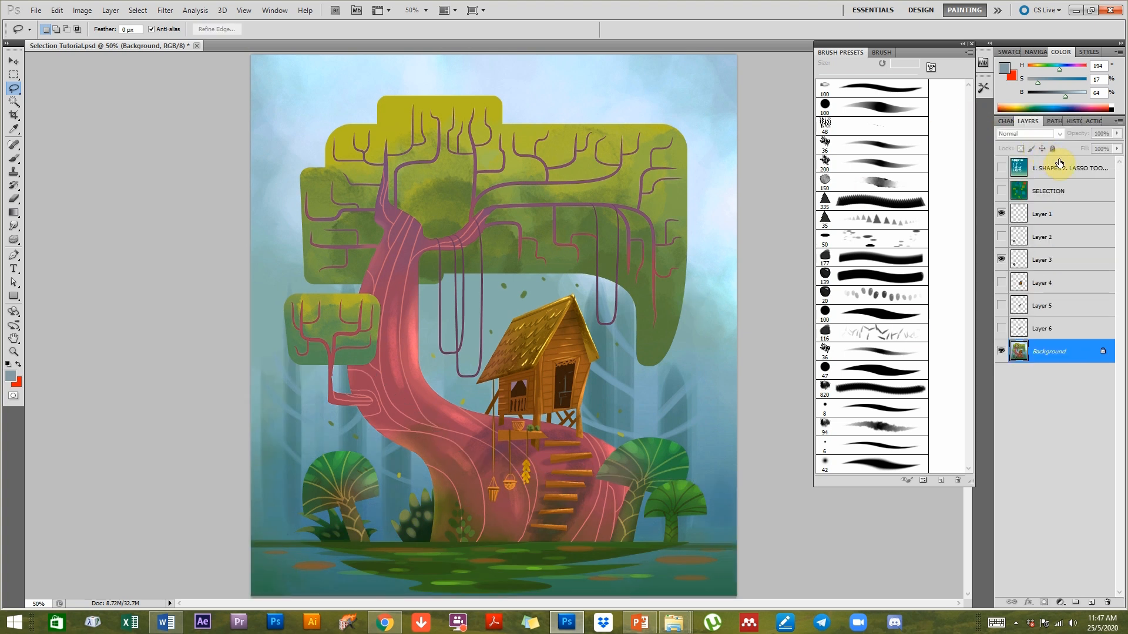
# Show the Selection Tools list layer to review the topics, make it the active layer, and hide it again.
pyautogui.click(1001, 168)
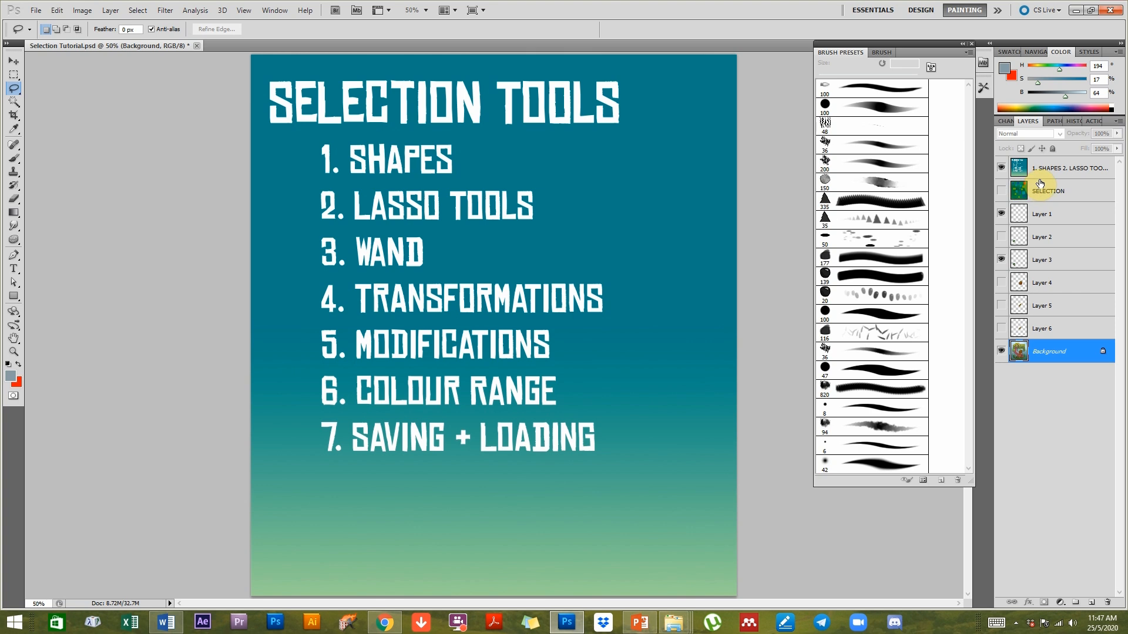
pyautogui.click(1043, 172)
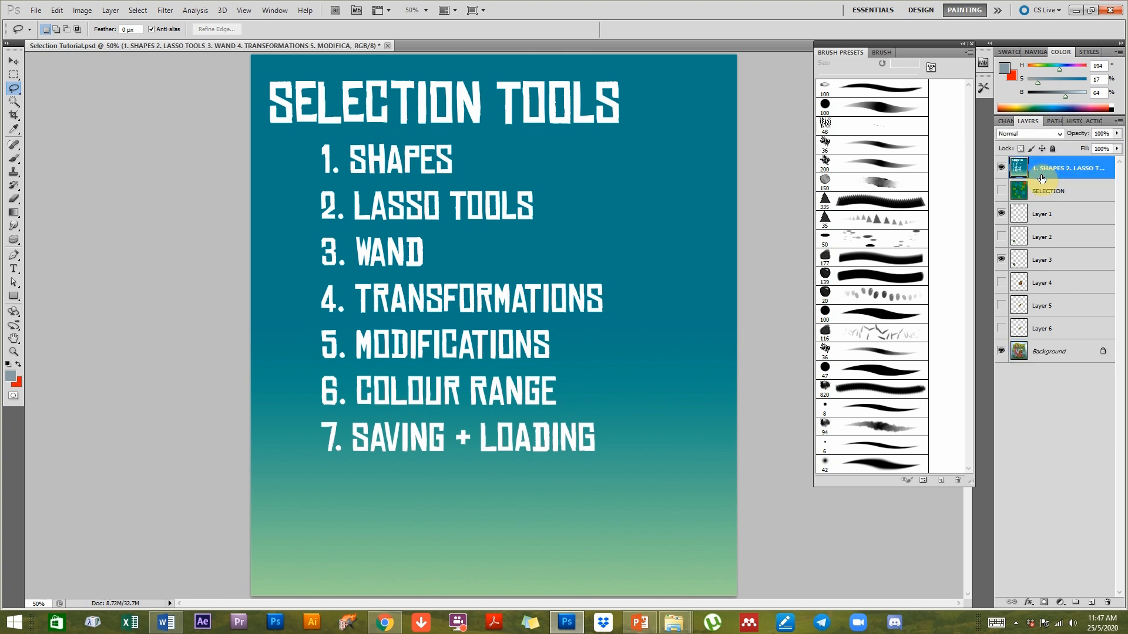
pyautogui.click(1000, 169)
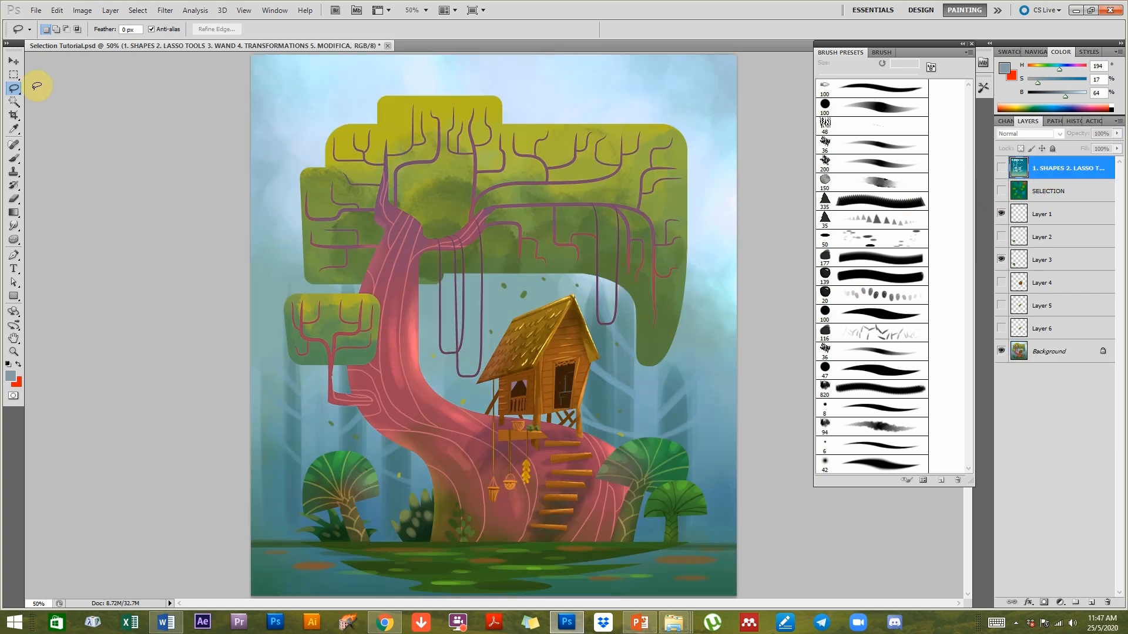
# Switch to the Magic Wand Tool and try to select the yellow foliage at the top of the tree.
pyautogui.click(12, 107)
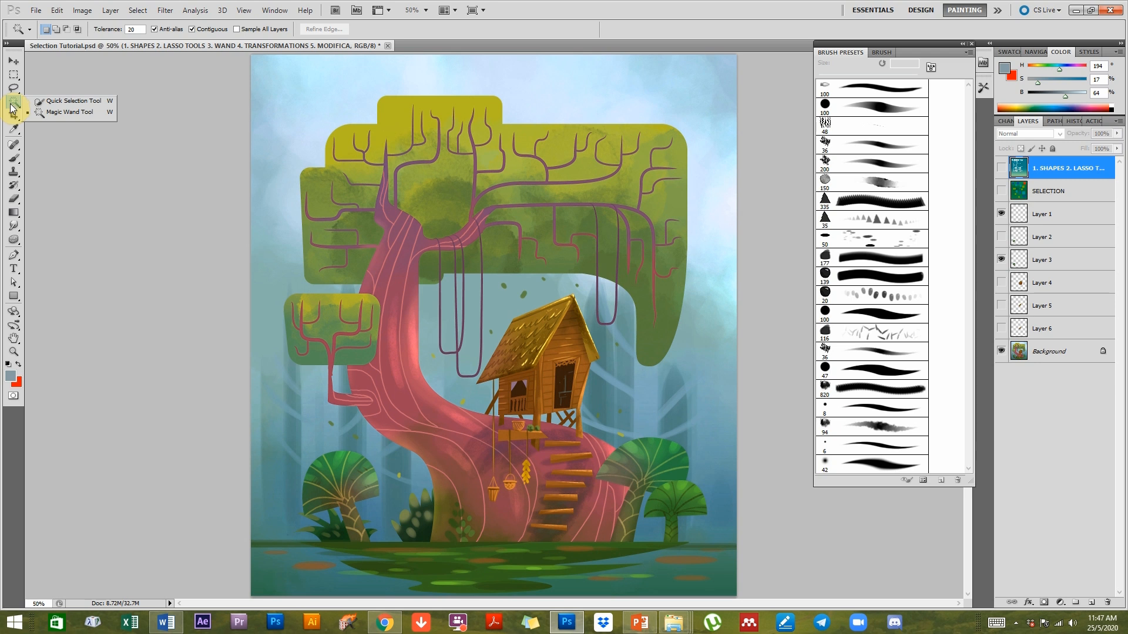
pyautogui.click(69, 114)
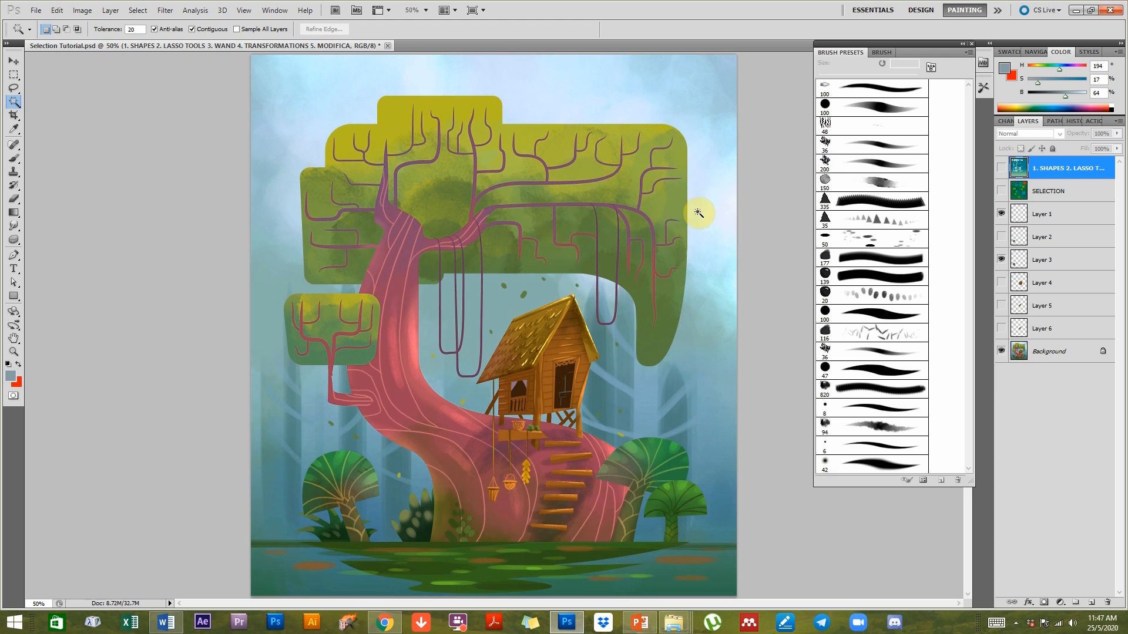
pyautogui.keyDown('ctrl'); pyautogui.click(567, 218); pyautogui.keyUp('ctrl')
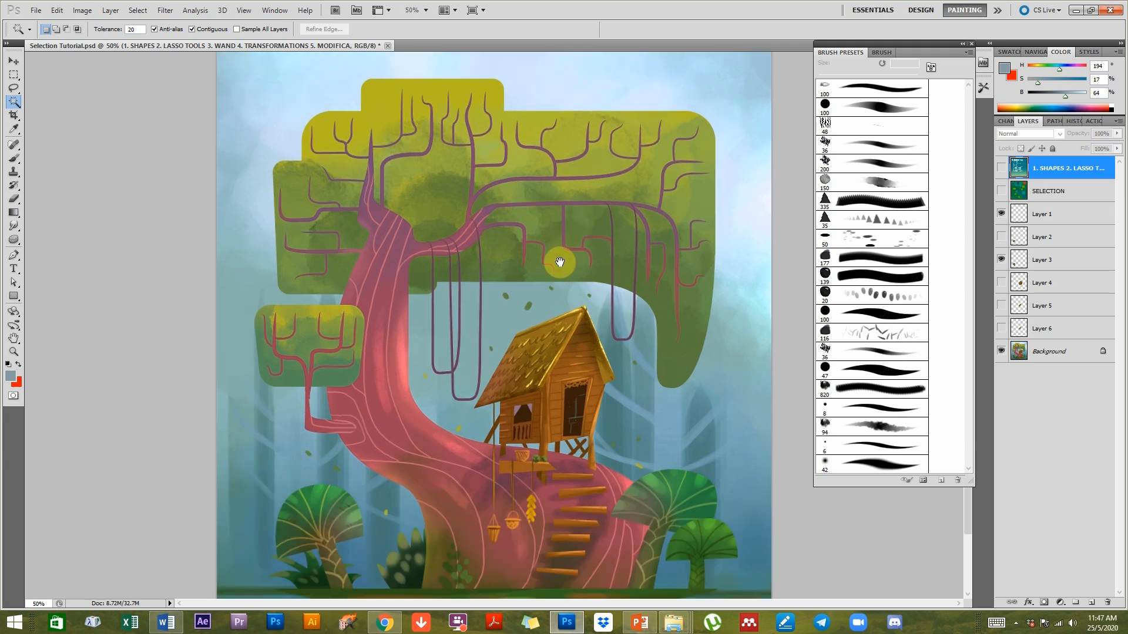
pyautogui.moveTo(466, 394); pyautogui.dragTo(499, 368)
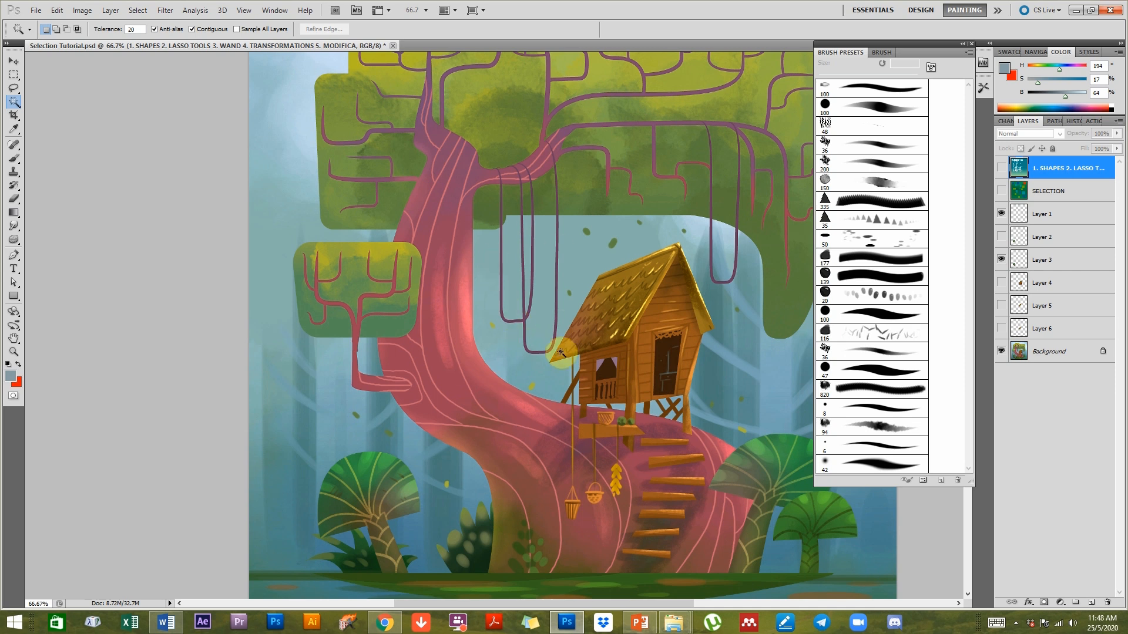
pyautogui.moveTo(604, 160); pyautogui.dragTo(579, 366)
pyautogui.moveTo(457, 236); pyautogui.dragTo(544, 267)
pyautogui.moveTo(609, 228); pyautogui.dragTo(633, 258)
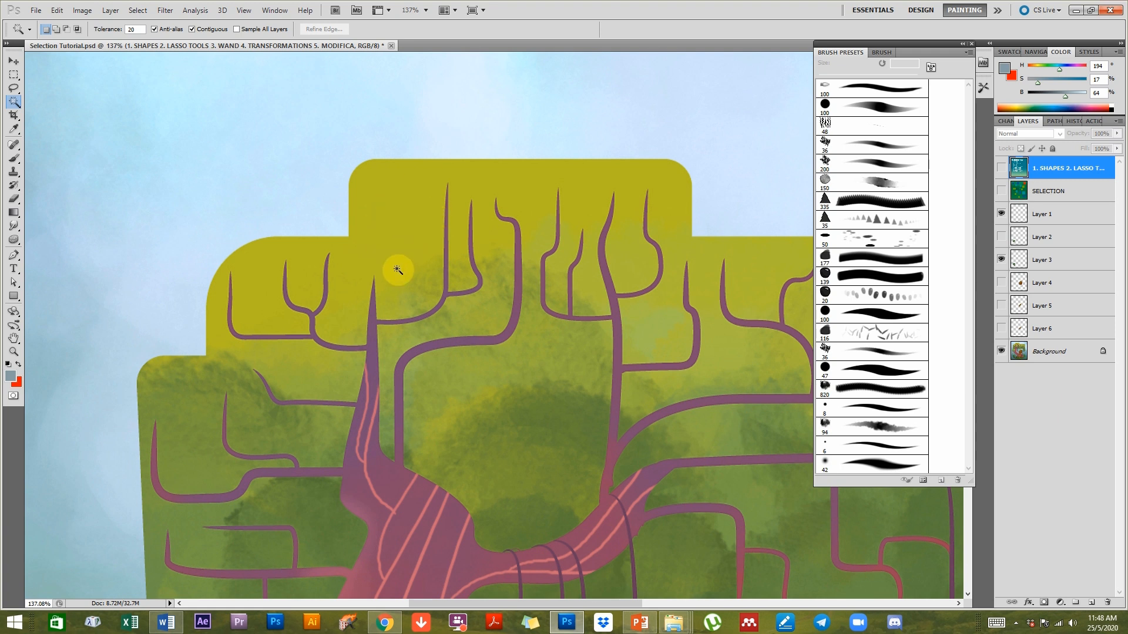
pyautogui.moveTo(494, 293); pyautogui.dragTo(499, 277)
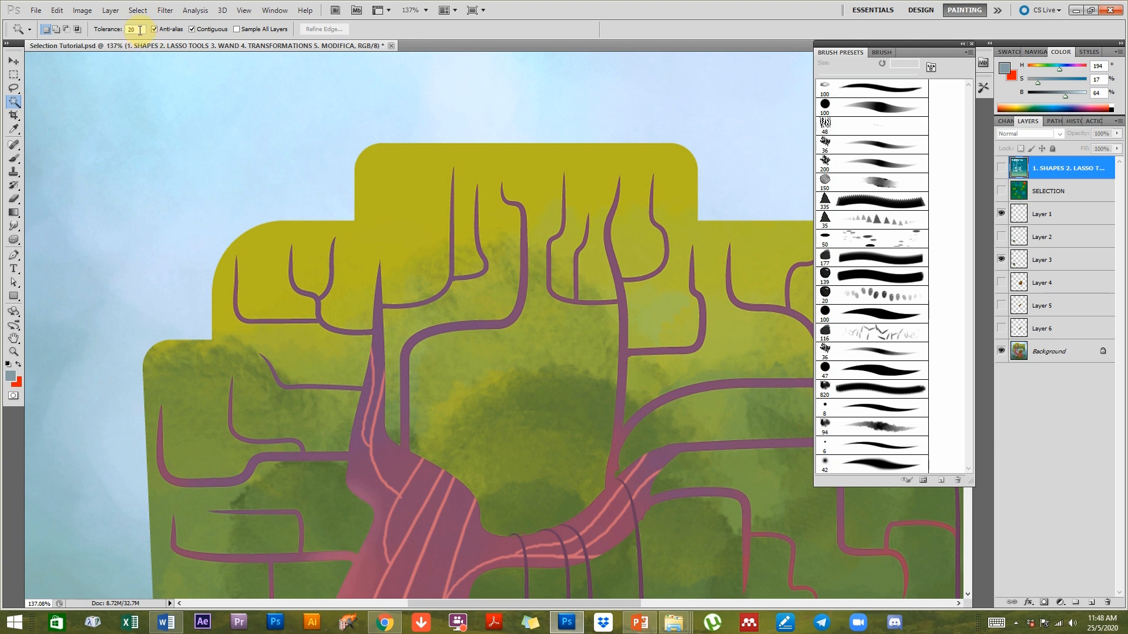
pyautogui.click(410, 202)
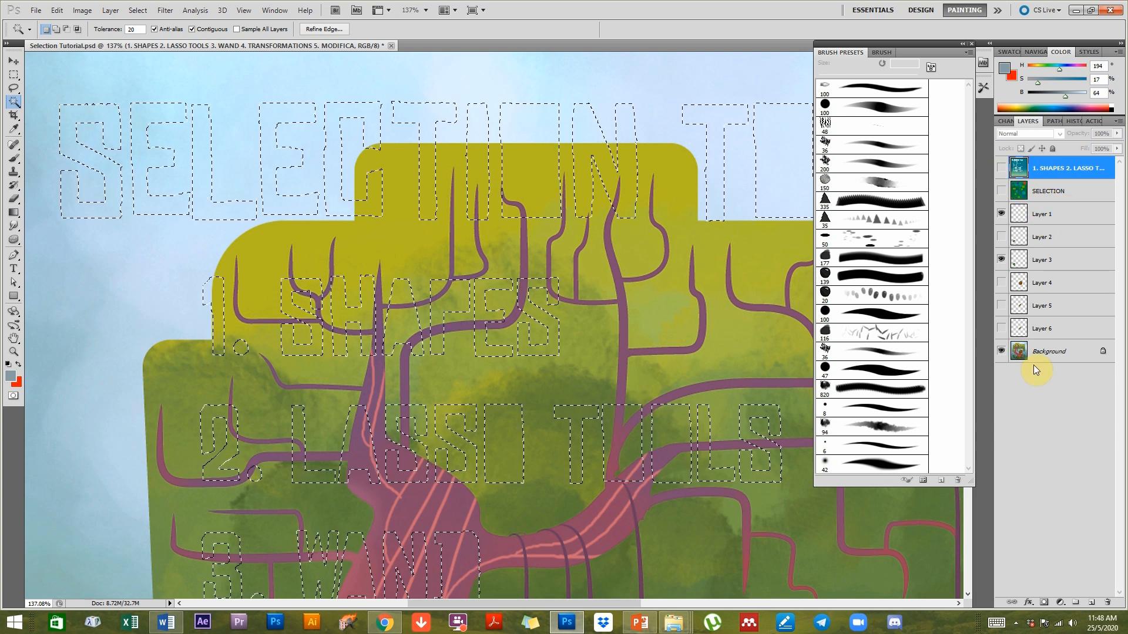
# Make the Background layer active, clear the stray text selection, and select the yellow top foliage with the Magic Wand at tolerance 20.
pyautogui.click(1049, 360)
pyautogui.hotkey('ctrl', 'd')
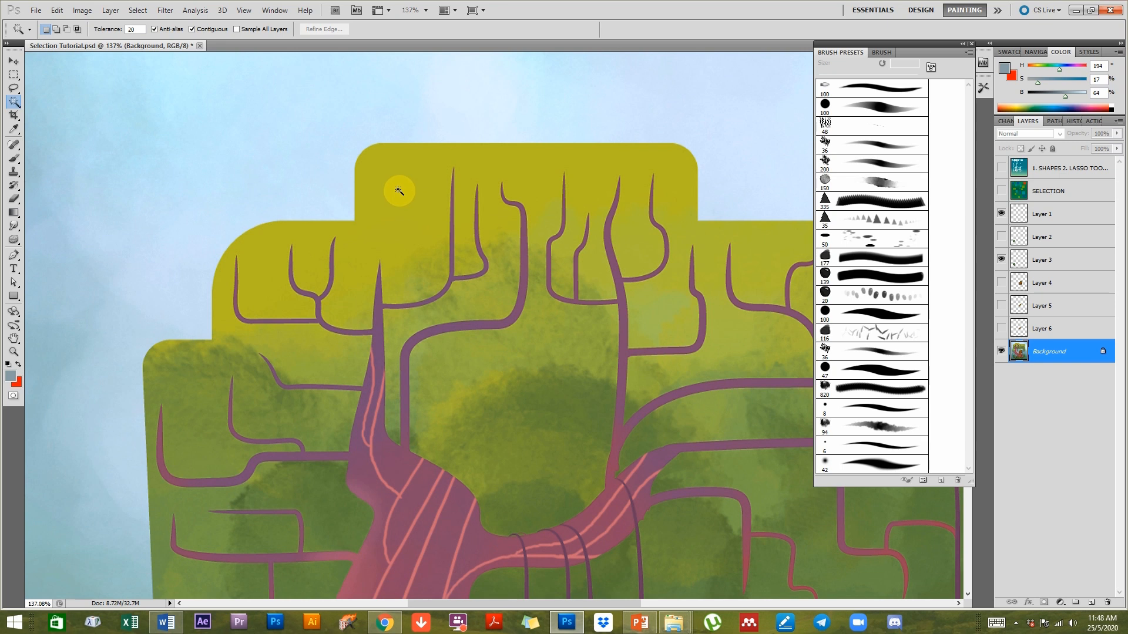
pyautogui.click(410, 221)
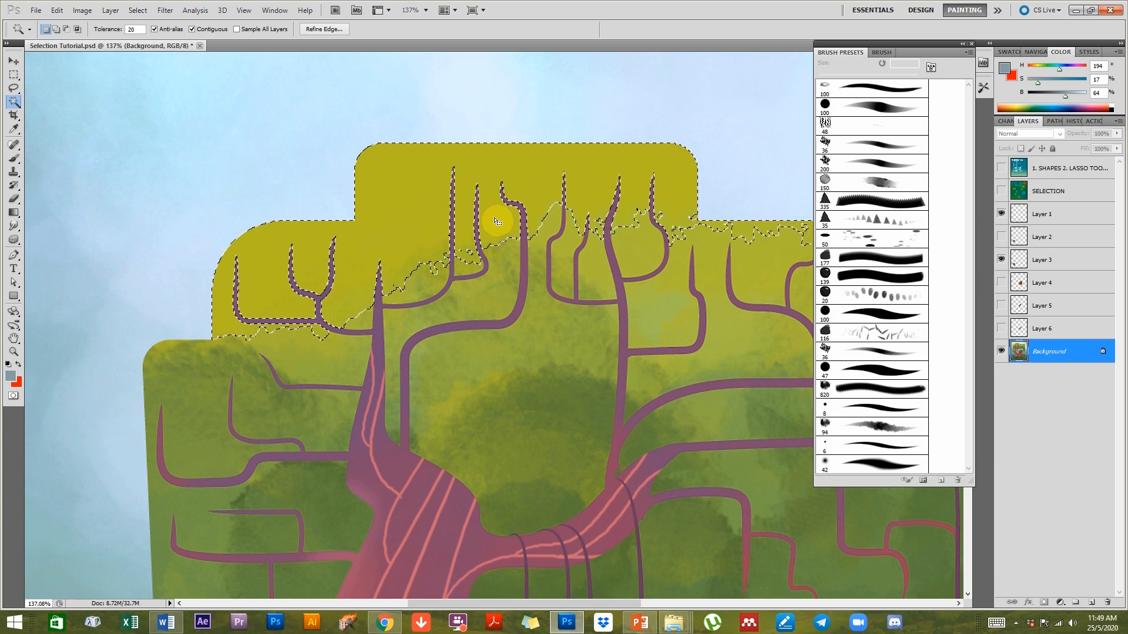
# Examine how far the Magic Wand selection reaches across the tree crown, and deselect it.
pyautogui.click(627, 291)
pyautogui.hscroll(5, 639, 285)
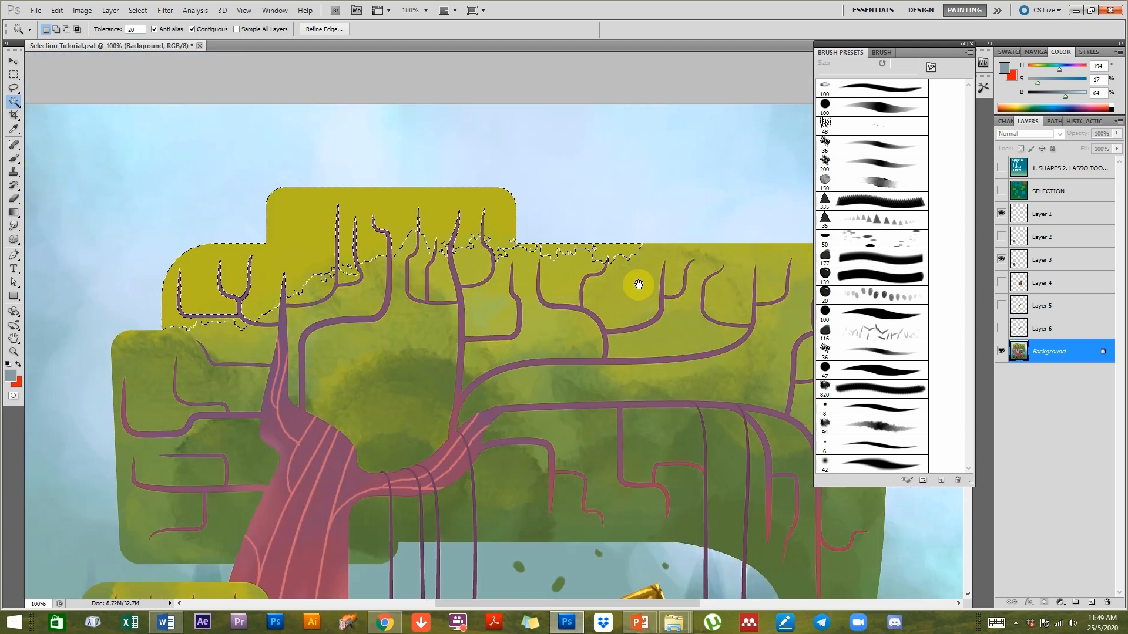
pyautogui.moveTo(710, 287); pyautogui.dragTo(498, 297)
pyautogui.moveTo(601, 325); pyautogui.dragTo(662, 129)
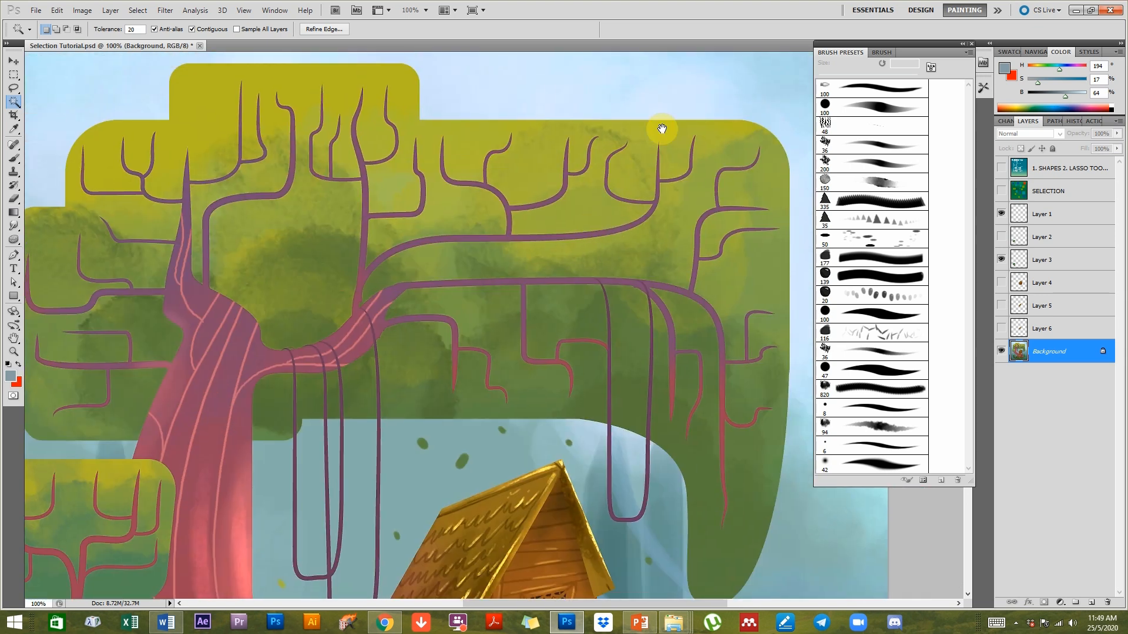
pyautogui.moveTo(611, 165); pyautogui.dragTo(700, 219)
pyautogui.hotkey('ctrl', 'd')
# Show and activate the SELECTION layer with the coloured squares, and set the Magic Wand tolerance to 1.
pyautogui.click(1002, 192)
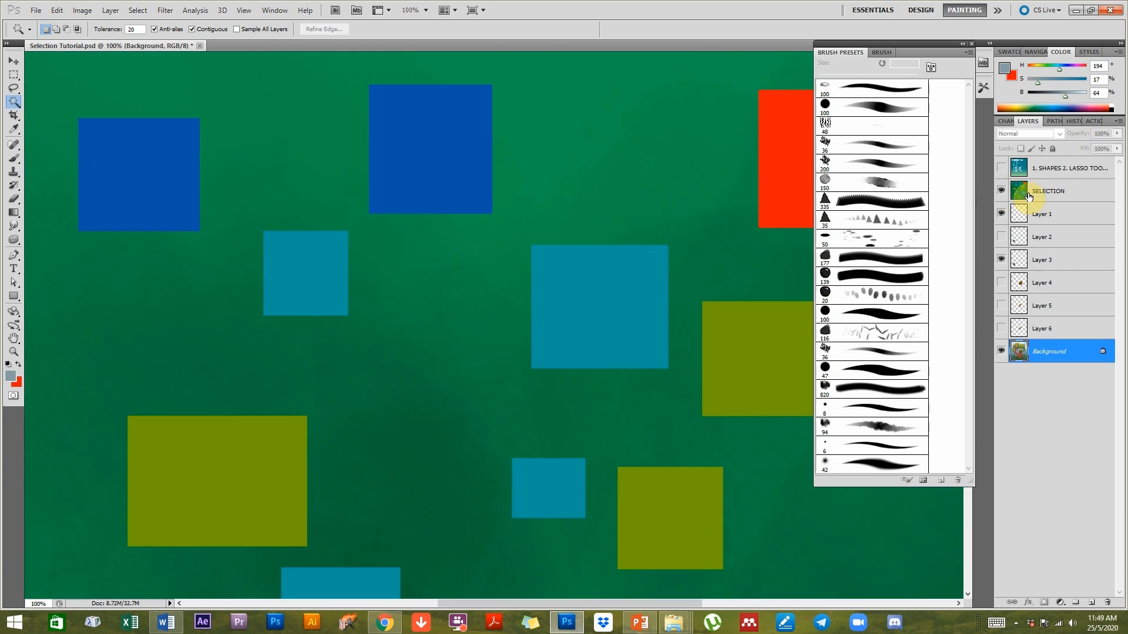
pyautogui.click(1020, 198)
pyautogui.keyDown('ctrl'); pyautogui.keyDown('alt'); pyautogui.click(512, 321); pyautogui.keyUp('alt'); pyautogui.keyUp('ctrl')
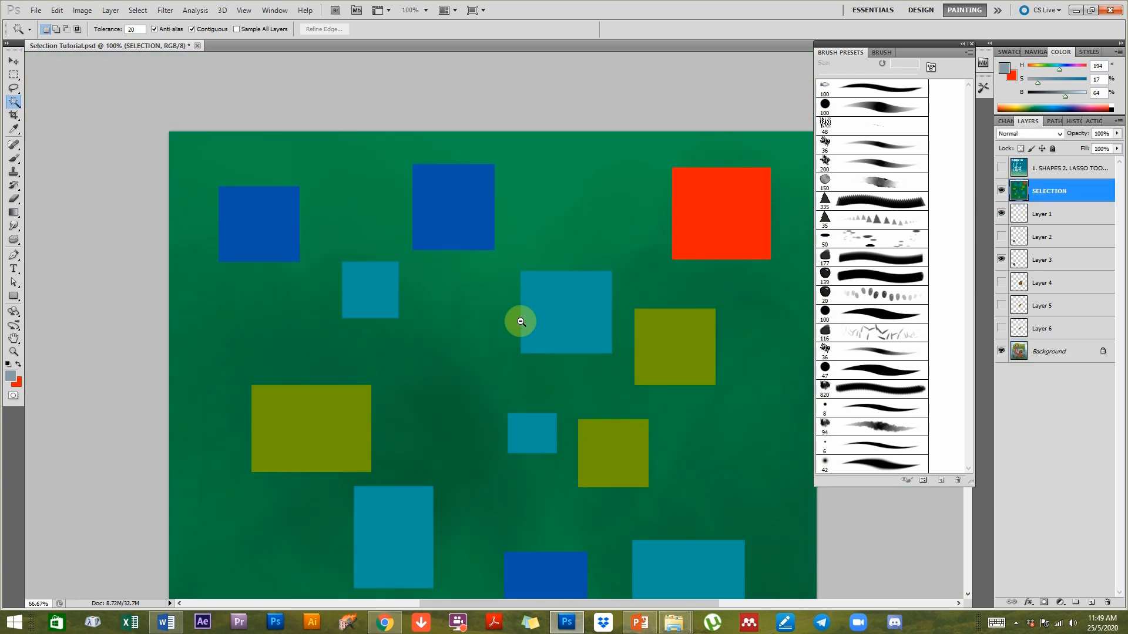
pyautogui.keyDown('ctrl'); pyautogui.keyDown('alt'); pyautogui.click(531, 302); pyautogui.keyUp('alt'); pyautogui.keyUp('ctrl')
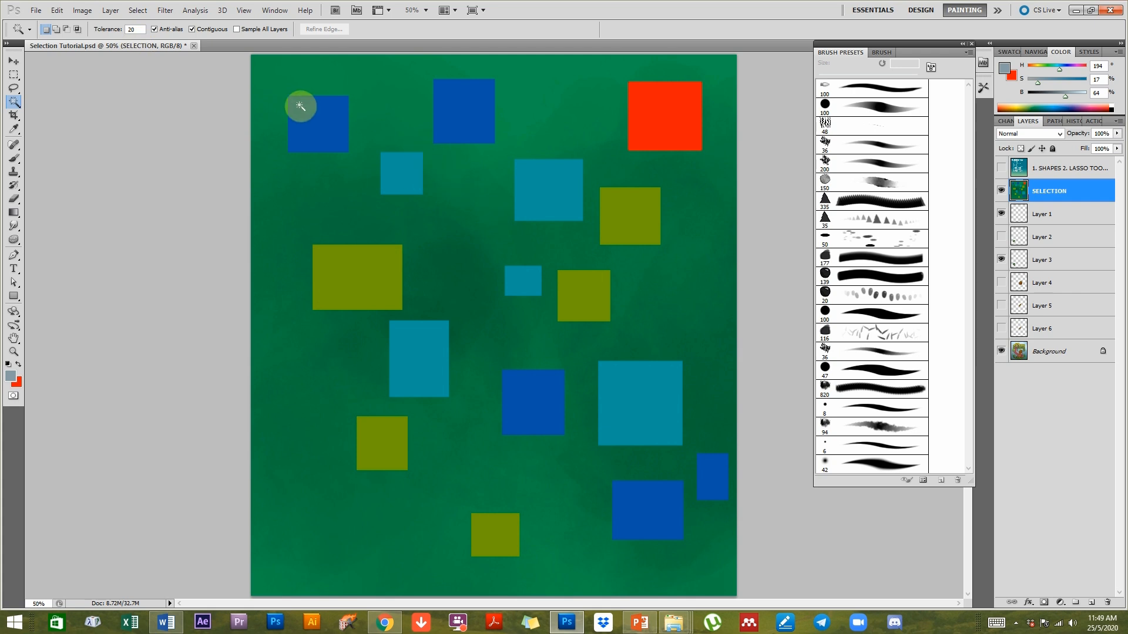
pyautogui.click(135, 29)
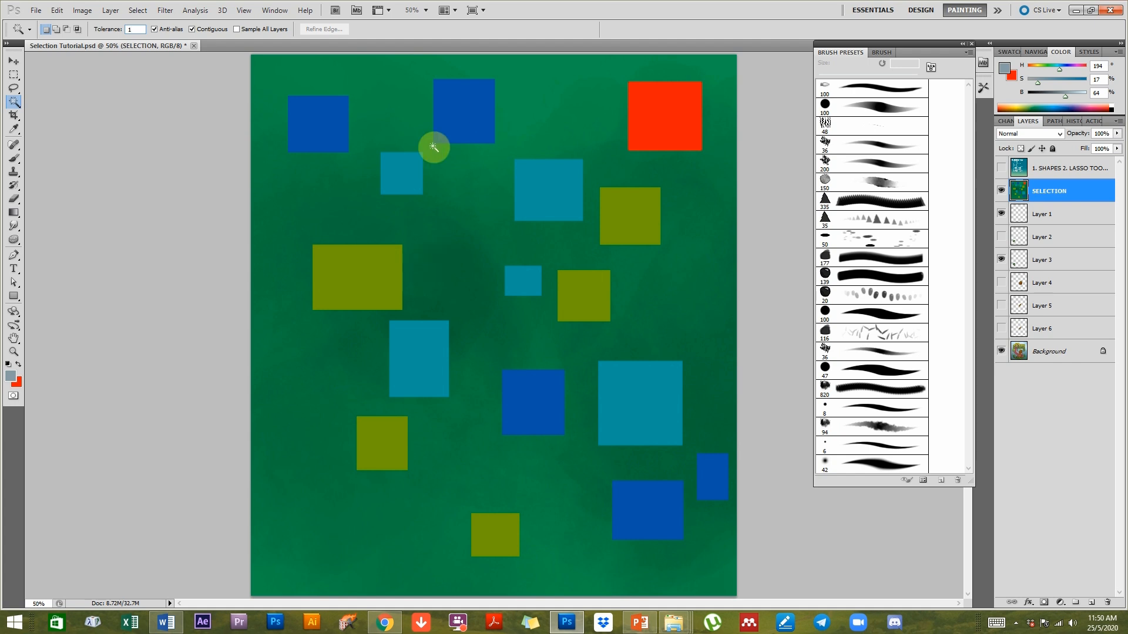
# Select part of the green backdrop between the upper blue square and the red square with the Magic Wand at tolerance 1.
pyautogui.click(534, 98)
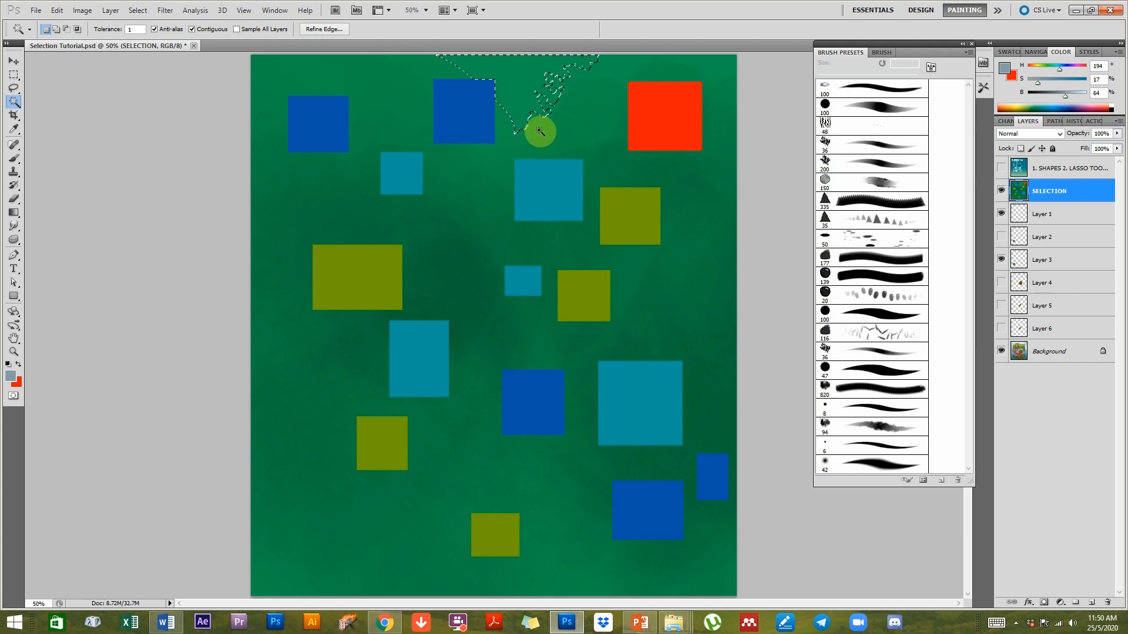
pyautogui.moveTo(522, 132); pyautogui.dragTo(589, 182)
pyautogui.moveTo(591, 115); pyautogui.dragTo(576, 221)
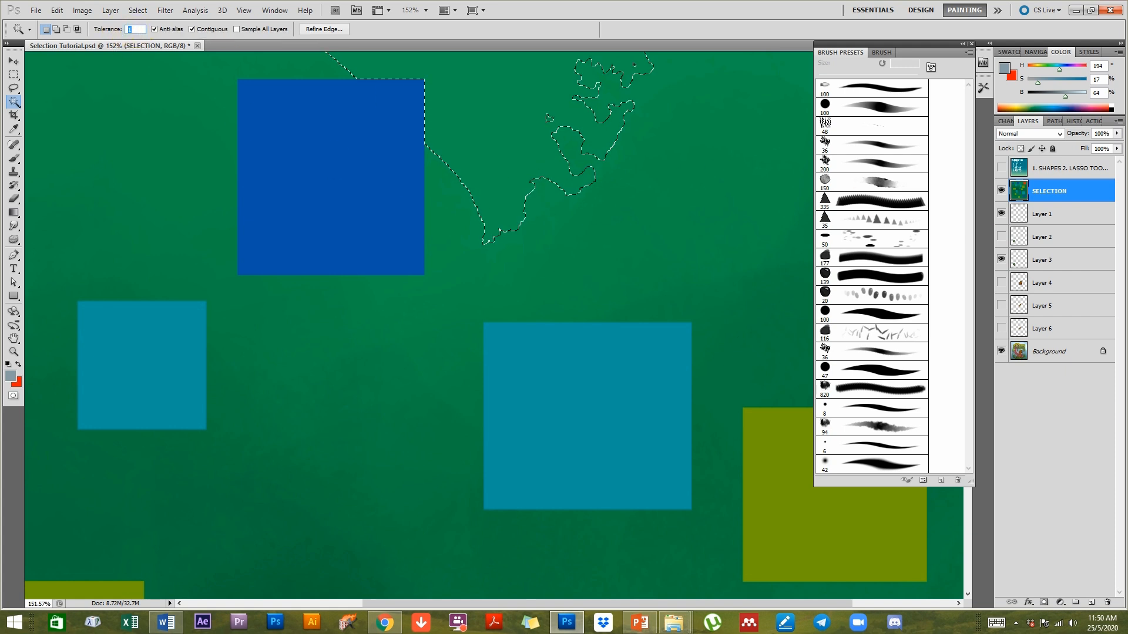
# Clear the selection and select the green backdrop around the squares with the Magic Wand at tolerance 50.
pyautogui.hotkey('ctrl', 'd')
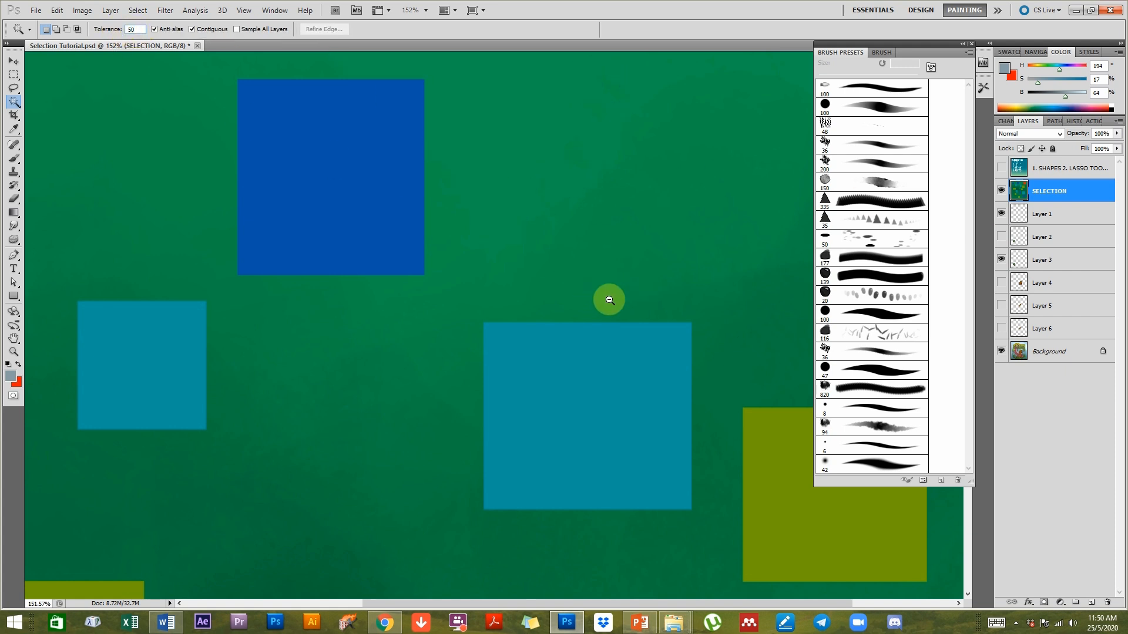
pyautogui.hotkey('ctrl', '1')
pyautogui.click(531, 103)
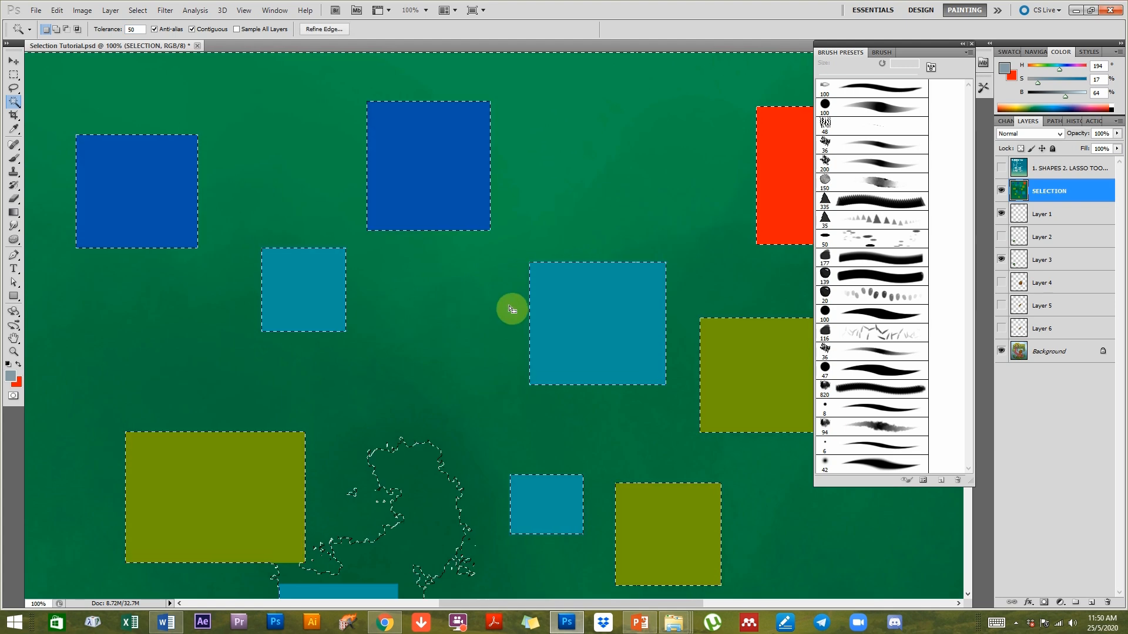
pyautogui.moveTo(533, 411); pyautogui.dragTo(624, 146)
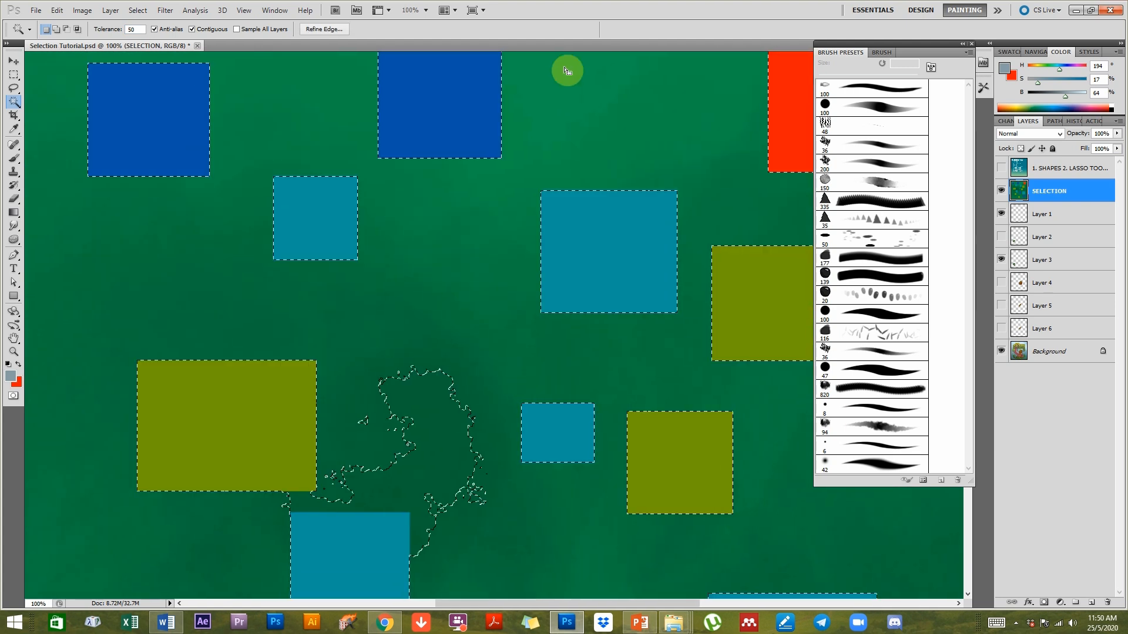
pyautogui.moveTo(506, 323); pyautogui.dragTo(518, 222)
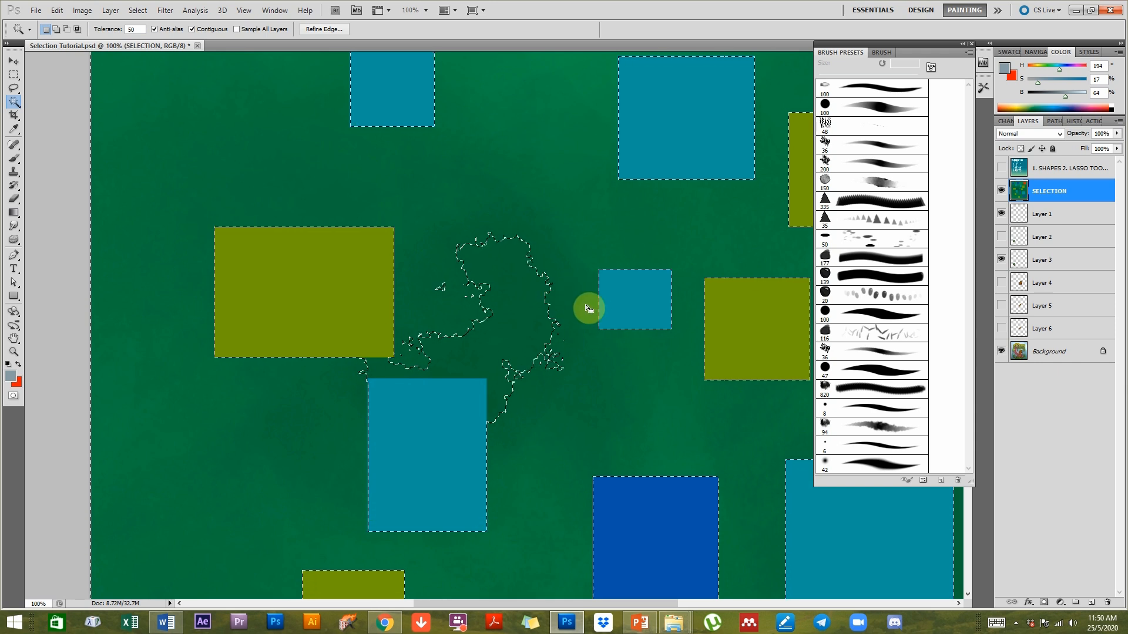
# Add the dark green patch, the large olive rectangle and the nearby olive square to the backdrop selection at tolerance 50.
pyautogui.hotkey('ctrl', 'd')
pyautogui.moveTo(554, 387); pyautogui.dragTo(555, 340)
pyautogui.hotkey('ctrl', 'z')
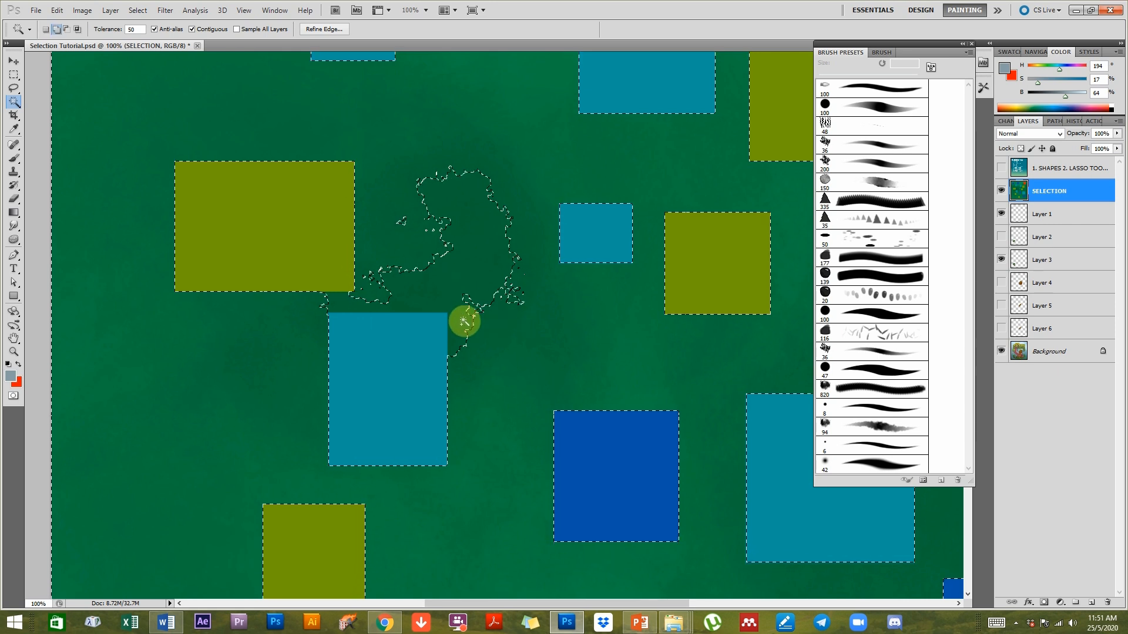
pyautogui.click(446, 286)
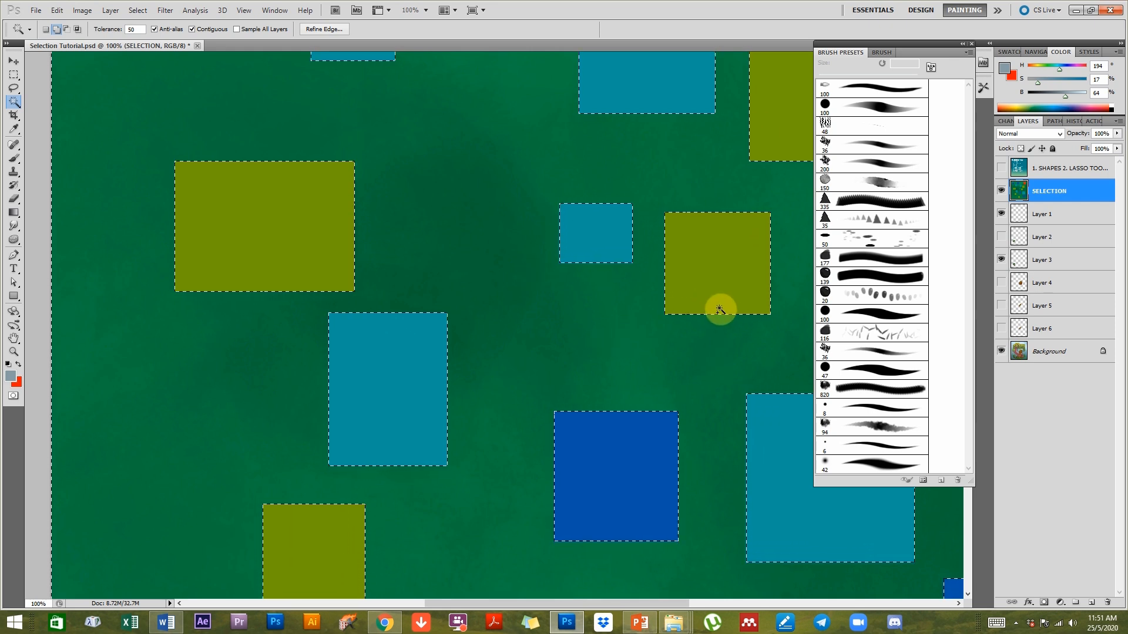
pyautogui.keyDown('alt'); pyautogui.click(332, 231); pyautogui.keyUp('alt')
pyautogui.keyDown('alt'); pyautogui.click(695, 266); pyautogui.keyUp('alt')
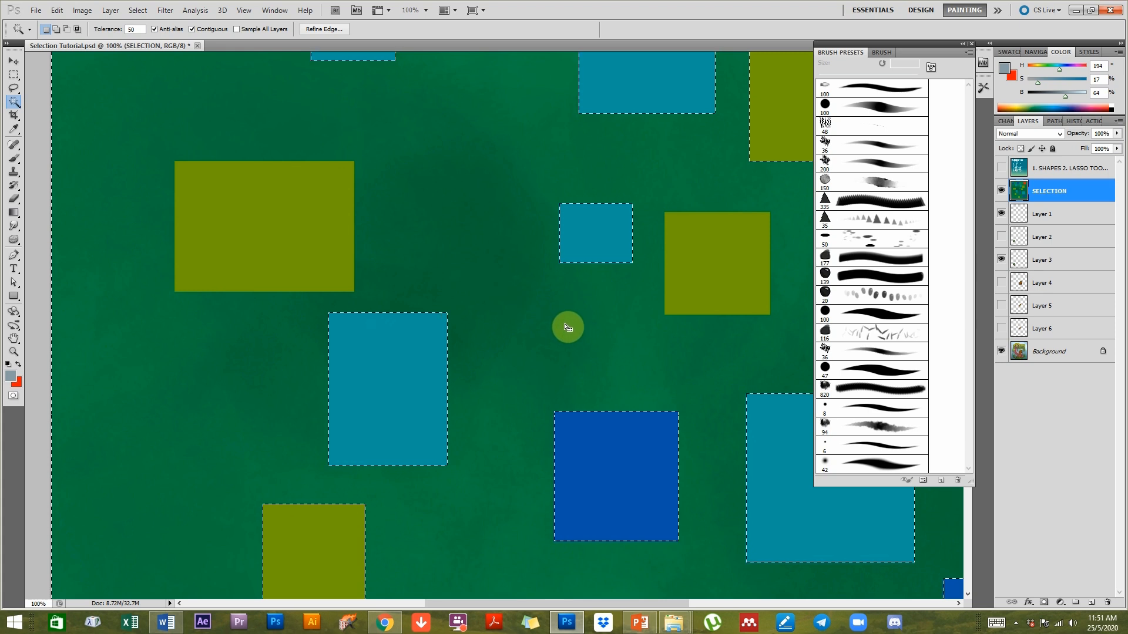
# Clear the selection and select the green backdrop again with the Magic Wand at tolerance 80.
pyautogui.hotkey('ctrl', 'd')
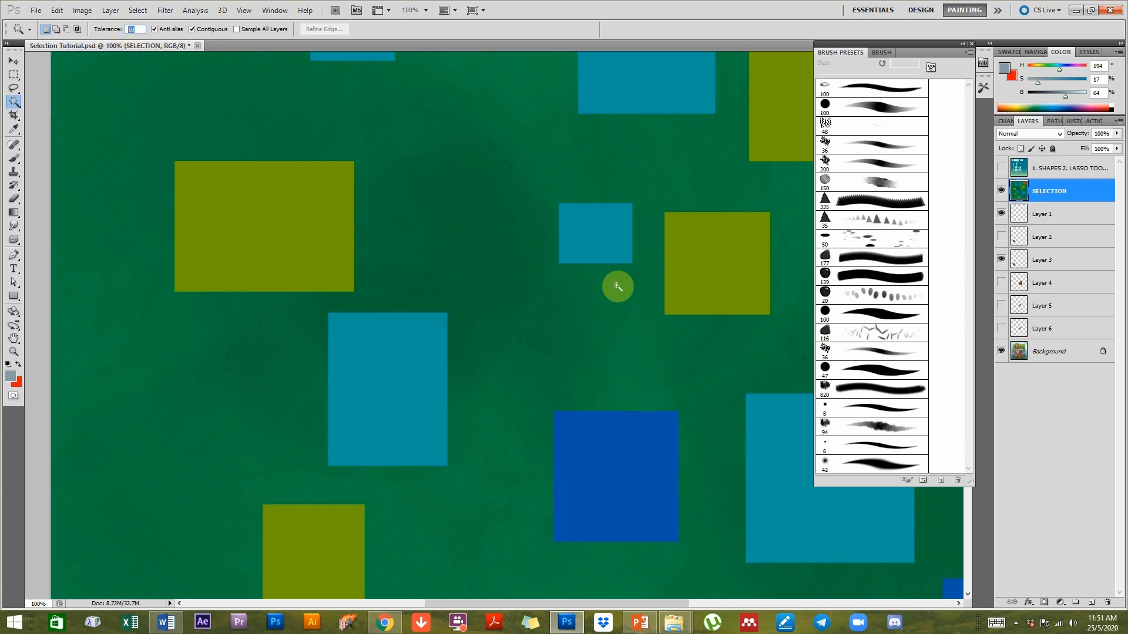
pyautogui.write('80')
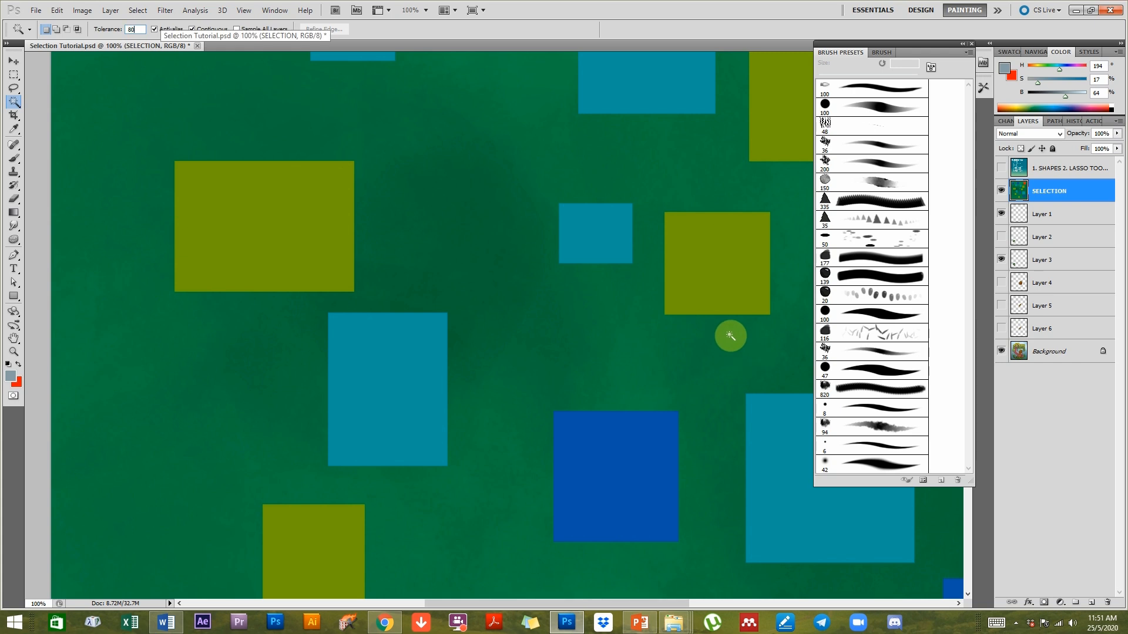
pyautogui.click(488, 246)
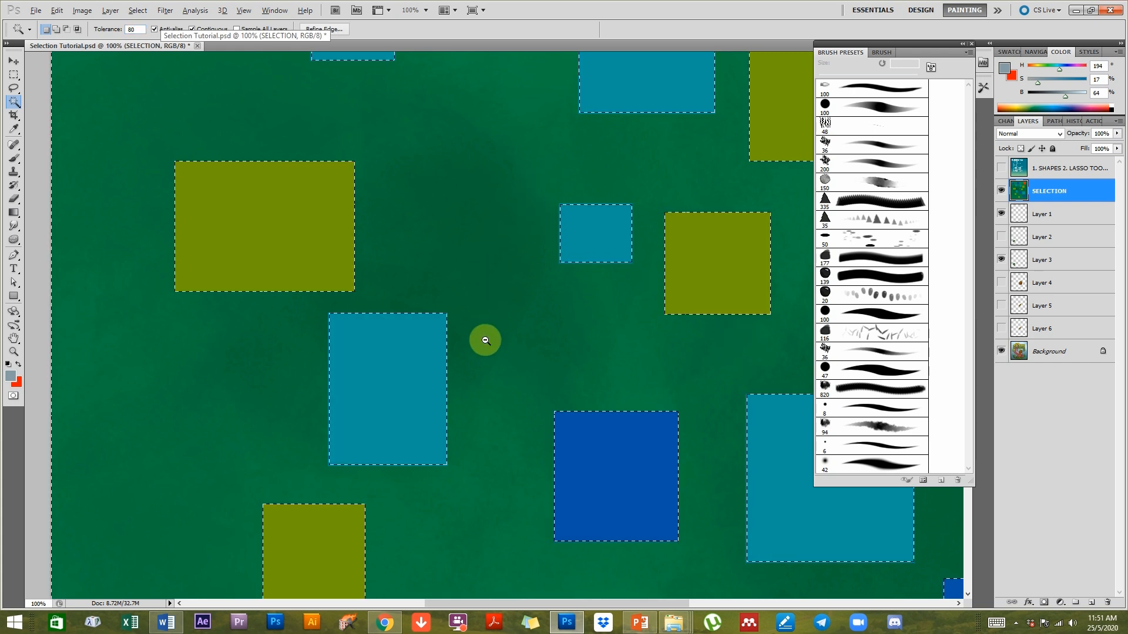
pyautogui.scroll(-1, 483, 338)
pyautogui.moveTo(499, 247); pyautogui.dragTo(517, 318)
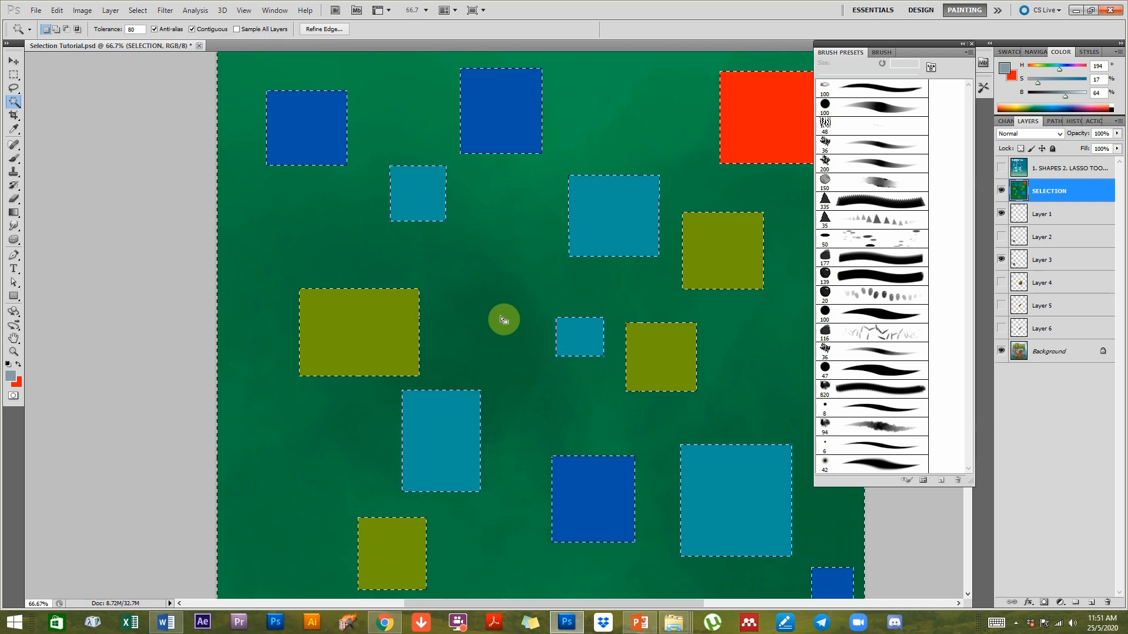
# Set the Magic Wand tolerance to 120 and reselect from the dark green area of the backdrop.
pyautogui.click(119, 30)
pyautogui.write('120')
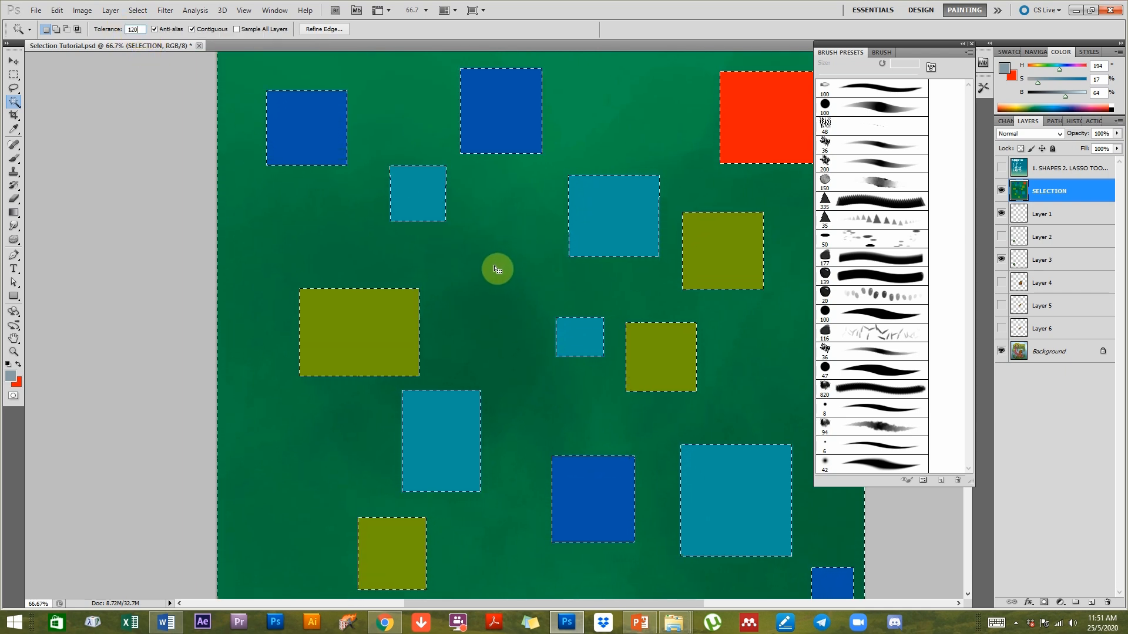
pyautogui.click(476, 281)
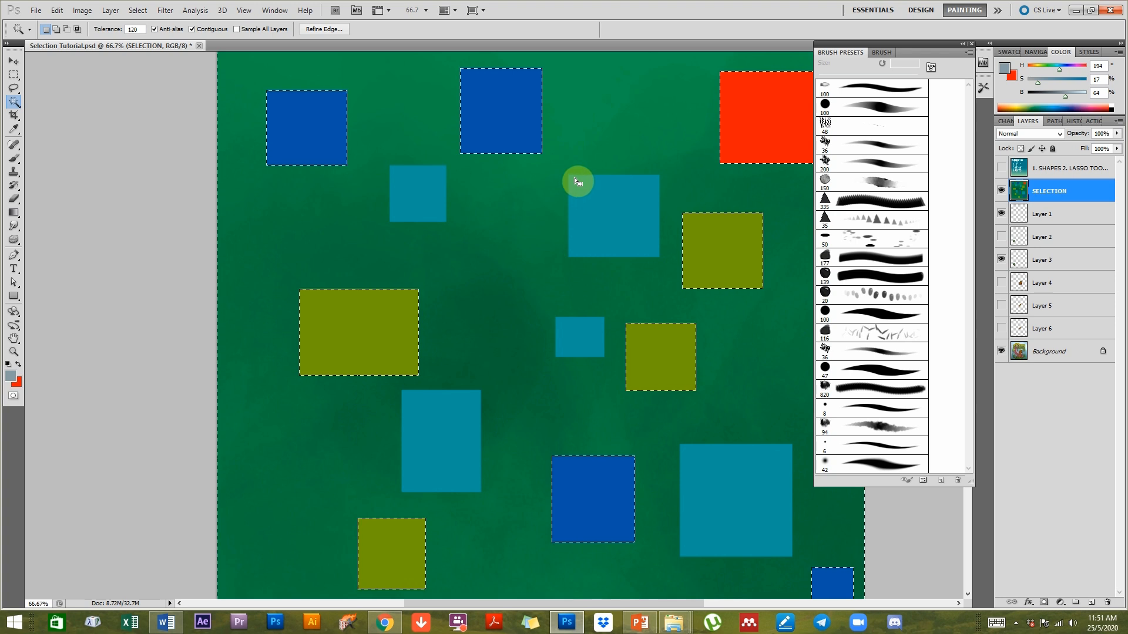
# Reselect the green backdrop near the teal square with changed Magic Wand tolerances, ending at tolerance 150.
pyautogui.click(134, 28)
pyautogui.click(557, 258)
pyautogui.click(561, 200)
pyautogui.click(560, 235)
pyautogui.click(595, 144)
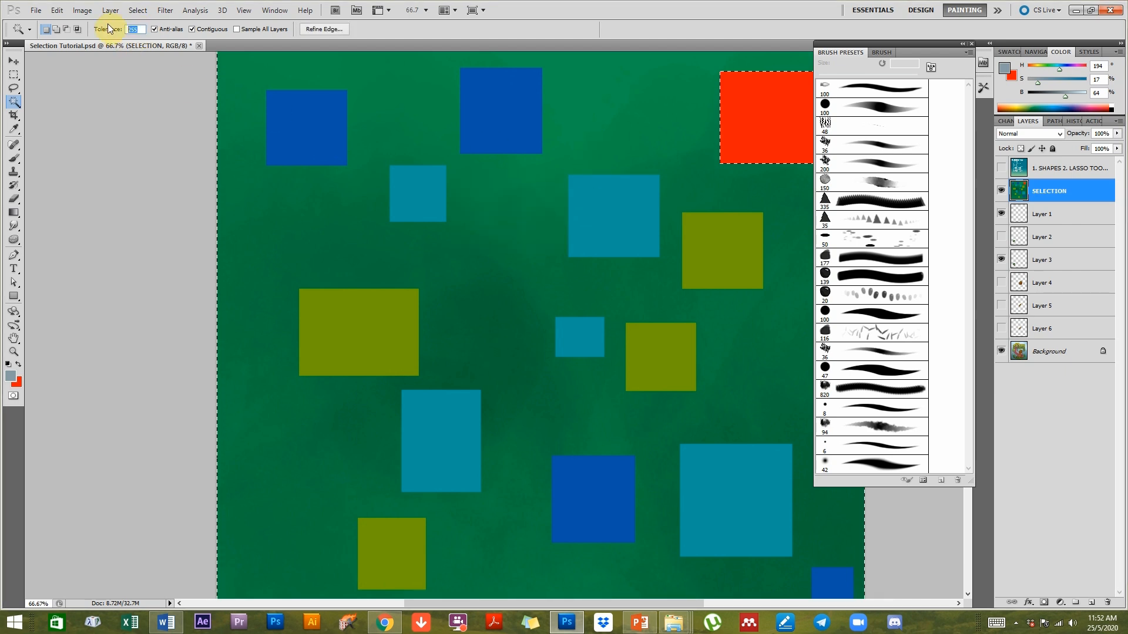
pyautogui.click(553, 182)
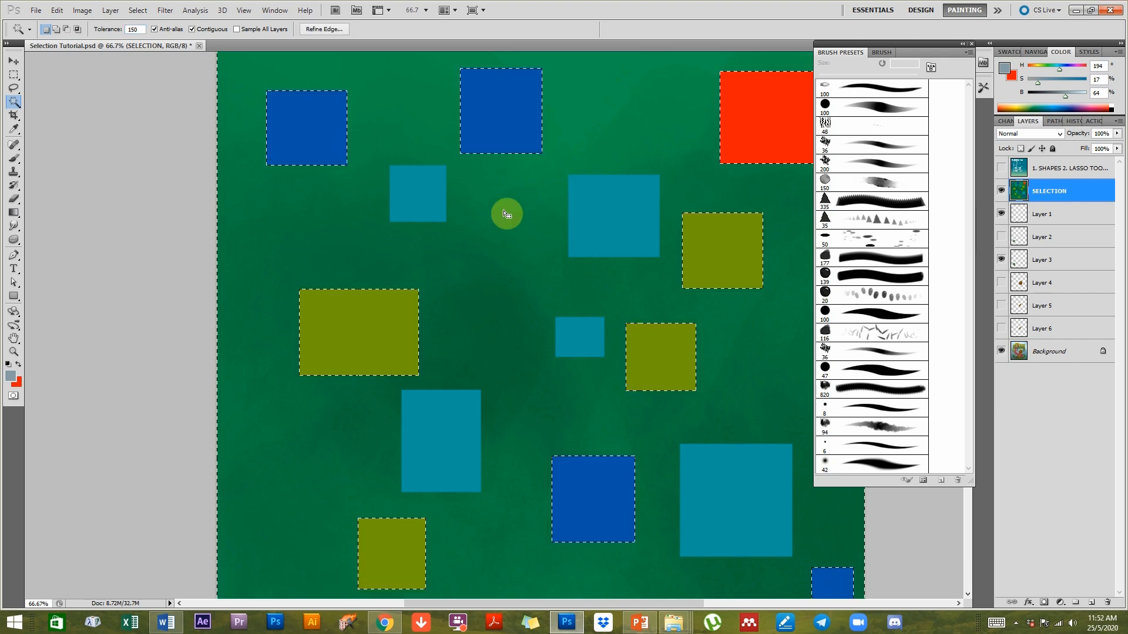
# Set the Magic Wand tolerance to 180, clear the old selection, and select the green backdrop again.
pyautogui.doubleClick(134, 29)
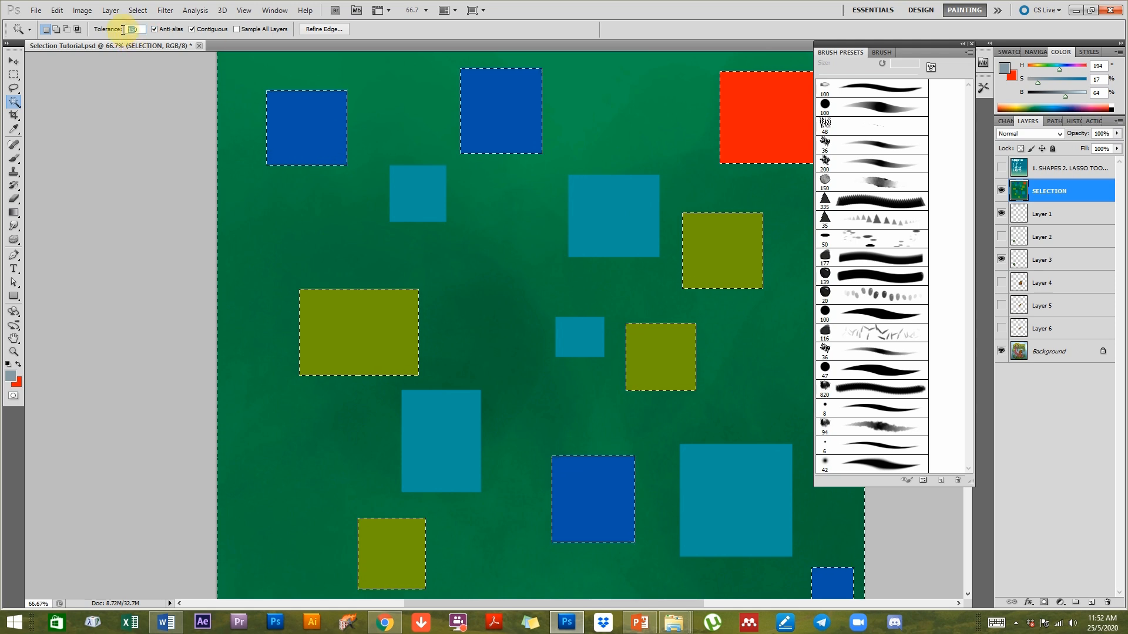
pyautogui.write('18')
pyautogui.click(132, 31)
pyautogui.press('BackSpace')
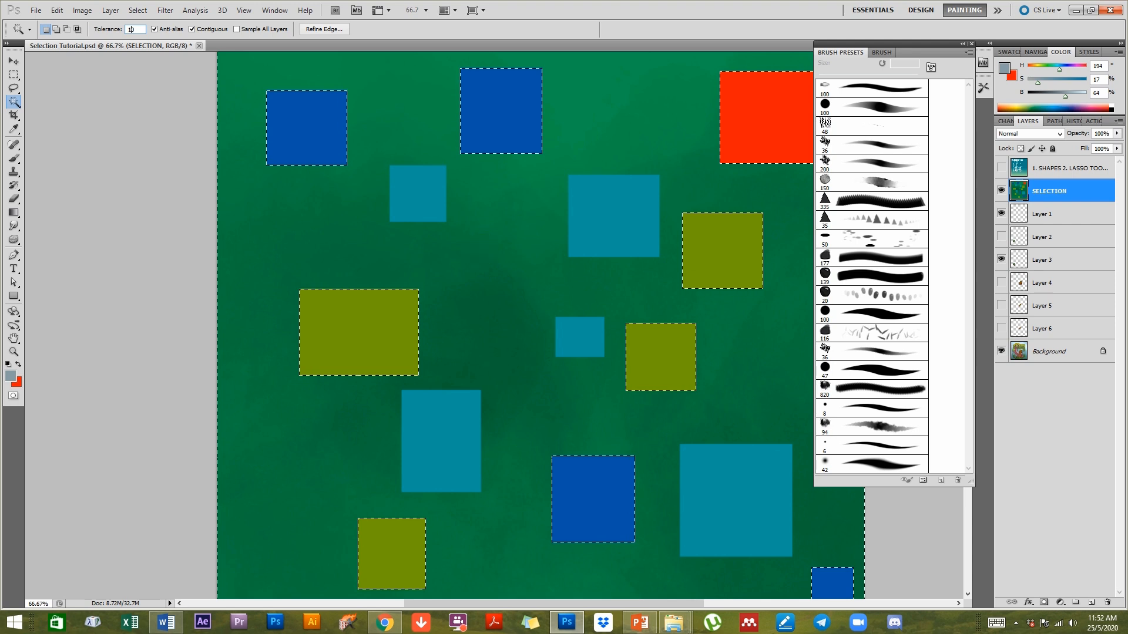
pyautogui.write('8')
pyautogui.hotkey('ctrl', 'd')
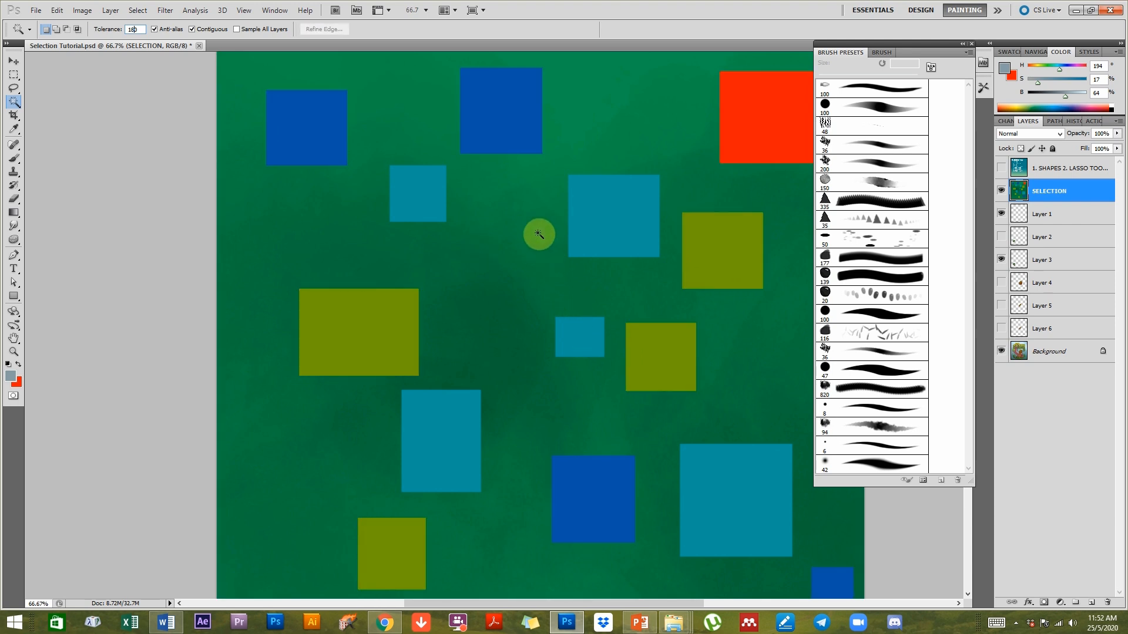
pyautogui.click(569, 156)
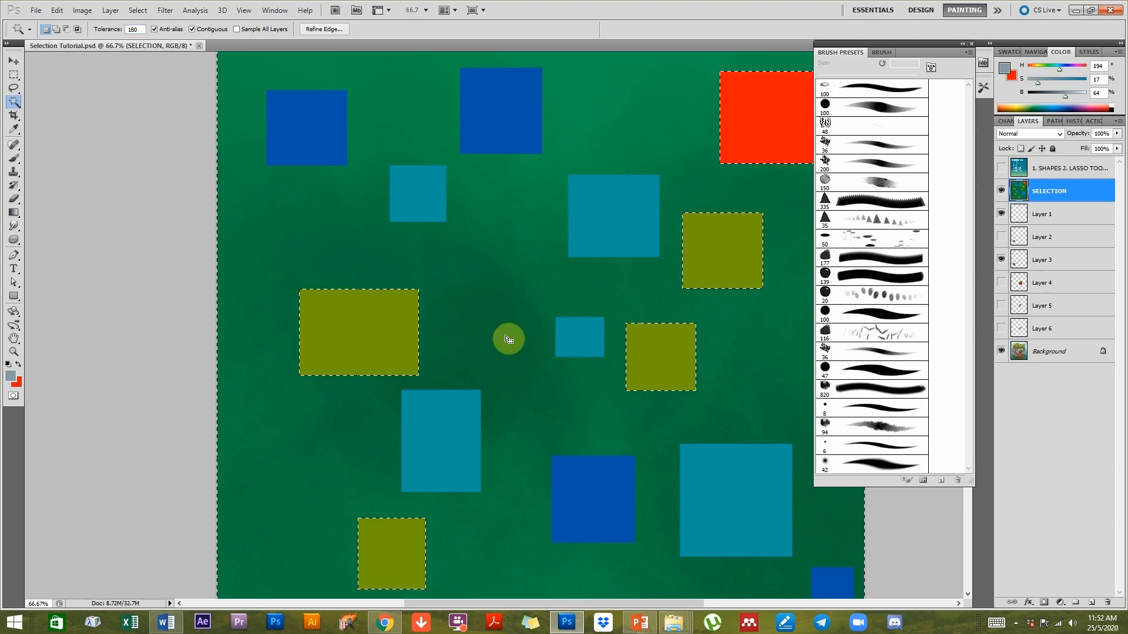
pyautogui.moveTo(637, 371); pyautogui.dragTo(486, 401)
pyautogui.moveTo(522, 316); pyautogui.dragTo(579, 312)
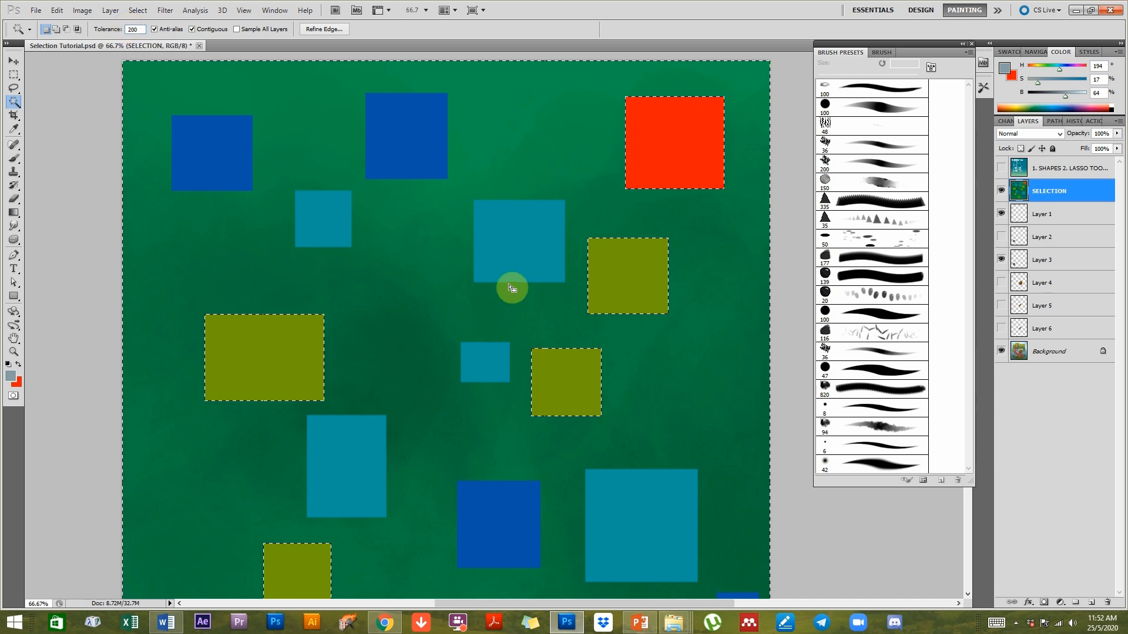
# Select the green backdrop with the Magic Wand at tolerance 200, compare the coverage over the whole canvas, and deselect it.
pyautogui.hotkey('ctrl', 'd')
pyautogui.click(545, 137)
pyautogui.keyDown('ctrl'); pyautogui.keyDown('alt'); pyautogui.click(587, 410); pyautogui.keyUp('alt'); pyautogui.keyUp('ctrl')
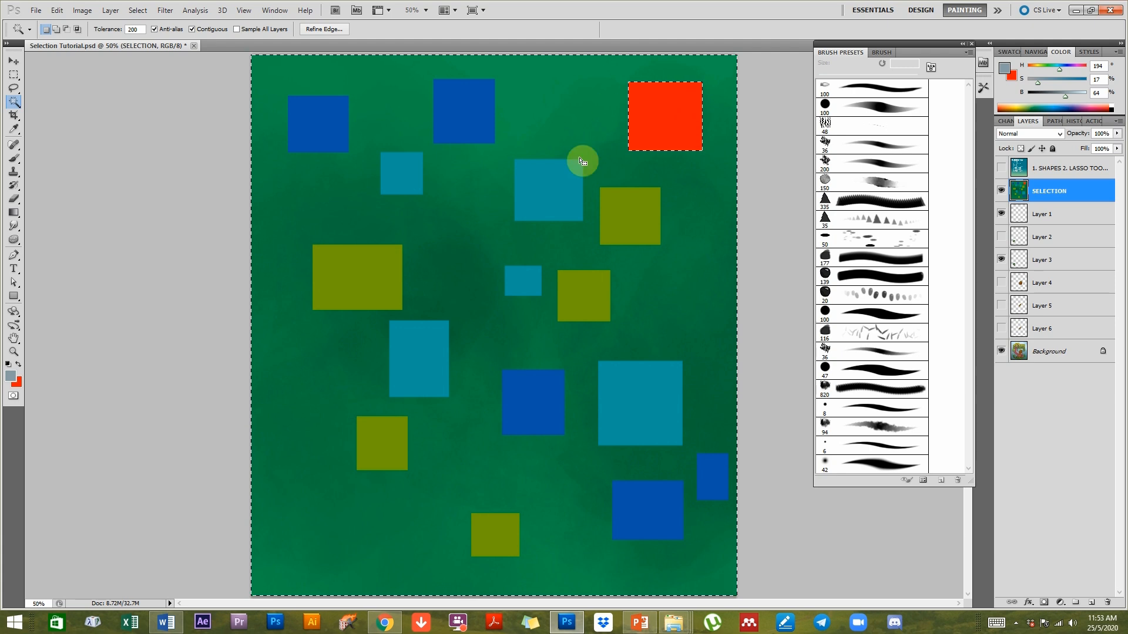
pyautogui.hotkey('ctrl', 'd')
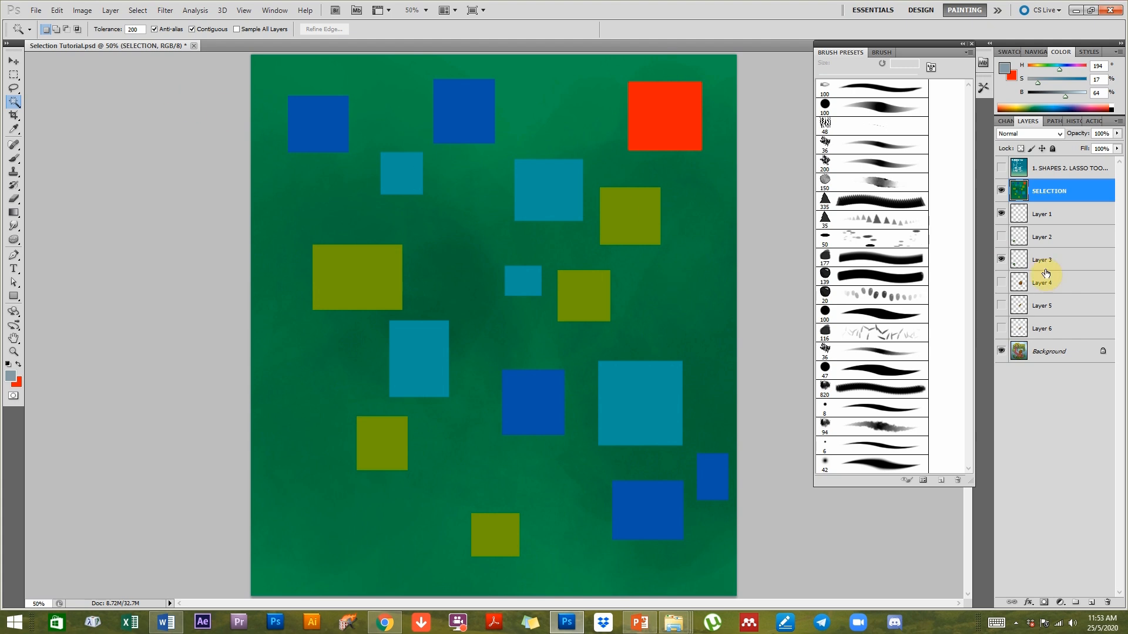
# Hide the SELECTION layer and select the blue sky on the Background layer with the Magic Wand at tolerance 150.
pyautogui.click(1001, 190)
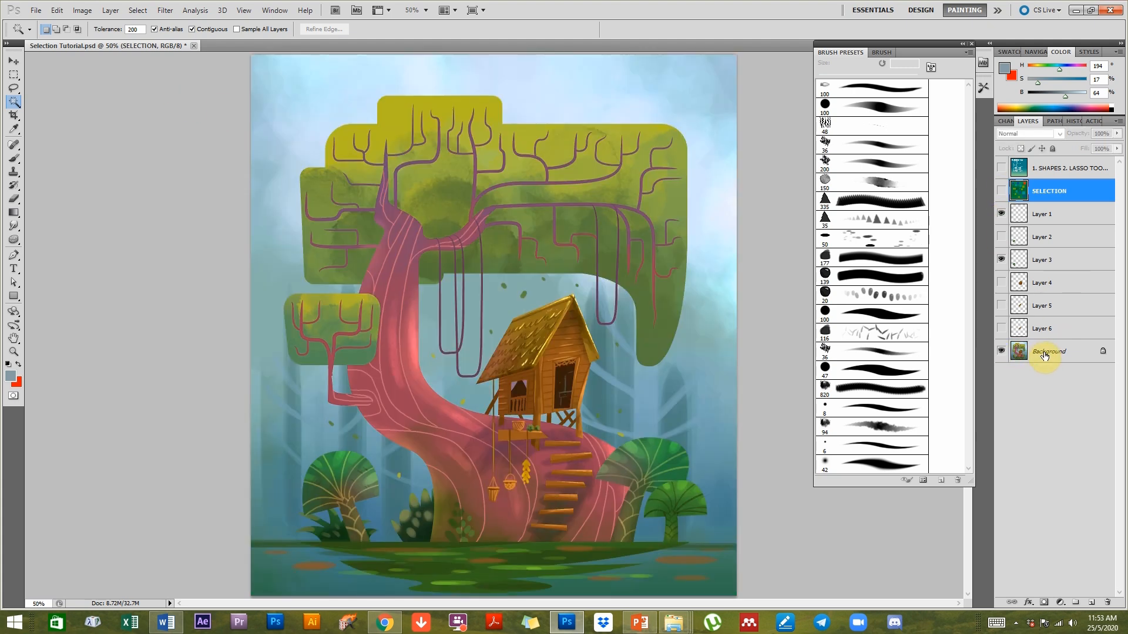
pyautogui.click(1032, 350)
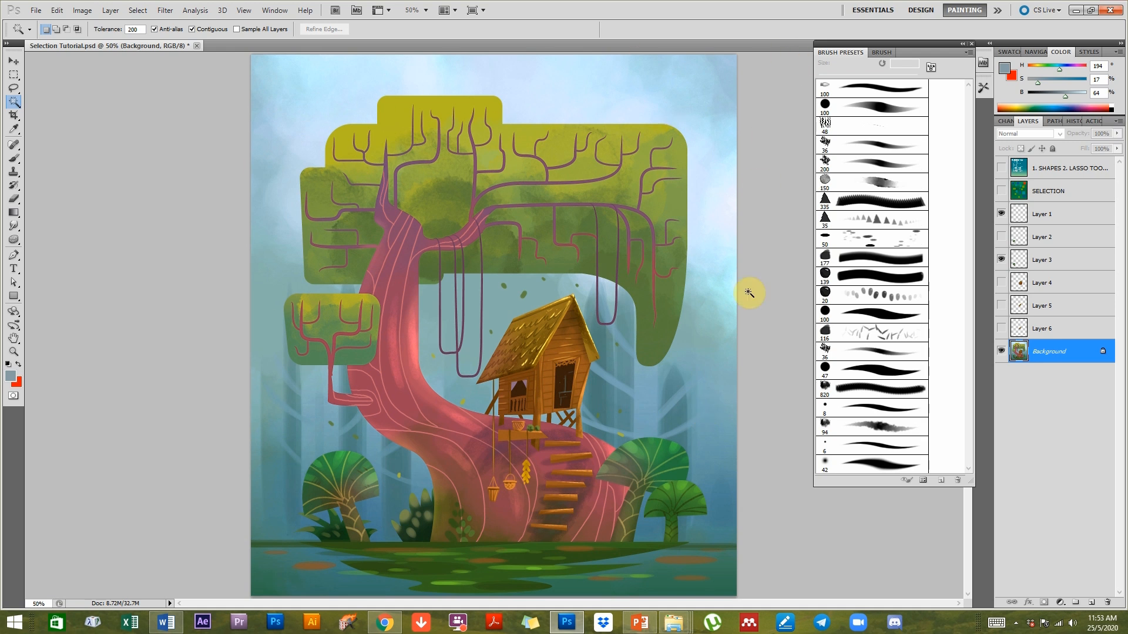
pyautogui.doubleClick(134, 31)
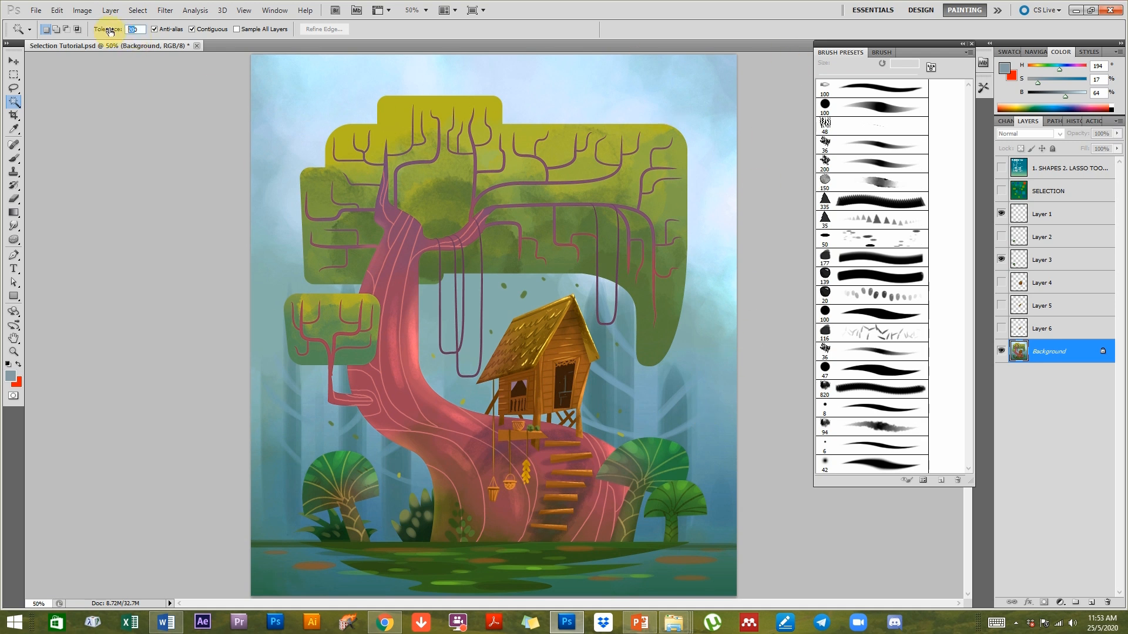
pyautogui.click(580, 110)
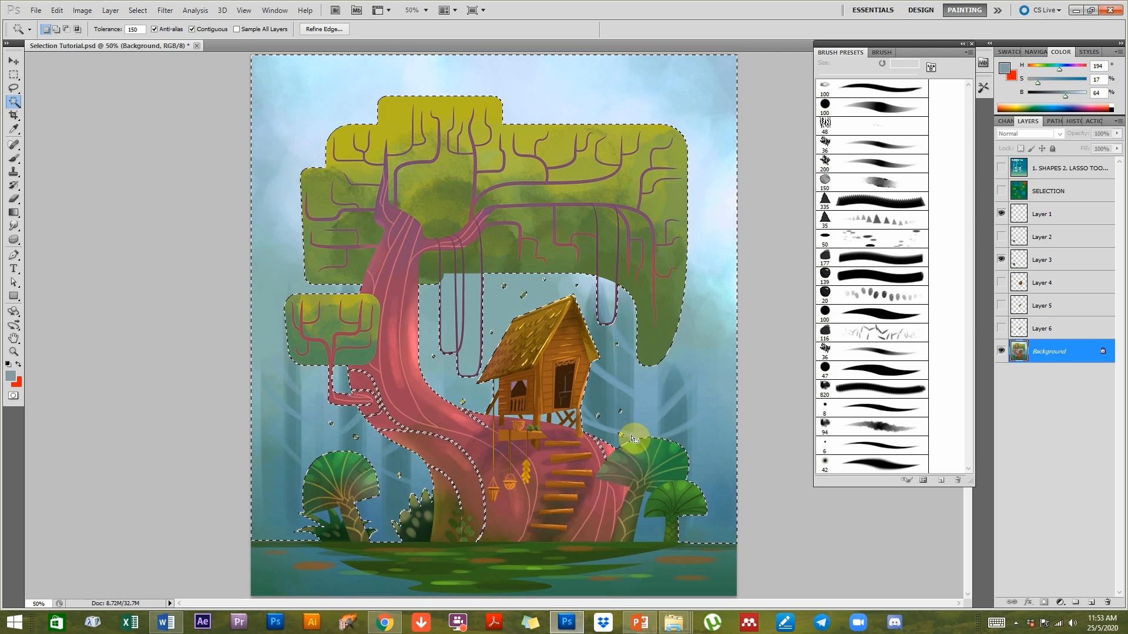
# Examine the edge of the sky selection along the pink tree trunk and its light contour lines.
pyautogui.scroll(1, 419, 501)
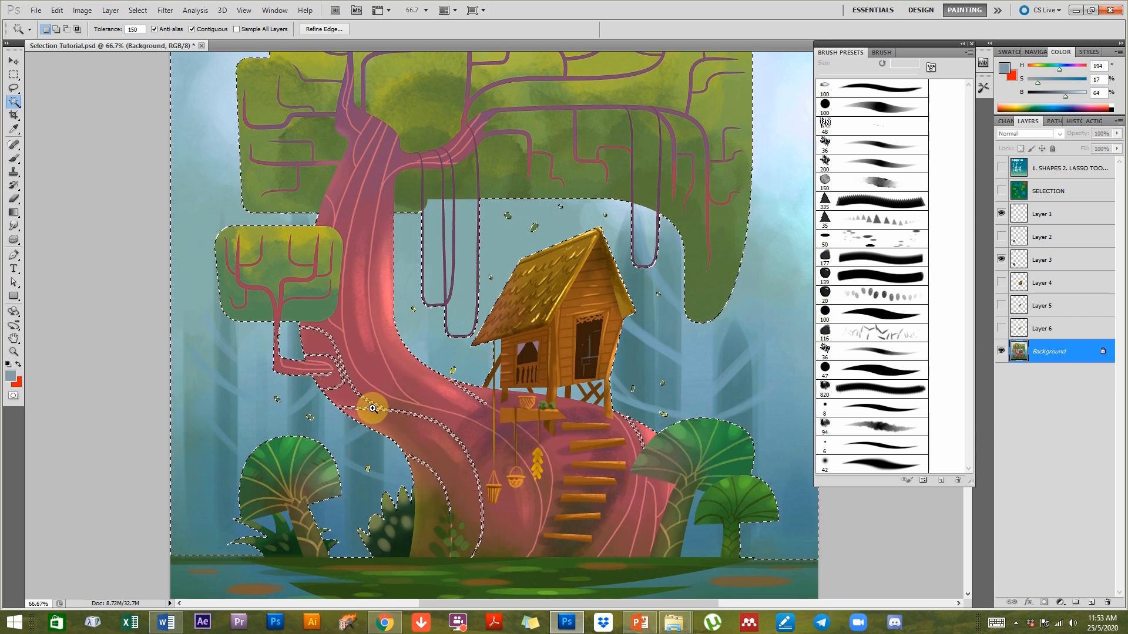
pyautogui.scroll(1, 320, 403)
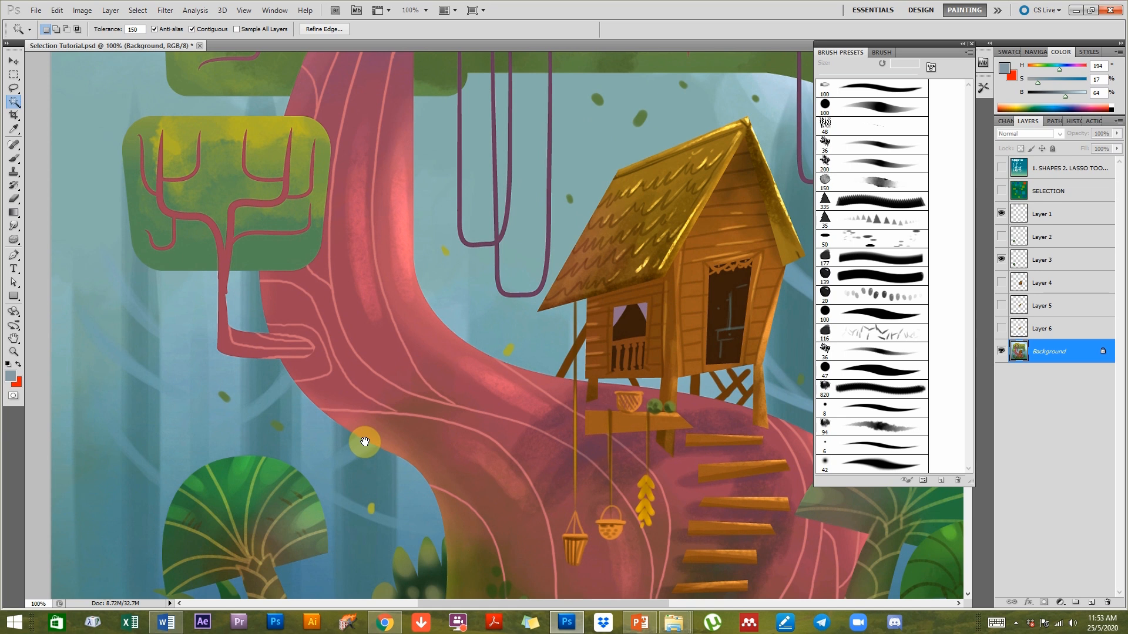
pyautogui.scroll(1, 345, 220)
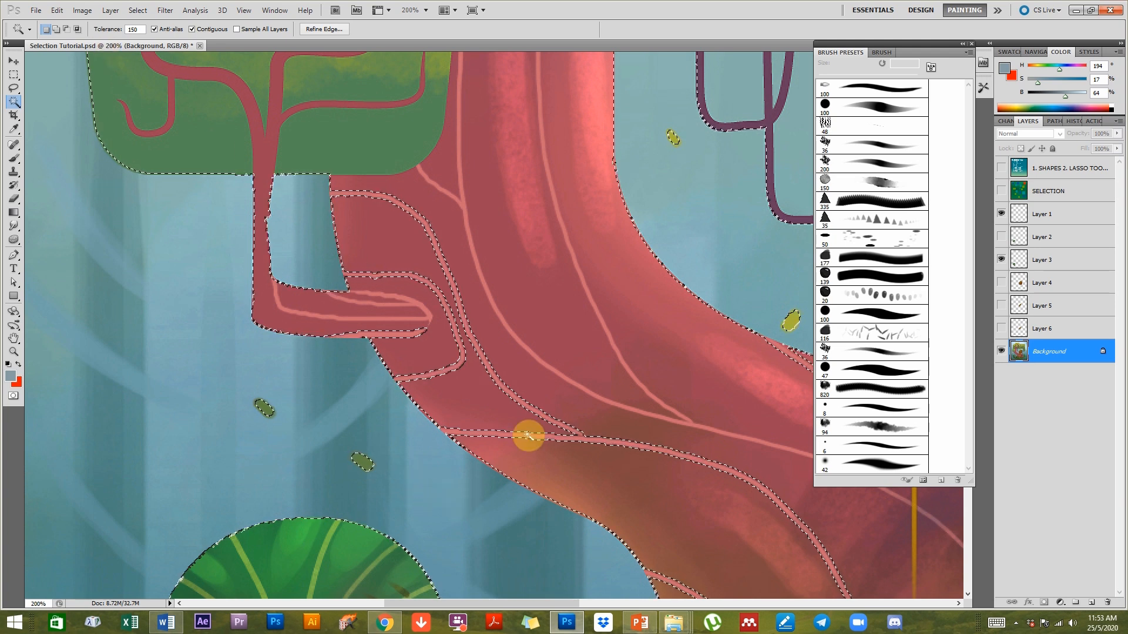
pyautogui.scroll(-1, 608, 463)
pyautogui.moveTo(736, 420); pyautogui.dragTo(541, 383)
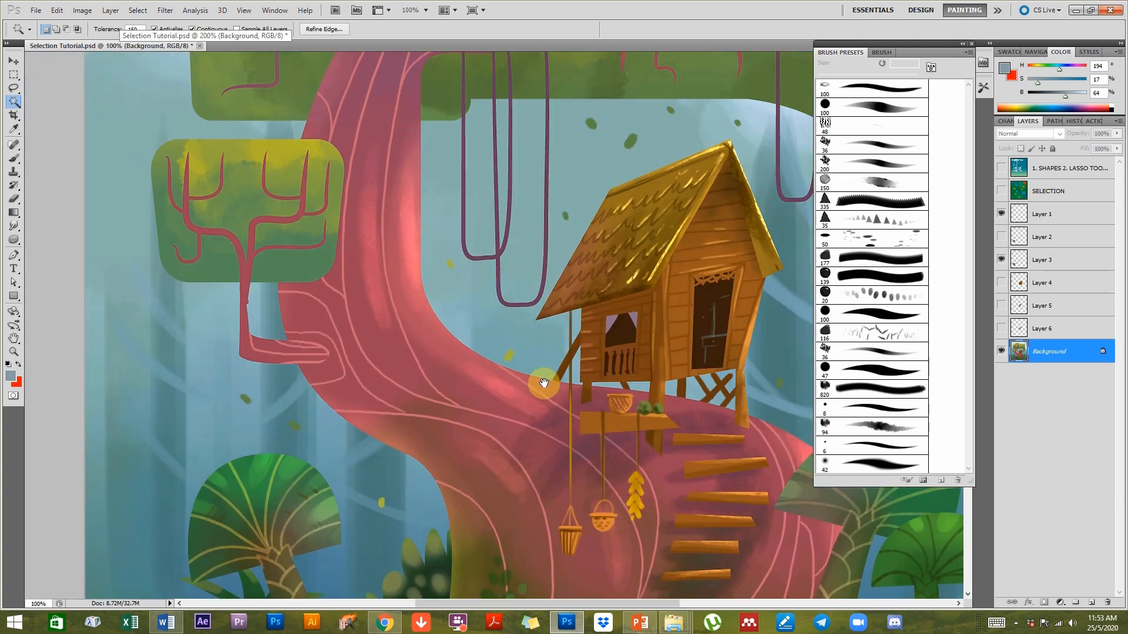
pyautogui.scroll(-1, 608, 434)
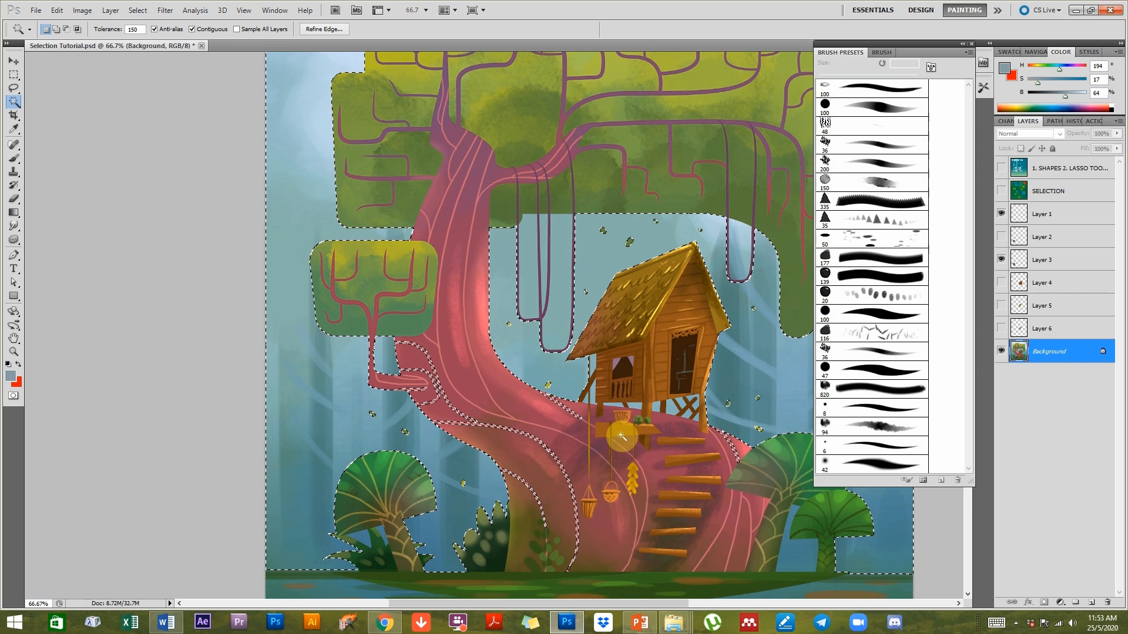
# Clear the selection and select the blue background beside the treehouse with the Magic Wand at tolerance 150.
pyautogui.hotkey('ctrl', 'd')
pyautogui.moveTo(532, 403); pyautogui.dragTo(448, 423)
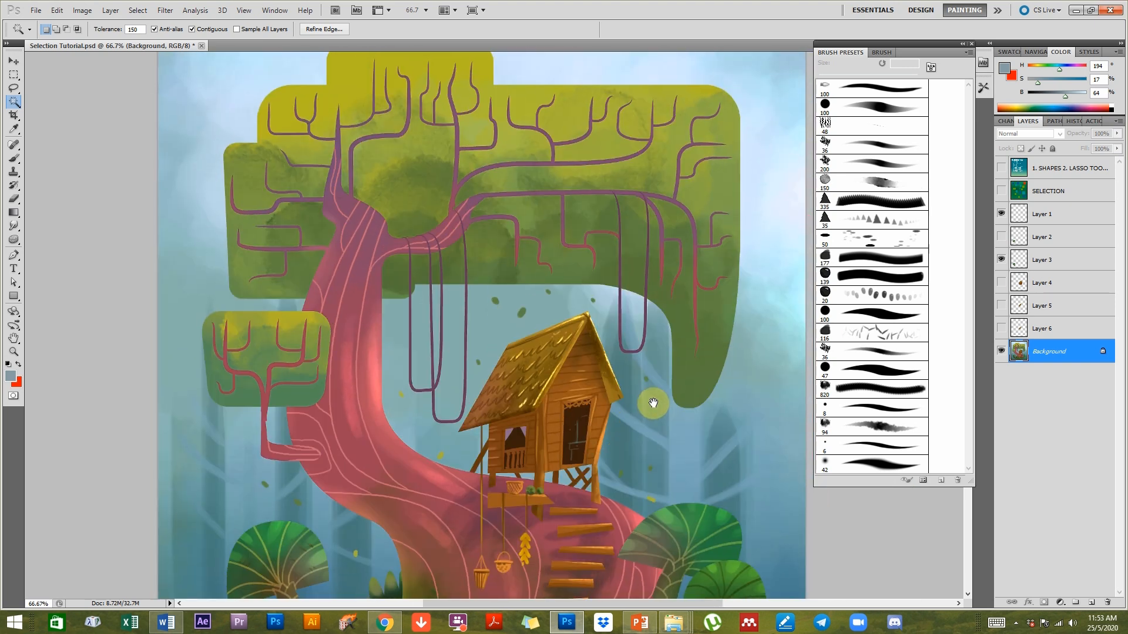
pyautogui.click(646, 331)
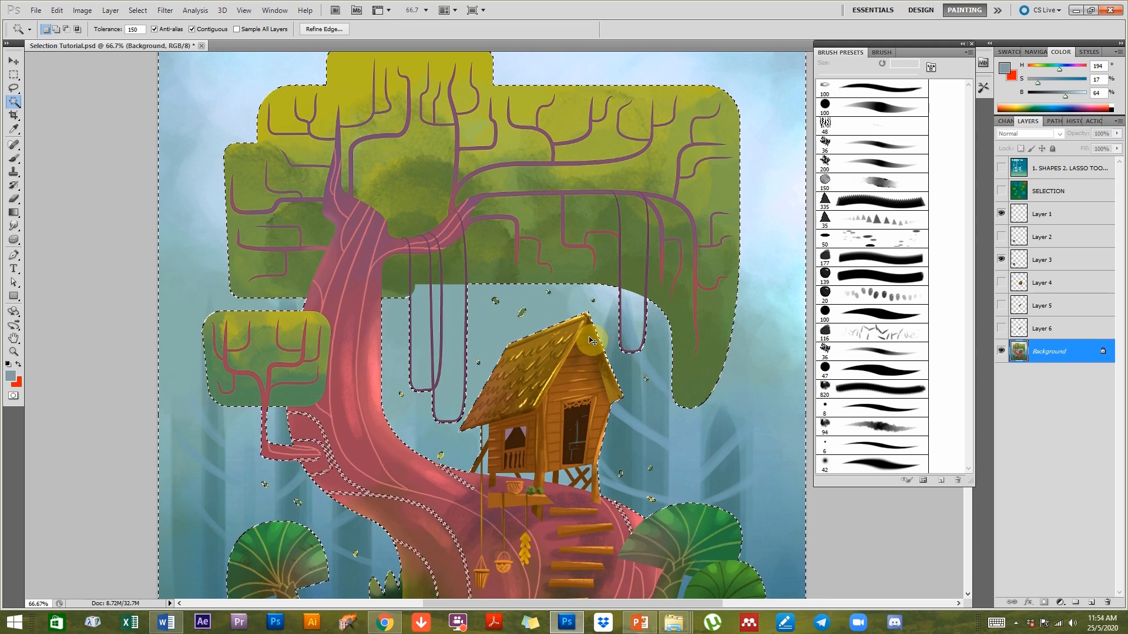
# Clear the blue background selection and briefly show the overview layer listing the selection tools before hiding it again.
pyautogui.hotkey('ctrl', 'd')
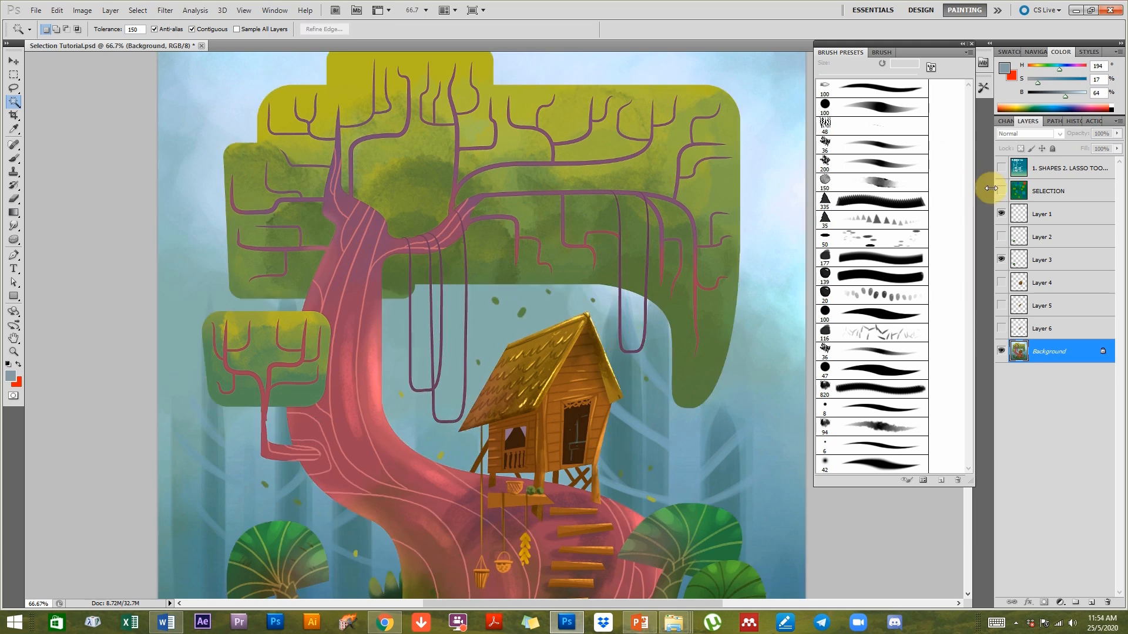
pyautogui.click(1002, 169)
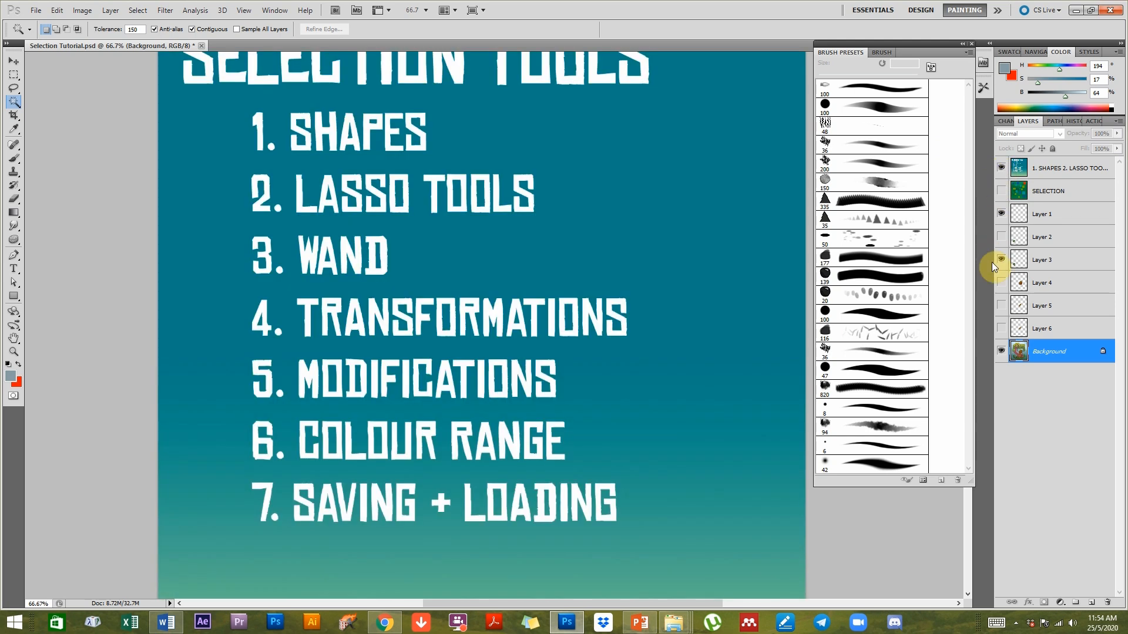
pyautogui.click(1001, 170)
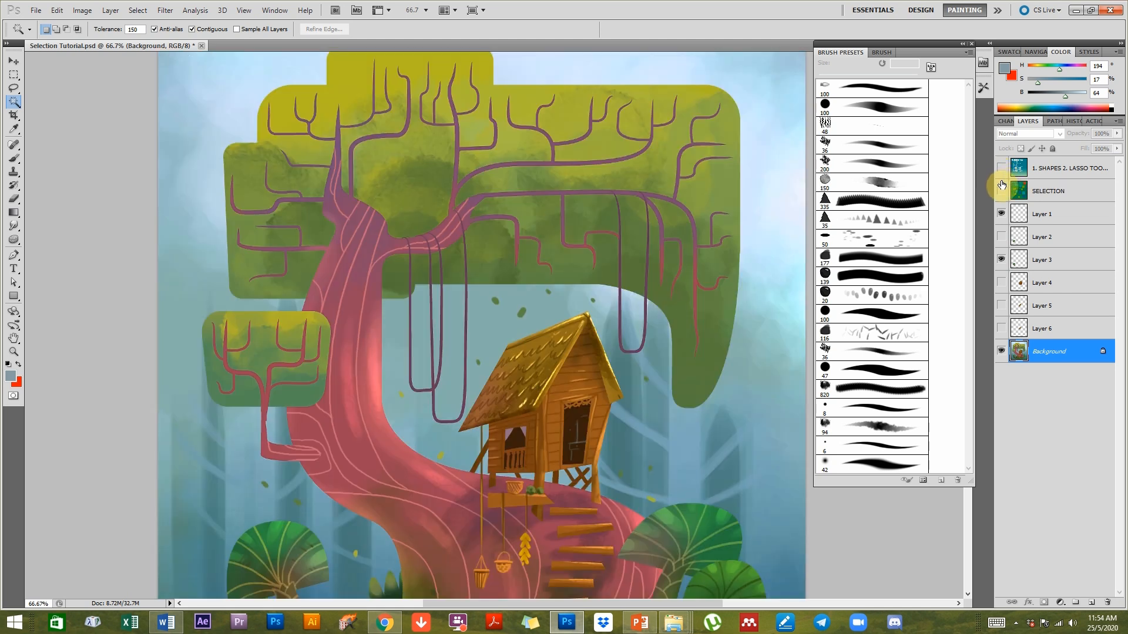
# Select the treehouse's door with a Rectangular Marquee around its frame.
pyautogui.moveTo(800, 403); pyautogui.dragTo(788, 423)
pyautogui.click(11, 80)
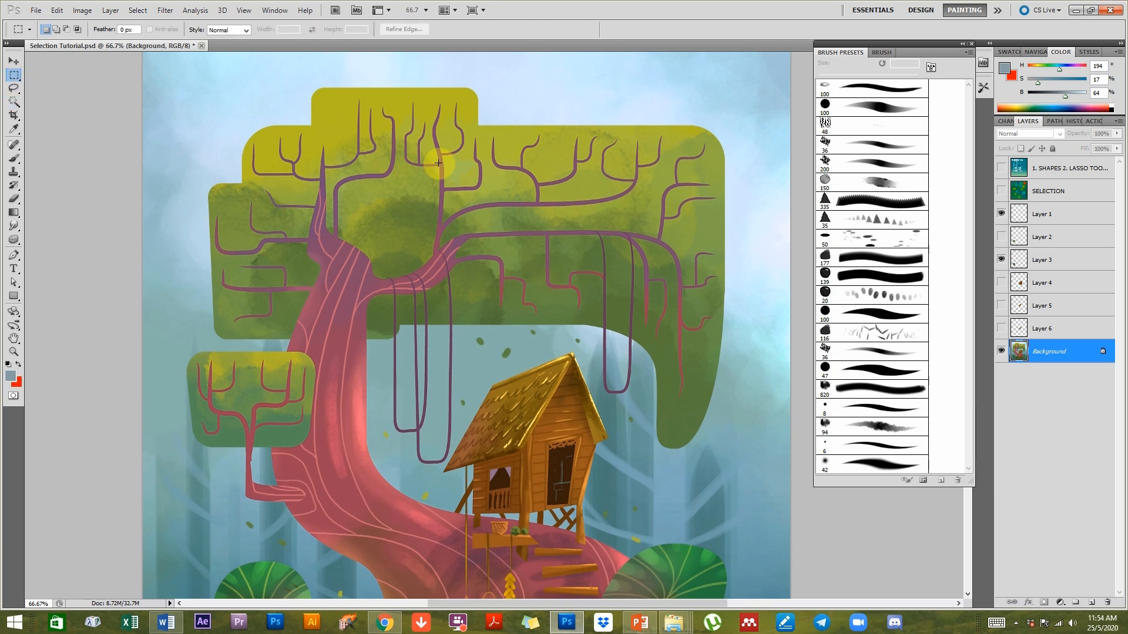
pyautogui.moveTo(561, 449); pyautogui.dragTo(551, 332)
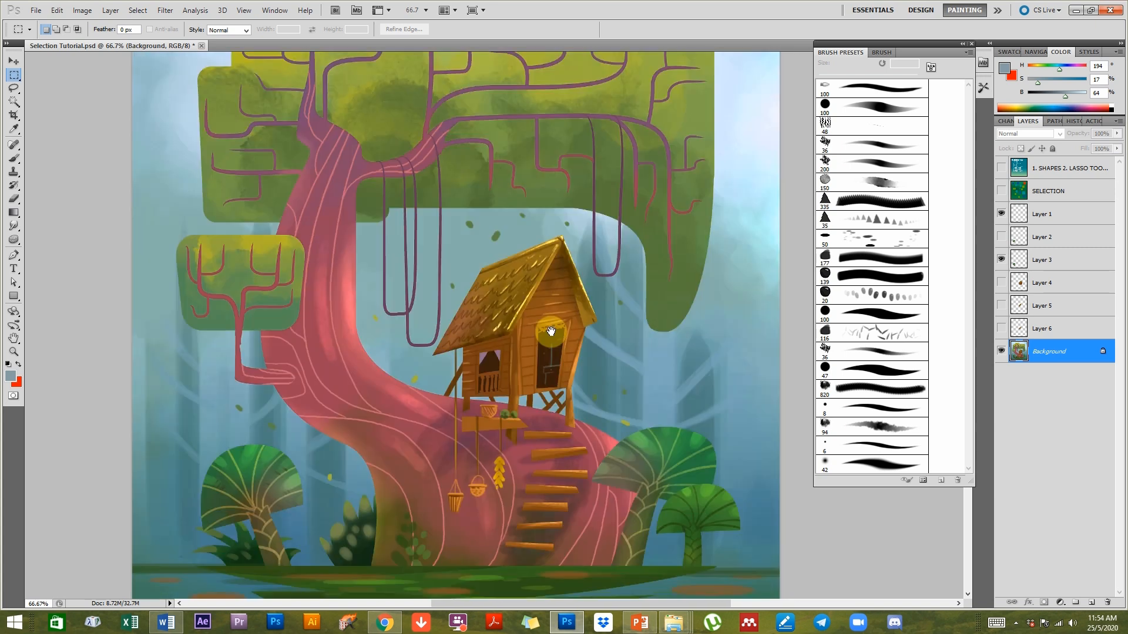
pyautogui.hotkey('ctrl', '+')
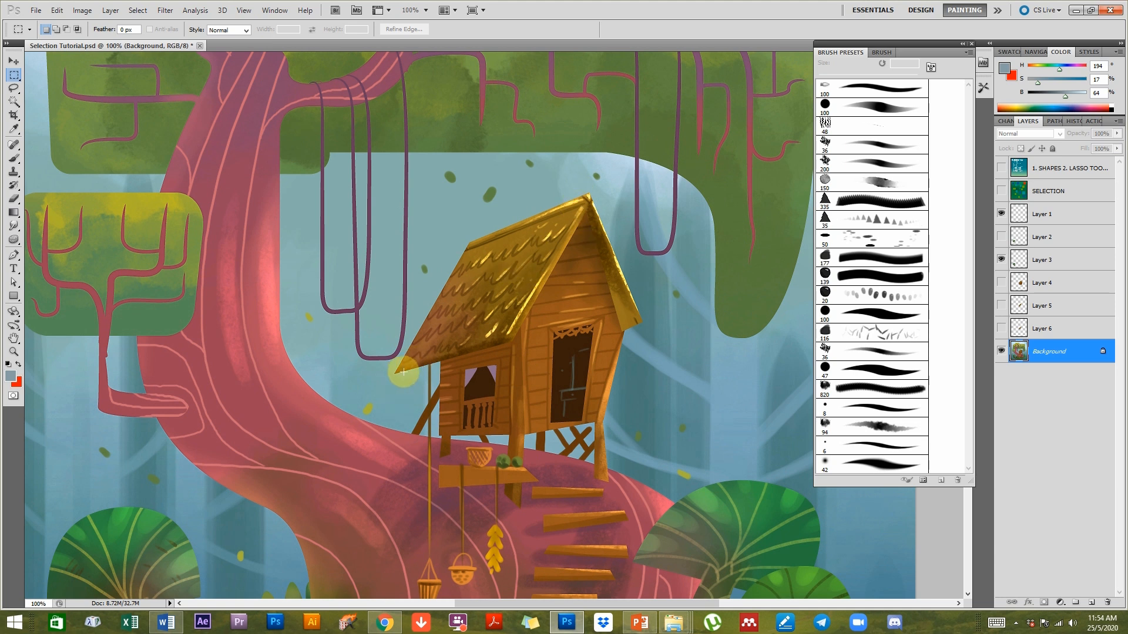
pyautogui.moveTo(397, 372); pyautogui.dragTo(588, 194)
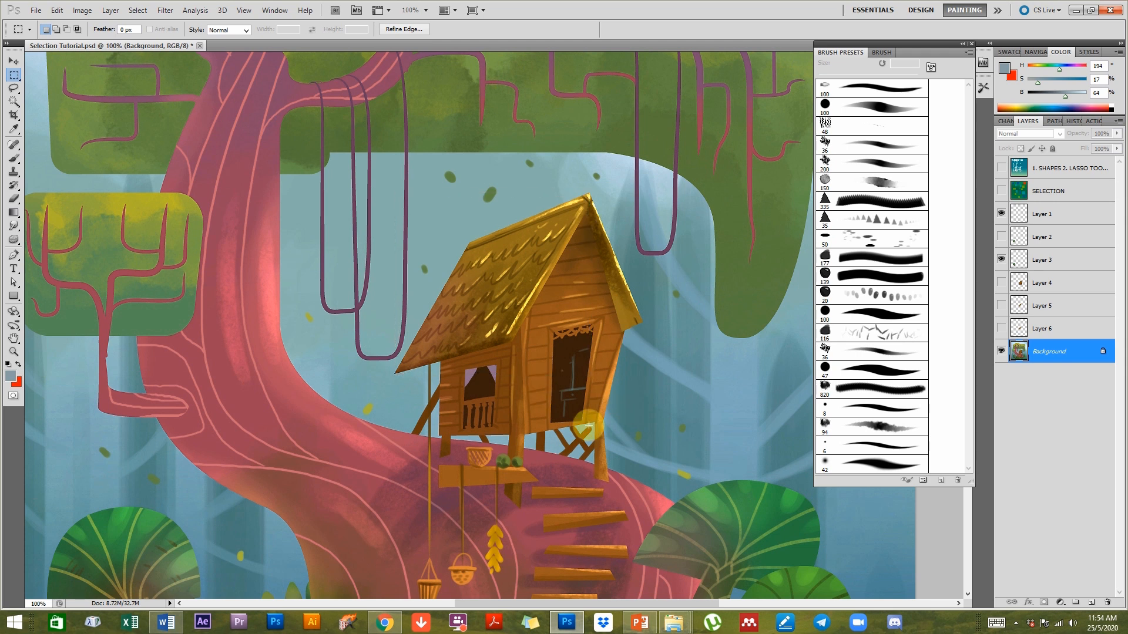
pyautogui.click(555, 428)
pyautogui.moveTo(547, 430); pyautogui.dragTo(600, 316)
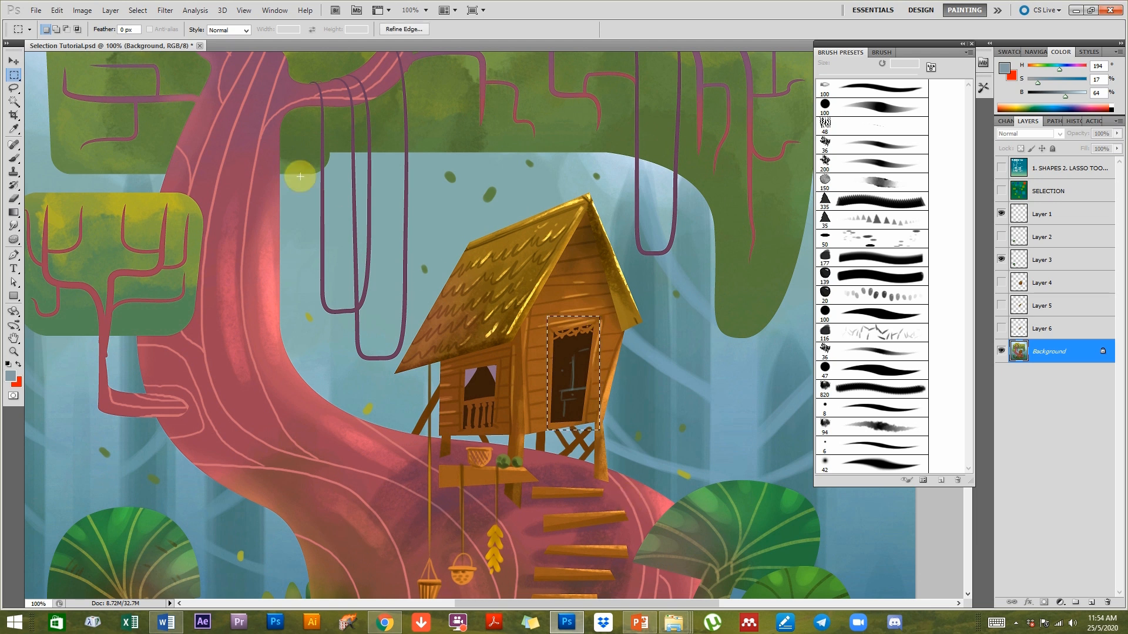
# Transform the door selection, scaling it to about 98% by 88% and rotating and skewing it to match the slanted frame.
pyautogui.click(139, 11)
pyautogui.moveTo(173, 145)
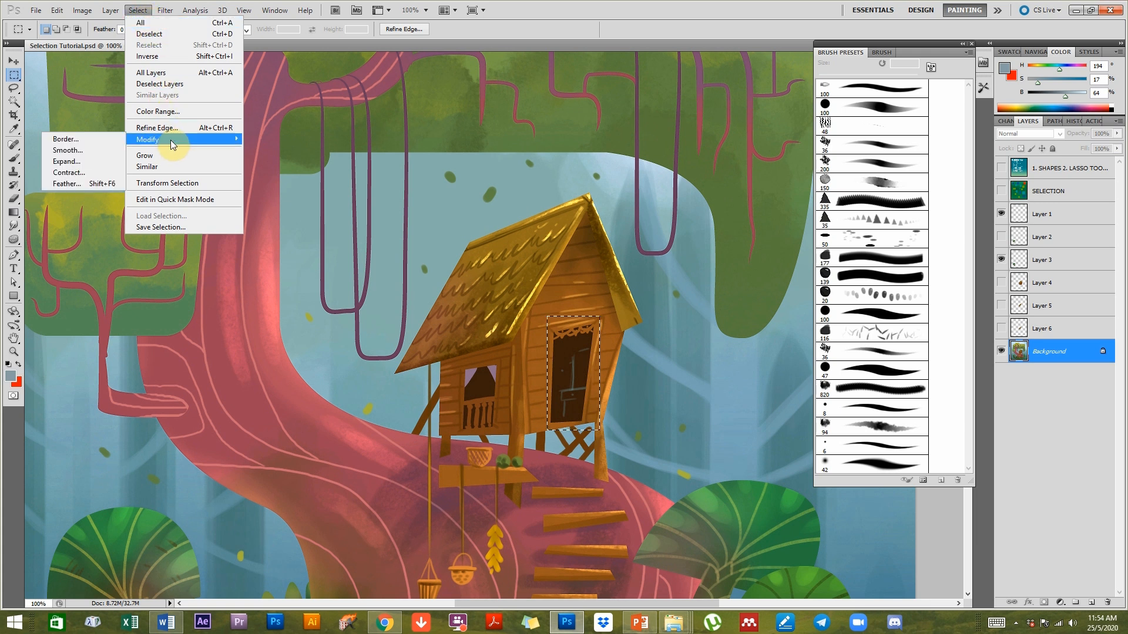
pyautogui.click(180, 186)
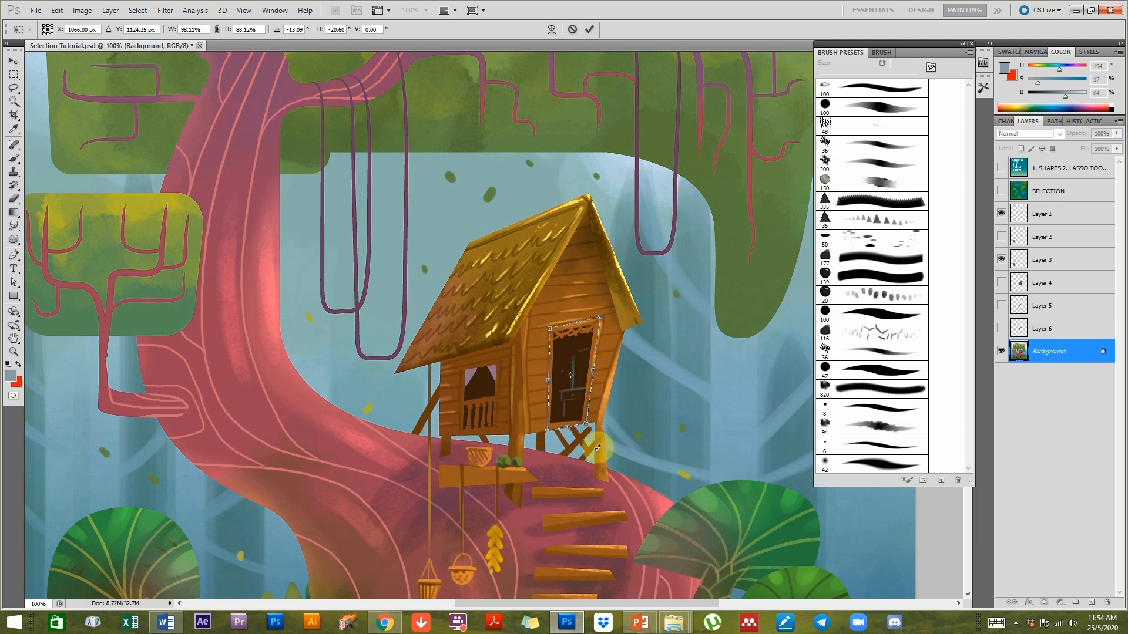
pyautogui.press('Return')
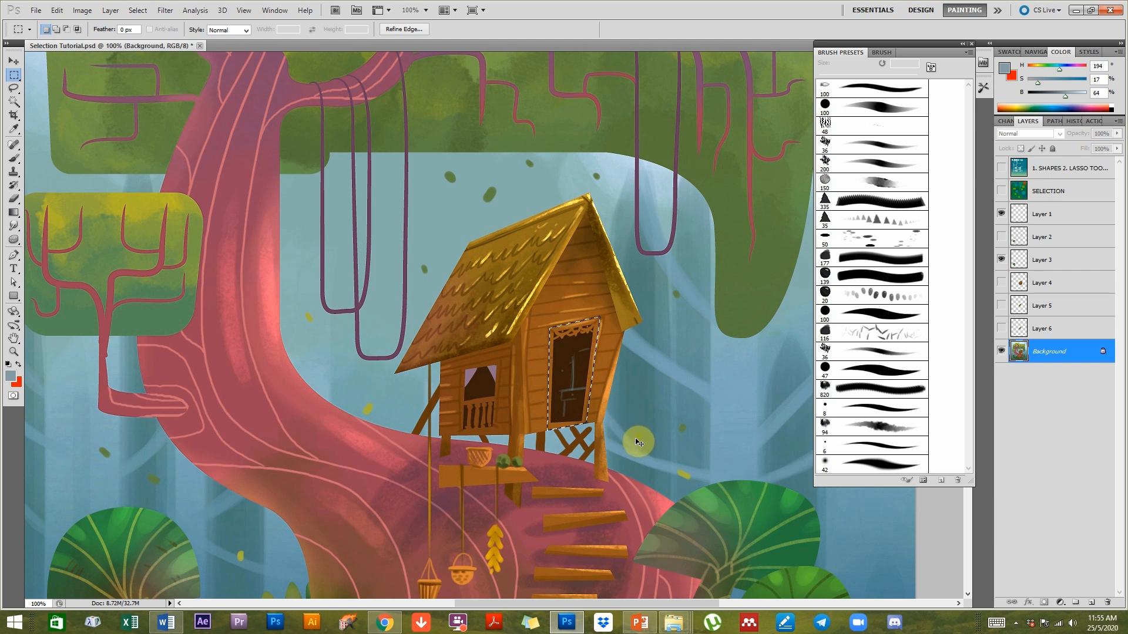
# Copy the selected door to a new layer and check the cut-out by hiding and showing the Background layer.
pyautogui.hotkey('ctrl', 'j')
pyautogui.click(1003, 380)
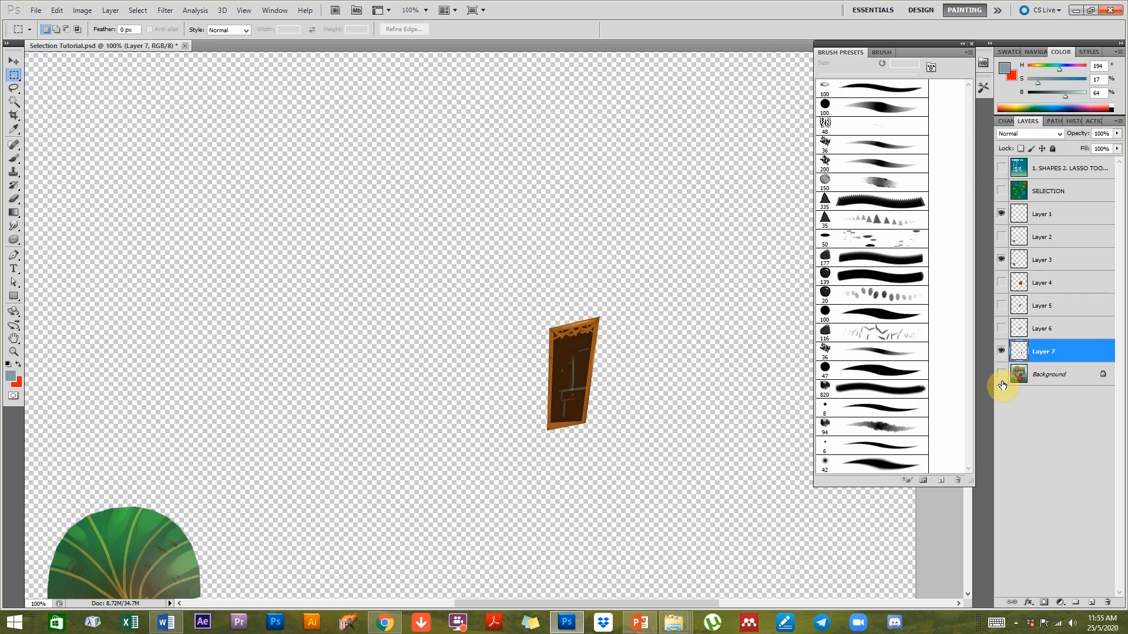
pyautogui.click(1001, 376)
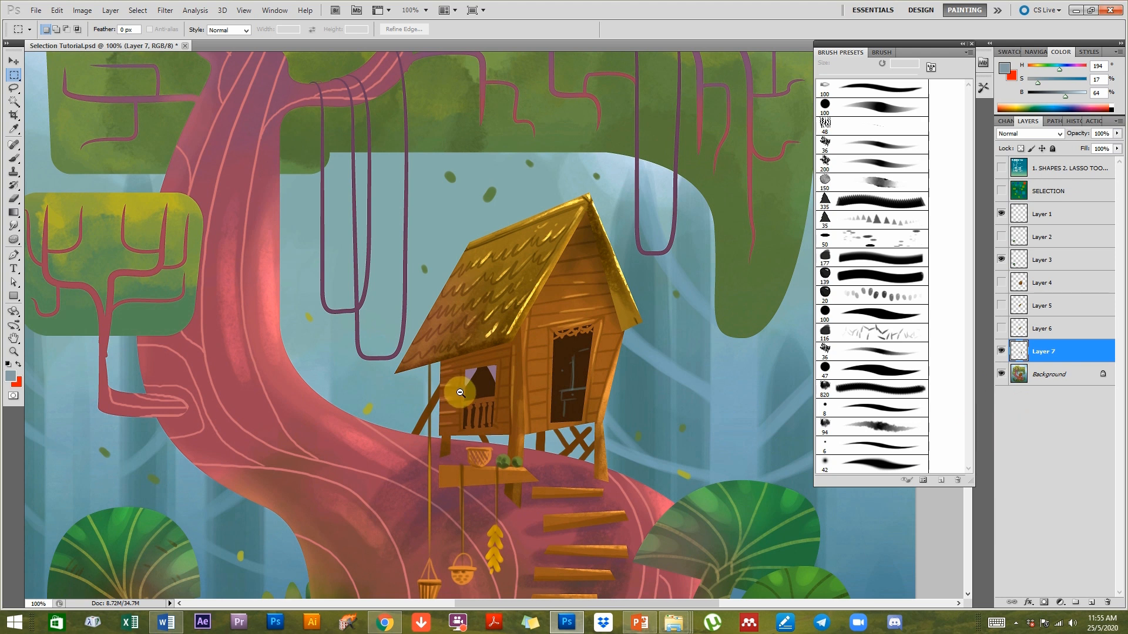
# Make the Background layer active and try selecting the small tree with the Magic Wand at tolerance 150.
pyautogui.hotkey('ctrl', '-')
pyautogui.hotkey('ctrl', '-')
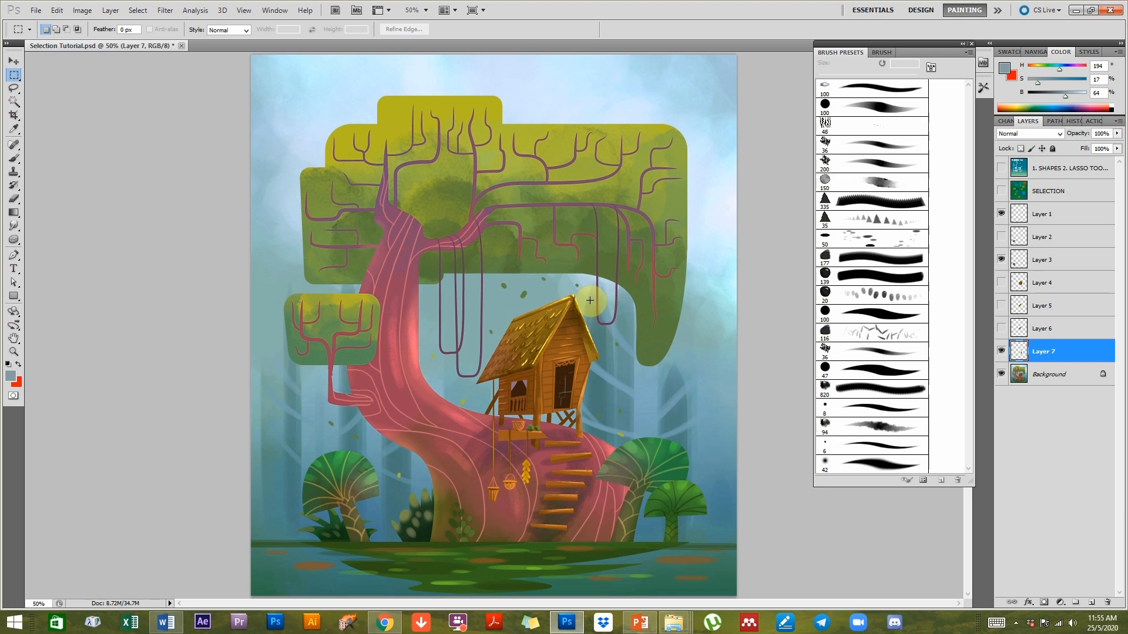
pyautogui.moveTo(18, 82); pyautogui.dragTo(53, 87)
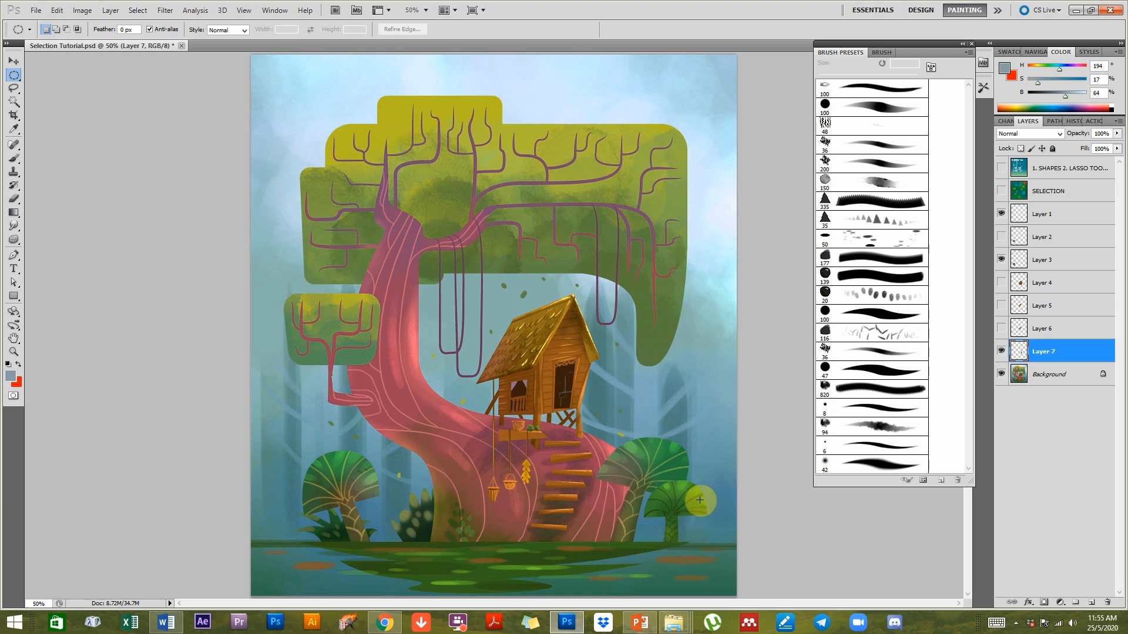
pyautogui.keyDown('ctrl'); pyautogui.click(403, 404); pyautogui.keyUp('ctrl')
pyautogui.keyDown('ctrl'); pyautogui.click(404, 403); pyautogui.keyUp('ctrl')
pyautogui.moveTo(388, 402); pyautogui.dragTo(506, 391)
pyautogui.keyDown('ctrl'); pyautogui.click(536, 398); pyautogui.keyUp('ctrl')
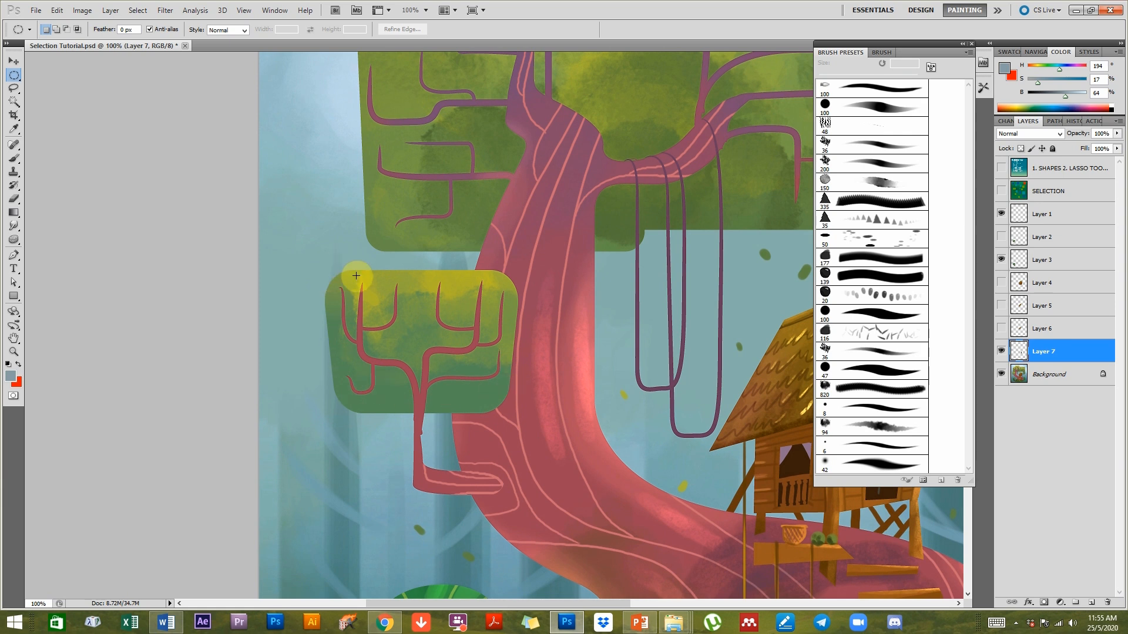
pyautogui.click(13, 101)
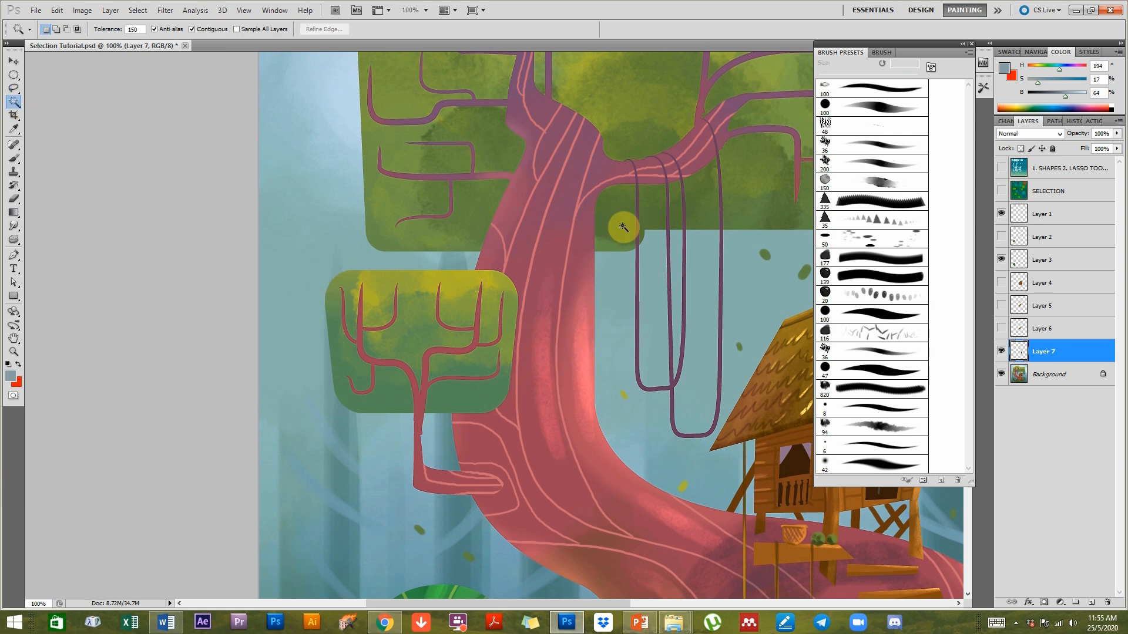
pyautogui.click(1051, 374)
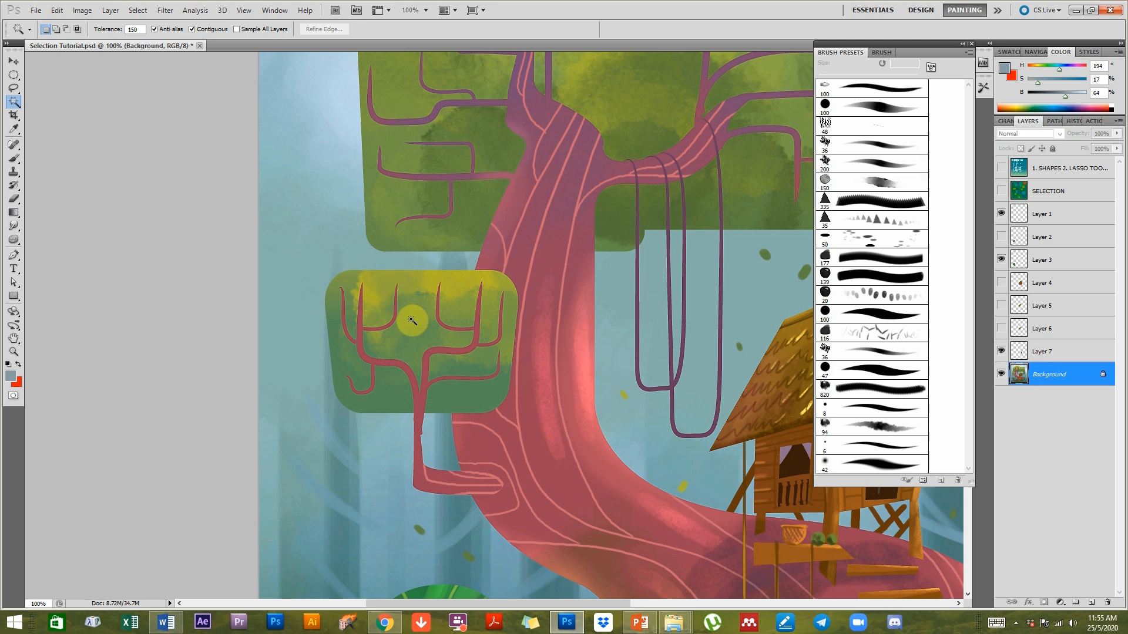
pyautogui.click(416, 387)
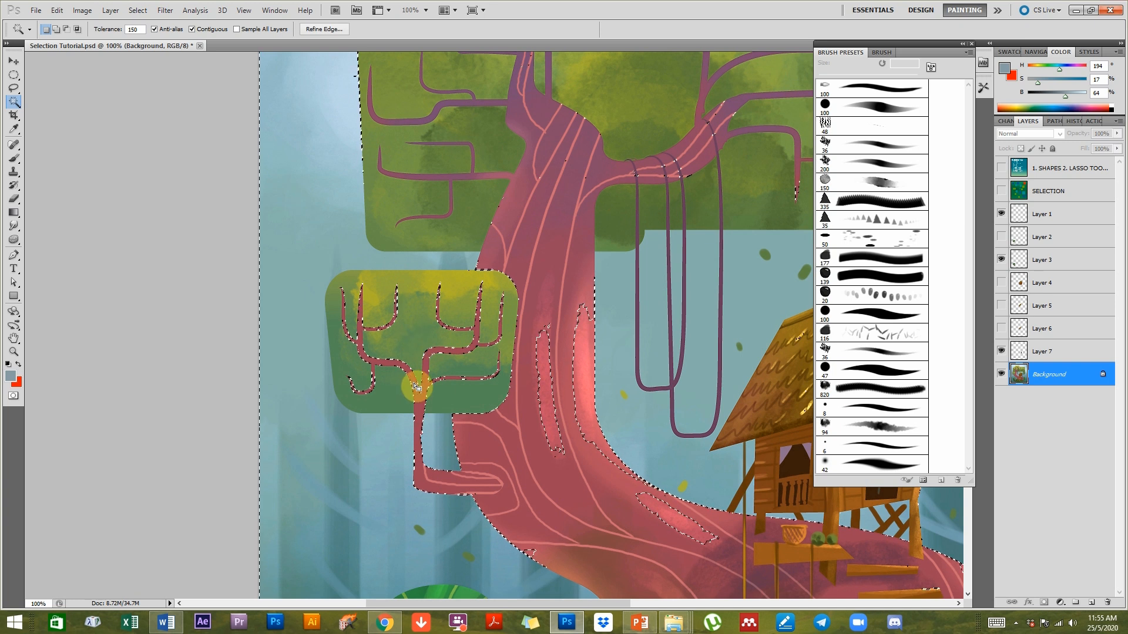
# Clear the oversized selection and select the small tree's foliage with the Magic Wand at tolerance 60.
pyautogui.hotkey('ctrl', 'd')
pyautogui.press('Return')
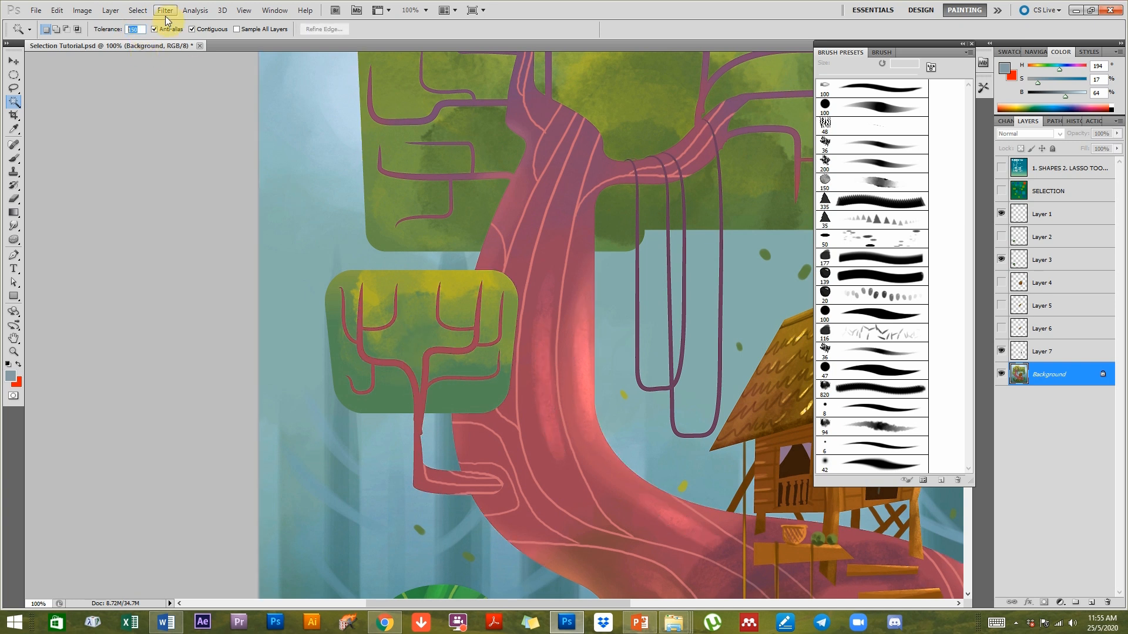
pyautogui.write('60')
pyautogui.click(420, 332)
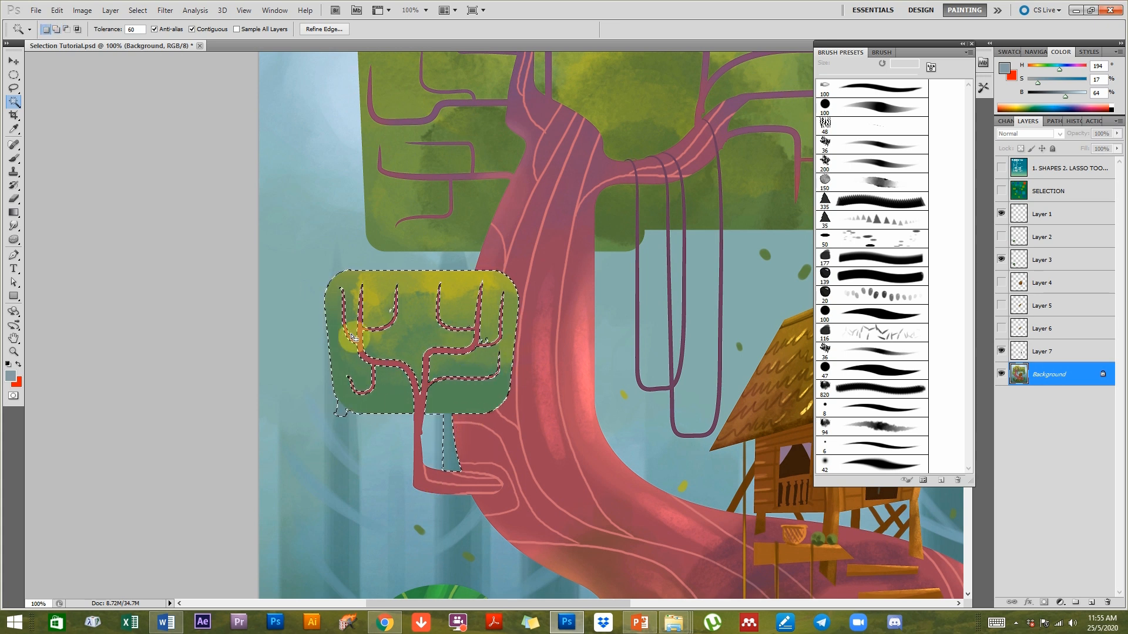
# Clean up the foliage selection with the Lasso, removing the stray areas below it and including the branches inside.
pyautogui.click(13, 88)
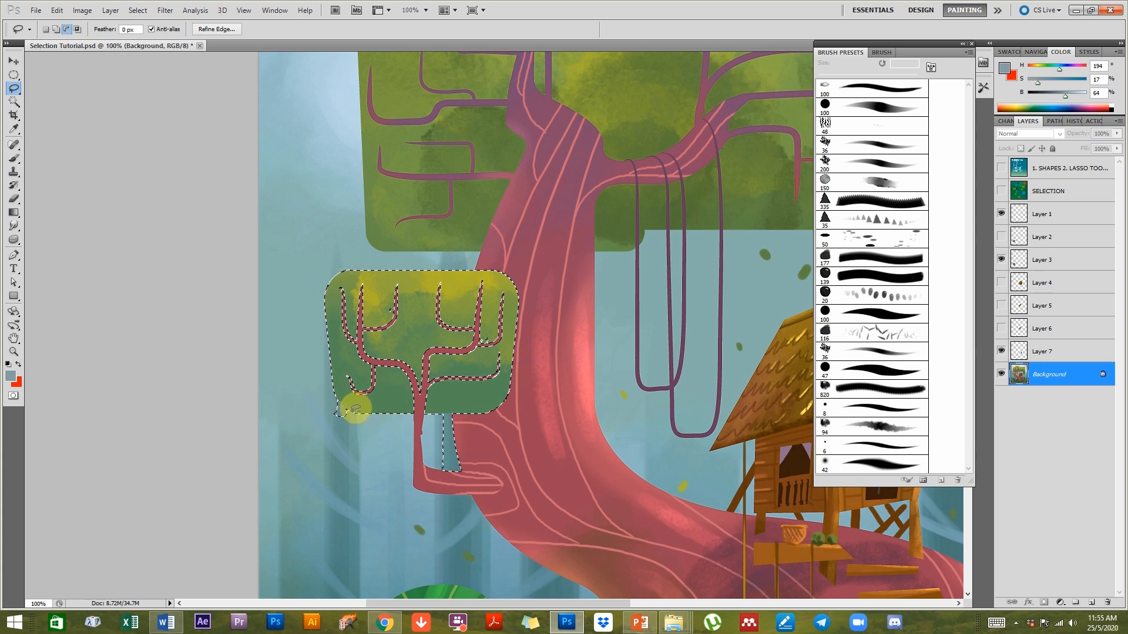
pyautogui.moveTo(312, 391); pyautogui.dragTo(313, 392)
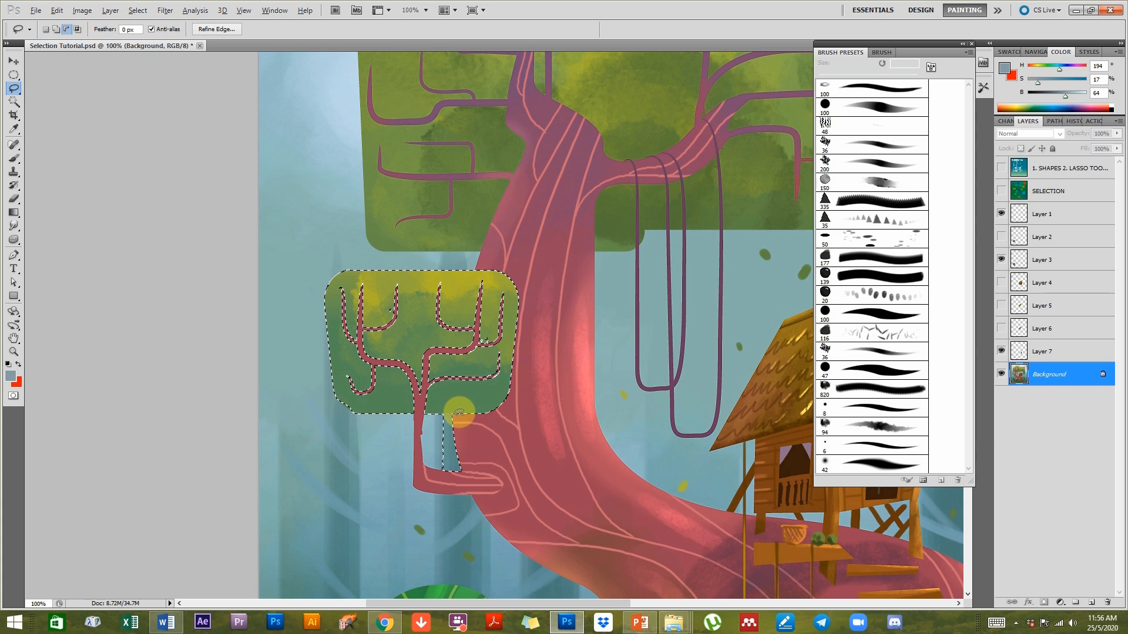
pyautogui.moveTo(452, 436); pyautogui.dragTo(462, 429)
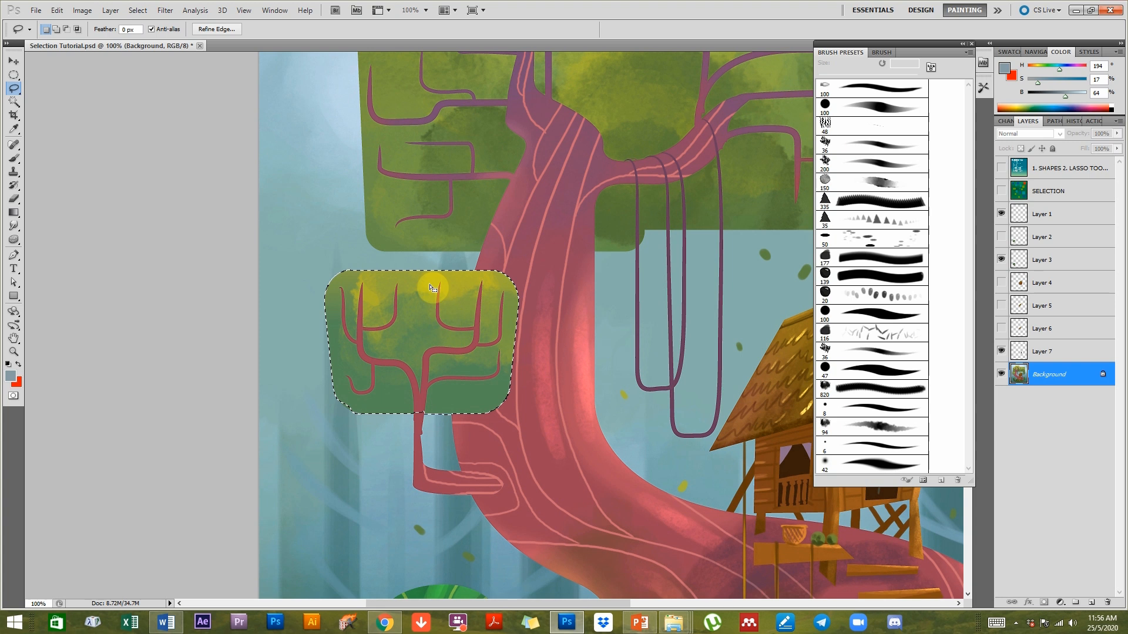
# Transform the foliage selection, scaling it proportionally to about 88% so it sits inside the small tree's canopy.
pyautogui.click(141, 11)
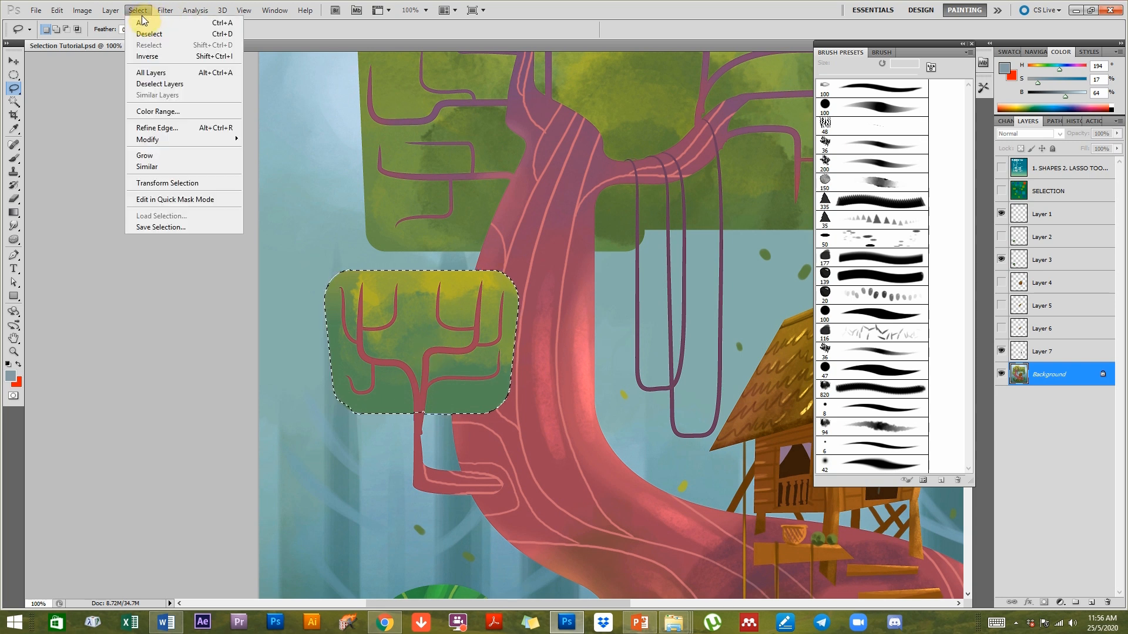
pyautogui.click(187, 186)
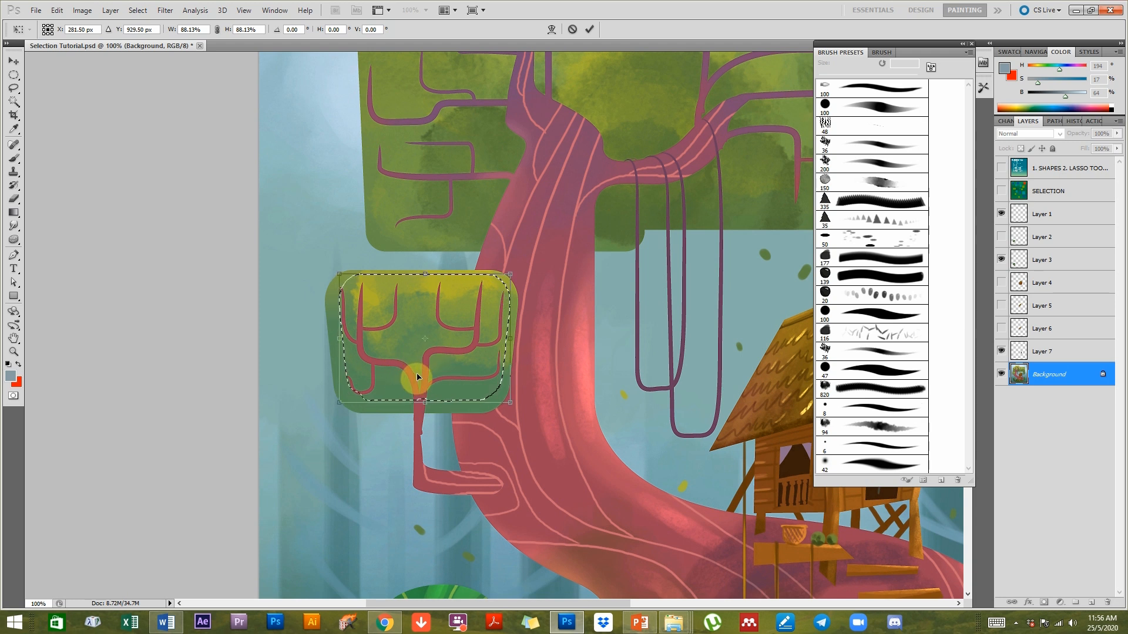
pyautogui.press('Return')
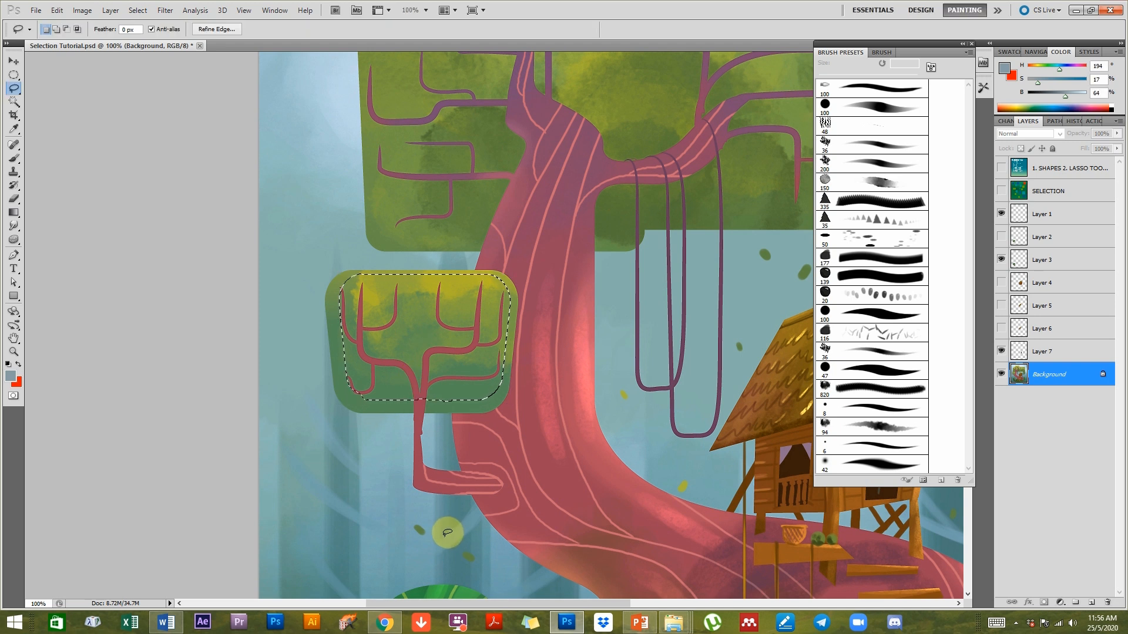
# Set a textured brush to Color Dodge mode at 175 px and try a stroke along the selection's upper edge.
pyautogui.click(14, 158)
pyautogui.click(144, 29)
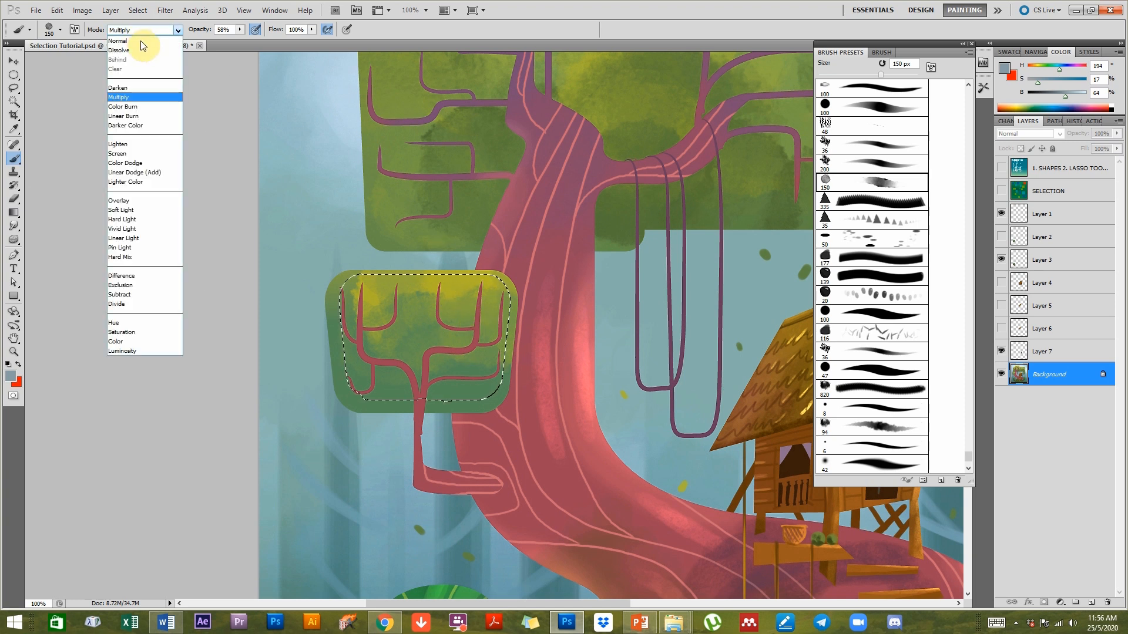
pyautogui.click(141, 163)
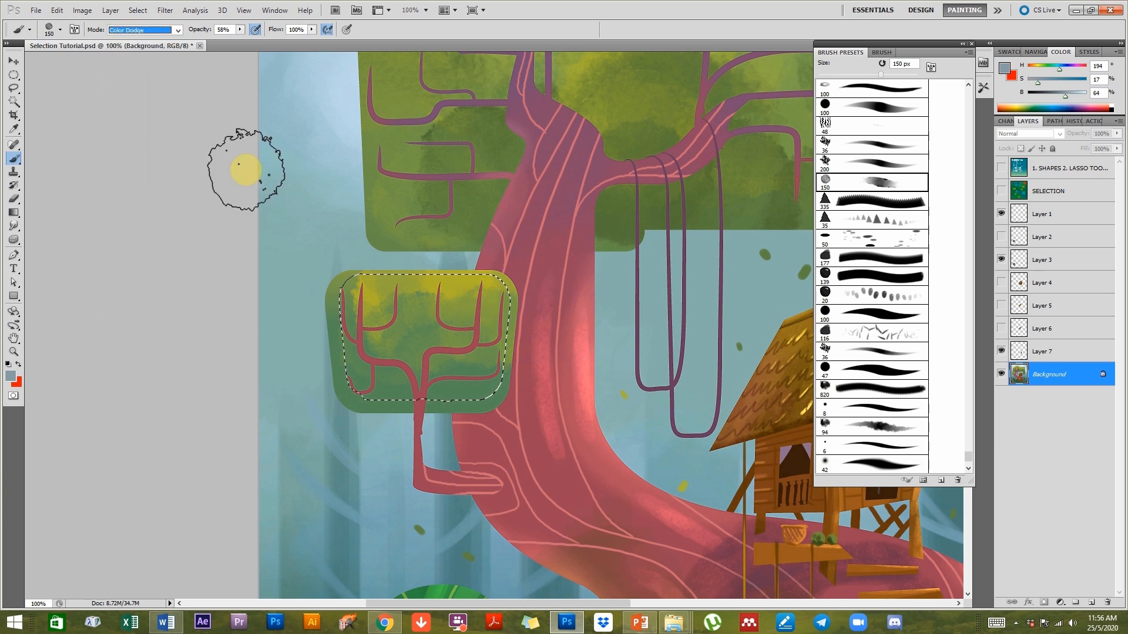
pyautogui.click(865, 426)
pyautogui.press(']')
pyautogui.press(']')
pyautogui.press(']')
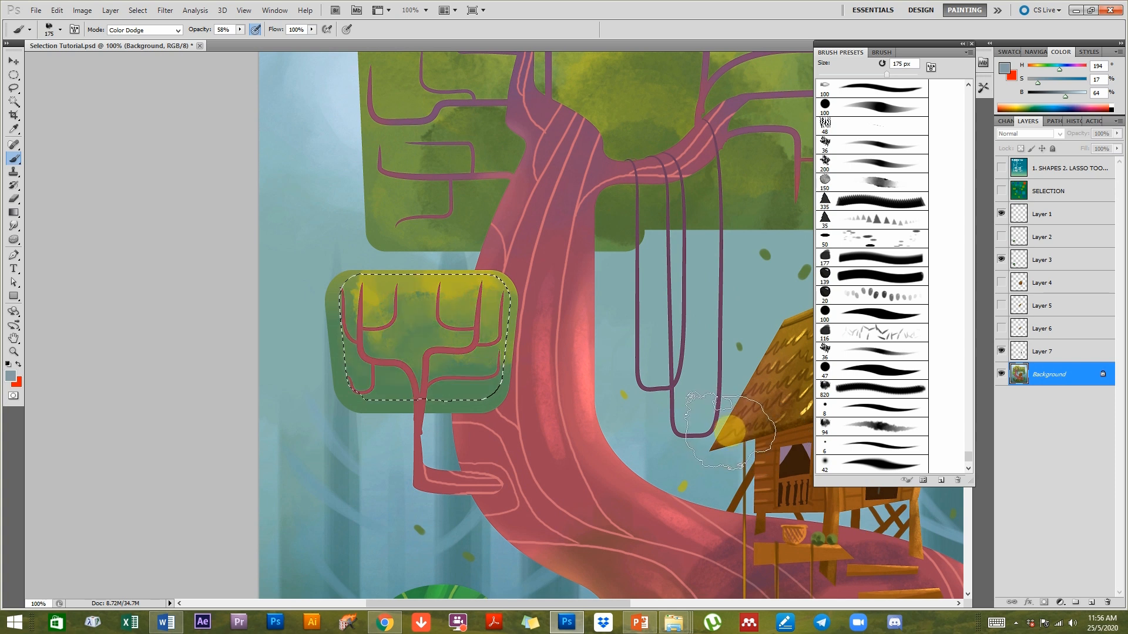
pyautogui.moveTo(471, 264); pyautogui.dragTo(352, 264)
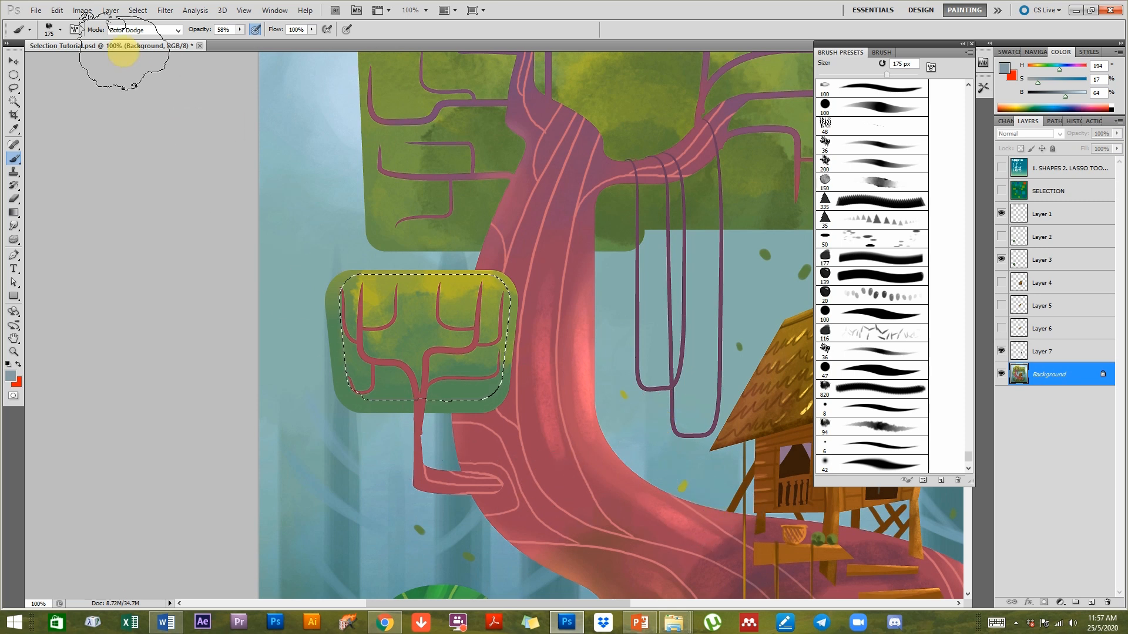
# Feather the small tree's foliage selection with a radius of 20 pixels.
pyautogui.click(141, 11)
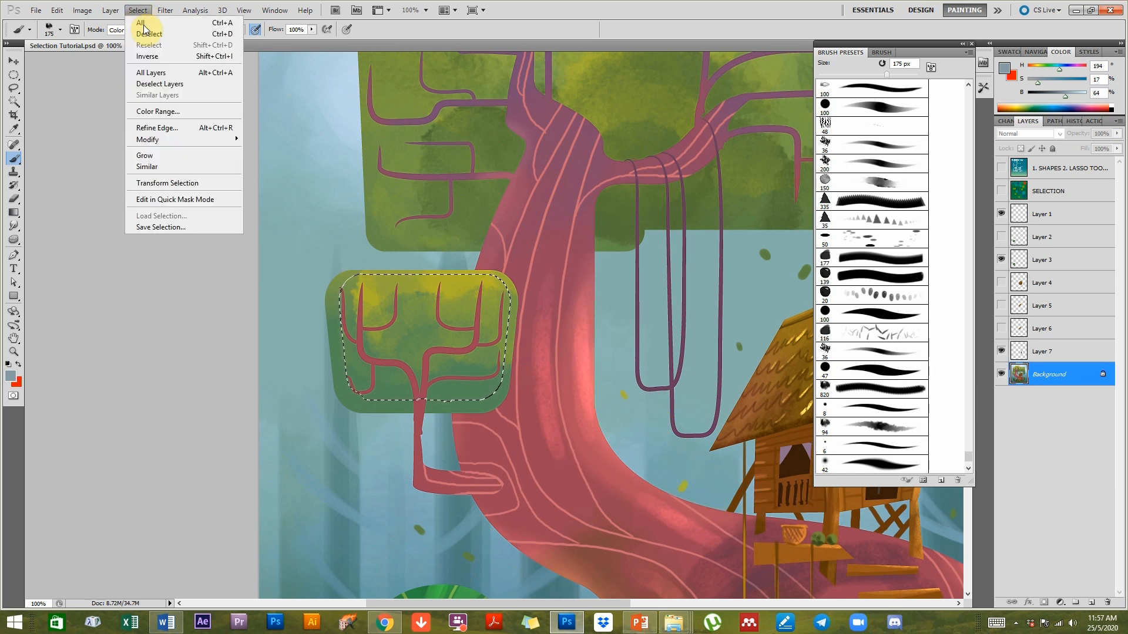
pyautogui.moveTo(176, 141)
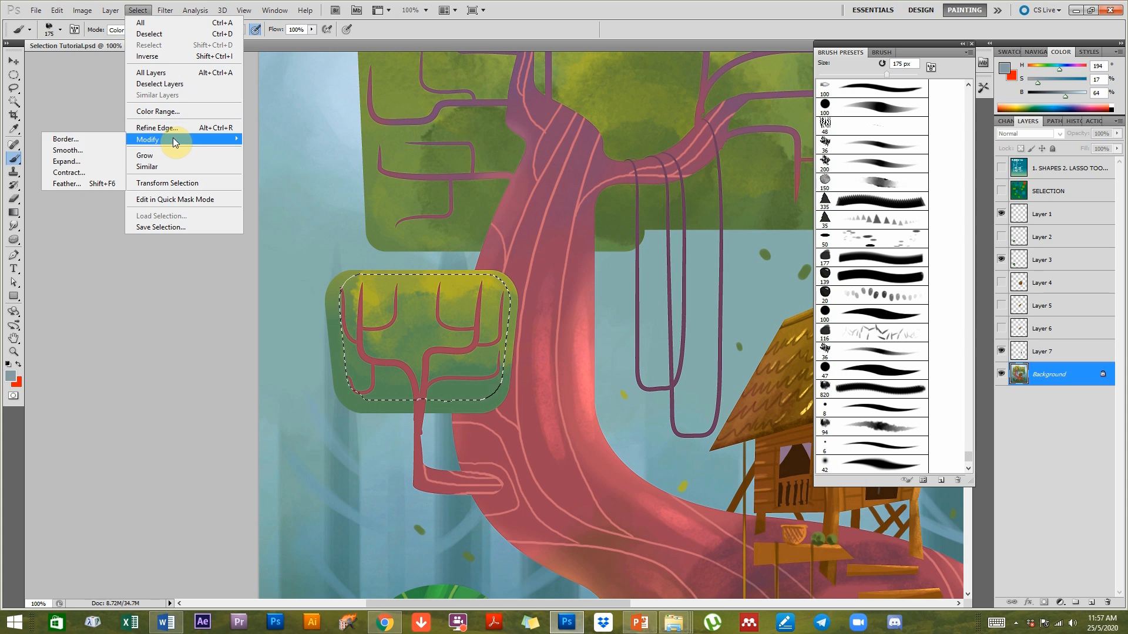
pyautogui.click(88, 185)
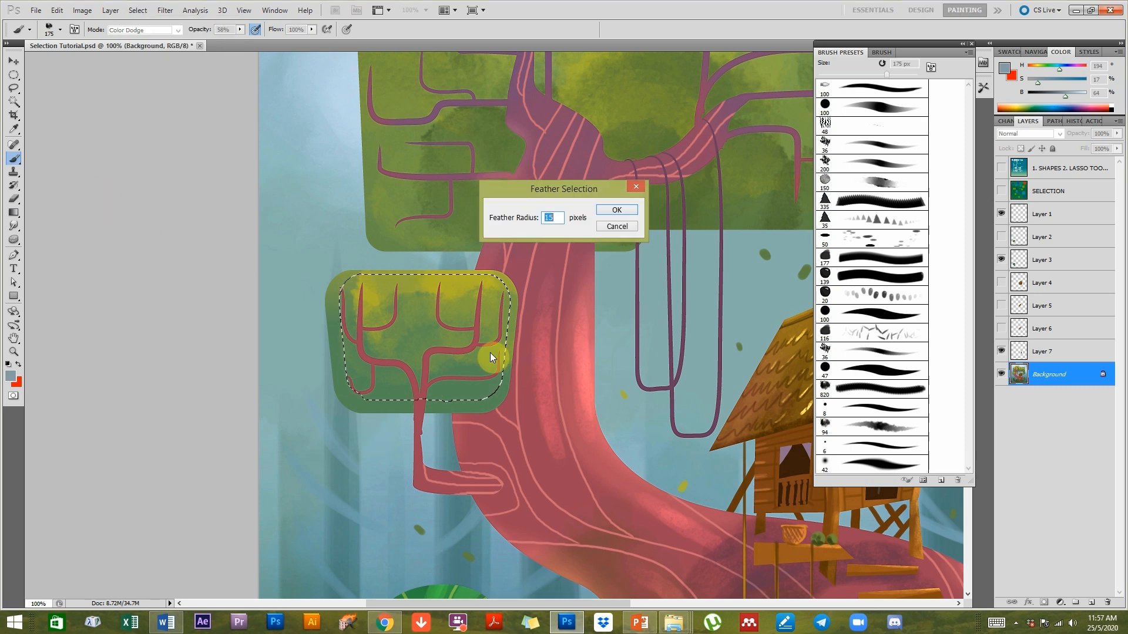
pyautogui.write('20')
pyautogui.press('Return')
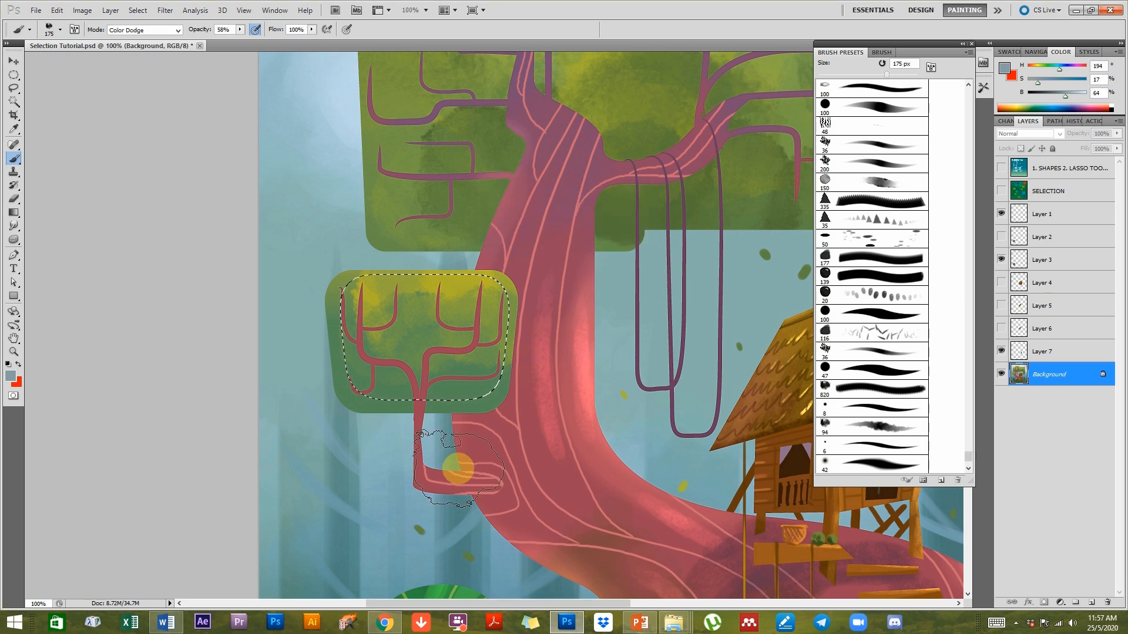
# Paint Color Dodge strokes across the small tree's feathered foliage selection and inspect how softly they fade at the edges.
pyautogui.moveTo(508, 310)
pyautogui.mouseDown()
pyautogui.moveTo(503, 326)
pyautogui.moveTo(340, 259)
pyautogui.moveTo(347, 378)
pyautogui.moveTo(516, 419)
pyautogui.mouseUp()
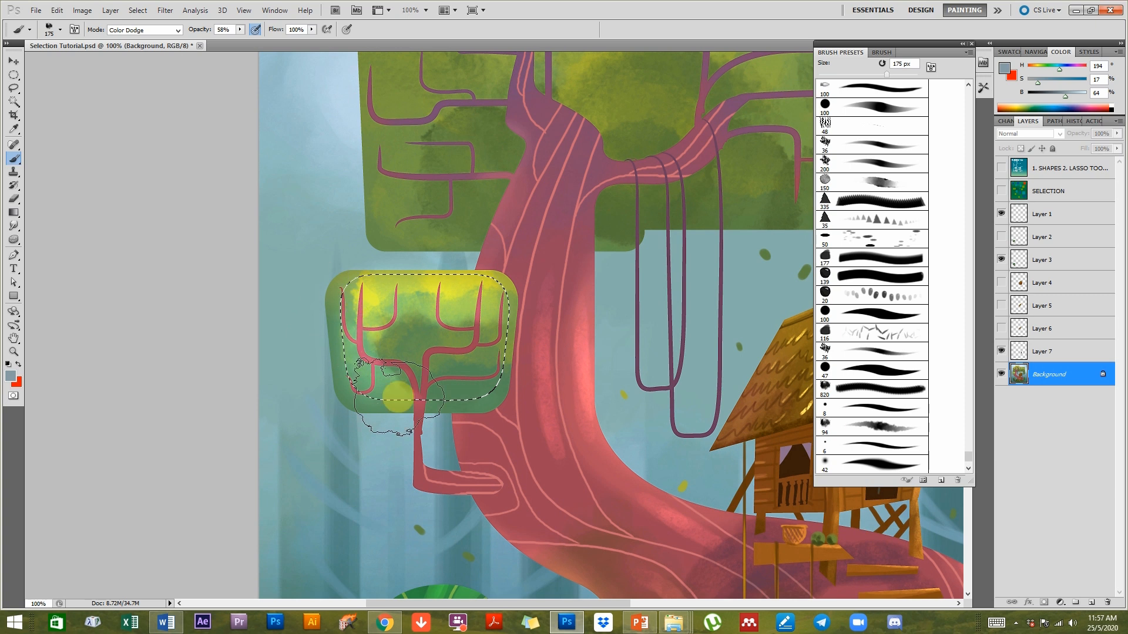
pyautogui.keyDown('ctrl'); pyautogui.click(375, 395); pyautogui.keyUp('ctrl')
pyautogui.moveTo(343, 263)
pyautogui.mouseDown()
pyautogui.moveTo(316, 329)
pyautogui.moveTo(343, 223)
pyautogui.moveTo(370, 177)
pyautogui.moveTo(351, 242)
pyautogui.moveTo(496, 376)
pyautogui.moveTo(626, 365)
pyautogui.moveTo(612, 320)
pyautogui.moveTo(652, 201)
pyautogui.moveTo(507, 112)
pyautogui.moveTo(588, 128)
pyautogui.moveTo(686, 244)
pyautogui.moveTo(429, 143)
pyautogui.moveTo(461, 145)
pyautogui.moveTo(394, 149)
pyautogui.moveTo(666, 194)
pyautogui.moveTo(670, 257)
pyautogui.mouseUp()
pyautogui.hotkey('ctrl', 'd')
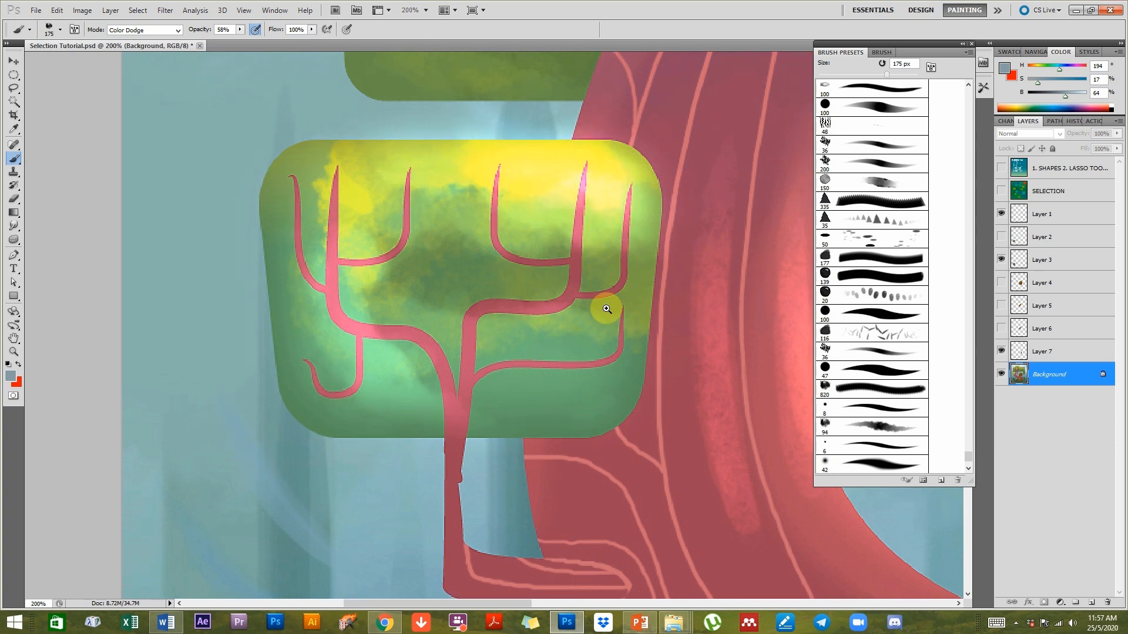
pyautogui.scroll(1, 605, 307)
pyautogui.scroll(-2, 609, 330)
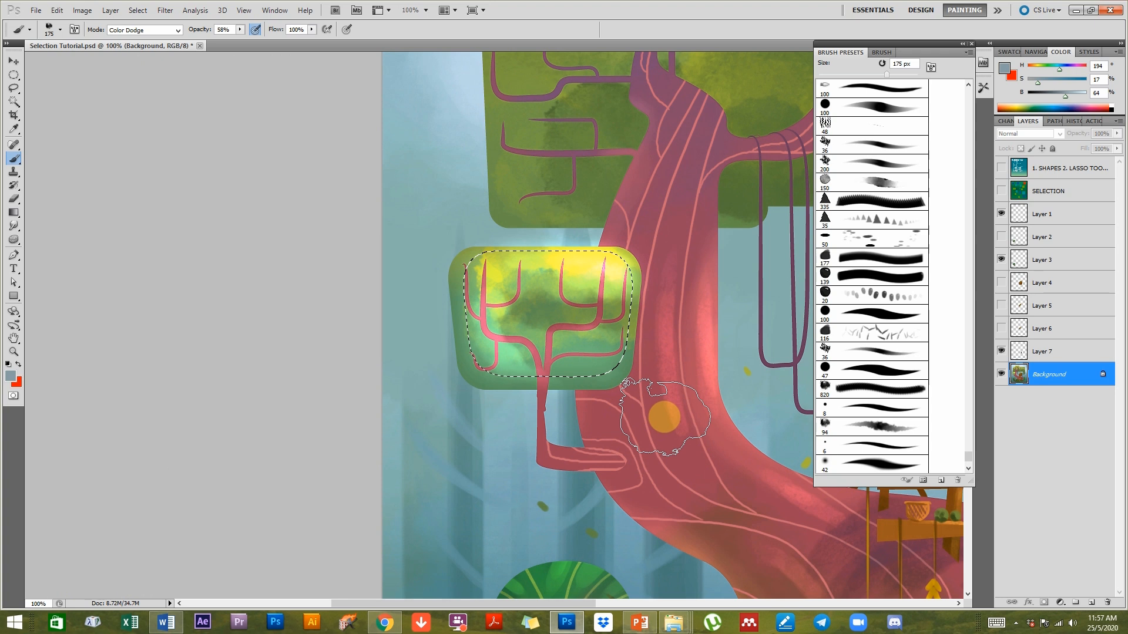
pyautogui.moveTo(685, 385); pyautogui.dragTo(448, 405)
pyautogui.moveTo(605, 393); pyautogui.dragTo(523, 403)
# Revert the painting to its Feather history state, removing the foliage strokes, and deselect.
pyautogui.moveTo(12, 78); pyautogui.dragTo(47, 76)
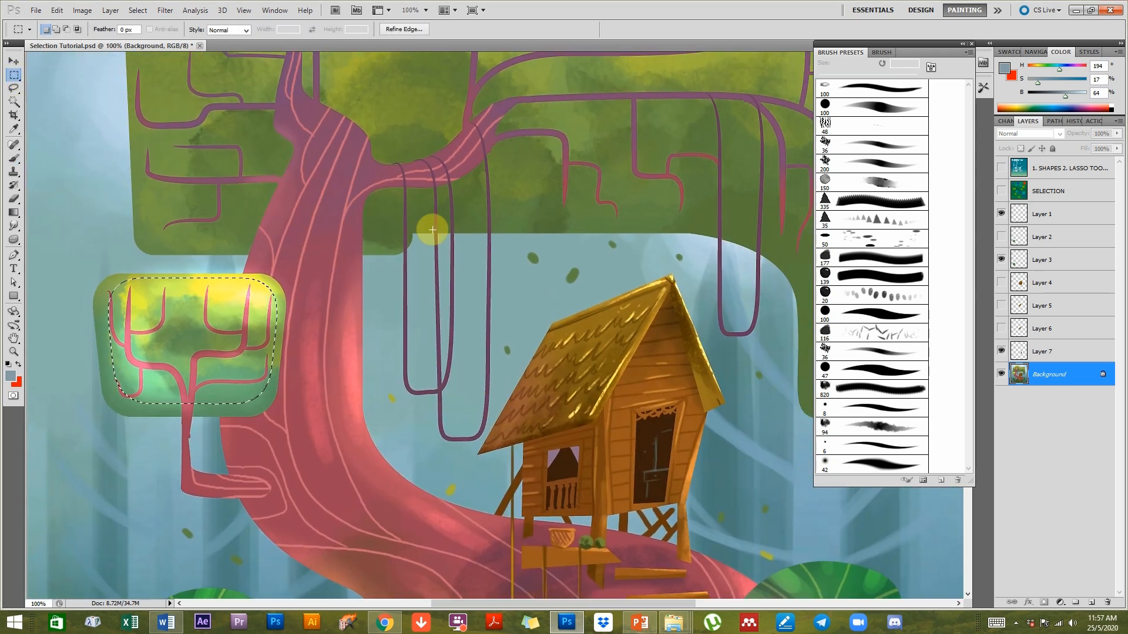
pyautogui.click(1069, 121)
pyautogui.click(1051, 297)
pyautogui.hotkey('ctrl', 'd')
# Draw an unfeathered tall rectangular marquee in the middle of the large canopy and paint Color Dodge strokes inside it.
pyautogui.moveTo(606, 271); pyautogui.dragTo(561, 265)
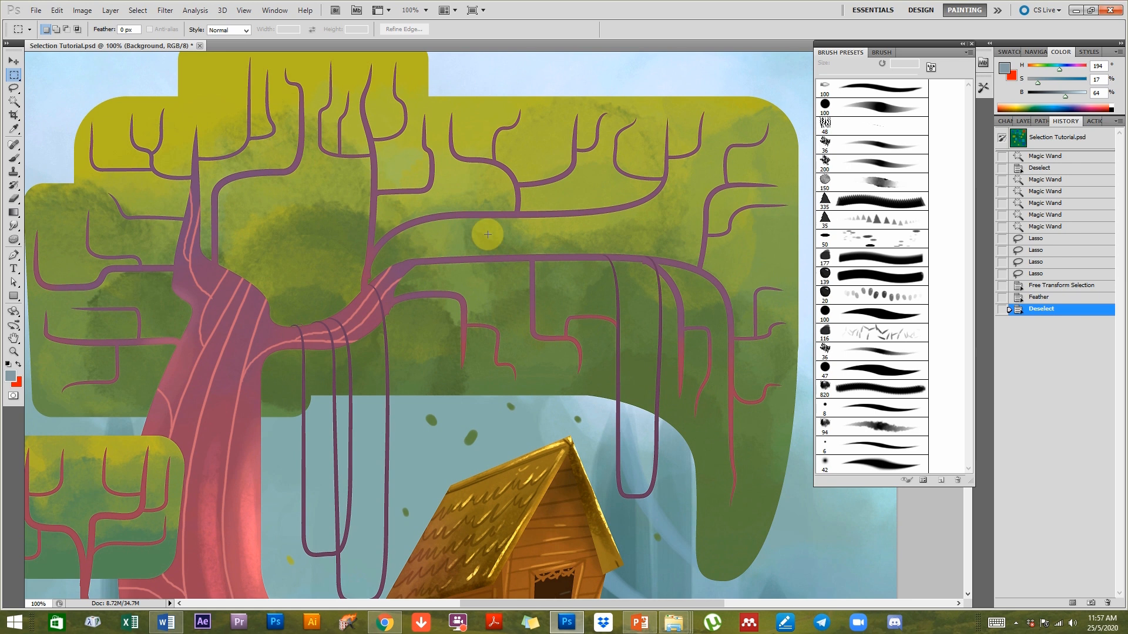
pyautogui.moveTo(515, 348); pyautogui.dragTo(514, 348)
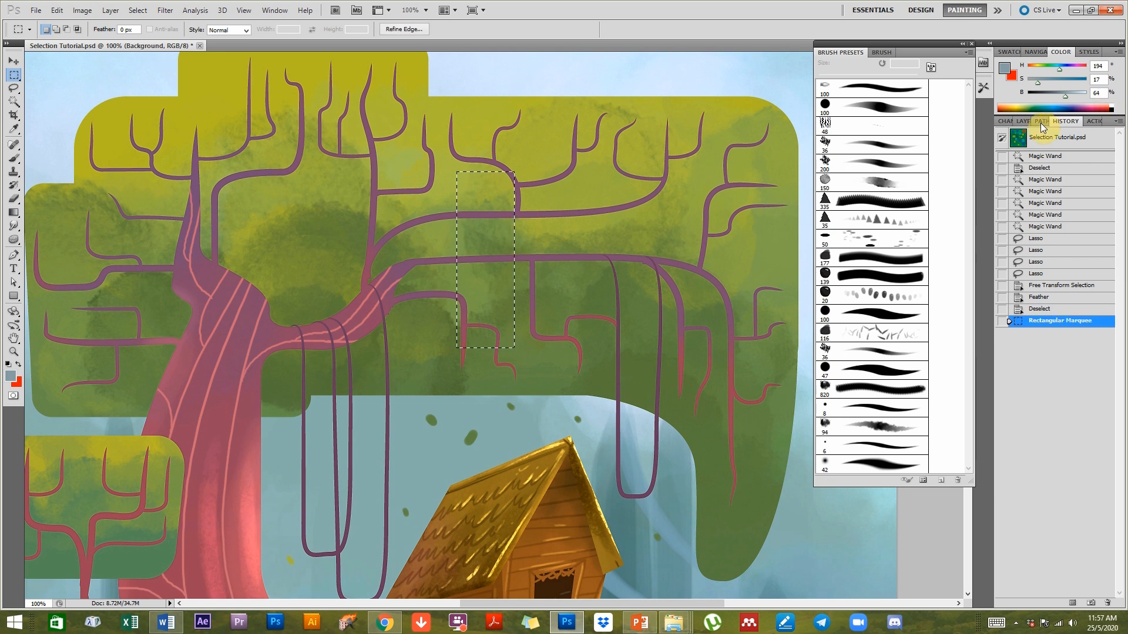
pyautogui.click(1022, 121)
pyautogui.press('b')
pyautogui.moveTo(466, 173)
pyautogui.mouseDown()
pyautogui.moveTo(495, 182)
pyautogui.moveTo(546, 237)
pyautogui.moveTo(478, 325)
pyautogui.mouseUp()
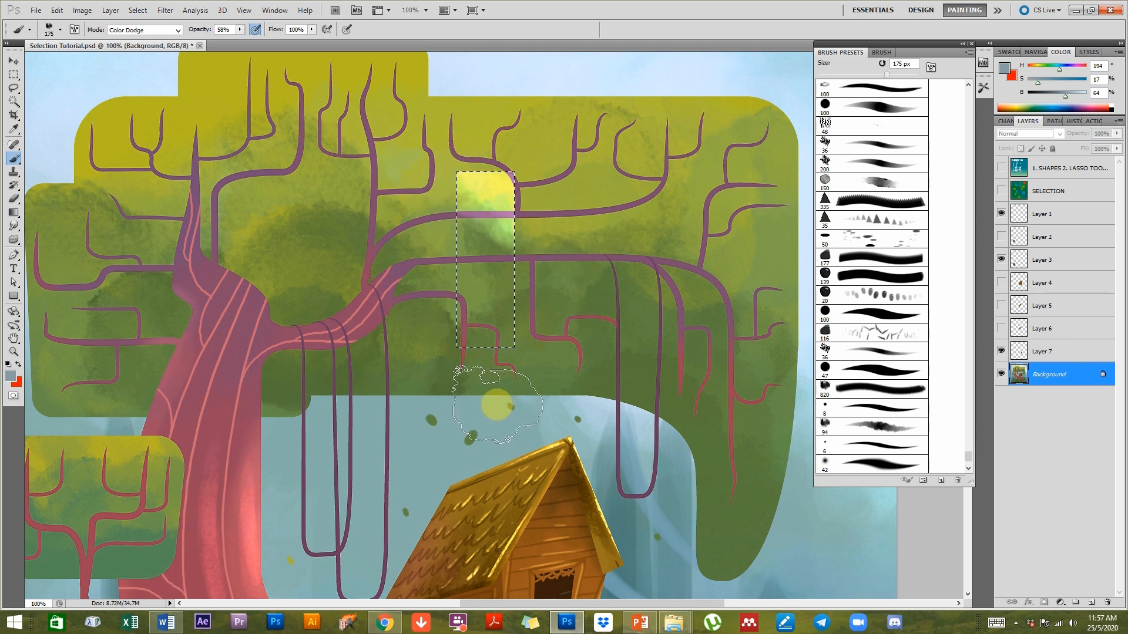
# Draw another rectangular marquee beside the brightened patch, review the Select commands, and clear the selection.
pyautogui.click(13, 74)
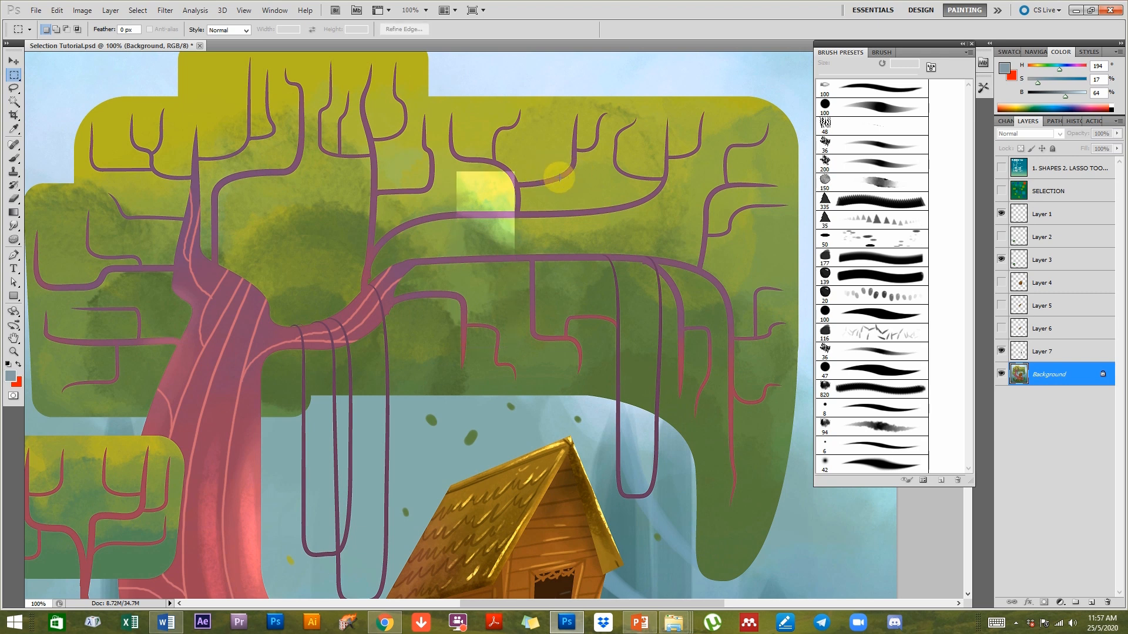
pyautogui.moveTo(635, 330); pyautogui.dragTo(633, 332)
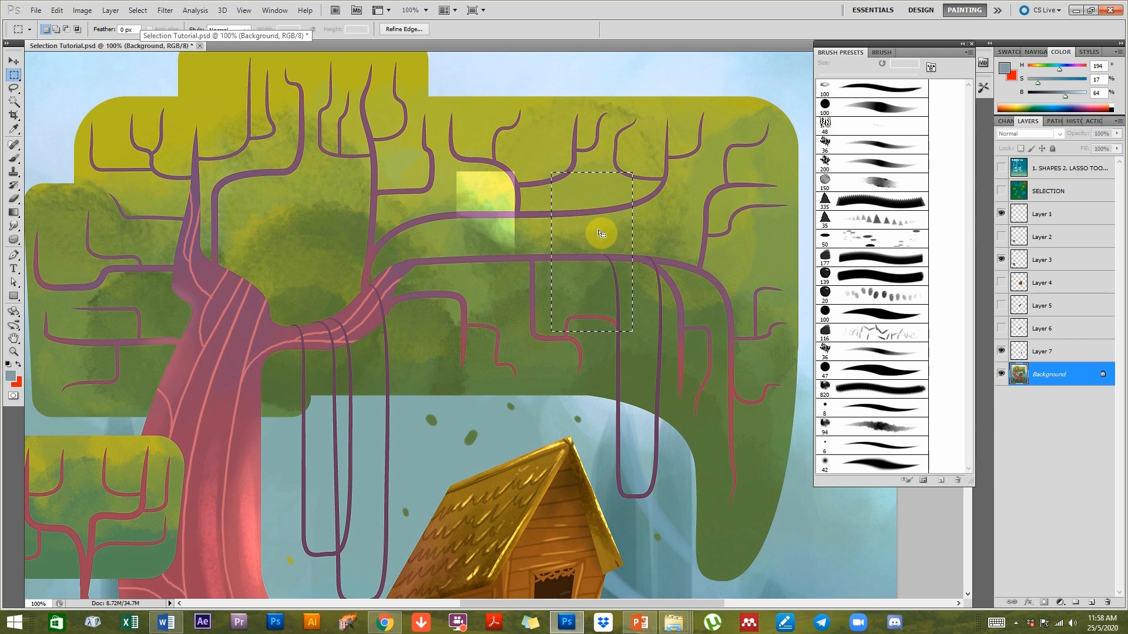
pyautogui.click(165, 10)
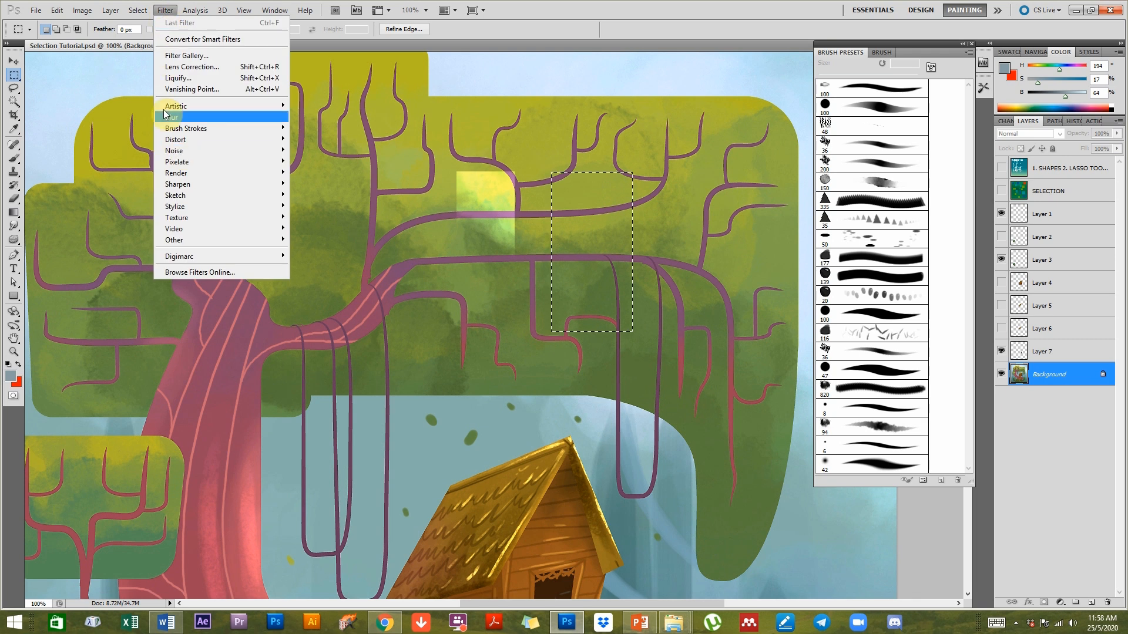
pyautogui.moveTo(139, 10)
pyautogui.moveTo(146, 140)
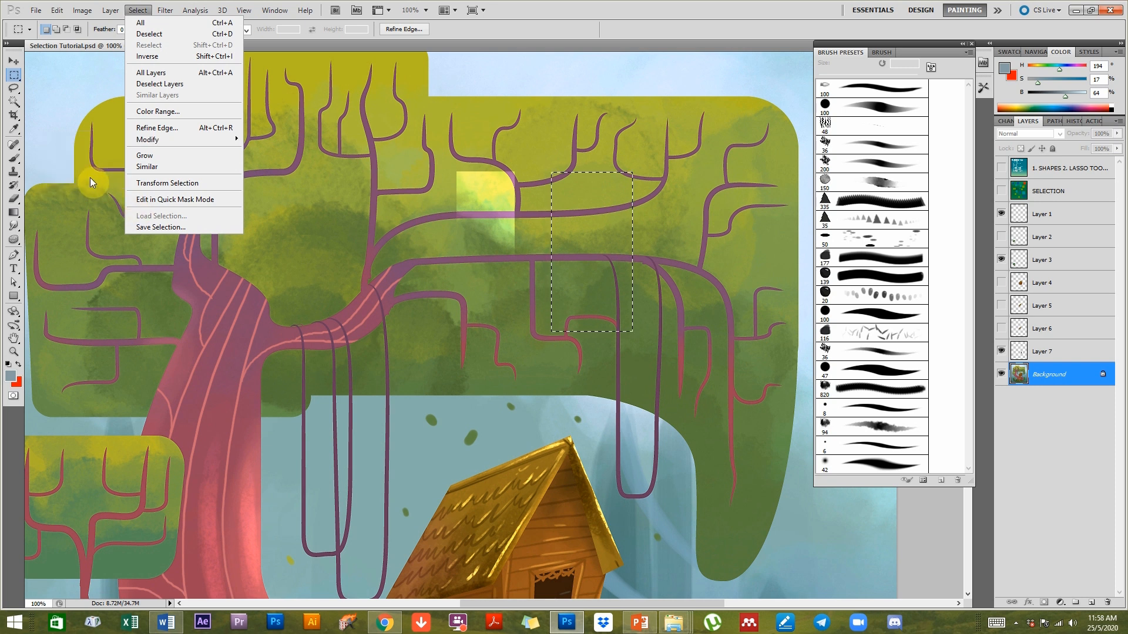
pyautogui.click(438, 304)
pyautogui.click(496, 324)
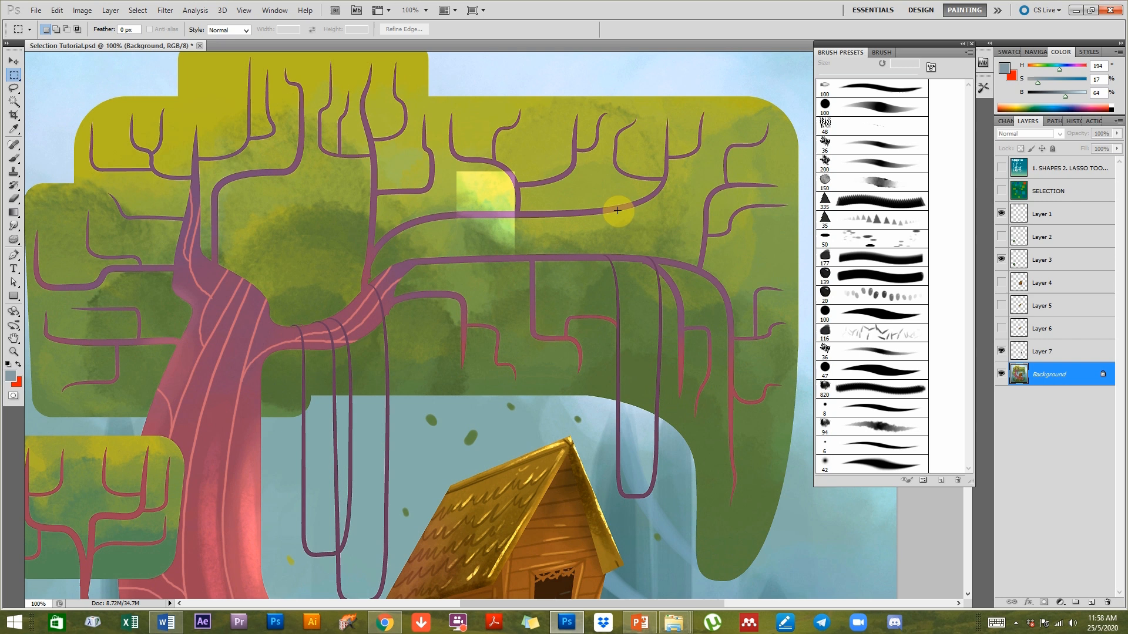
# Revert the history to the first Rectangular Marquee state, removing the strokes in the canopy, and deselect.
pyautogui.click(1057, 122)
pyautogui.click(1021, 121)
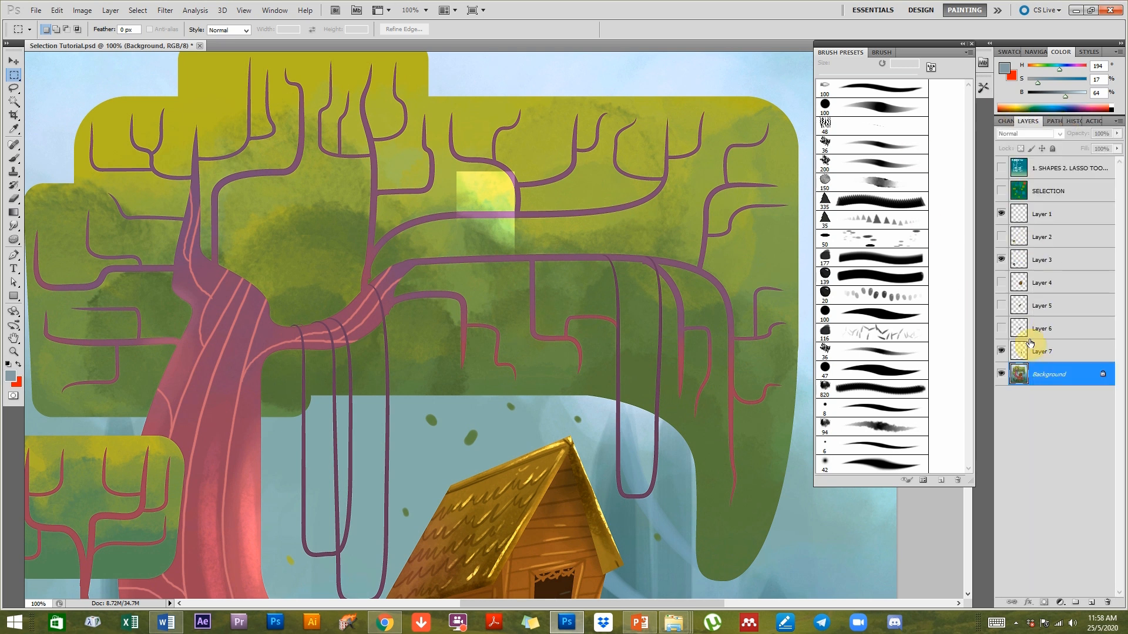
pyautogui.click(1060, 121)
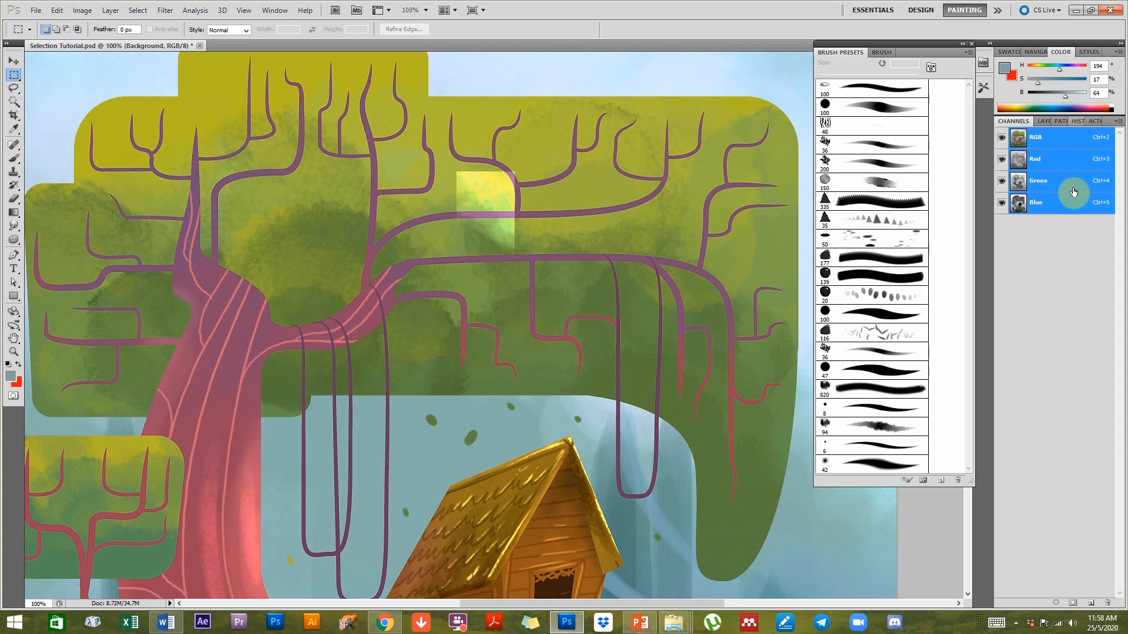
pyautogui.click(1044, 367)
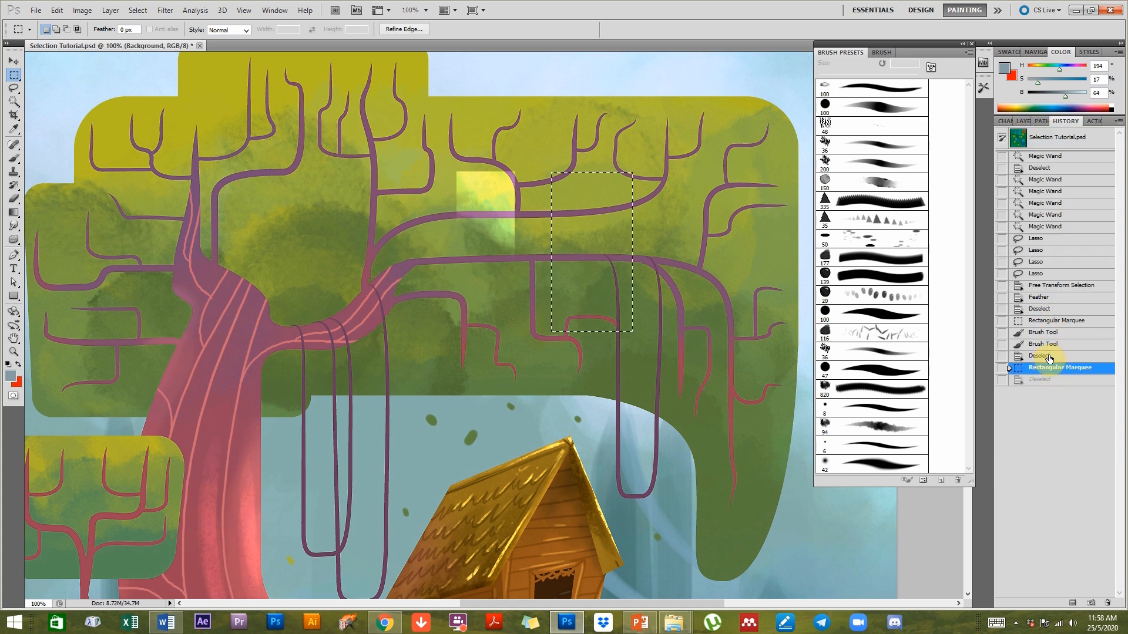
pyautogui.click(1046, 345)
pyautogui.click(1044, 332)
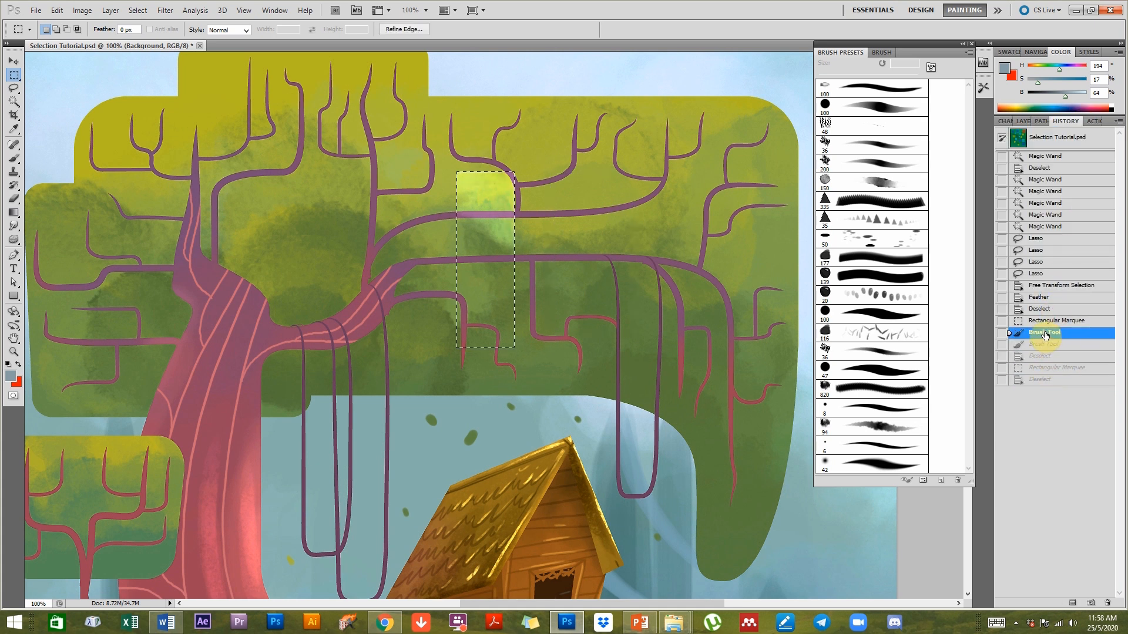
pyautogui.click(1045, 322)
pyautogui.hotkey('ctrl', 'd')
# Select the large tree's purple branches with the Magic Wand at tolerance 60 and copy them to a new layer.
pyautogui.press('w')
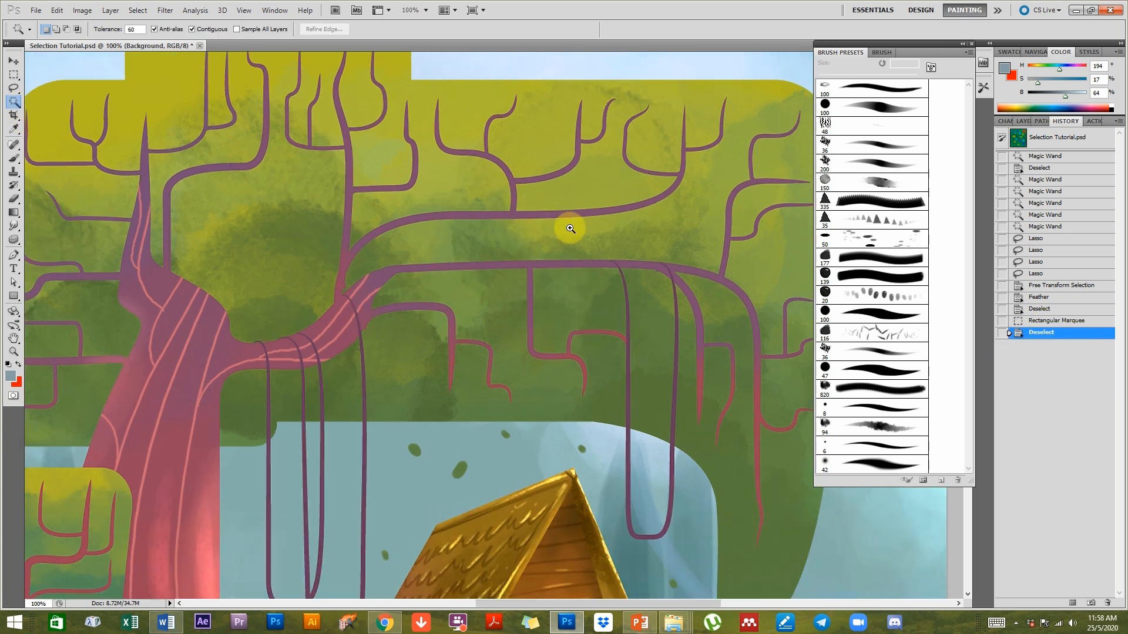
pyautogui.click(604, 231)
pyautogui.click(578, 211)
pyautogui.moveTo(635, 213); pyautogui.dragTo(608, 238)
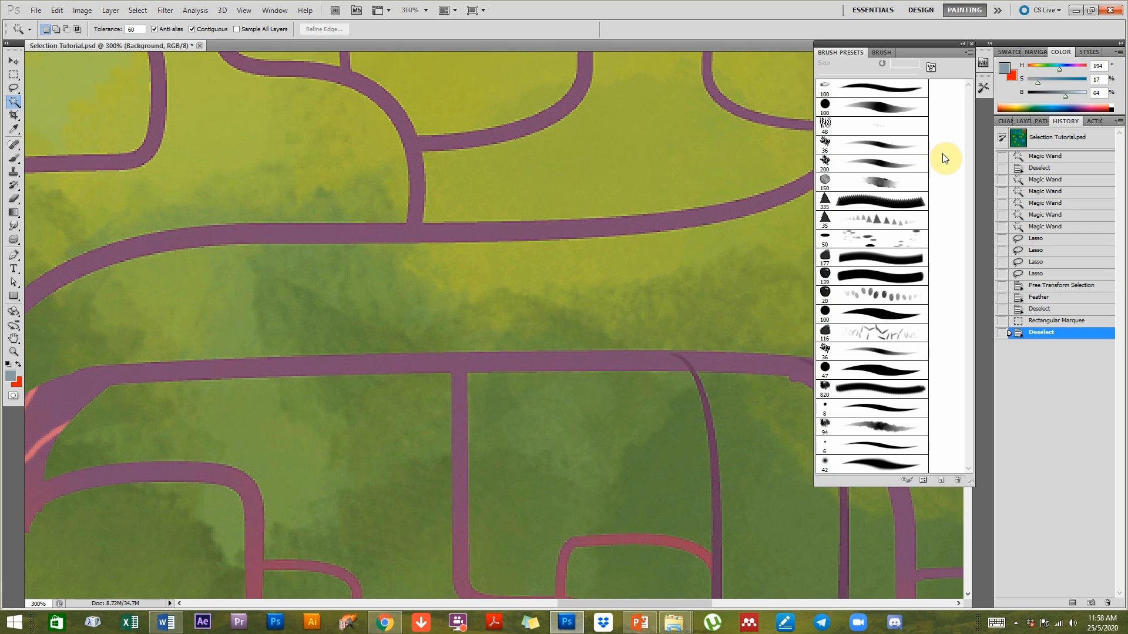
pyautogui.click(1027, 121)
pyautogui.moveTo(650, 363); pyautogui.dragTo(566, 408)
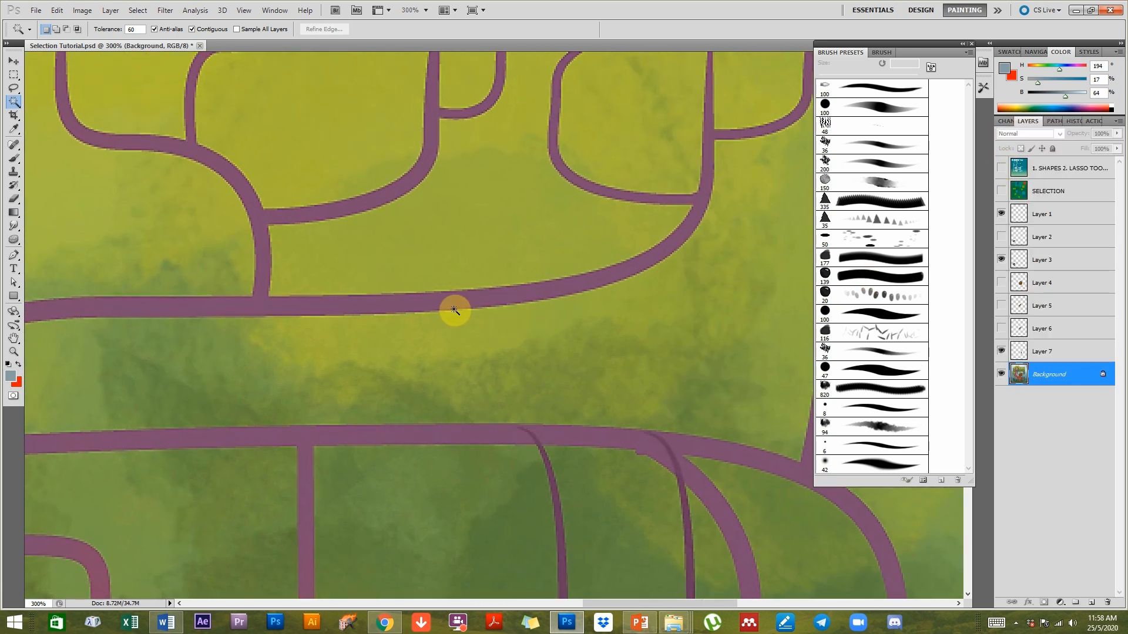
pyautogui.click(427, 305)
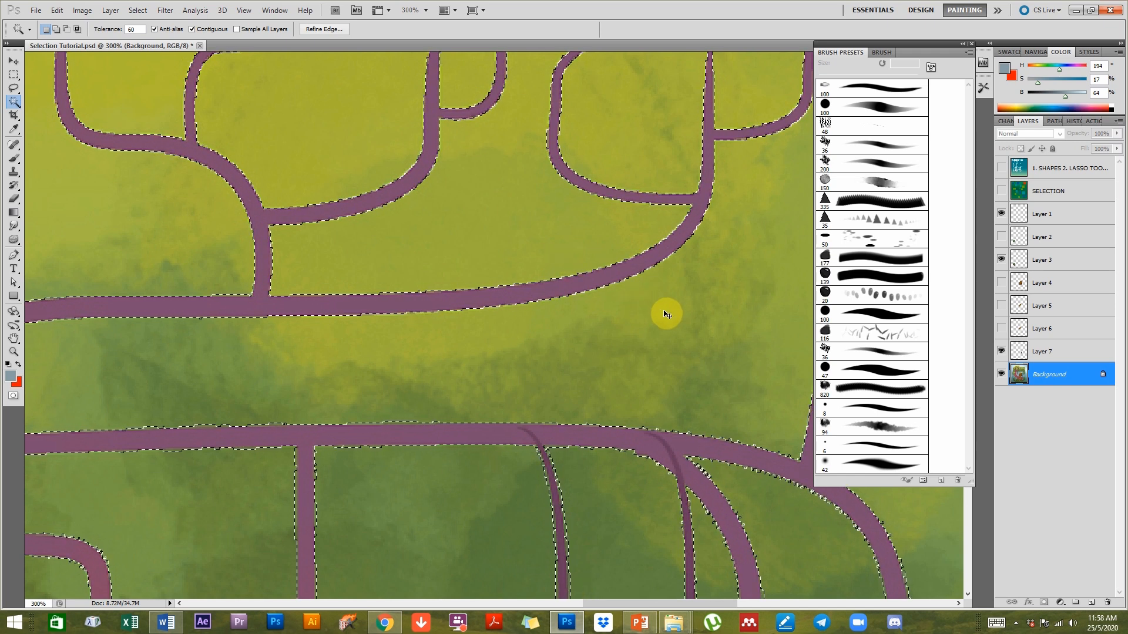
pyautogui.hotkey('ctrl', 'j')
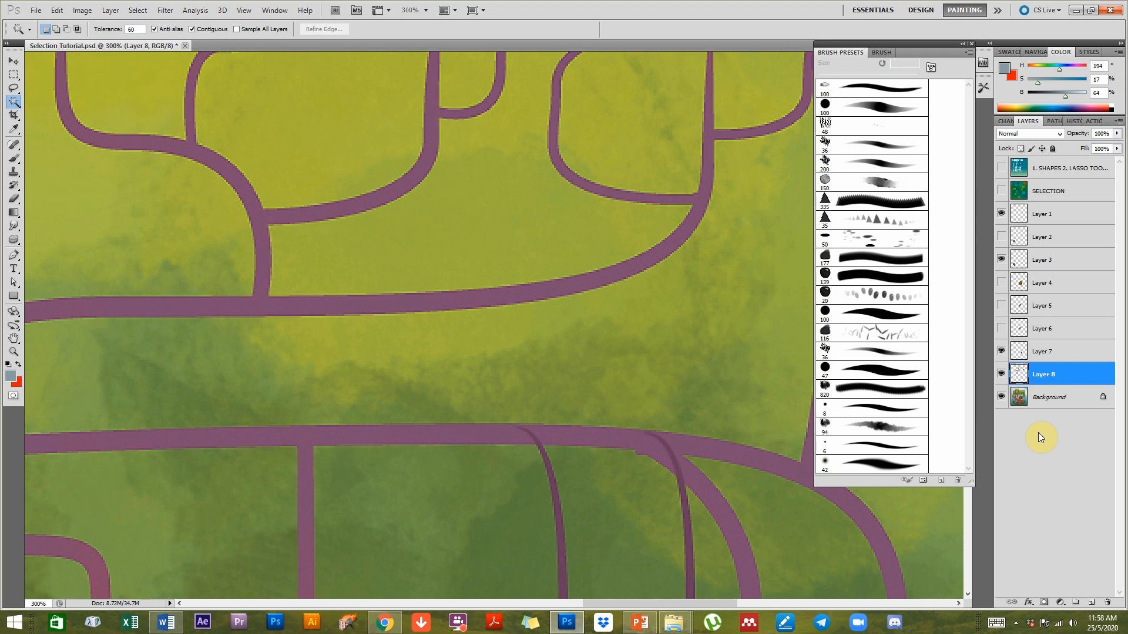
# Add a new layer directly above the Background and fill it with blue (H 194, S 65, B 75).
pyautogui.click(1043, 400)
pyautogui.click(1089, 602)
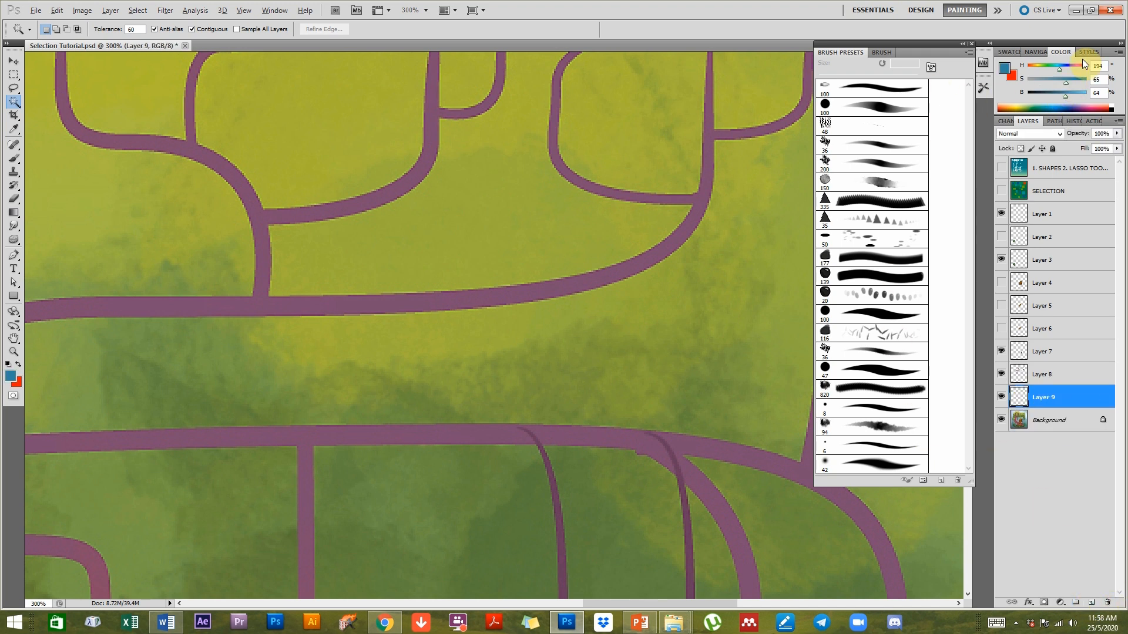
pyautogui.press('alt')
pyautogui.hotkey('alt', 'BackSpace')
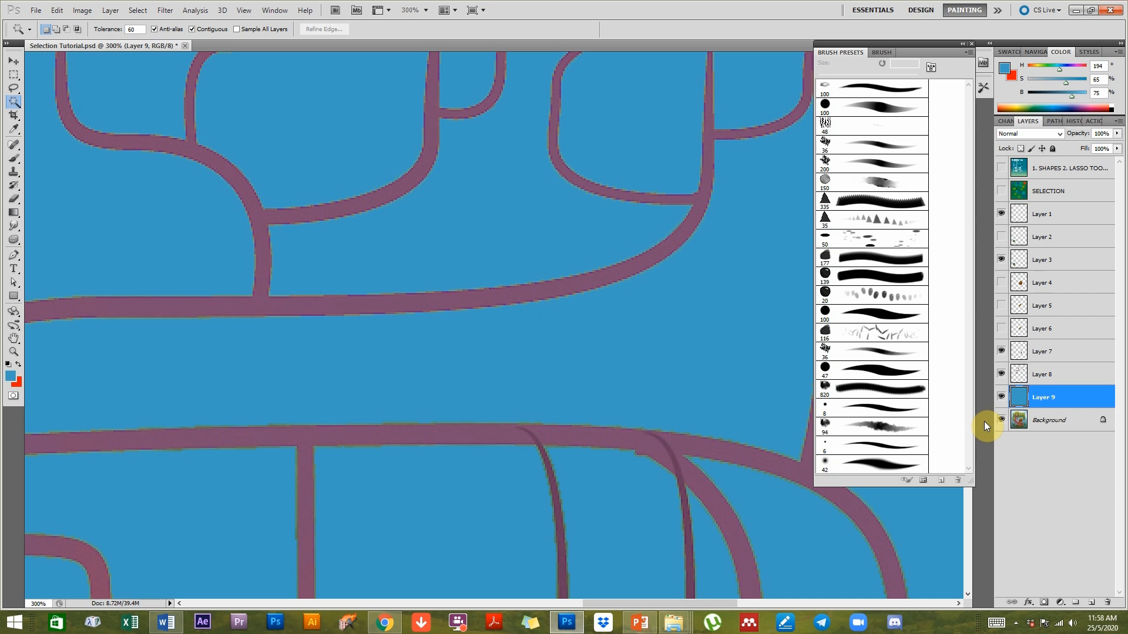
pyautogui.click(1019, 398)
# Compare the copied branches' edges with the blue fill layer hidden and shown, viewing the whole canvas and a close-up.
pyautogui.keyDown('alt'); pyautogui.click(443, 461); pyautogui.keyUp('alt')
pyautogui.keyDown('alt'); pyautogui.click(445, 462); pyautogui.keyUp('alt')
pyautogui.keyDown('alt'); pyautogui.click(447, 463); pyautogui.keyUp('alt')
pyautogui.keyDown('alt'); pyautogui.click(447, 463); pyautogui.keyUp('alt')
pyautogui.keyDown('alt'); pyautogui.click(448, 464); pyautogui.keyUp('alt')
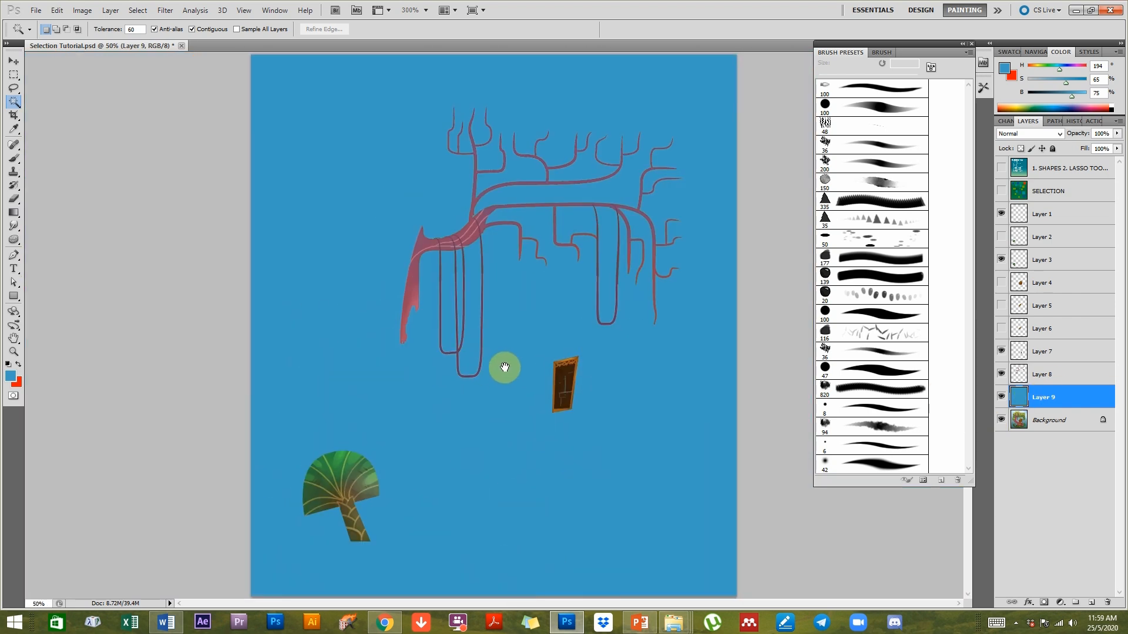
pyautogui.keyDown('ctrl'); pyautogui.click(531, 159); pyautogui.keyUp('ctrl')
pyautogui.moveTo(581, 218); pyautogui.dragTo(512, 341)
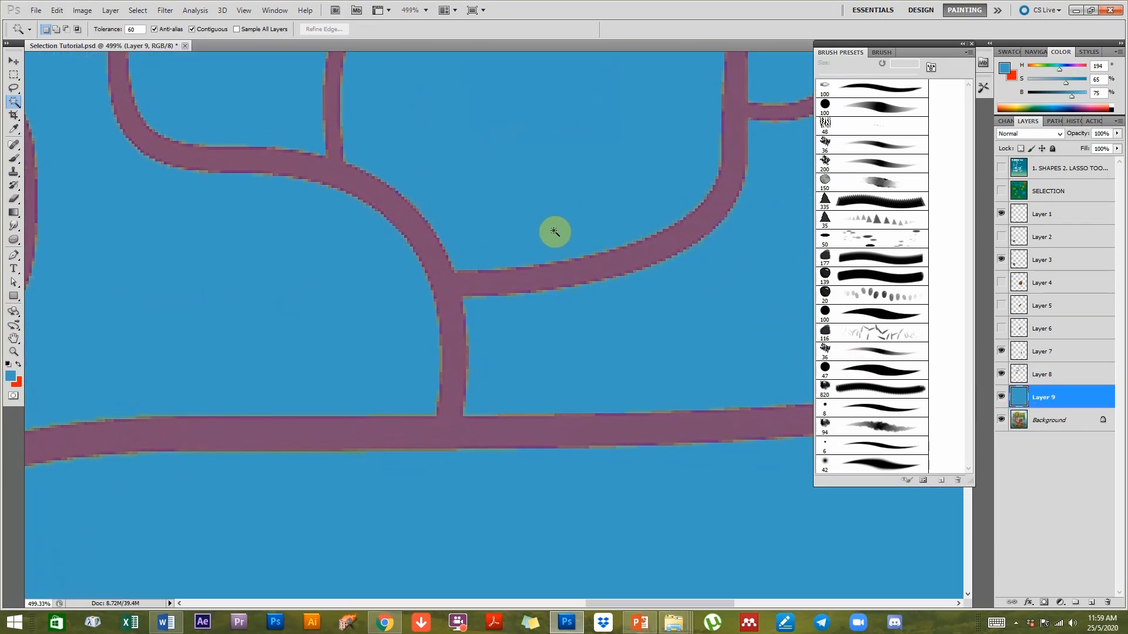
pyautogui.click(995, 402)
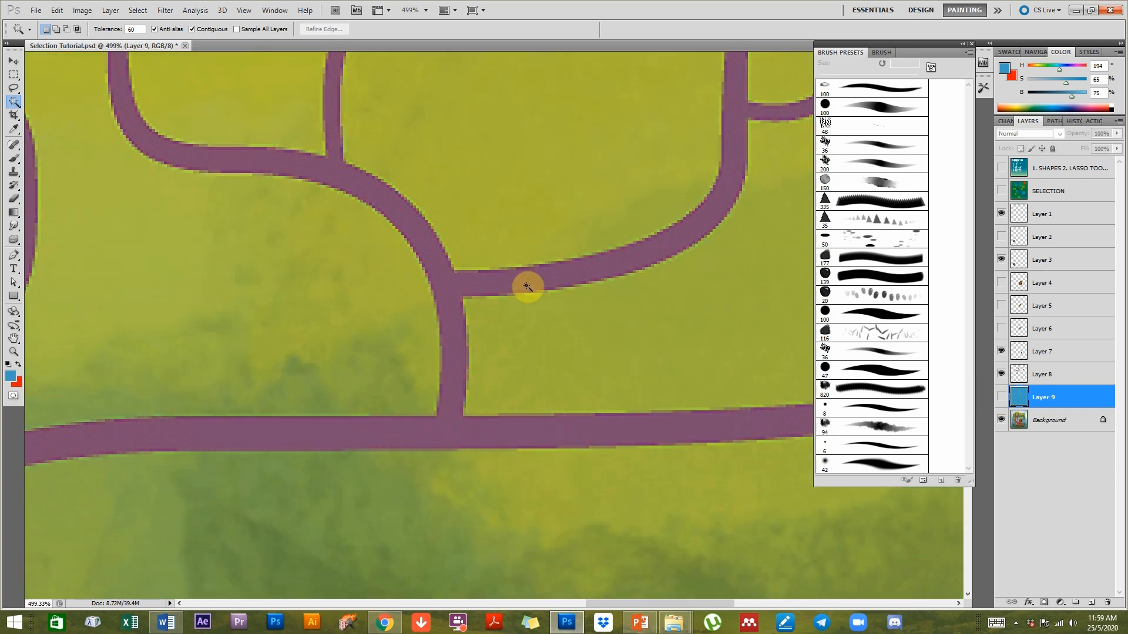
pyautogui.click(1000, 399)
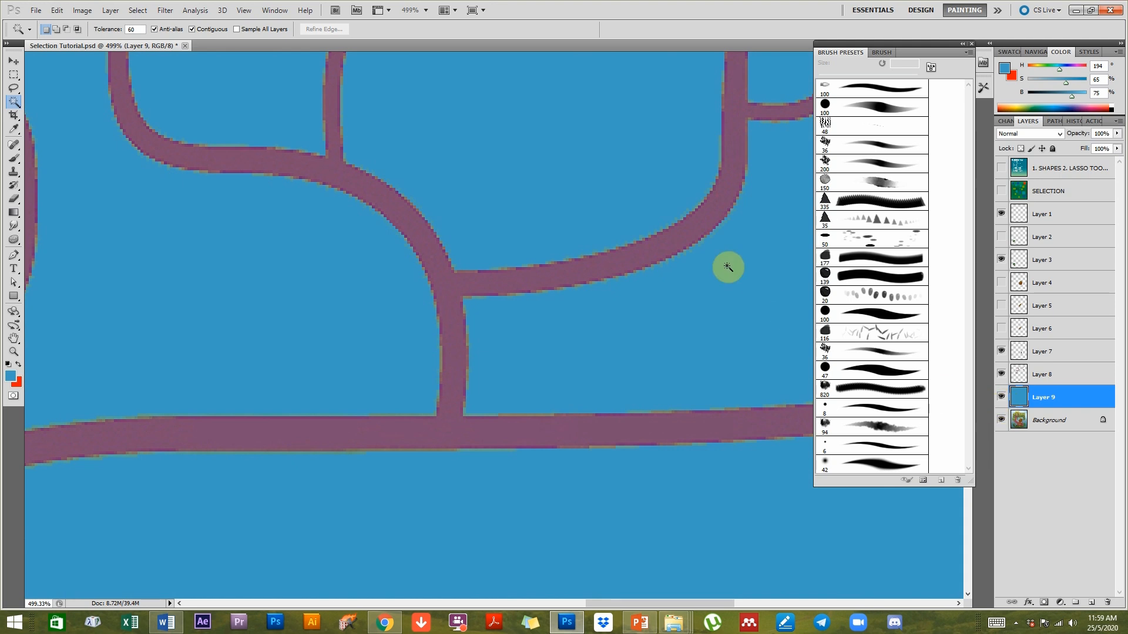
# Examine the leftover fringe pixels along the copied branches' edges against the blue fill at high magnification.
pyautogui.click(518, 318)
pyautogui.click(519, 317)
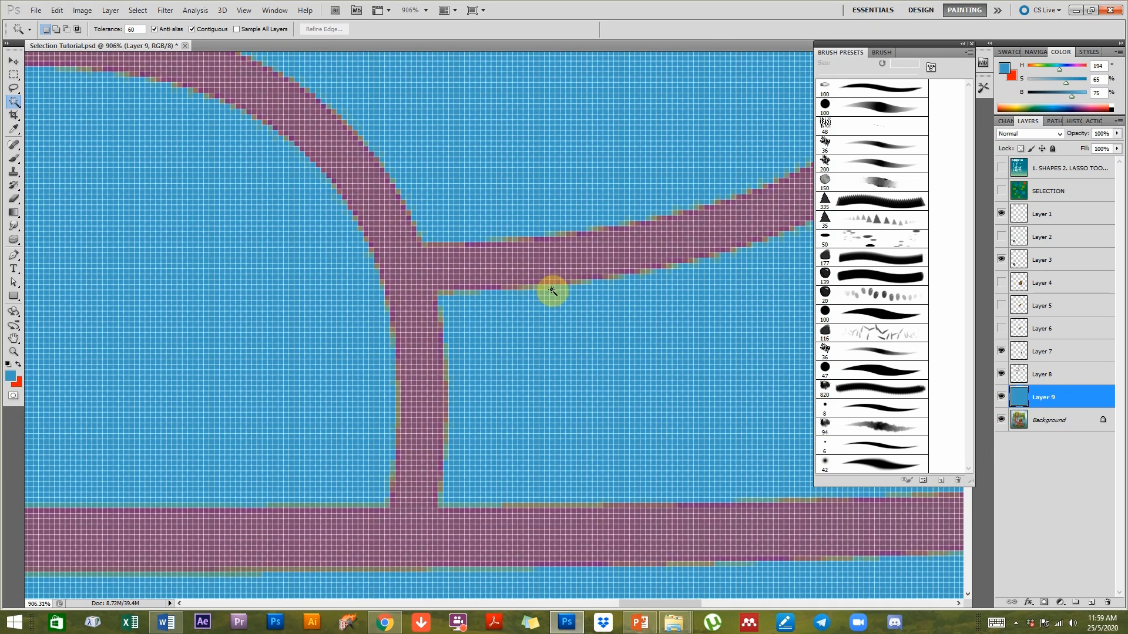
pyautogui.keyDown('alt'); pyautogui.click(670, 403); pyautogui.keyUp('alt')
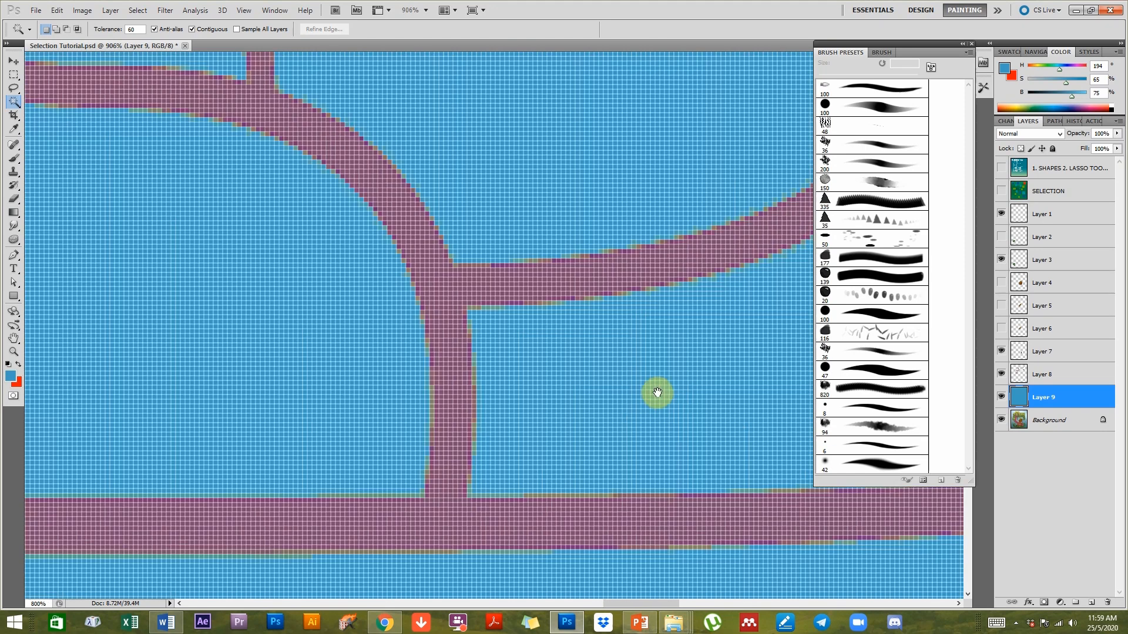
pyautogui.keyDown('alt'); pyautogui.click(664, 364); pyautogui.keyUp('alt')
pyautogui.moveTo(679, 373); pyautogui.dragTo(526, 422)
pyautogui.moveTo(610, 337); pyautogui.dragTo(587, 330)
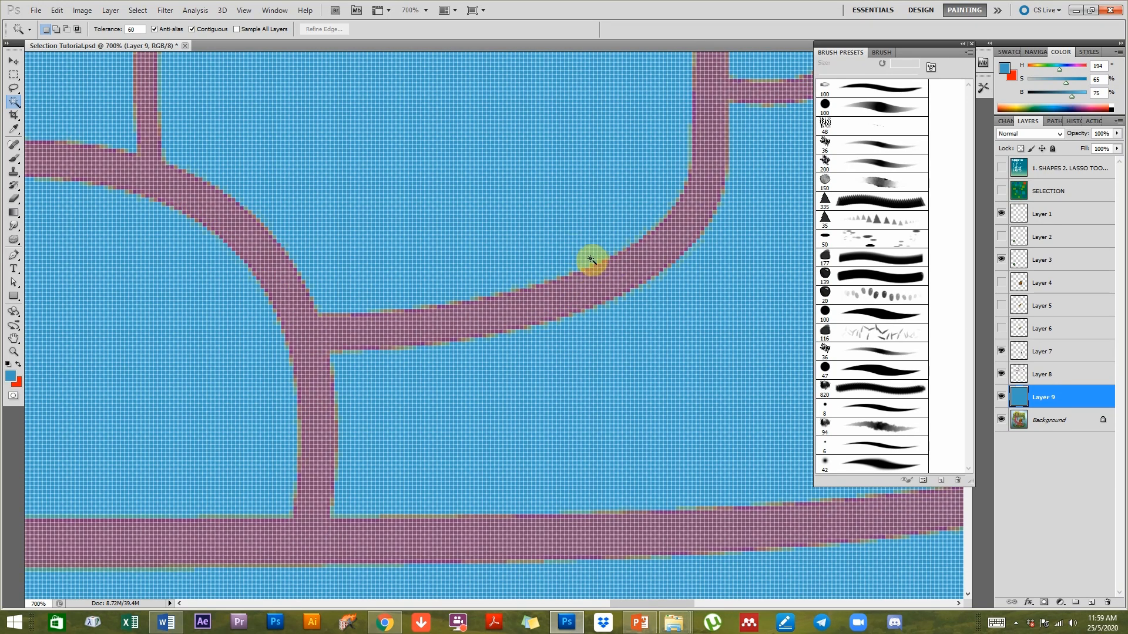
pyautogui.keyDown('alt'); pyautogui.click(666, 320); pyautogui.keyUp('alt')
pyautogui.keyDown('alt'); pyautogui.click(652, 319); pyautogui.keyUp('alt')
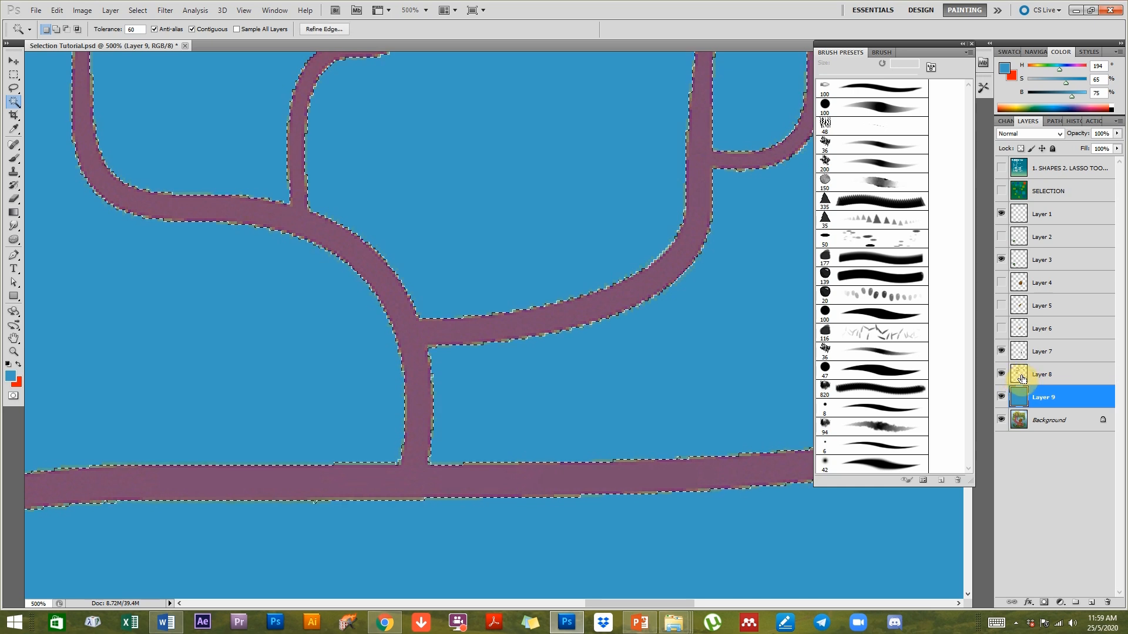
# Make the copied branches layer active, load its pixels as a selection, and review the selection's Modify options.
pyautogui.click(1033, 376)
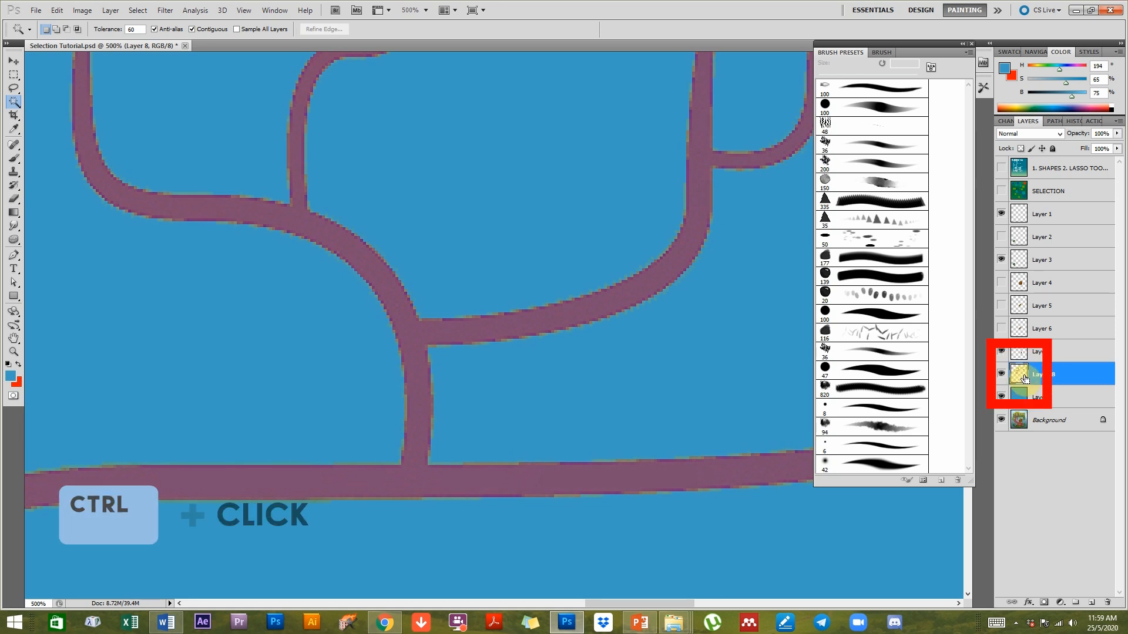
pyautogui.keyDown('ctrl'); pyautogui.click(1022, 379); pyautogui.keyUp('ctrl')
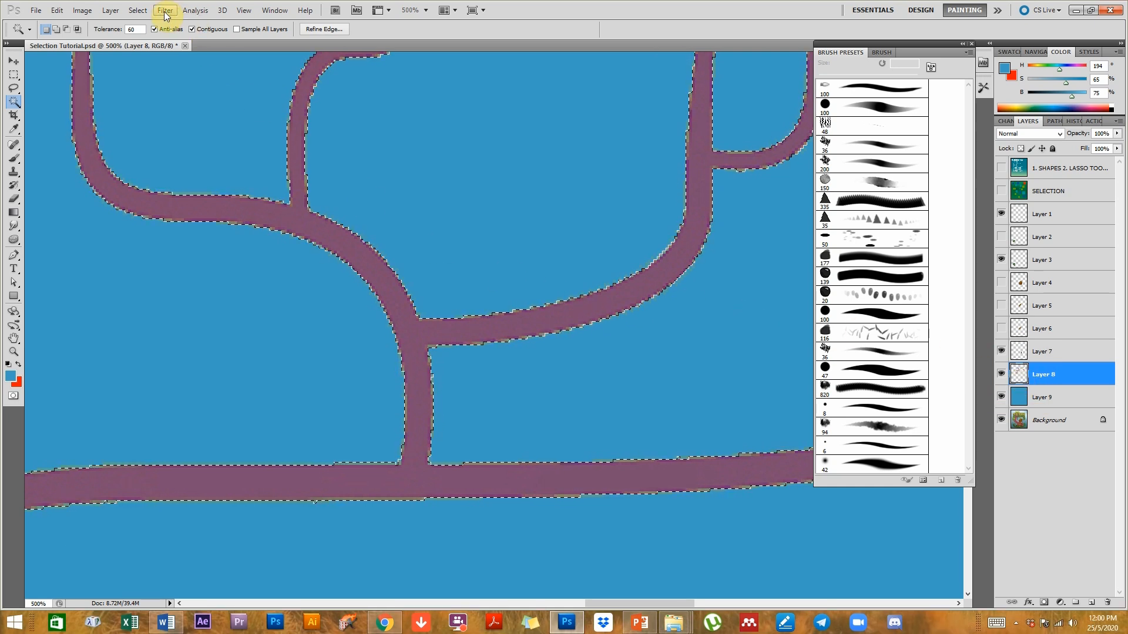
pyautogui.click(141, 9)
pyautogui.moveTo(176, 140)
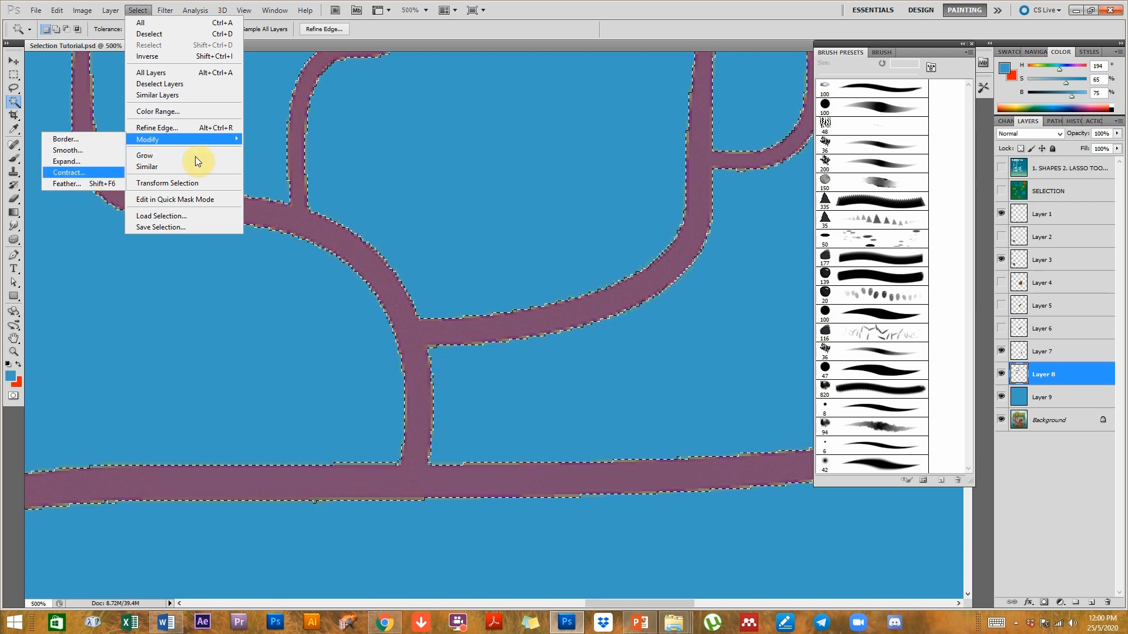
pyautogui.click(439, 121)
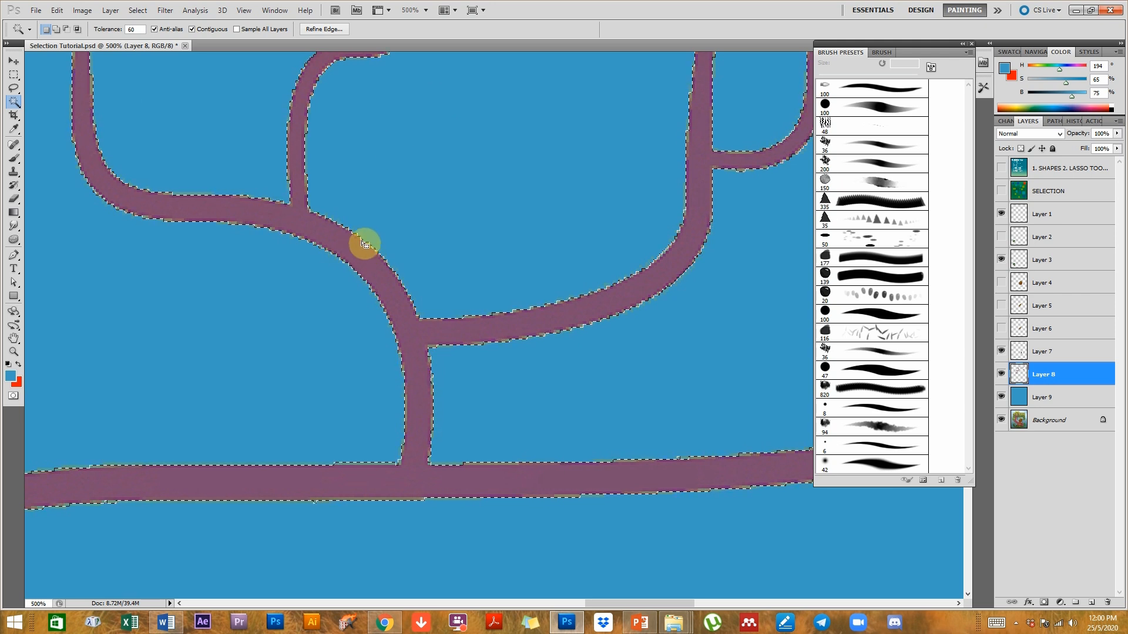
# Contract the branch selection by 1 pixel, remove the fringe outside it, deselect, and inspect the branch edges.
pyautogui.click(138, 10)
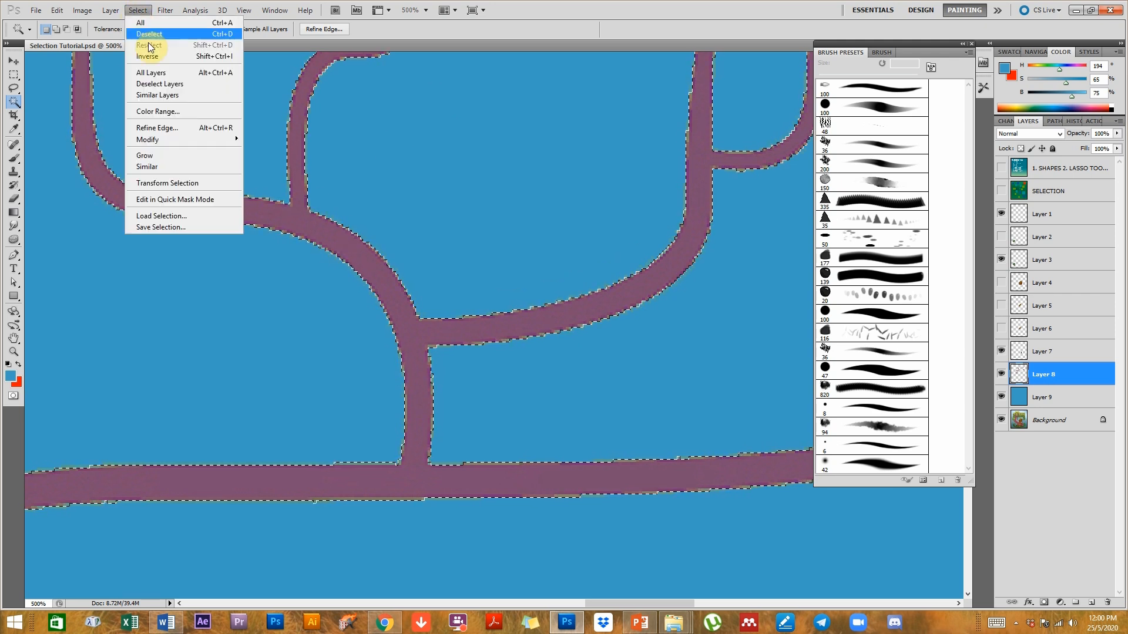
pyautogui.moveTo(176, 141)
pyautogui.click(100, 175)
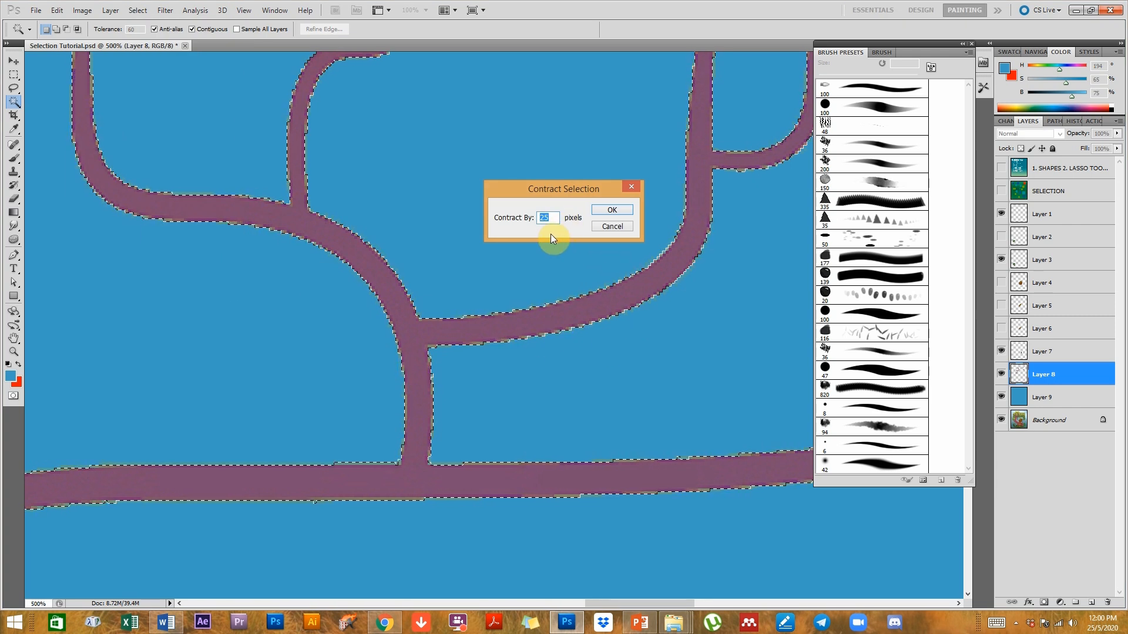
pyautogui.write('1')
pyautogui.click(618, 210)
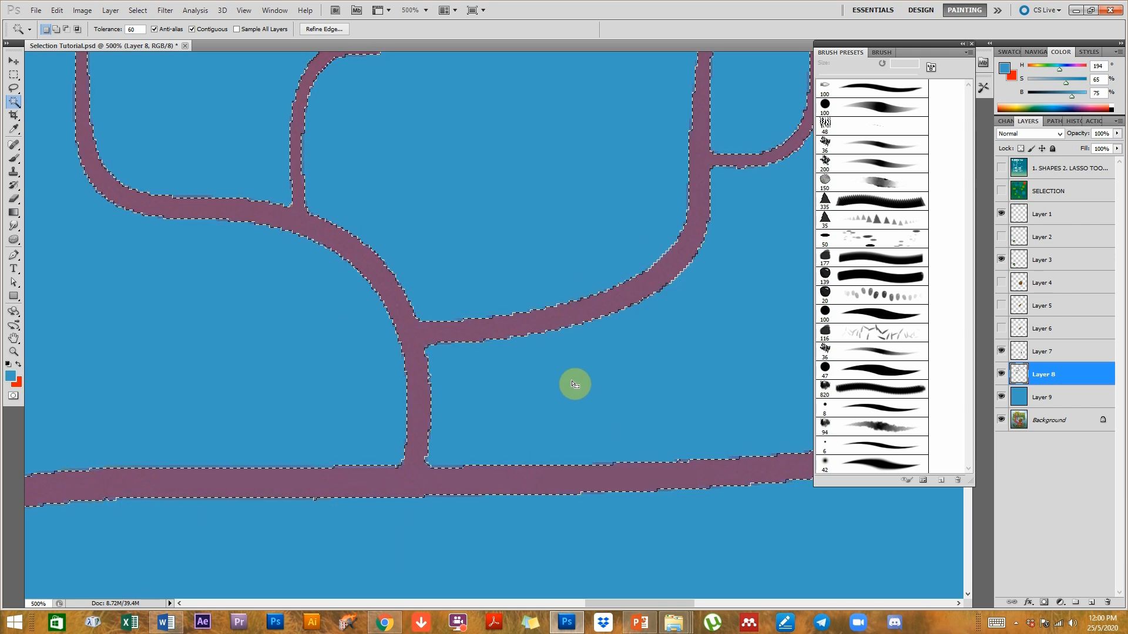
pyautogui.hotkey('ctrl', 'd')
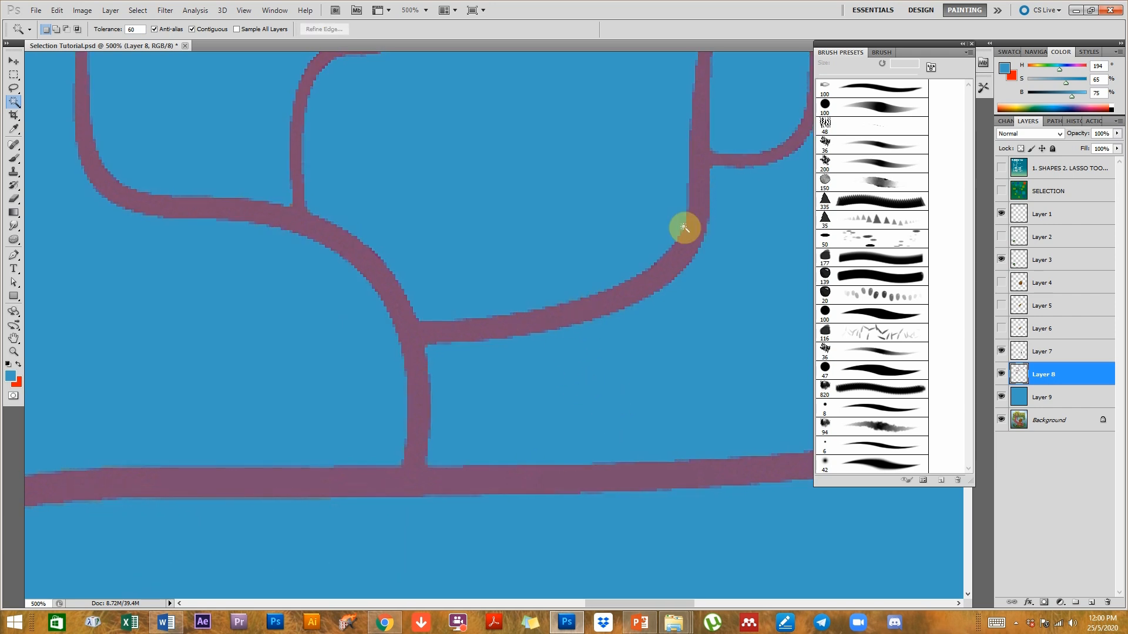
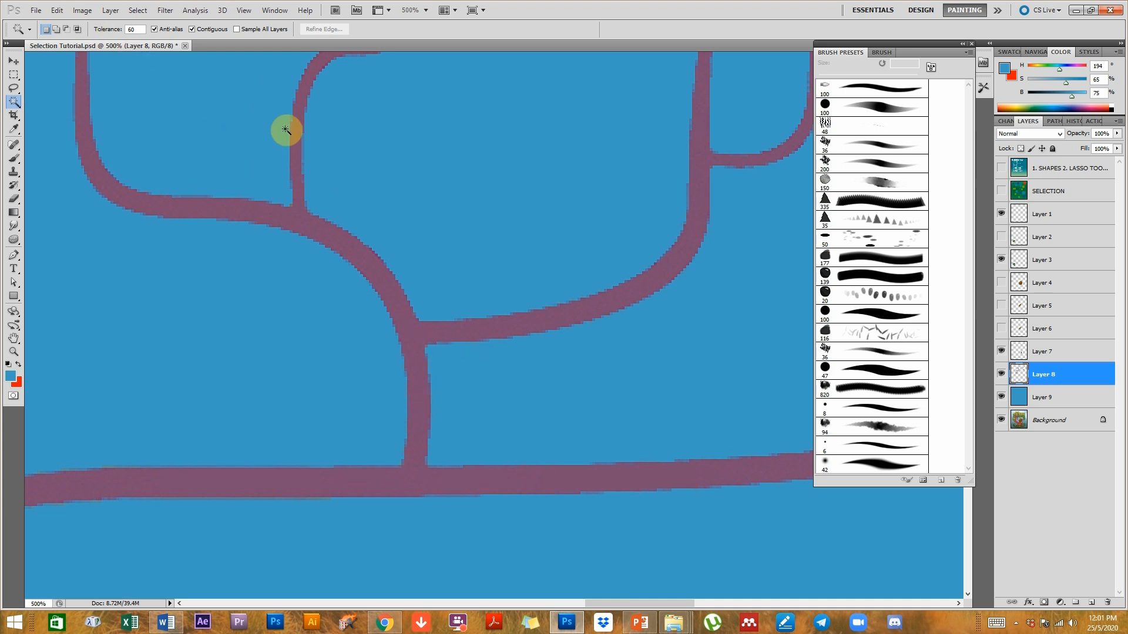
pyautogui.click(464, 407)
pyautogui.moveTo(399, 424); pyautogui.dragTo(564, 443)
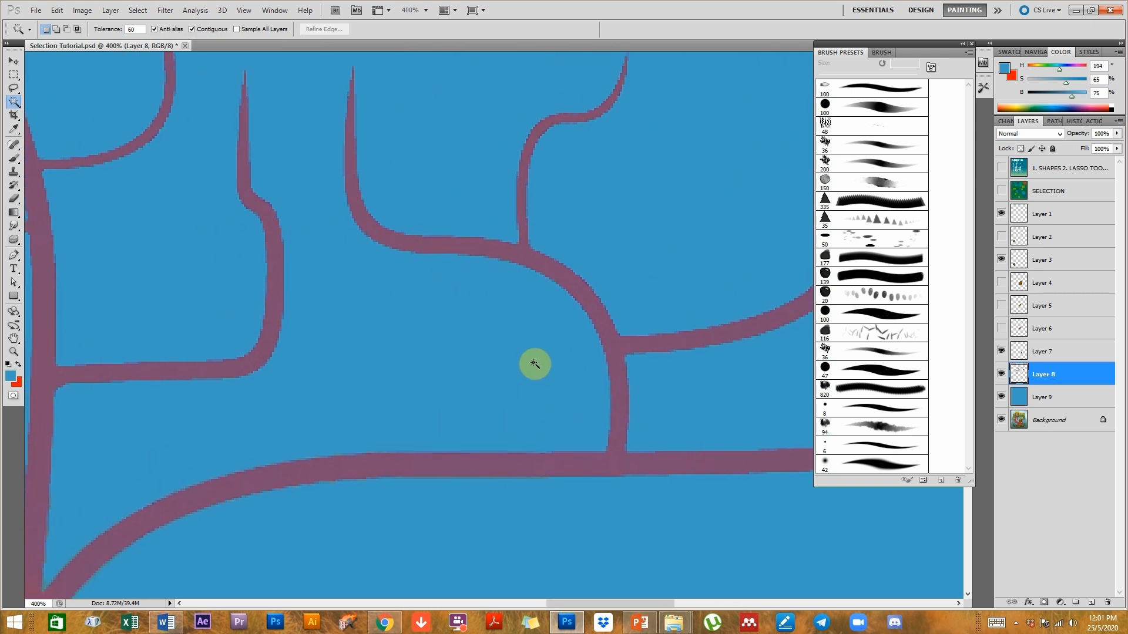
# Show the selection tools topic list layer, review it with the whole canvas in view, and hide it again.
pyautogui.click(1002, 171)
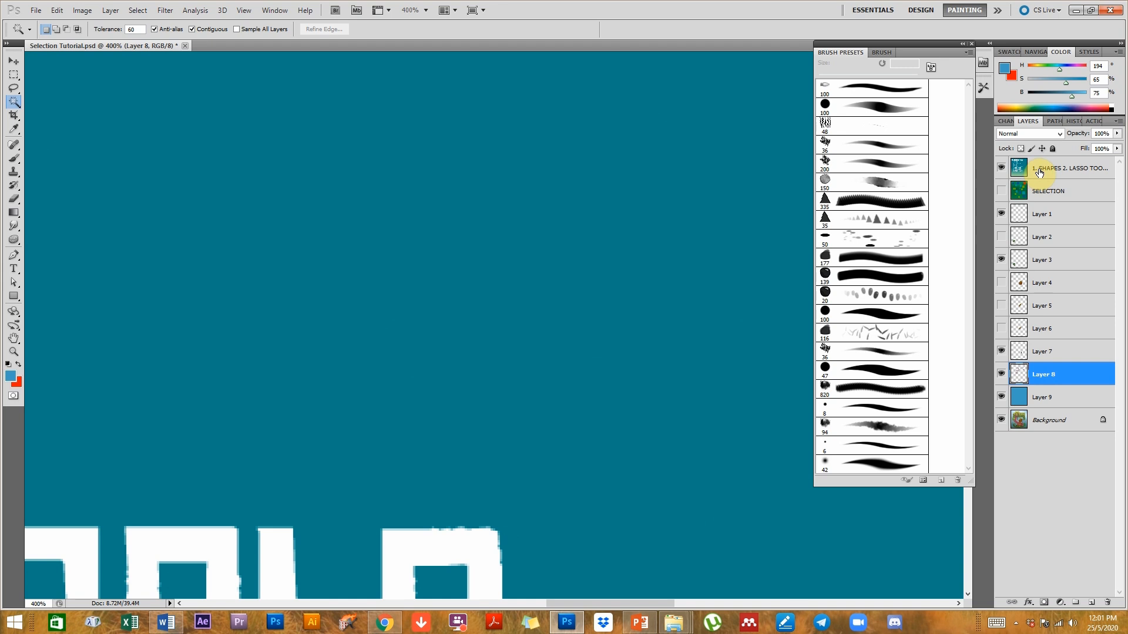
pyautogui.click(1040, 173)
pyautogui.scroll(-2, 615, 339)
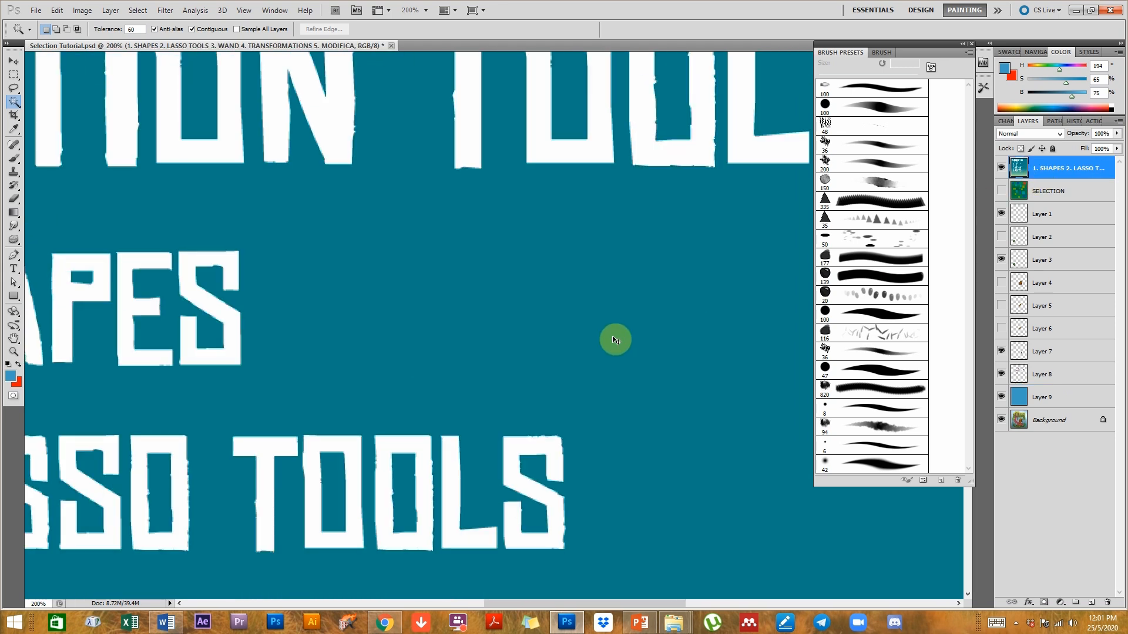
pyautogui.hotkey('ctrl', '0')
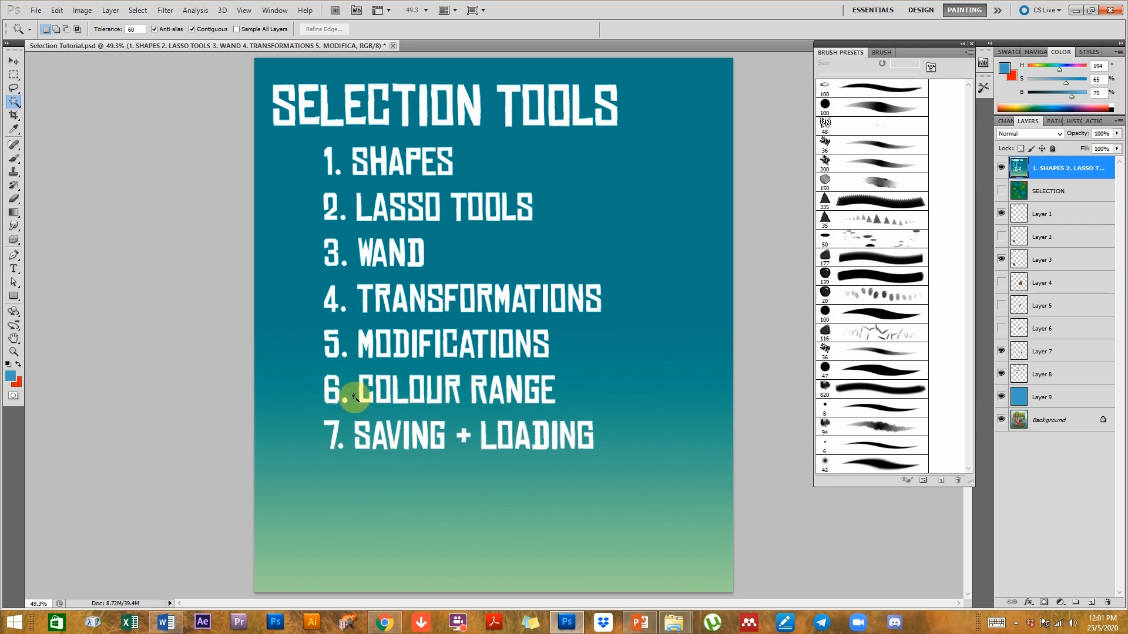
pyautogui.click(13, 61)
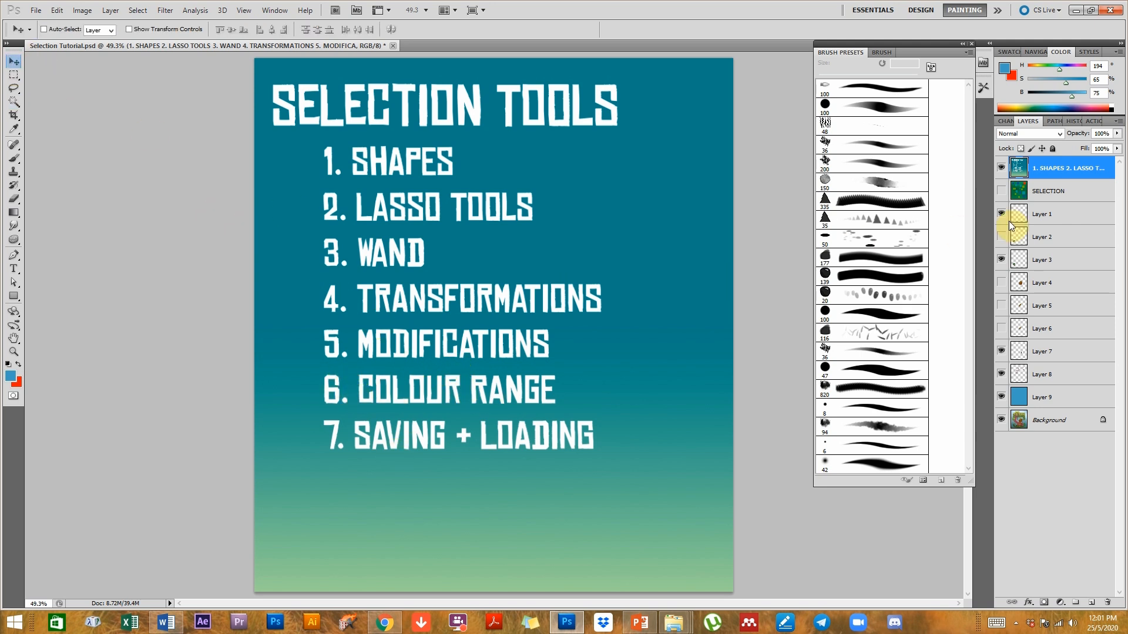
pyautogui.click(1000, 167)
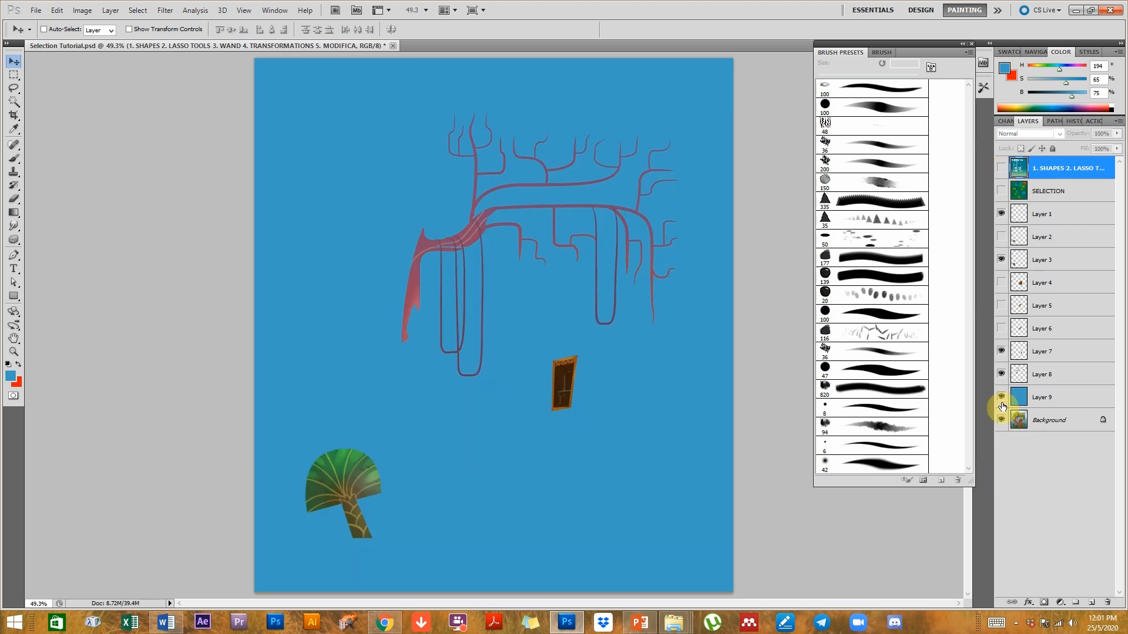
# Hide the working layers above the Background and delete Layer 1 through Layer 9.
pyautogui.click(1001, 213)
pyautogui.click(1048, 216)
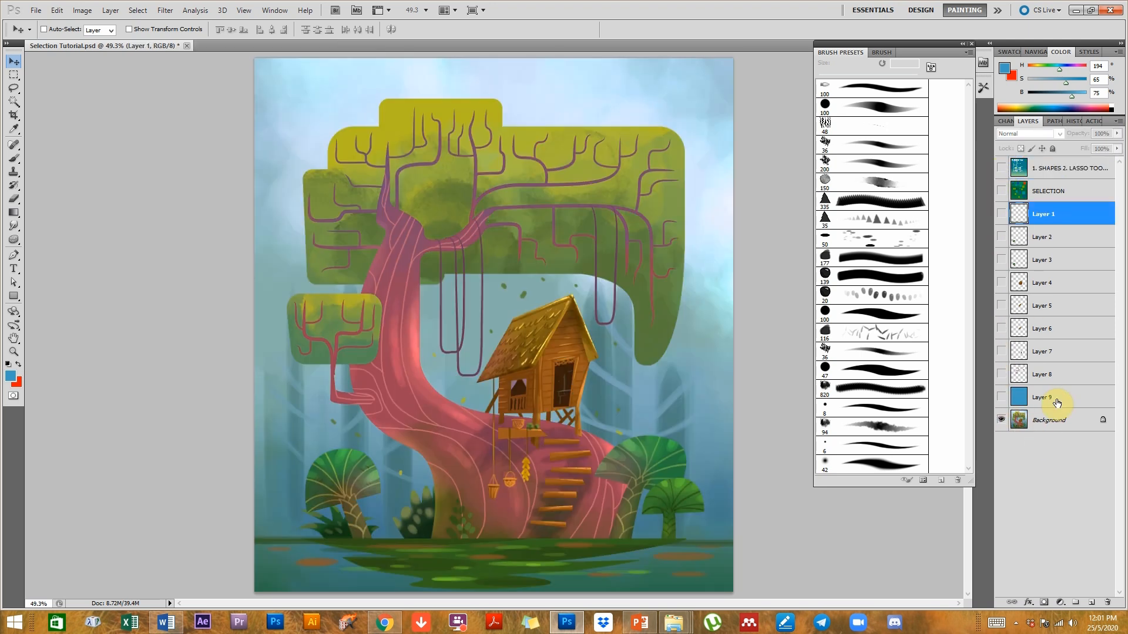
pyautogui.keyDown('shift'); pyautogui.click(1050, 398); pyautogui.keyUp('shift')
pyautogui.click(1110, 602)
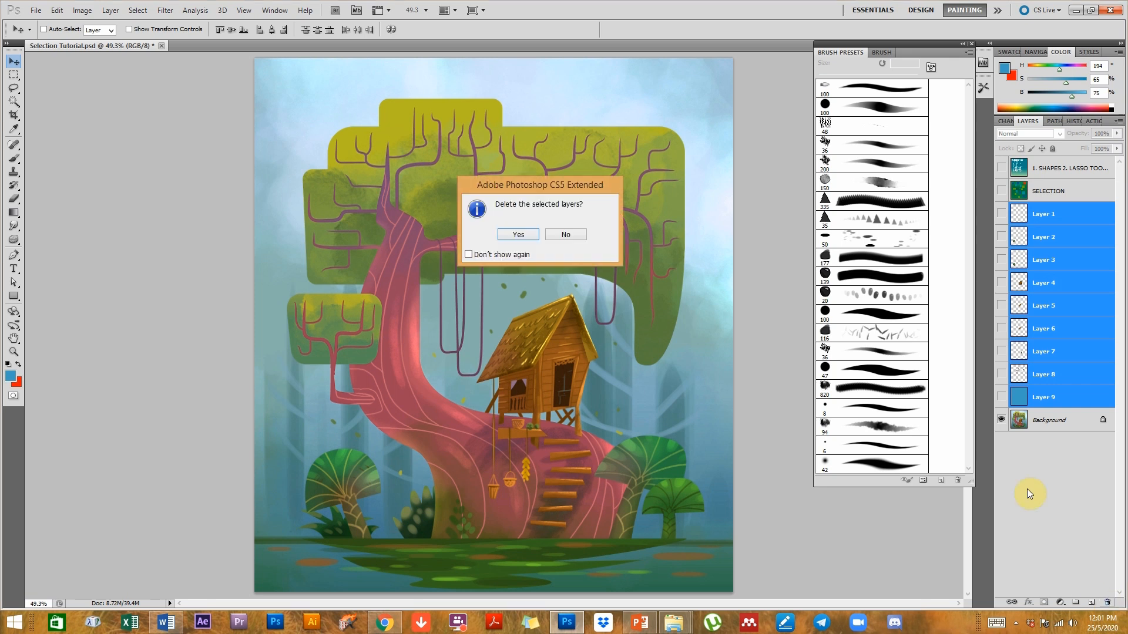
pyautogui.click(520, 235)
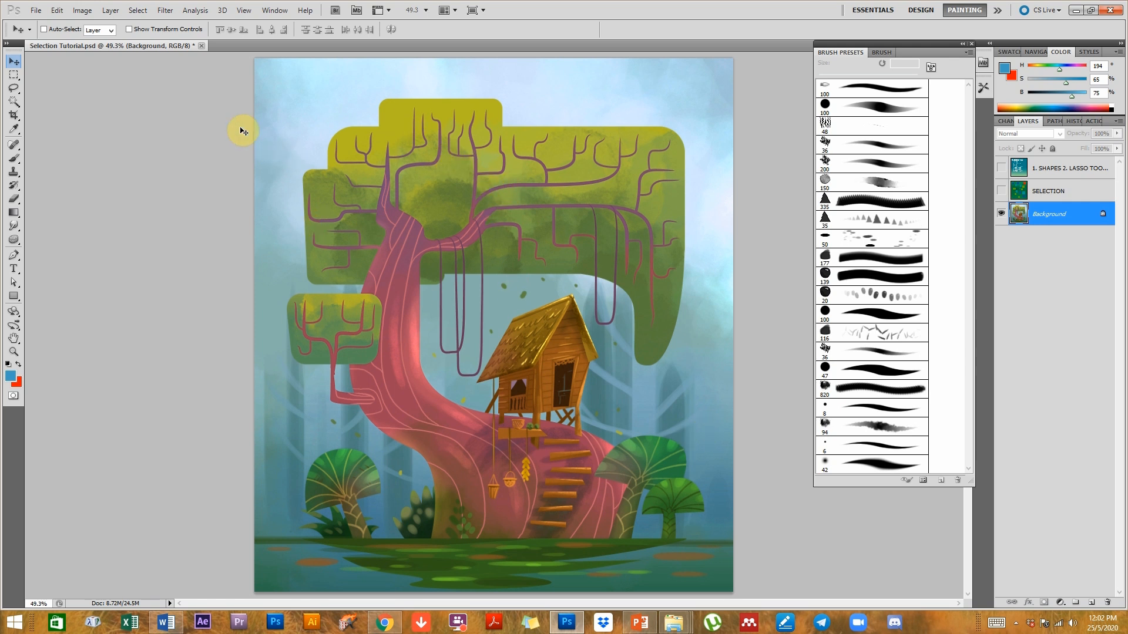
# Select the tree's foliage on the Background using Color Range, sampling its yellow-green and setting Fuzziness to 200.
pyautogui.click(138, 11)
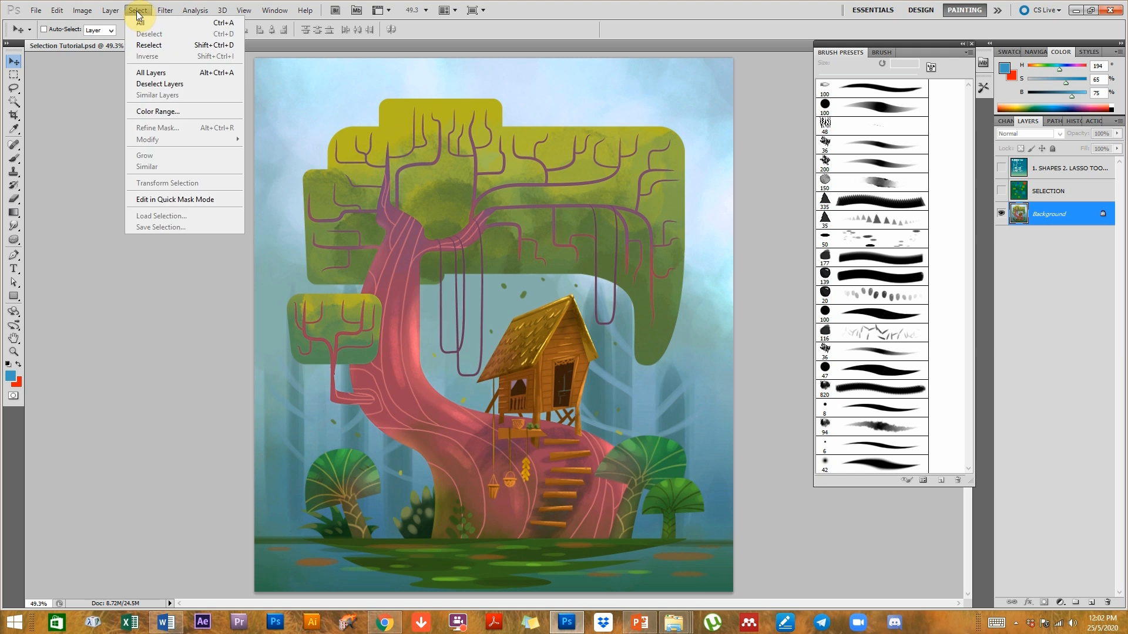
pyautogui.click(154, 113)
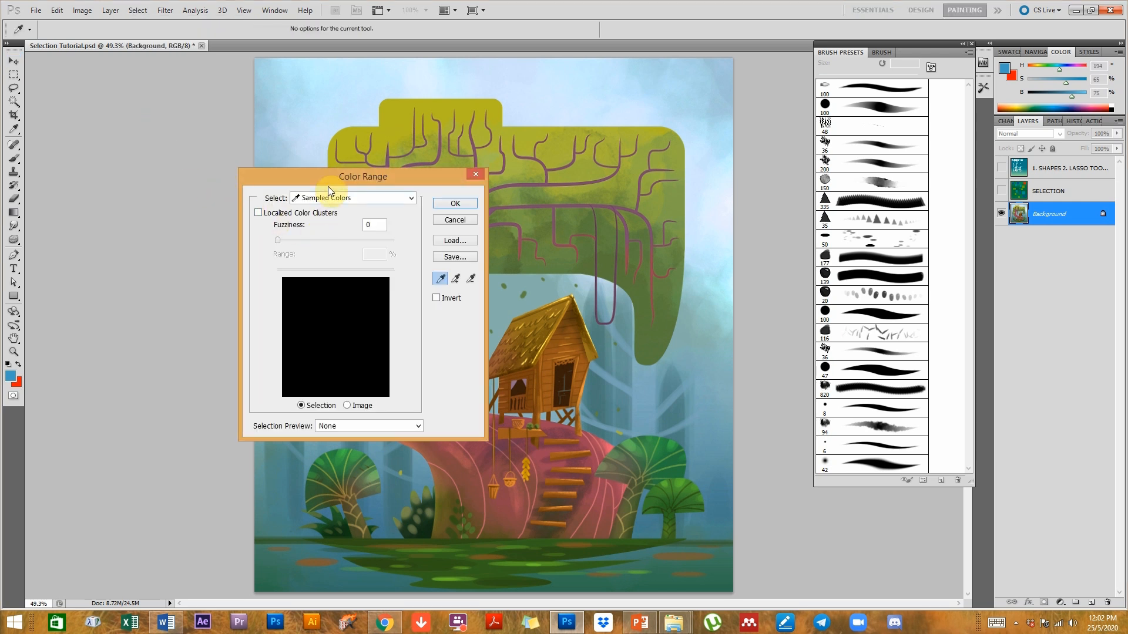
pyautogui.moveTo(344, 176); pyautogui.dragTo(134, 70)
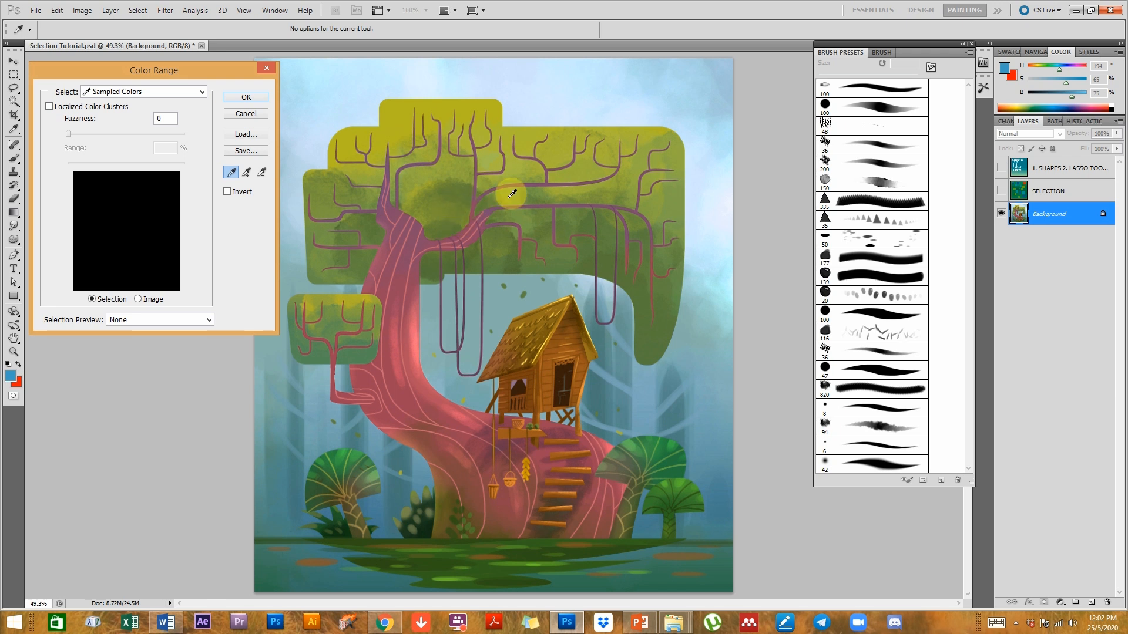
pyautogui.click(571, 172)
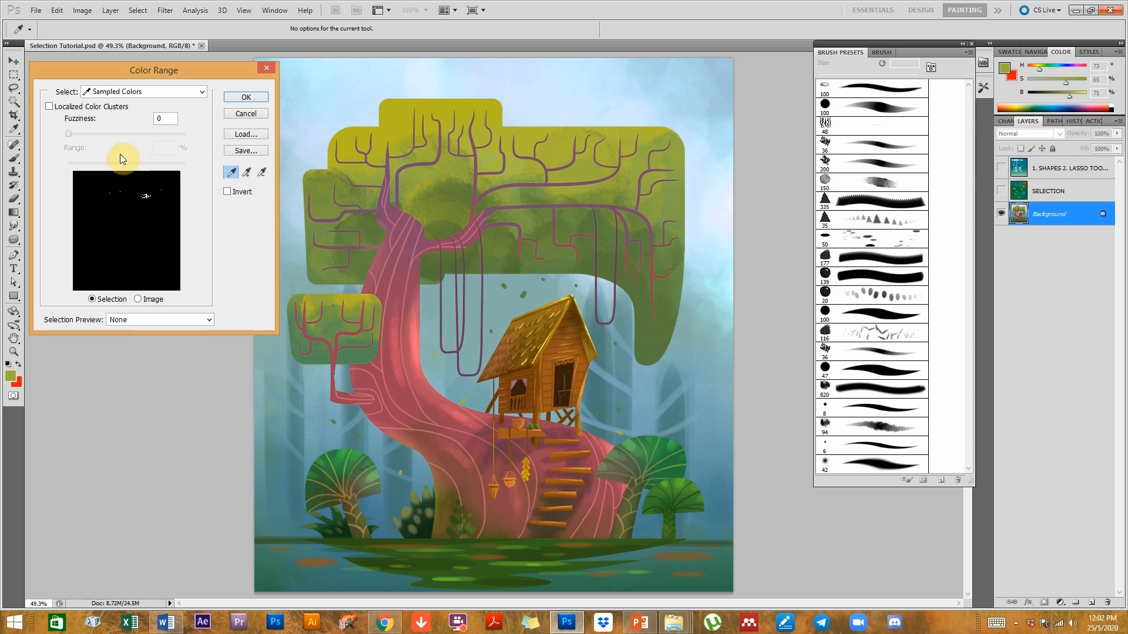
pyautogui.moveTo(69, 135); pyautogui.dragTo(122, 135)
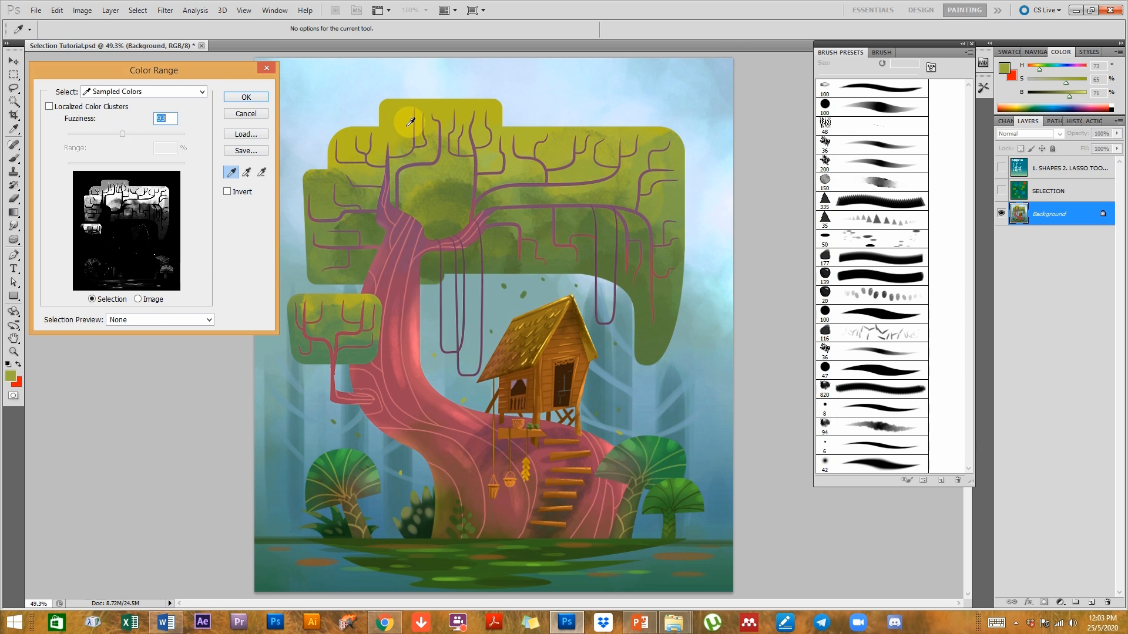
pyautogui.moveTo(121, 135); pyautogui.dragTo(157, 135)
pyautogui.moveTo(163, 136); pyautogui.dragTo(191, 134)
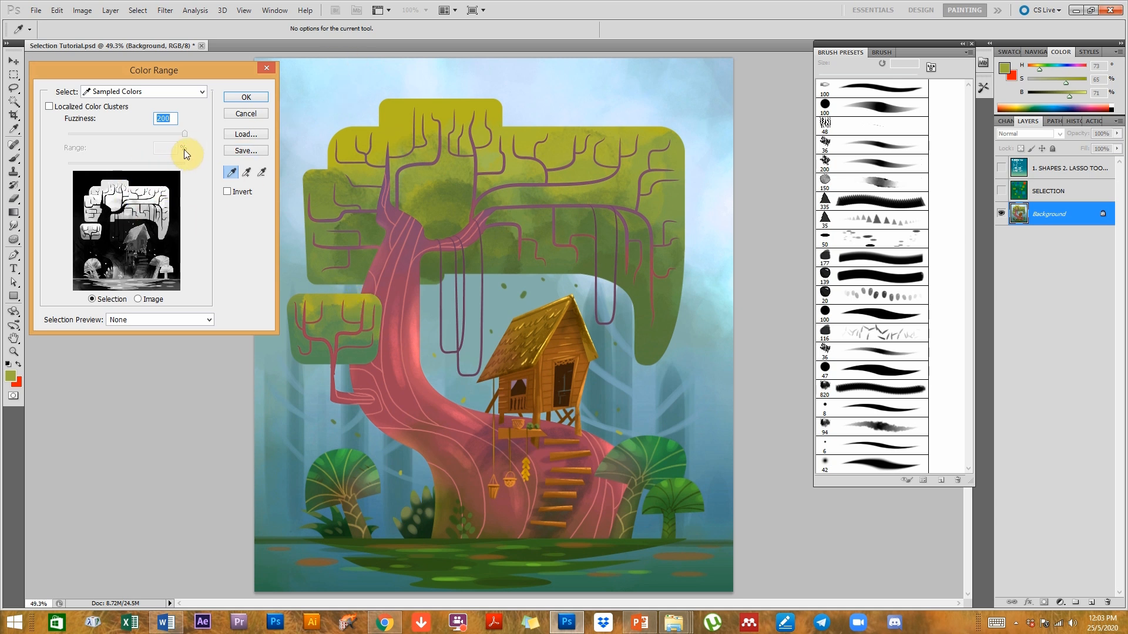
pyautogui.click(246, 97)
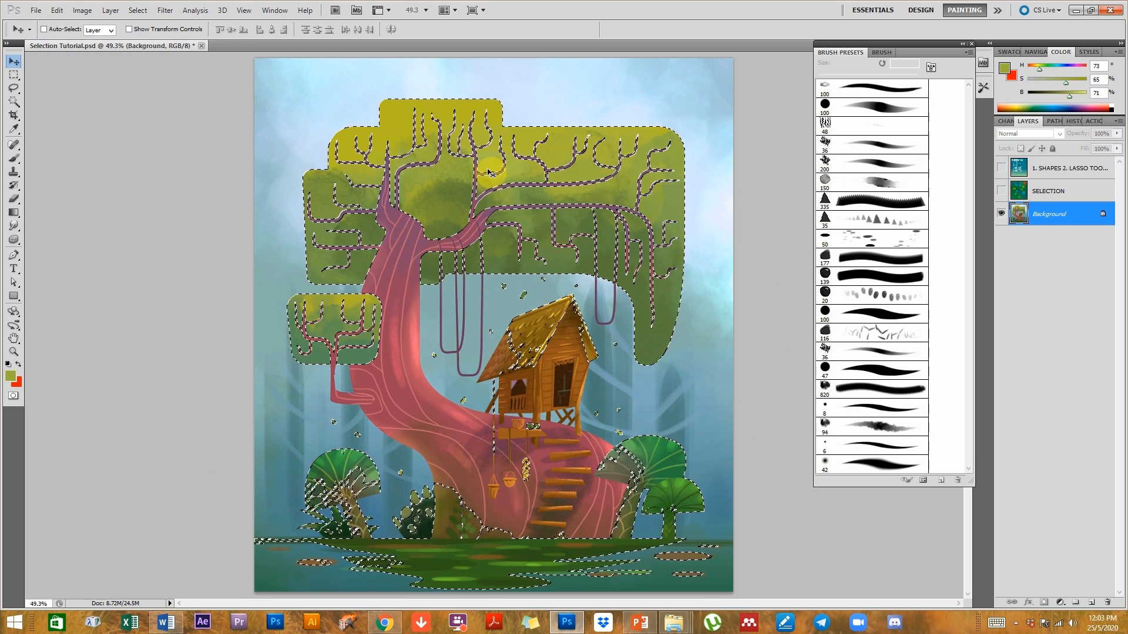
# Subtract the lower plants, pond and treehouse areas from the colour selection with the Lasso tool.
pyautogui.click(14, 89)
pyautogui.rightClick(16, 92)
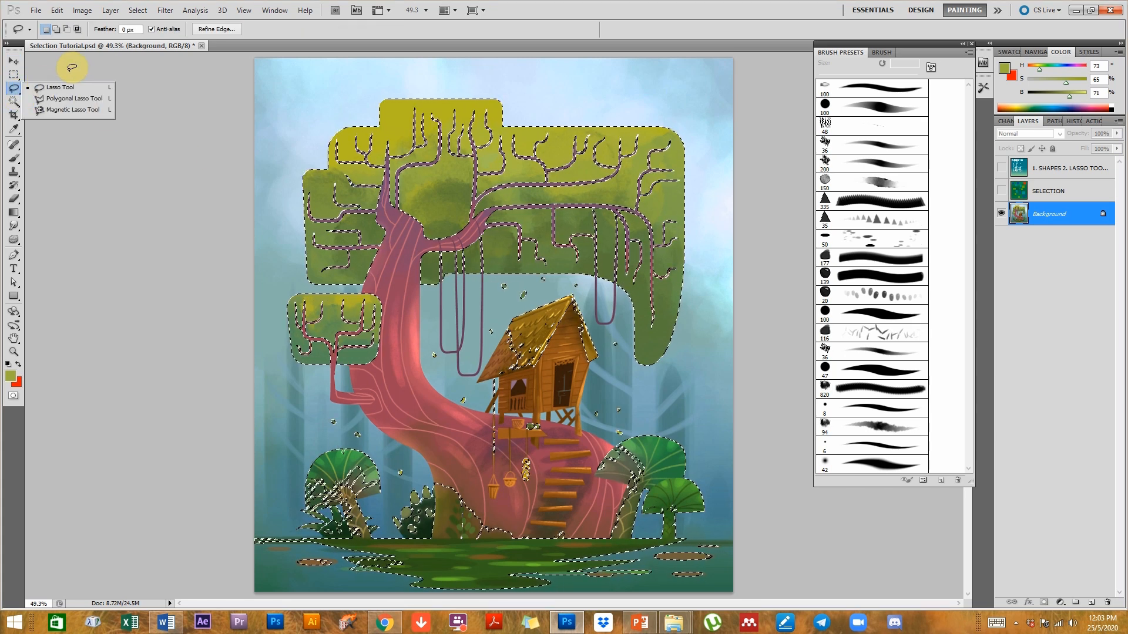
pyautogui.click(56, 88)
pyautogui.press('alt')
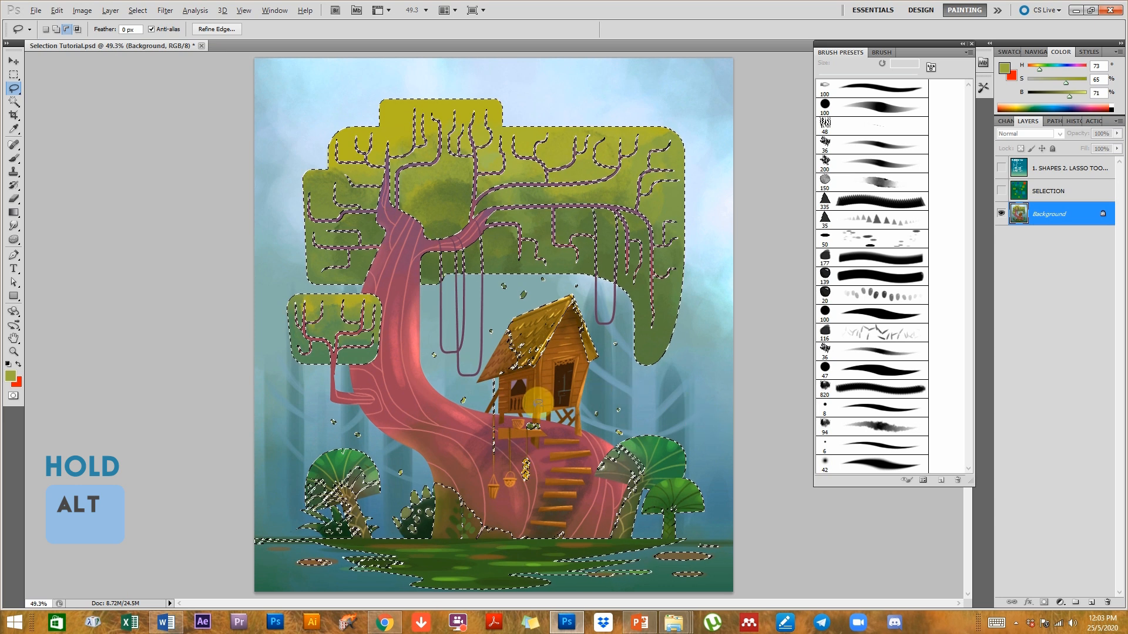
pyautogui.moveTo(349, 400)
pyautogui.mouseDown()
pyautogui.moveTo(620, 621)
pyautogui.moveTo(878, 487)
pyautogui.mouseUp()
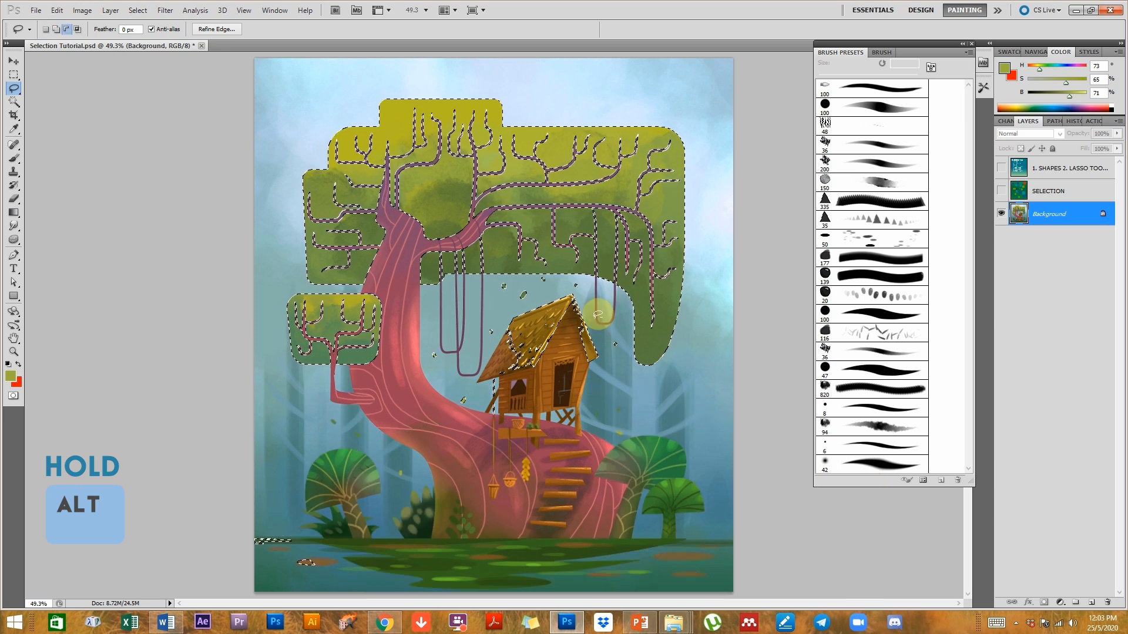
pyautogui.moveTo(512, 322)
pyautogui.mouseDown()
pyautogui.moveTo(321, 525)
pyautogui.moveTo(368, 563)
pyautogui.moveTo(485, 463)
pyautogui.mouseUp()
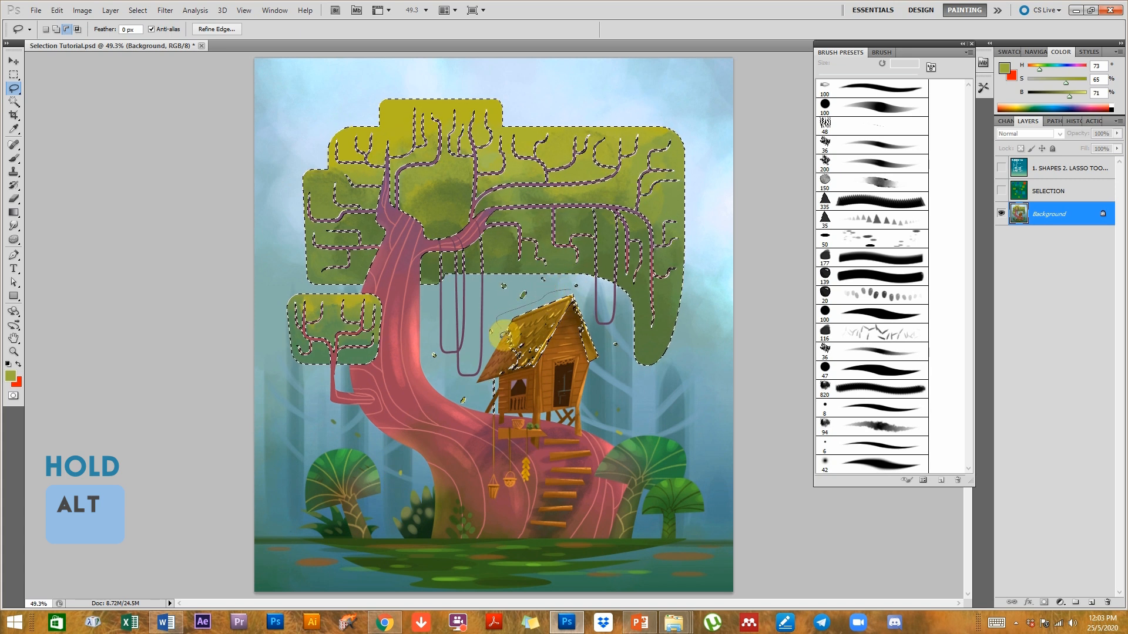
pyautogui.moveTo(503, 370)
pyautogui.mouseDown()
pyautogui.moveTo(487, 418)
pyautogui.moveTo(576, 444)
pyautogui.moveTo(611, 356)
pyautogui.moveTo(595, 310)
pyautogui.mouseUp()
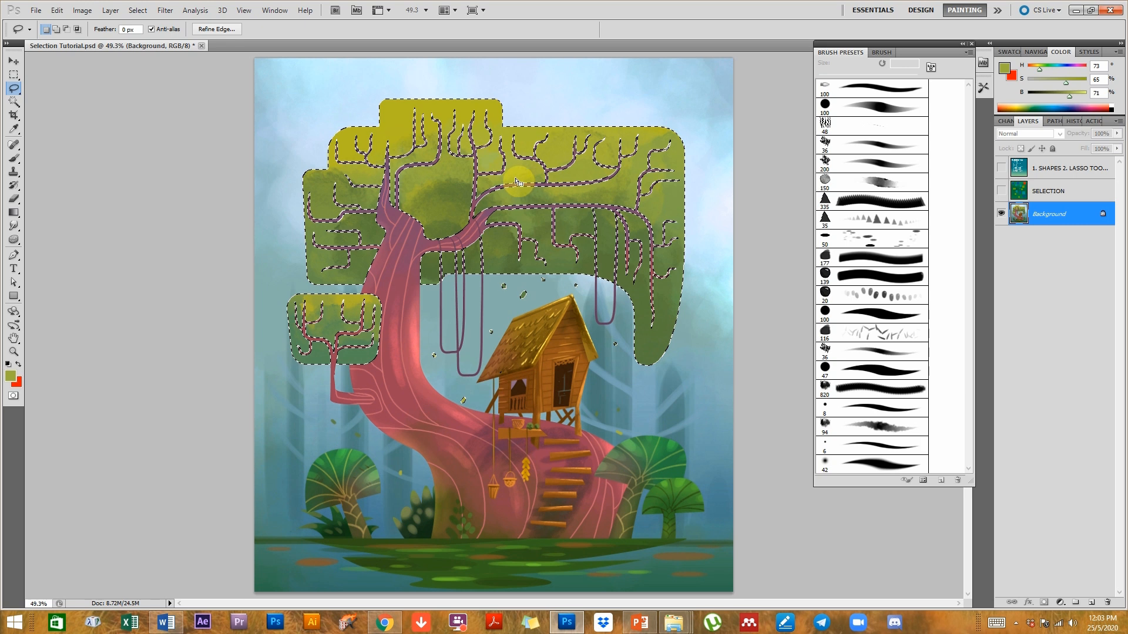
# Recolour the selected foliage orange with Hue/Saturation at Hue -52, and deselect it.
pyautogui.click(84, 11)
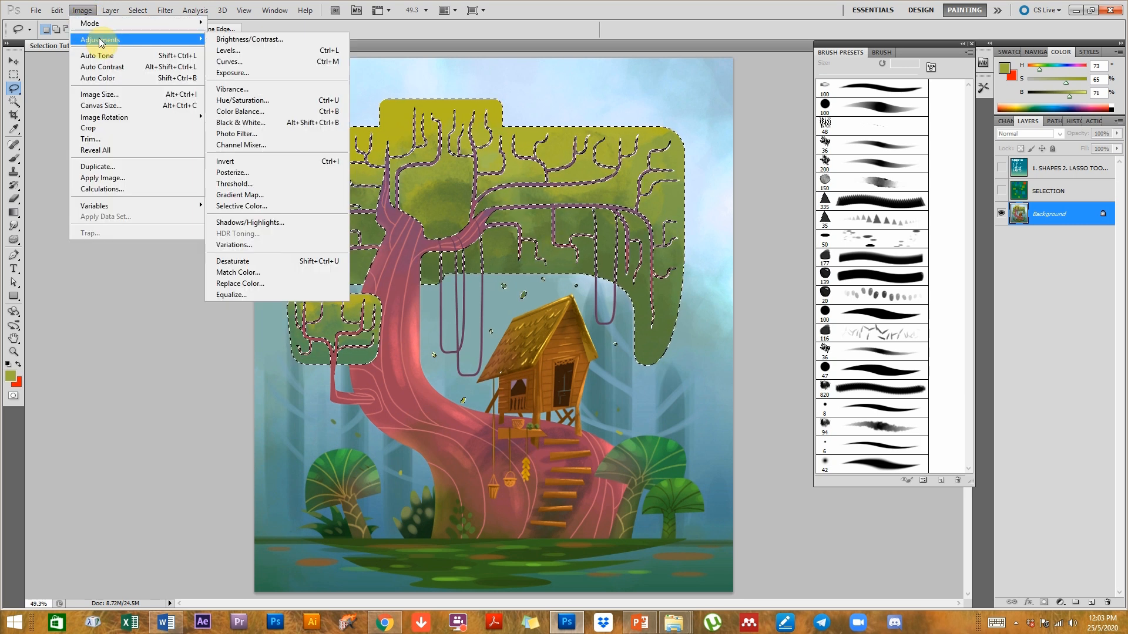
pyautogui.moveTo(199, 40)
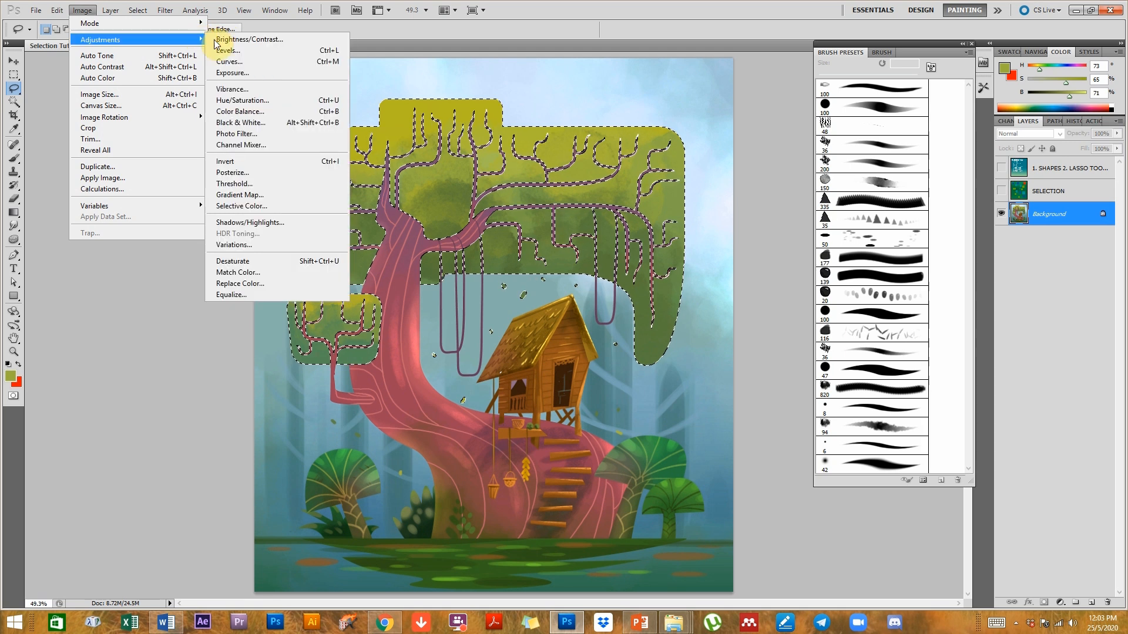
pyautogui.click(249, 100)
pyautogui.moveTo(789, 107); pyautogui.dragTo(899, 88)
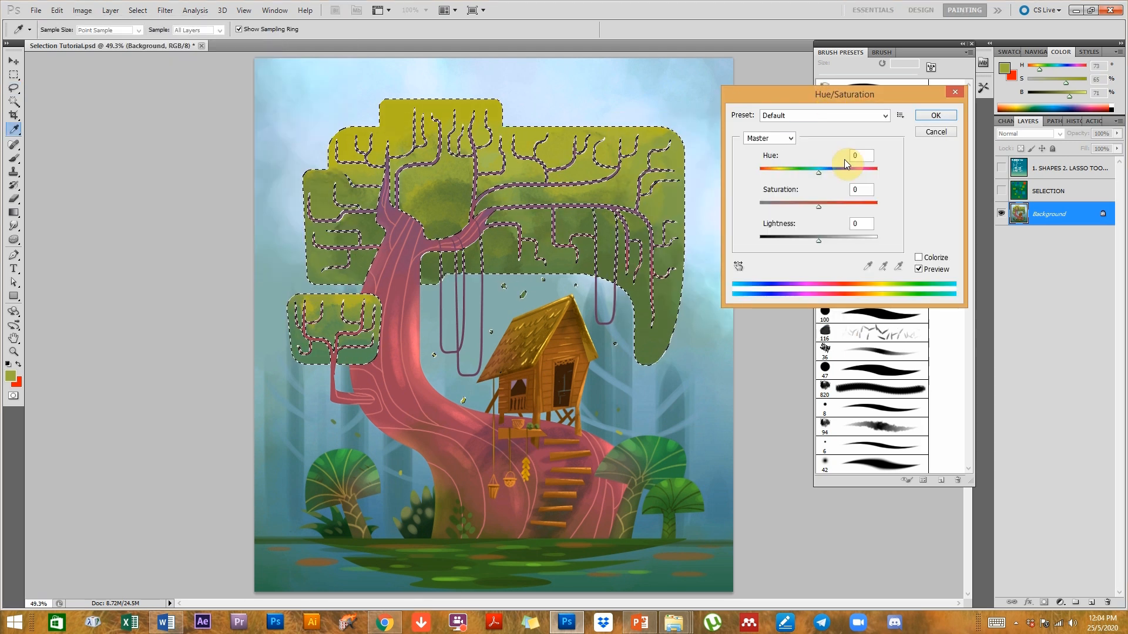
pyautogui.moveTo(828, 174); pyautogui.dragTo(789, 175)
pyautogui.click(935, 115)
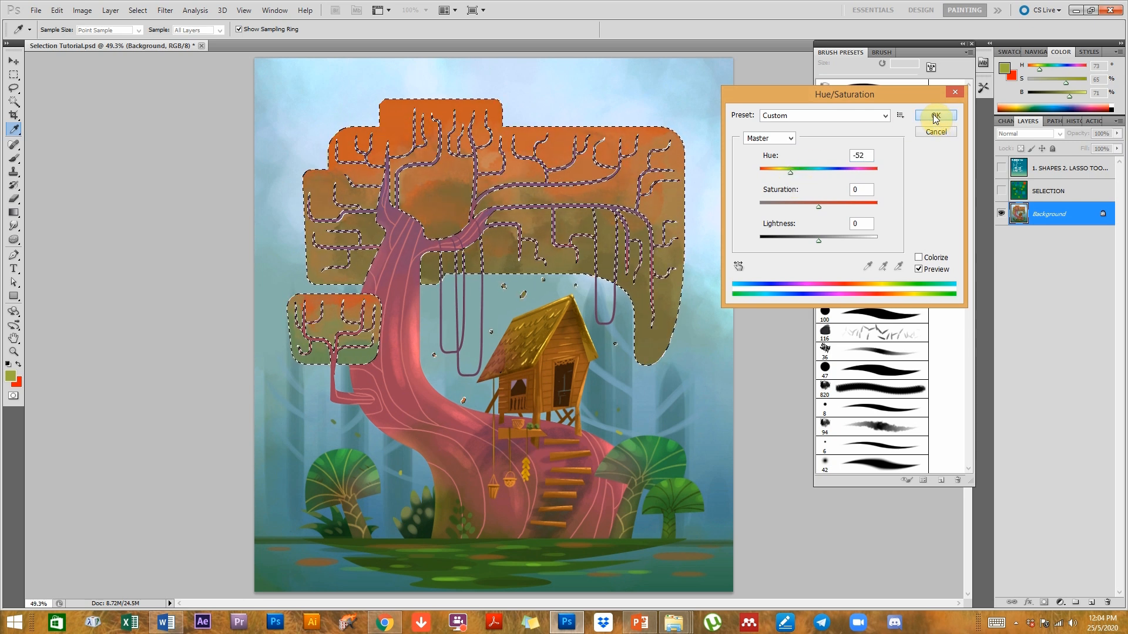
pyautogui.press('l')
pyautogui.hotkey('ctrl', 'd')
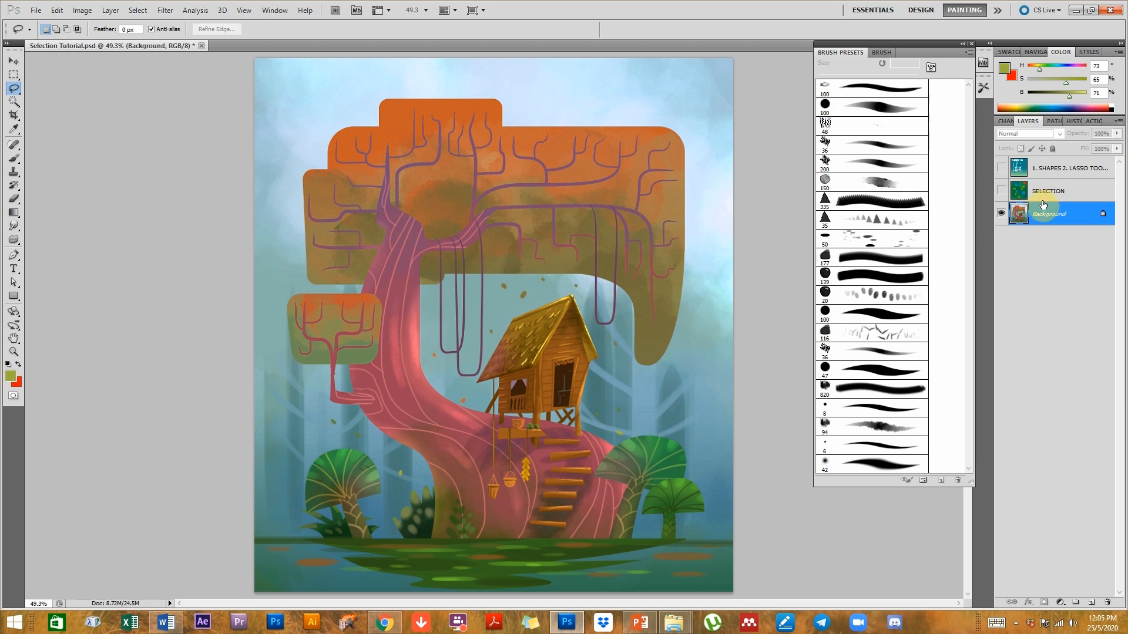
# Review the topic list layer and hide it, and compare the recoloured foliage with its selection cleared and restored.
pyautogui.click(1002, 169)
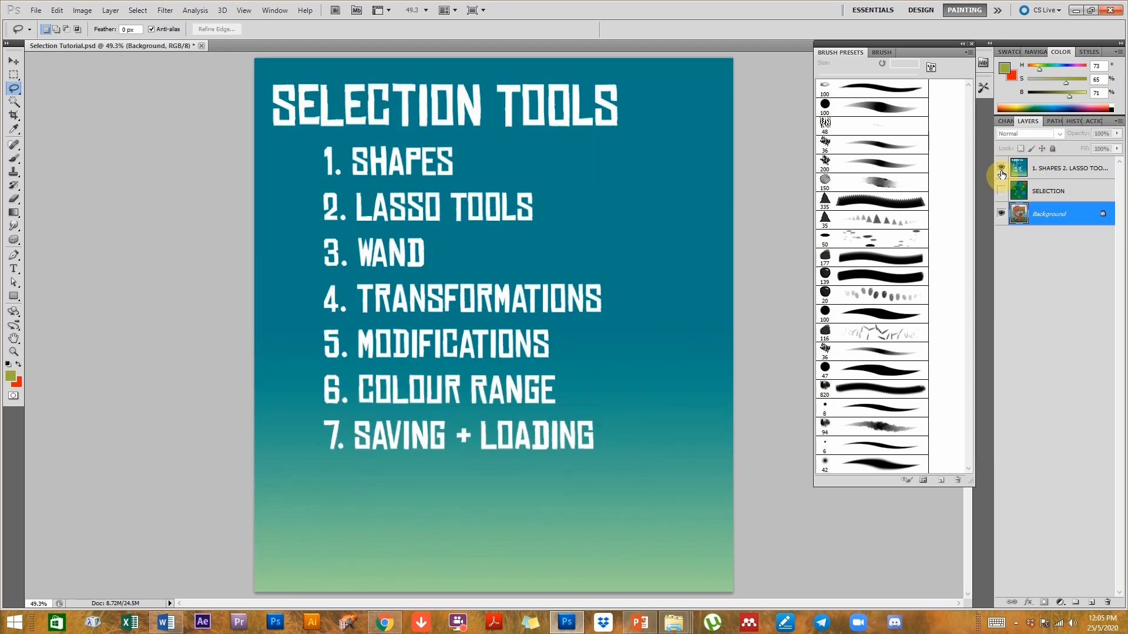
pyautogui.click(1002, 171)
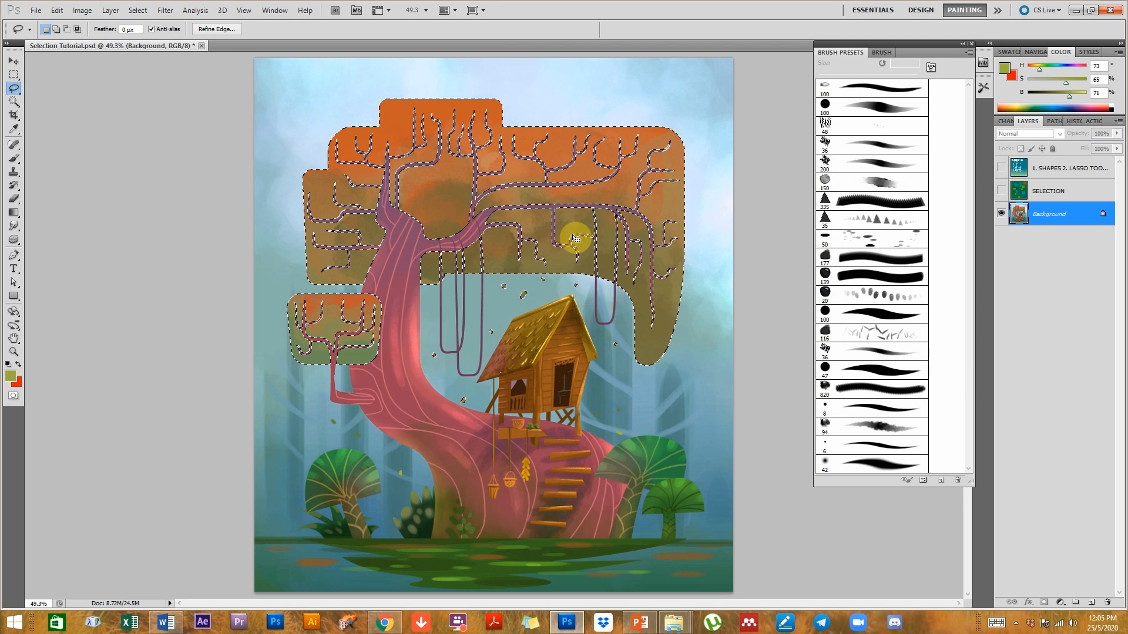
pyautogui.hotkey('ctrl', 'd')
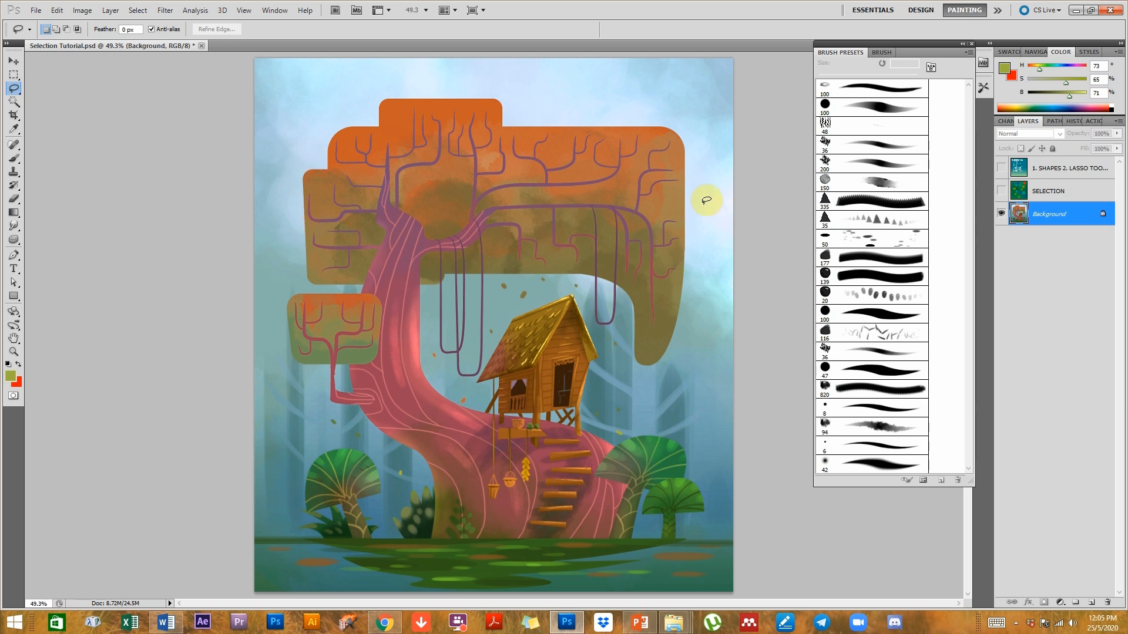
pyautogui.hotkey('ctrl', 'z')
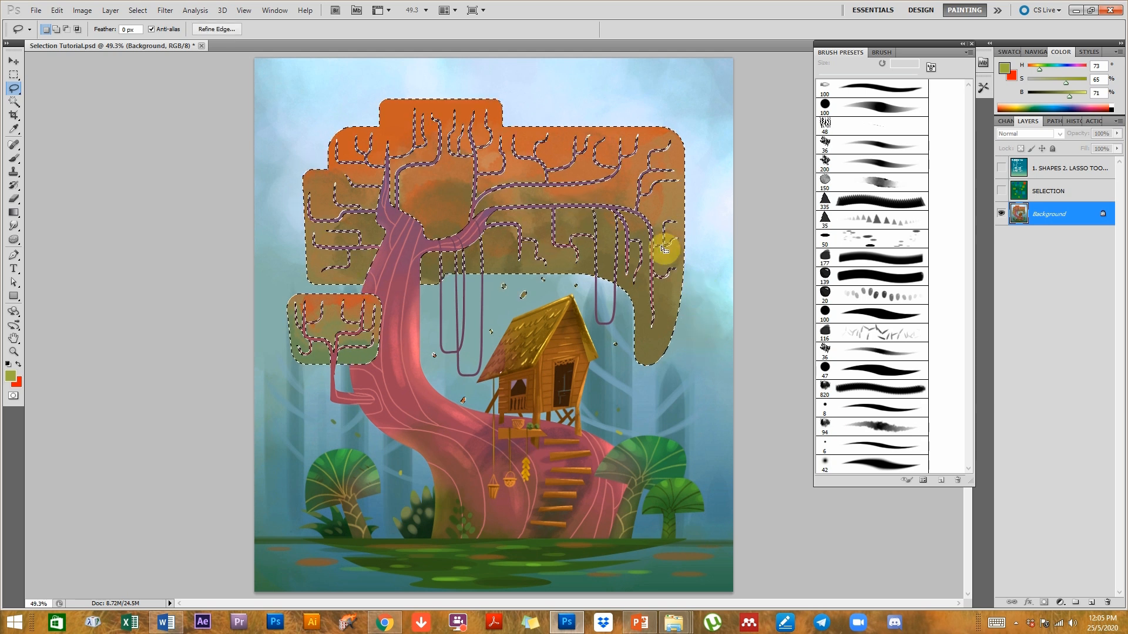
# Save the foliage selection as a new channel named TREE LEAVES in Selection Tutorial.psd.
pyautogui.click(139, 10)
pyautogui.moveTo(176, 139)
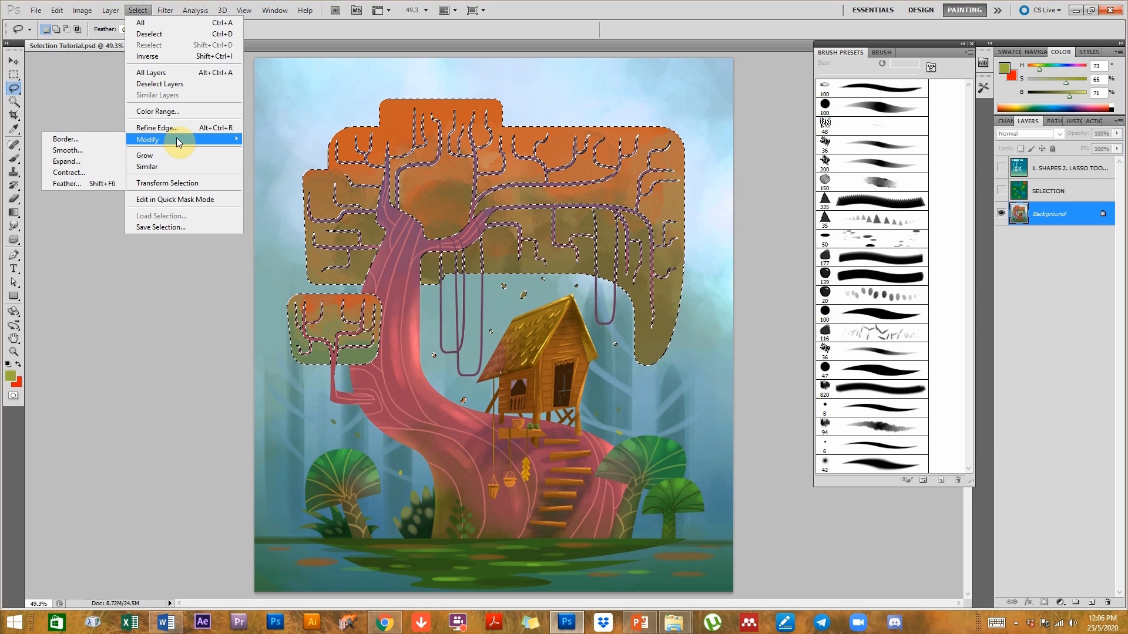
pyautogui.click(160, 228)
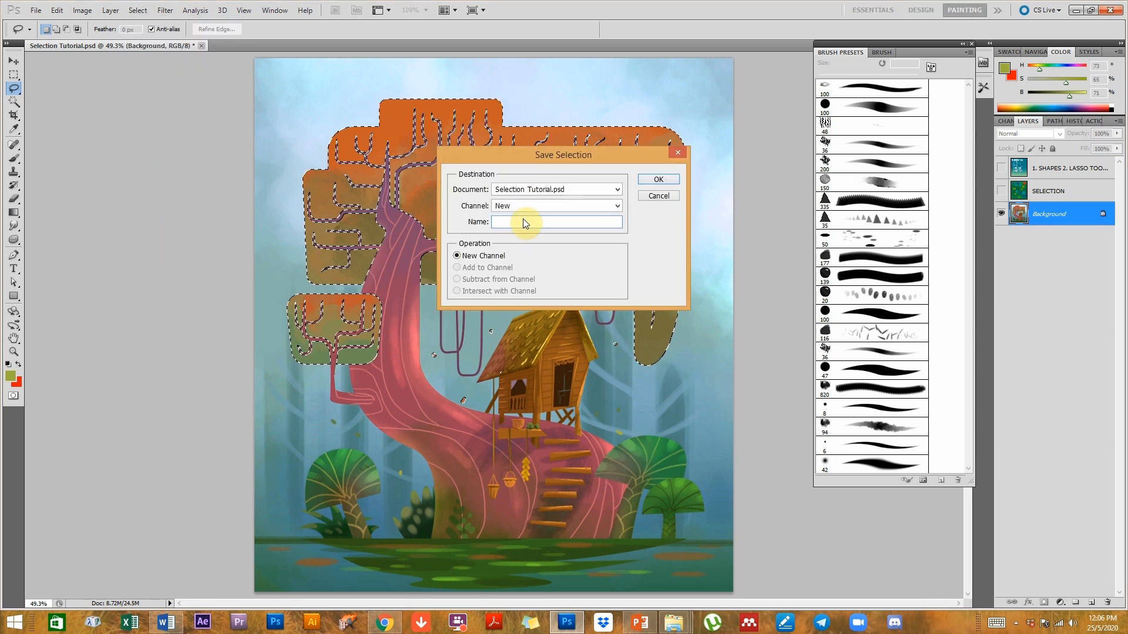
pyautogui.write('TREE LEAVES')
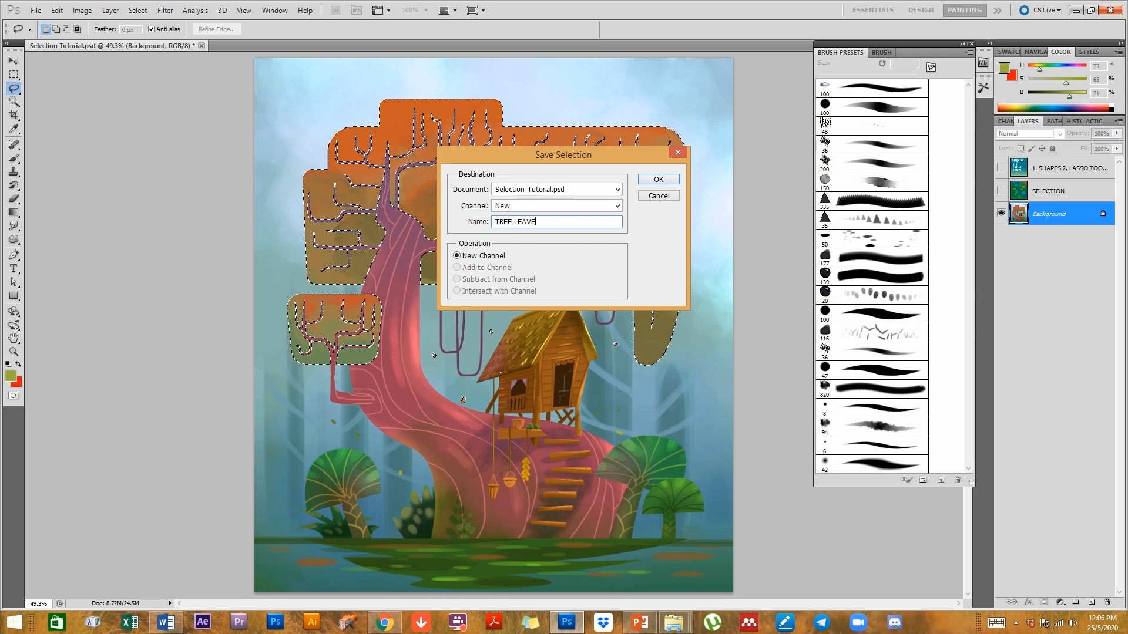
pyautogui.press('Return')
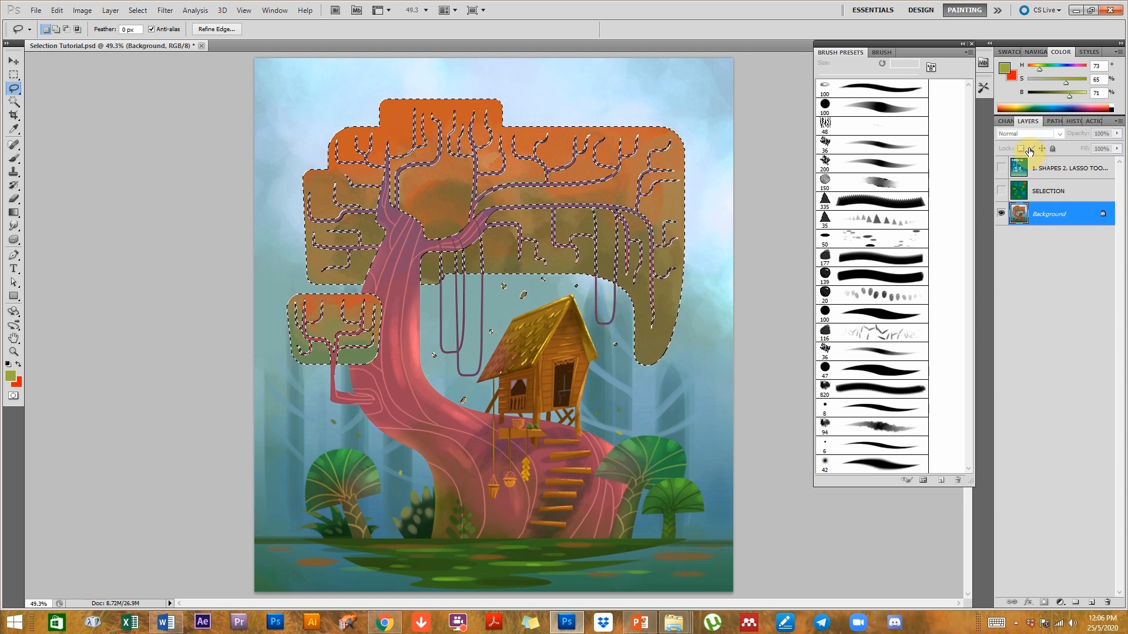
# Check the saved selection in the document's channels and deselect the foliage, returning to the layer list.
pyautogui.click(1005, 121)
pyautogui.hotkey('ctrl', 'd')
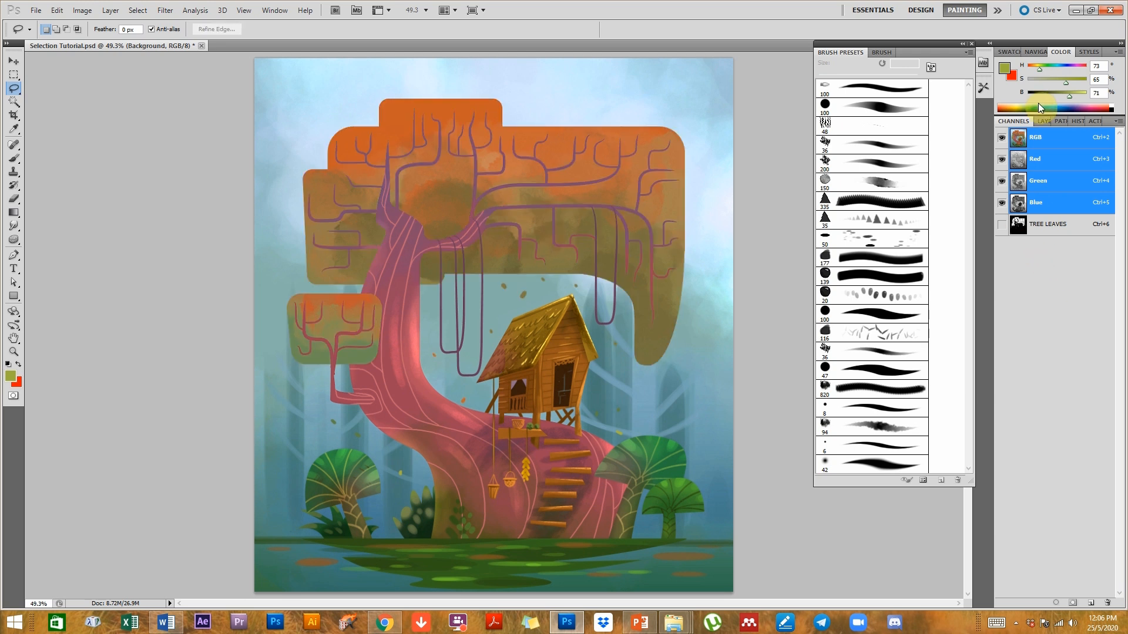
pyautogui.click(1070, 122)
pyautogui.click(1029, 122)
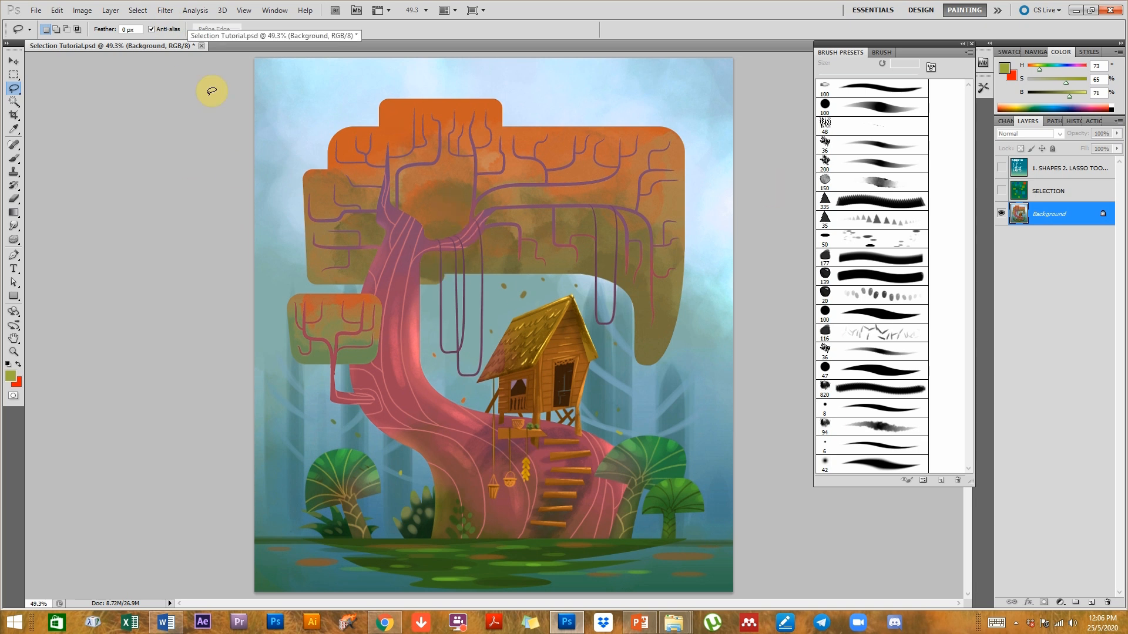
# Load the TREE LEAVES channel as a new selection on the painting, and deselect it.
pyautogui.click(138, 11)
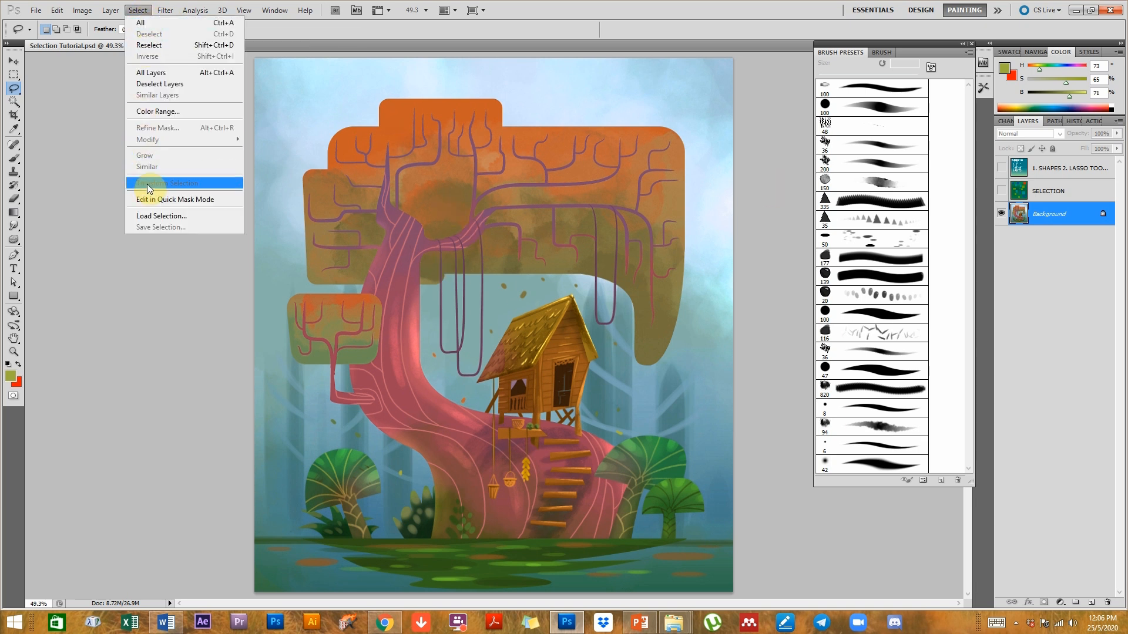
pyautogui.click(155, 218)
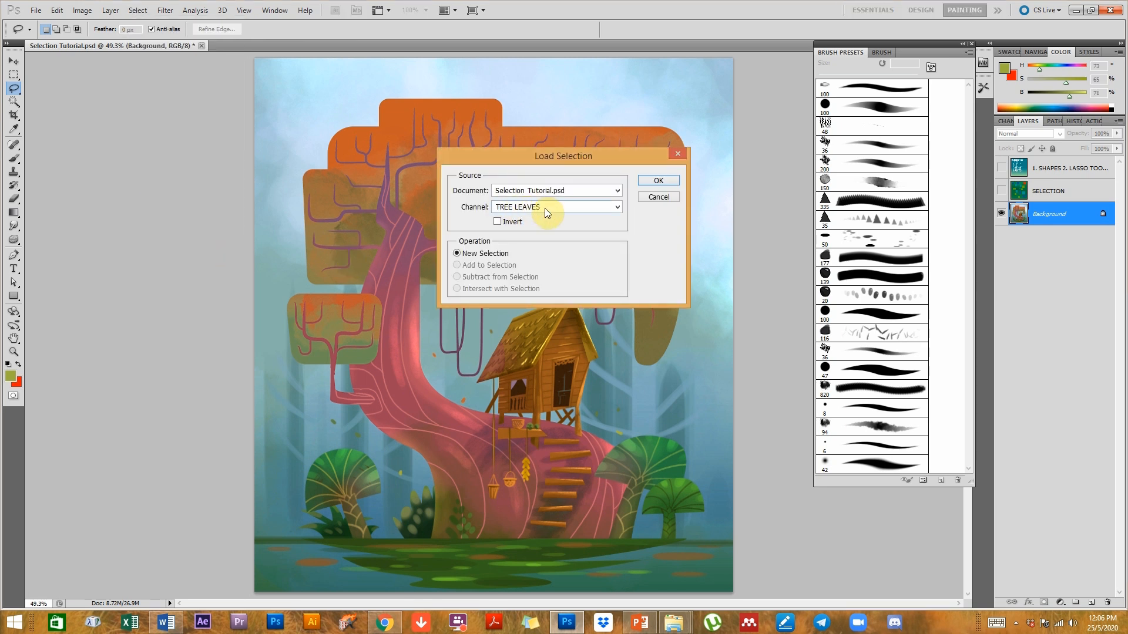
pyautogui.click(666, 180)
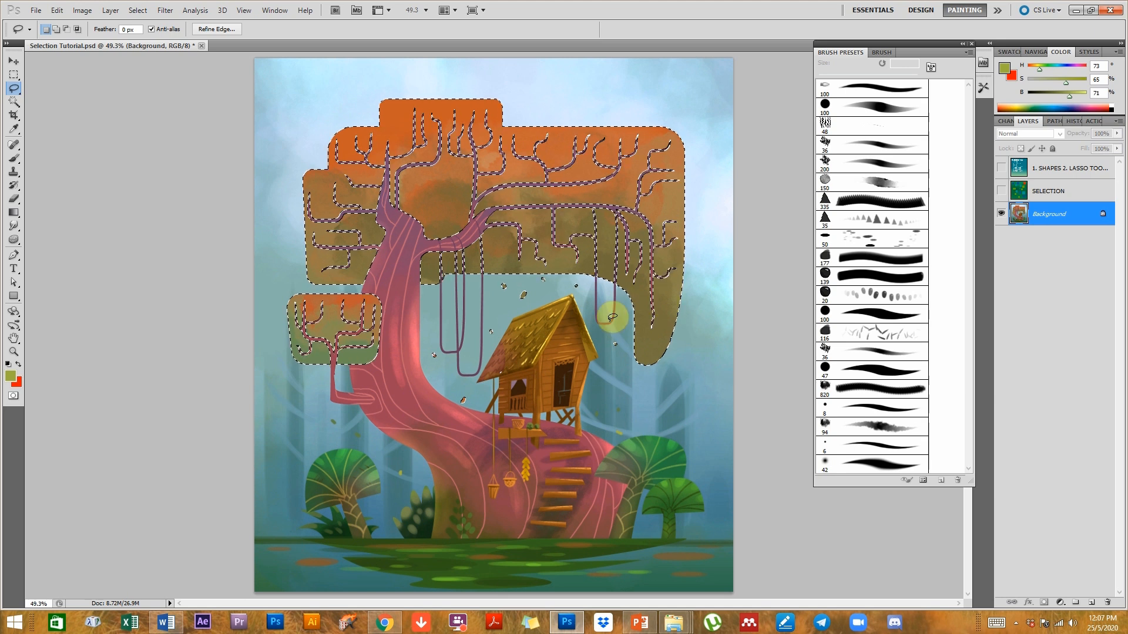
pyautogui.hotkey('ctrl', 'd')
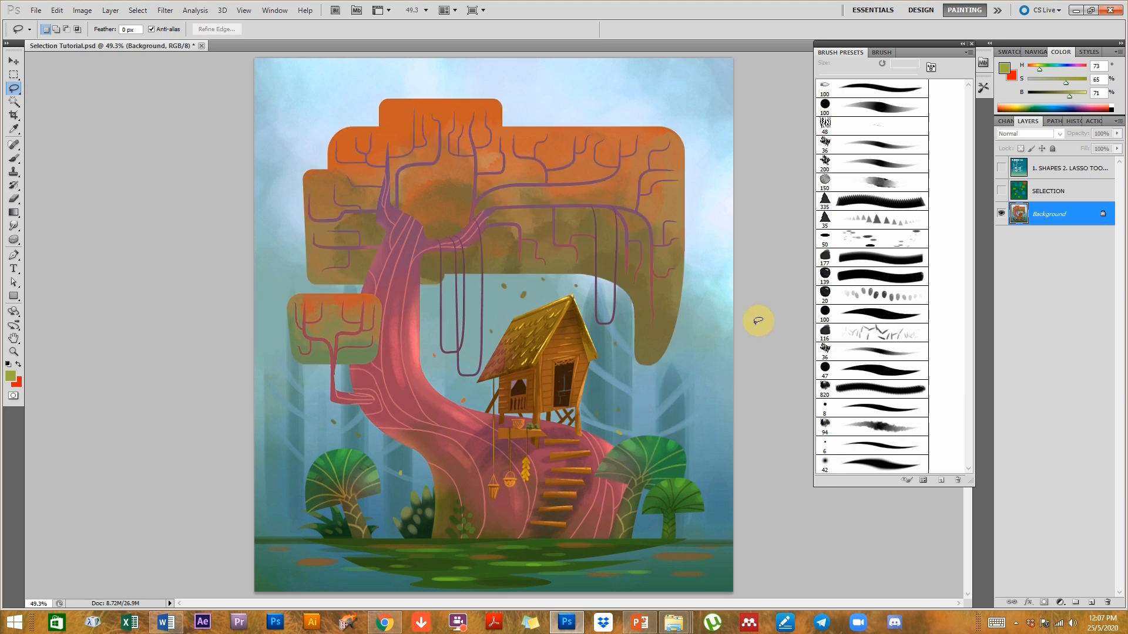